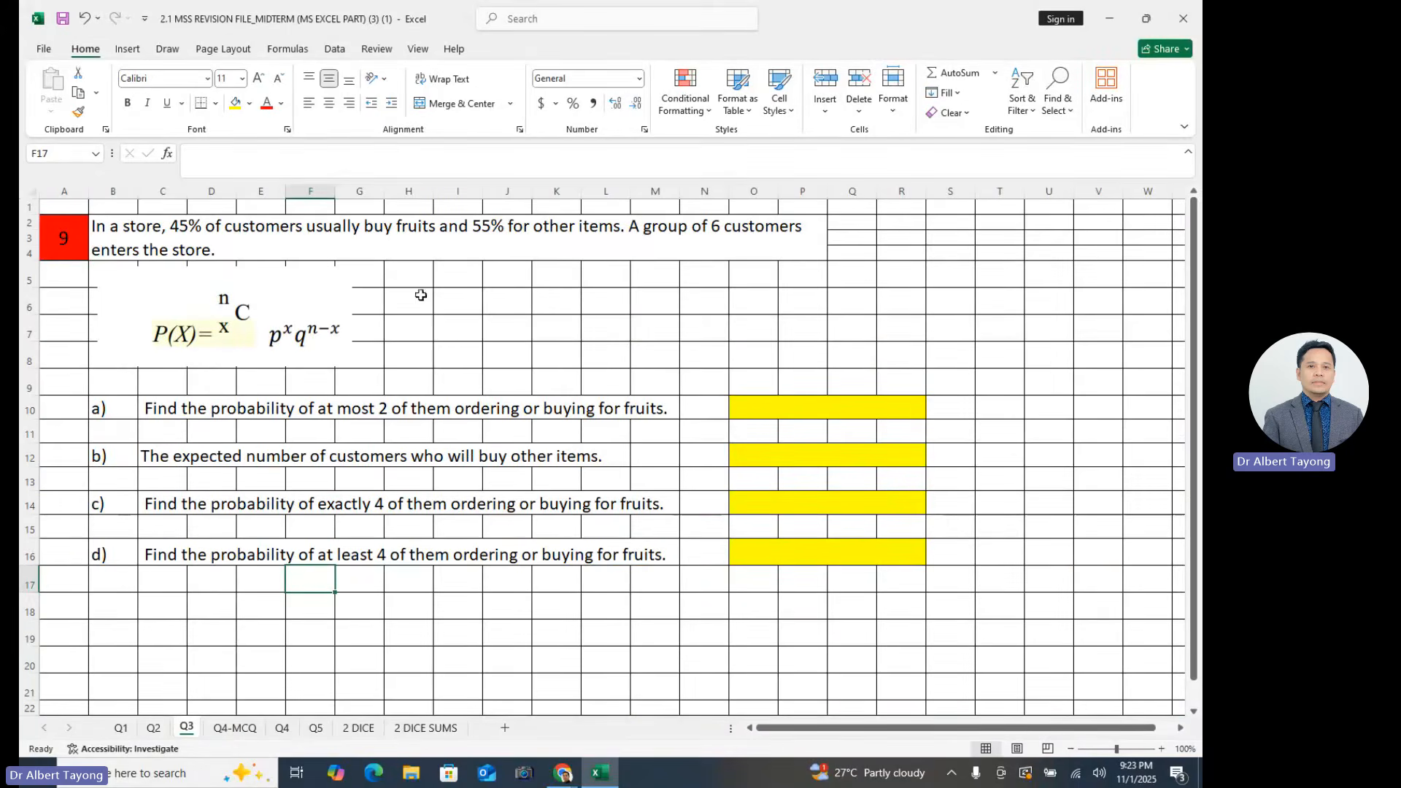
- Read the question 9 store problem statement, including its purchase percentages and customer group, and parts a) to d)
left_click(464, 235)
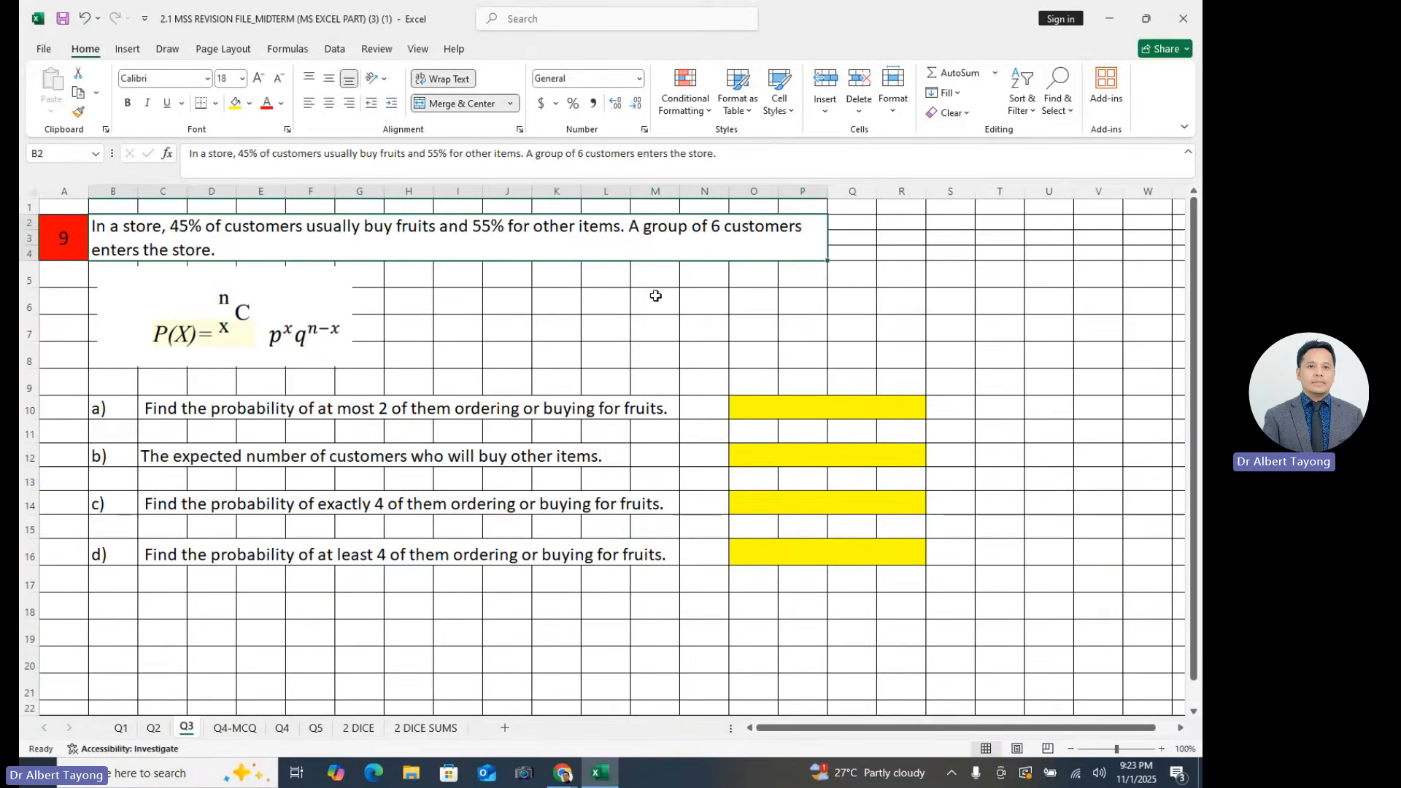
double_click(517, 296)
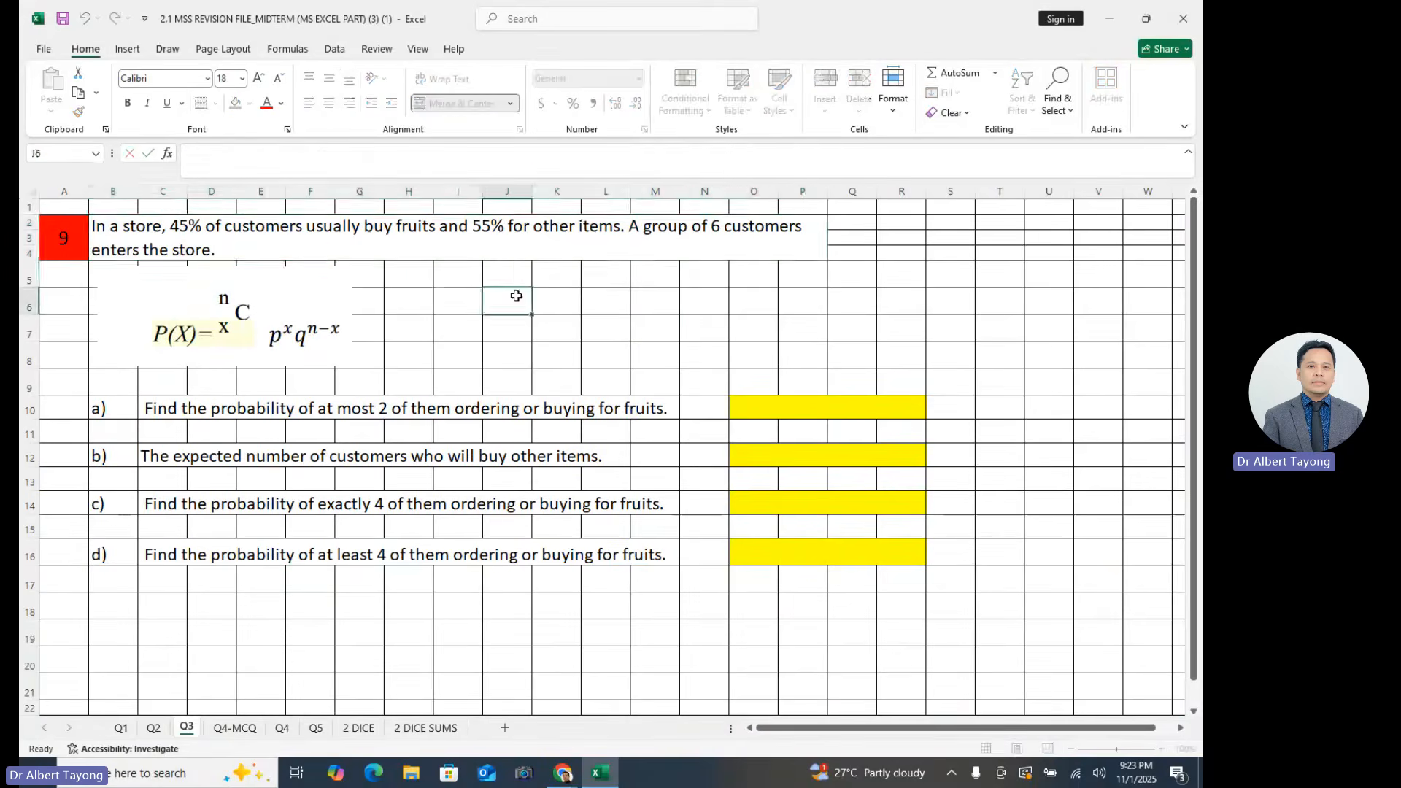
double_click(489, 232)
mouse_move(469, 254)
left_mouse_down()
mouse_move(643, 279)
mouse_move(598, 256)
mouse_move(619, 254)
mouse_move(482, 253)
left_mouse_up()
left_click(487, 330)
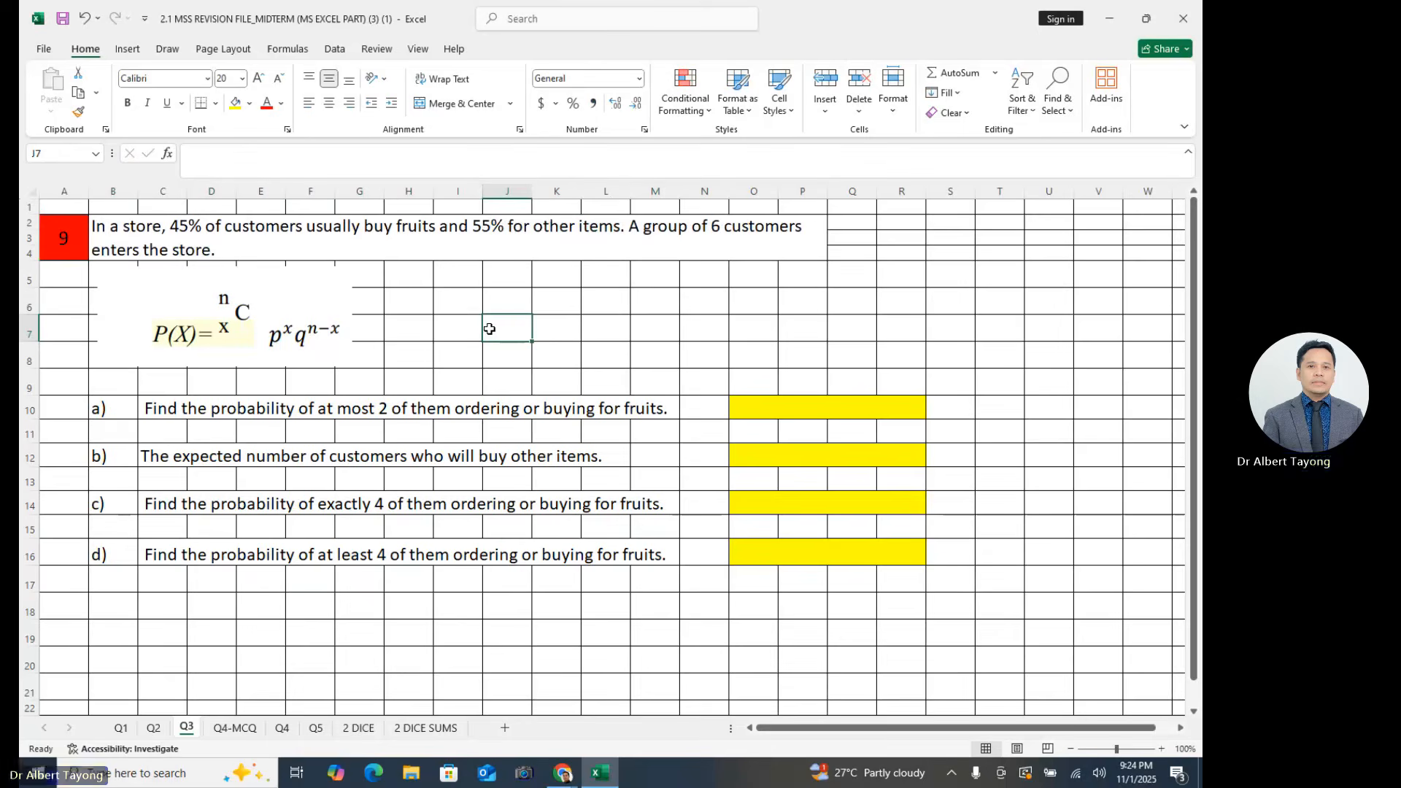
left_click(403, 220)
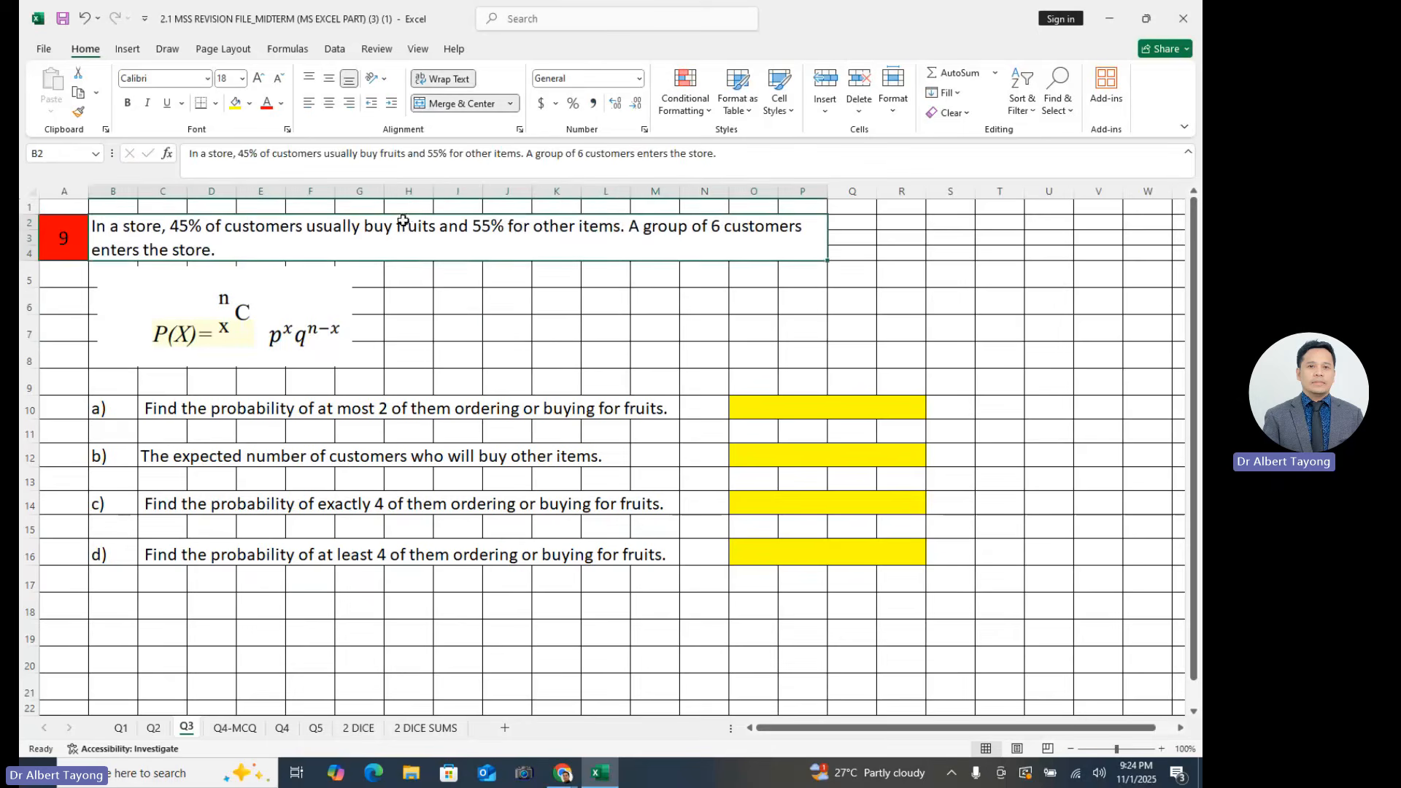
double_click(398, 227)
left_click_drag(472, 253, 621, 253)
left_click(686, 320)
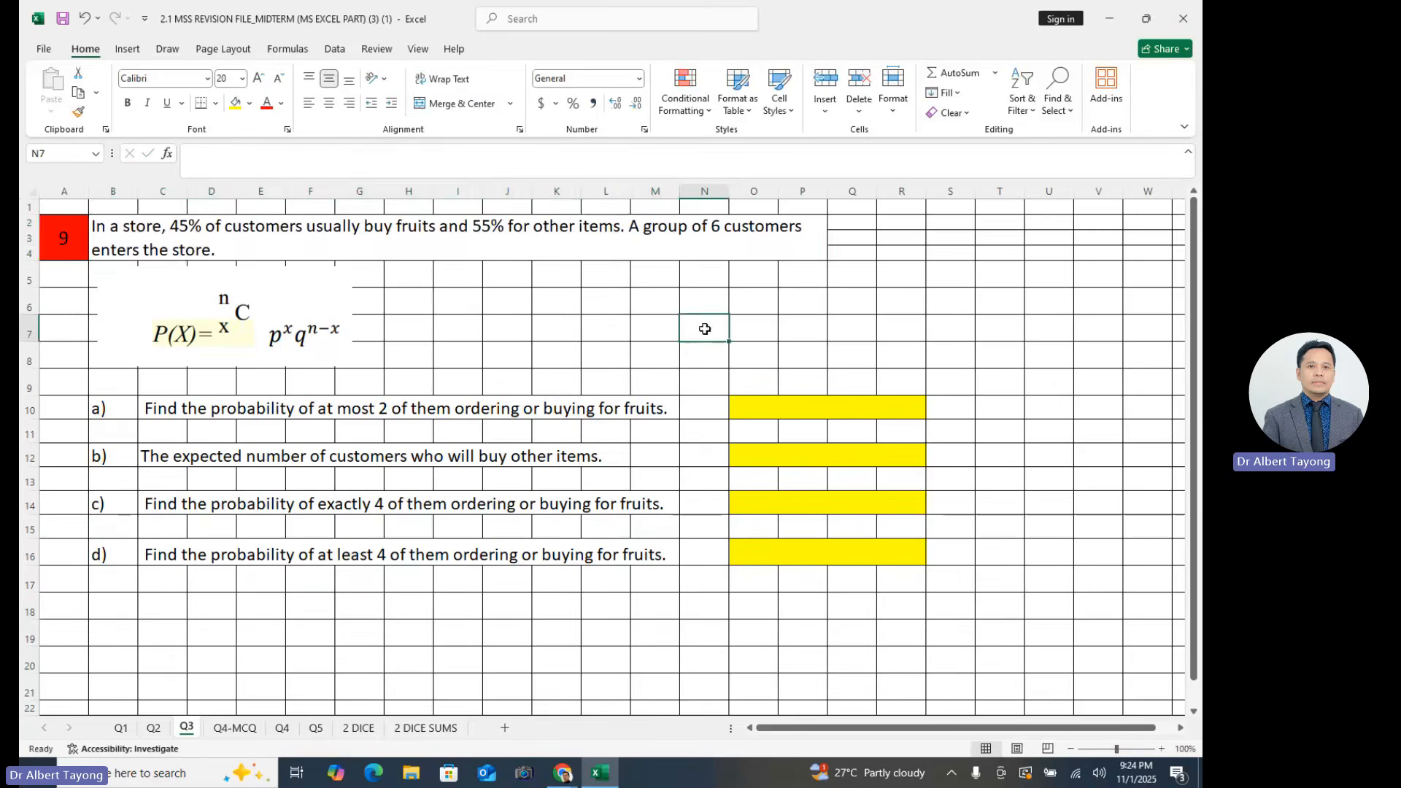
left_click(613, 232)
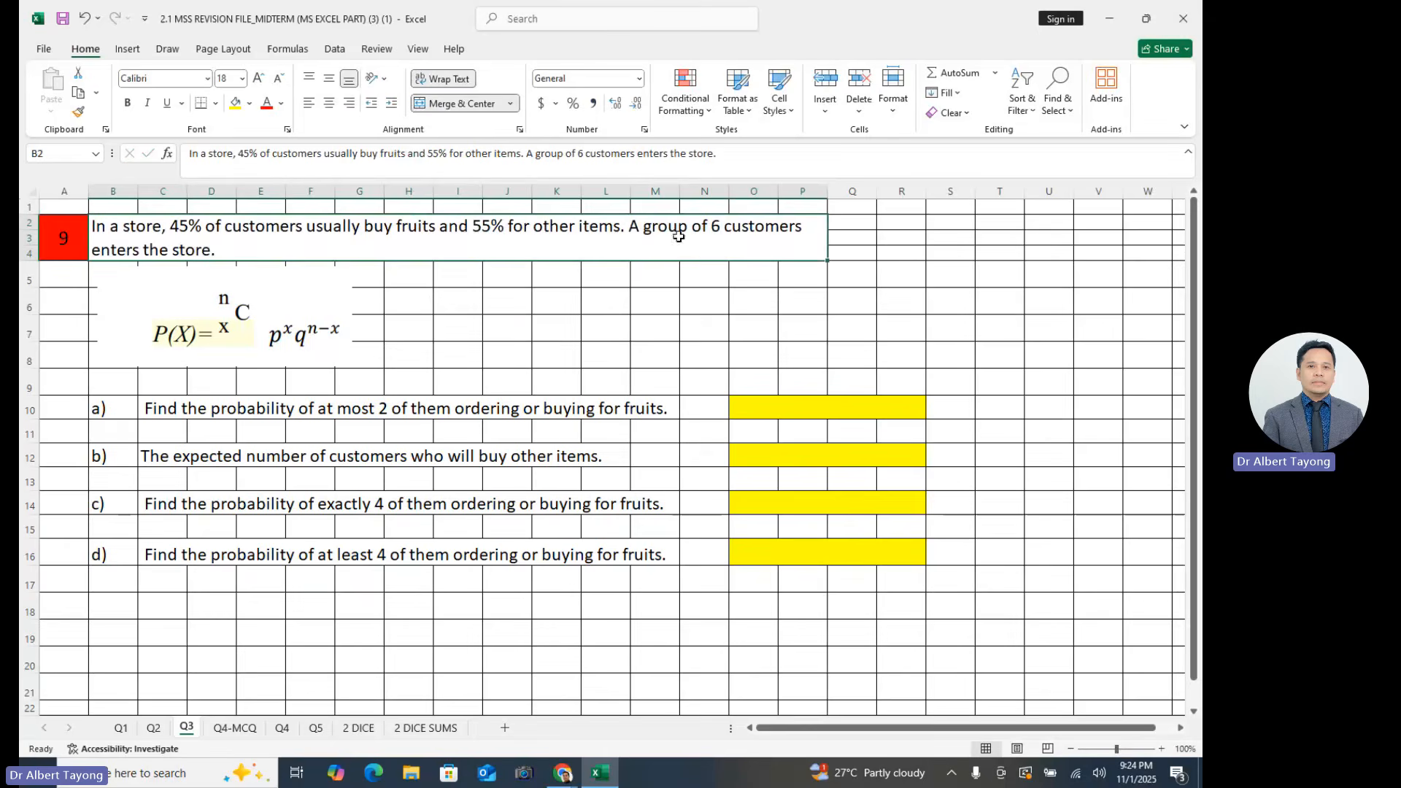
left_click(705, 351)
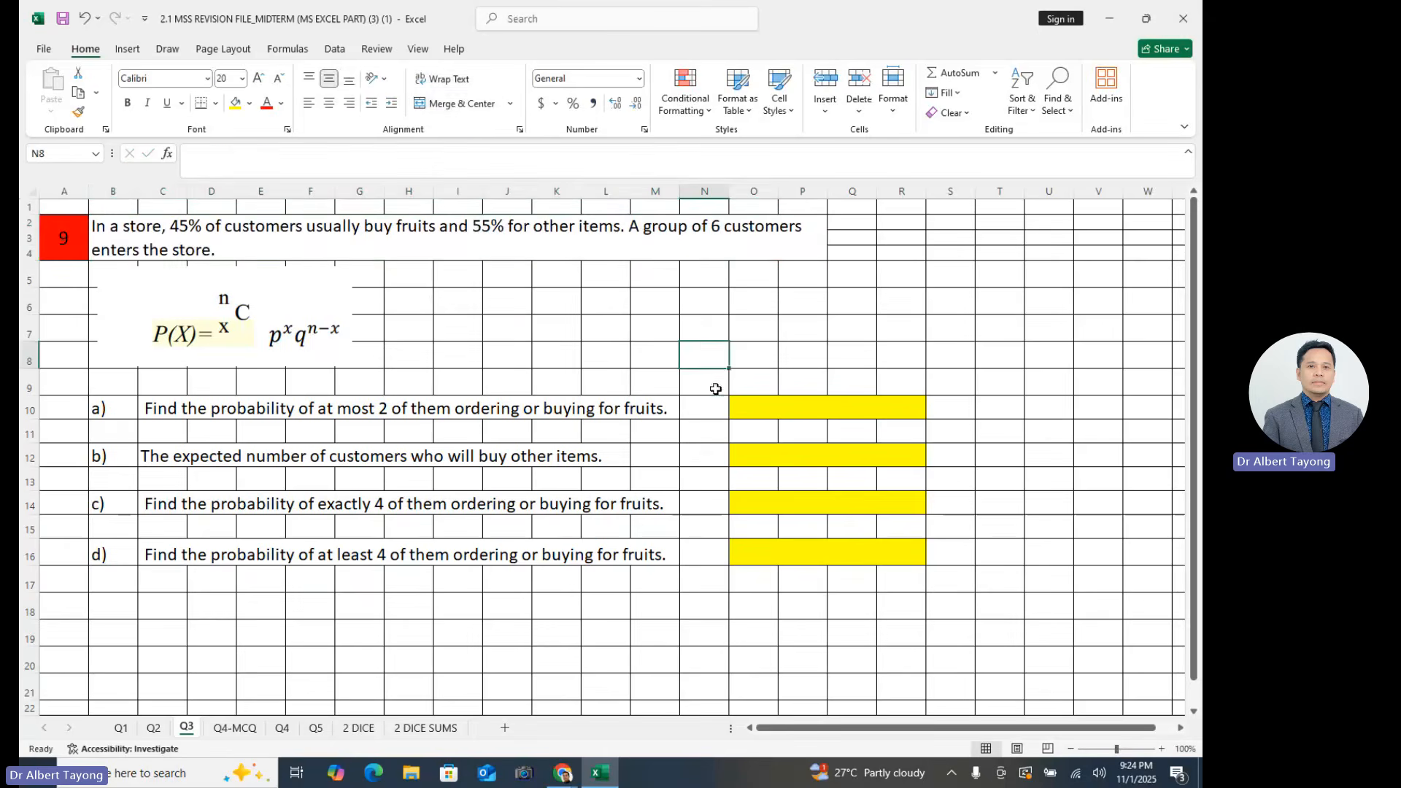
left_click(730, 243)
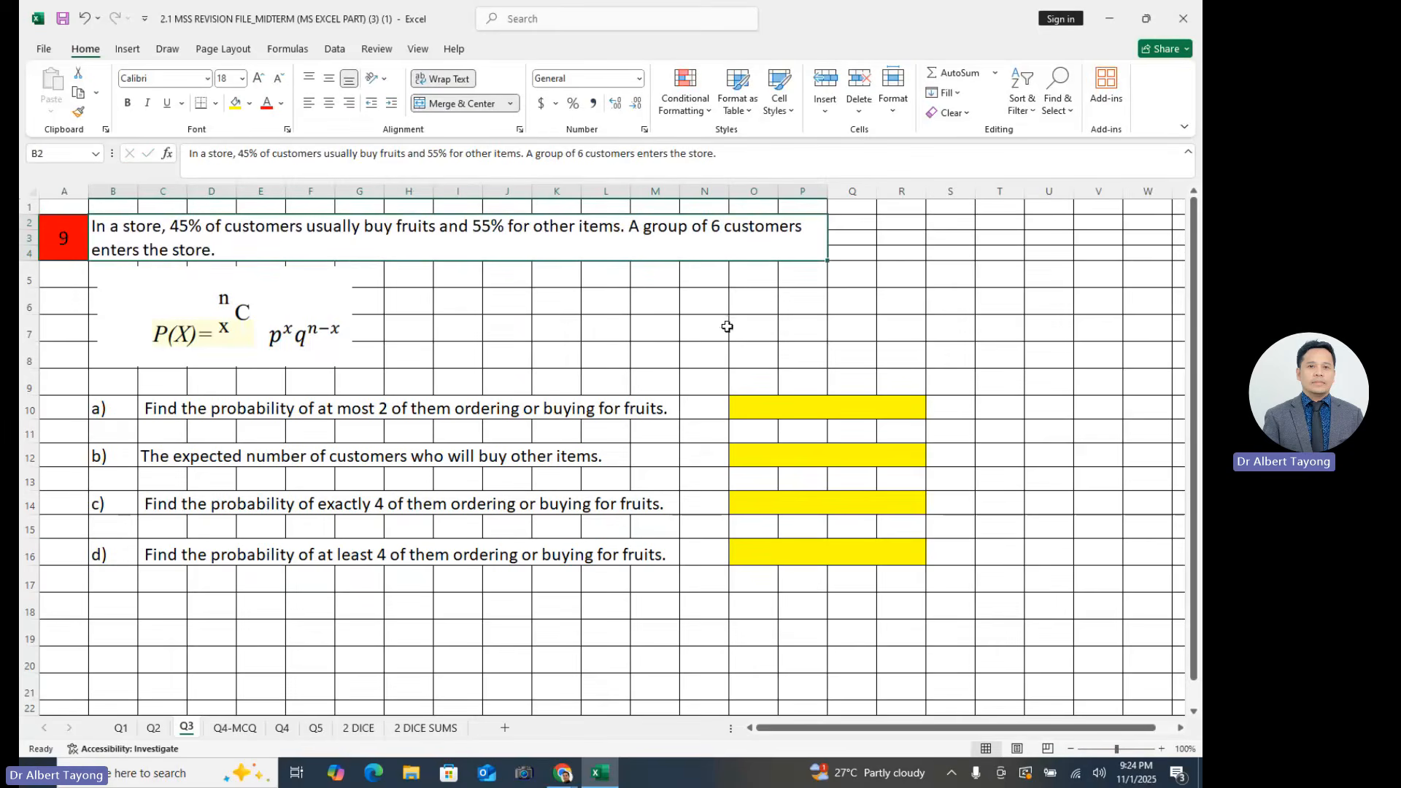
left_click(599, 312)
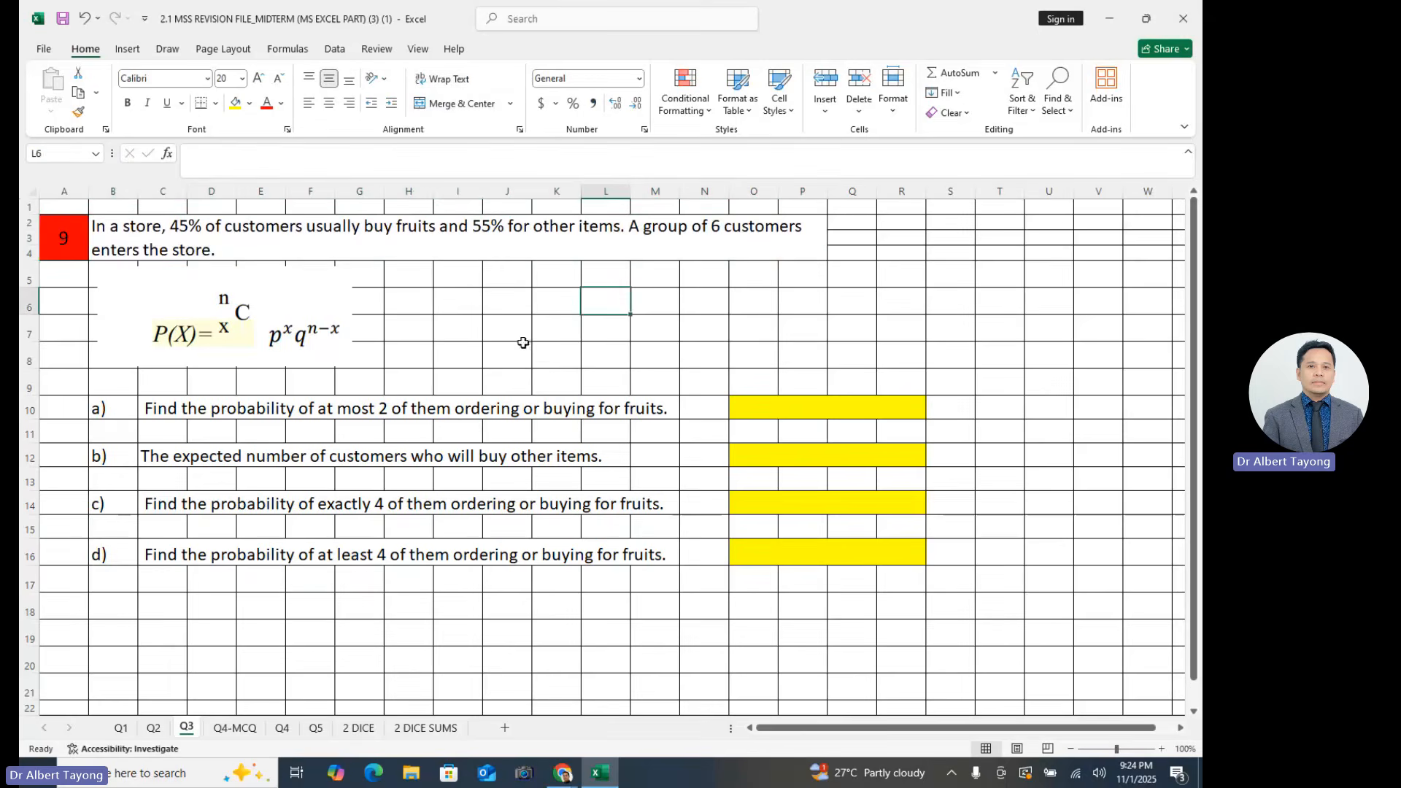
left_click(640, 322)
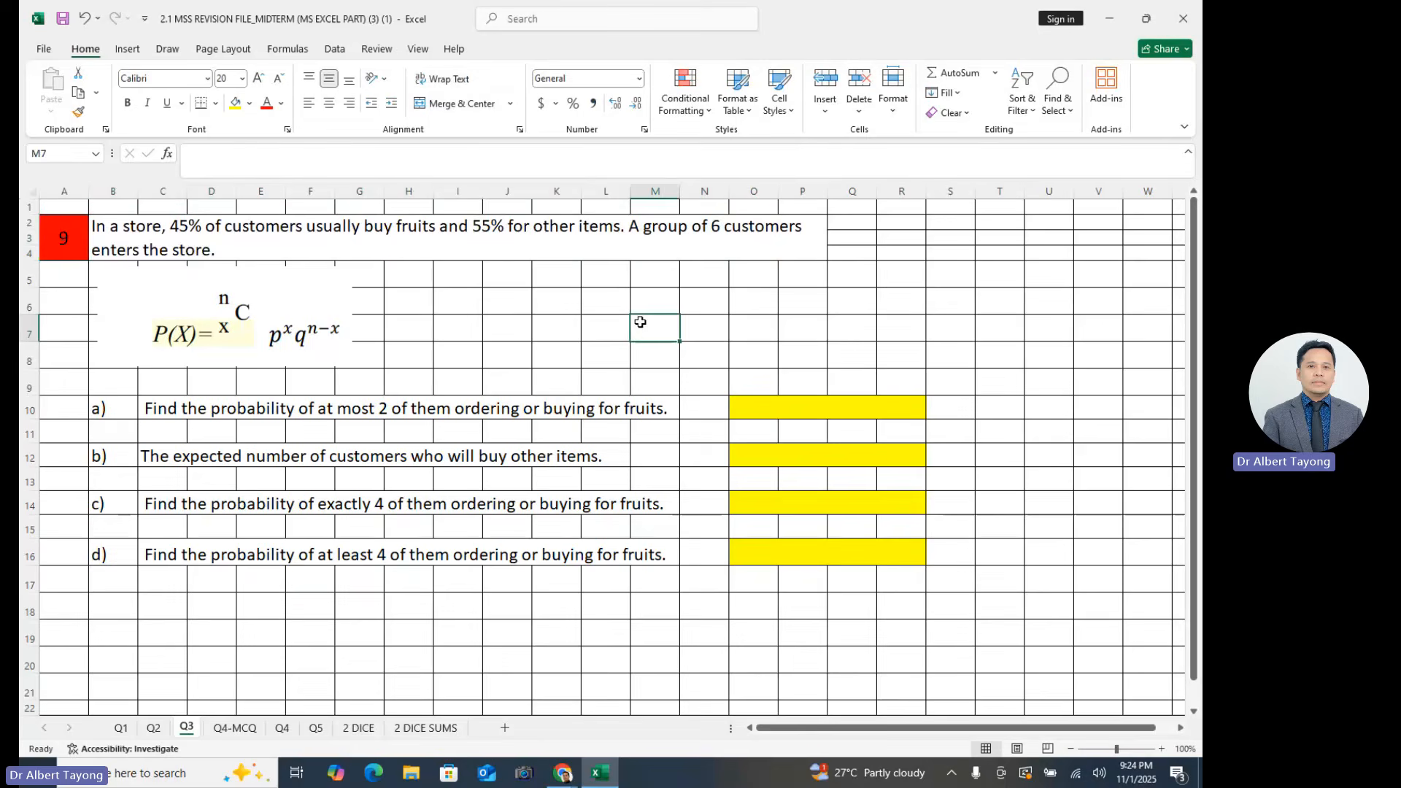
left_click(734, 305)
left_click(620, 326)
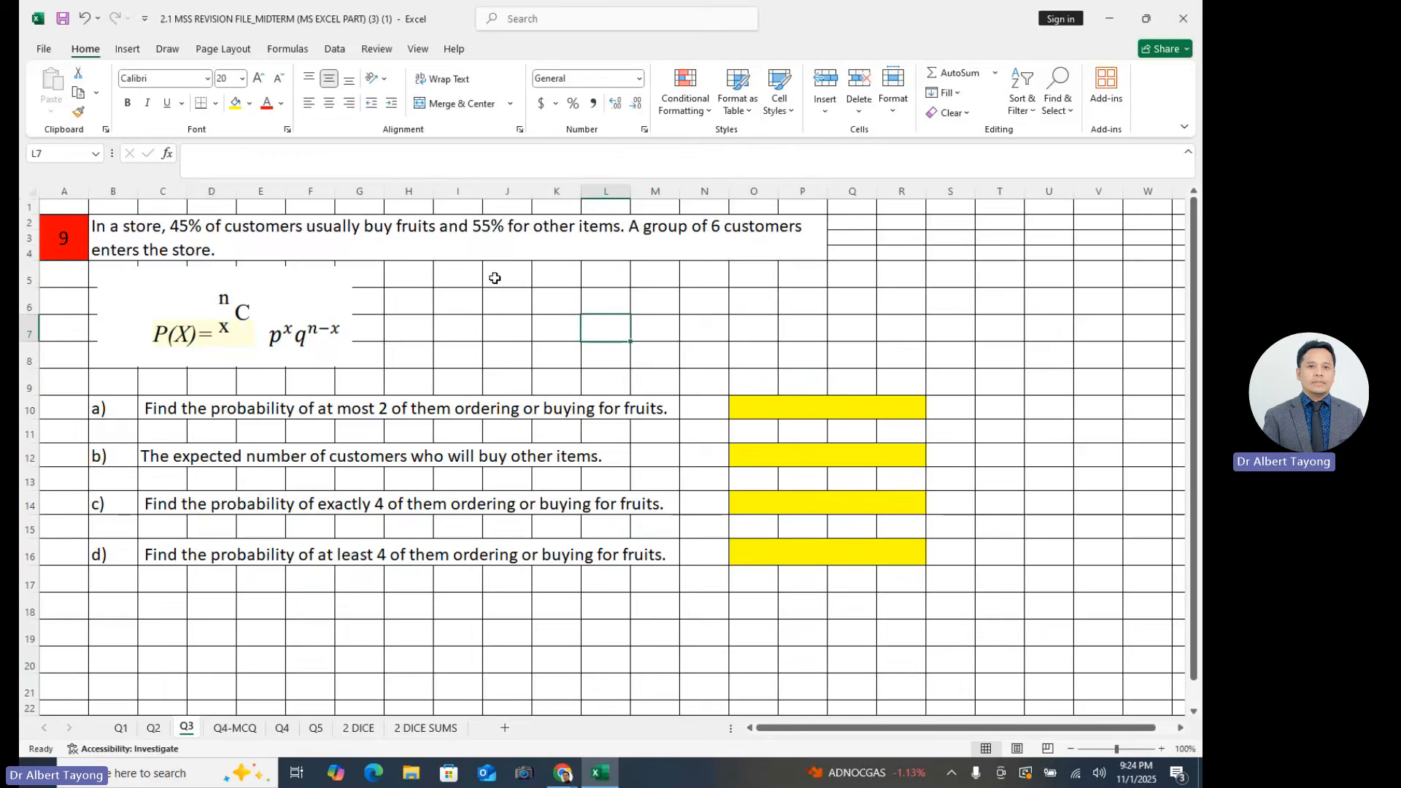
left_click(476, 241)
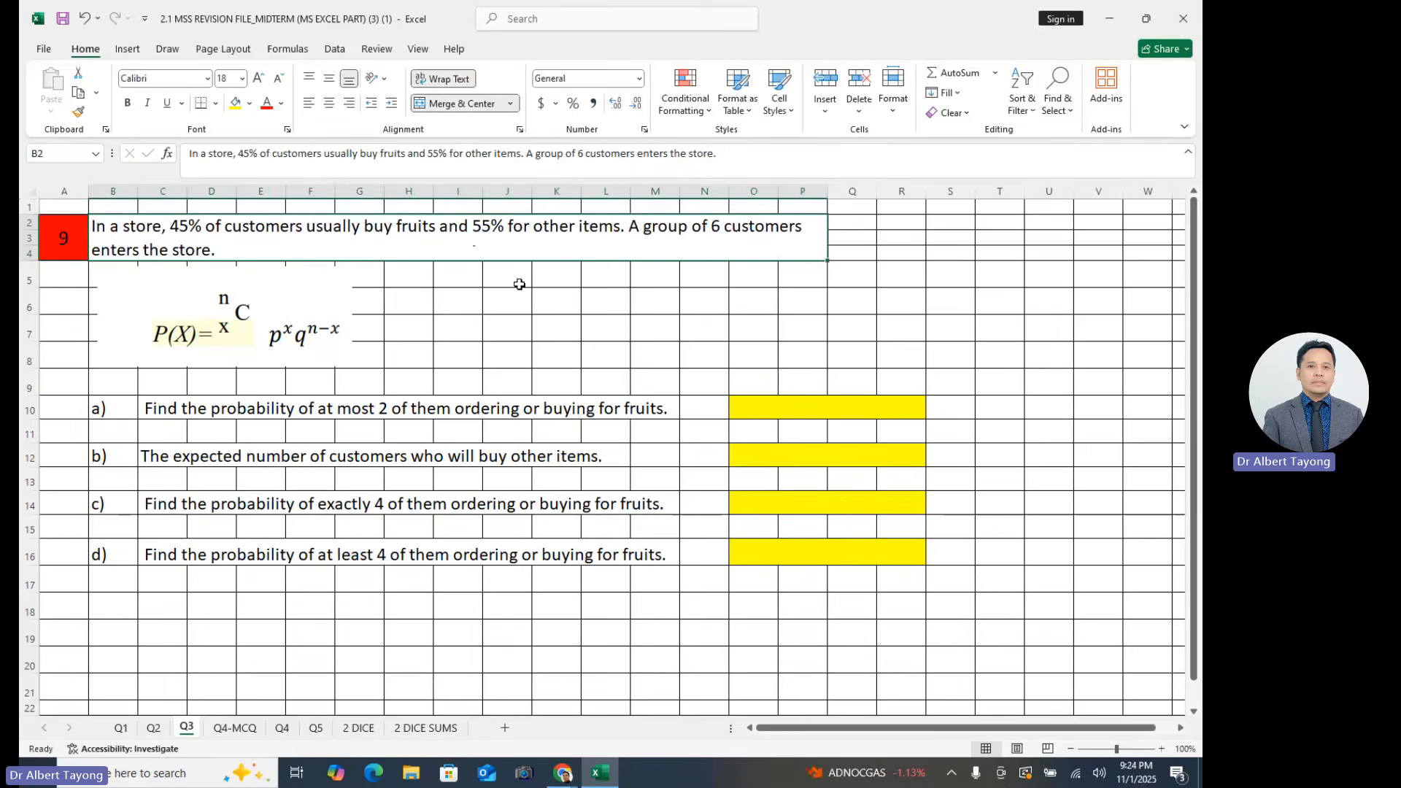
left_click(552, 327)
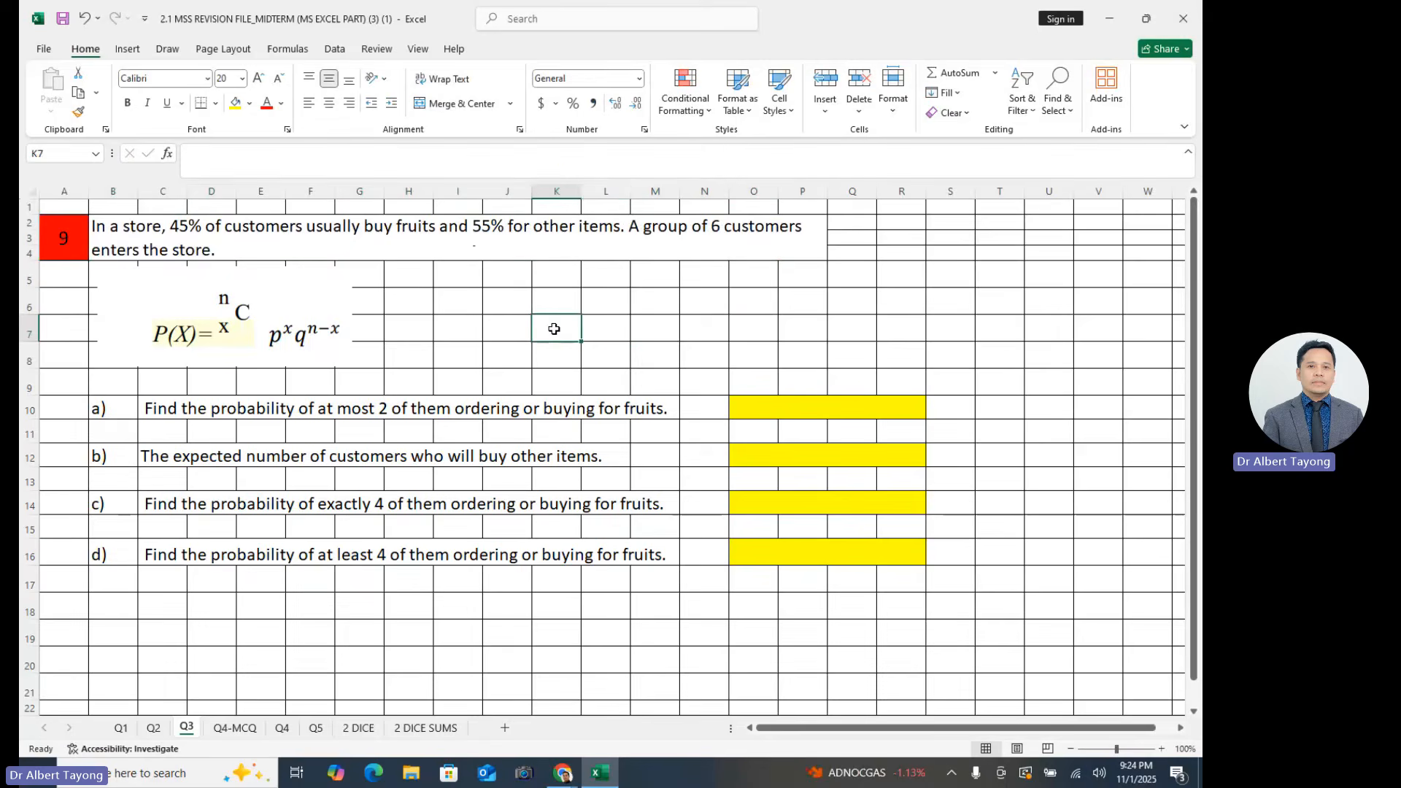
left_click(363, 478)
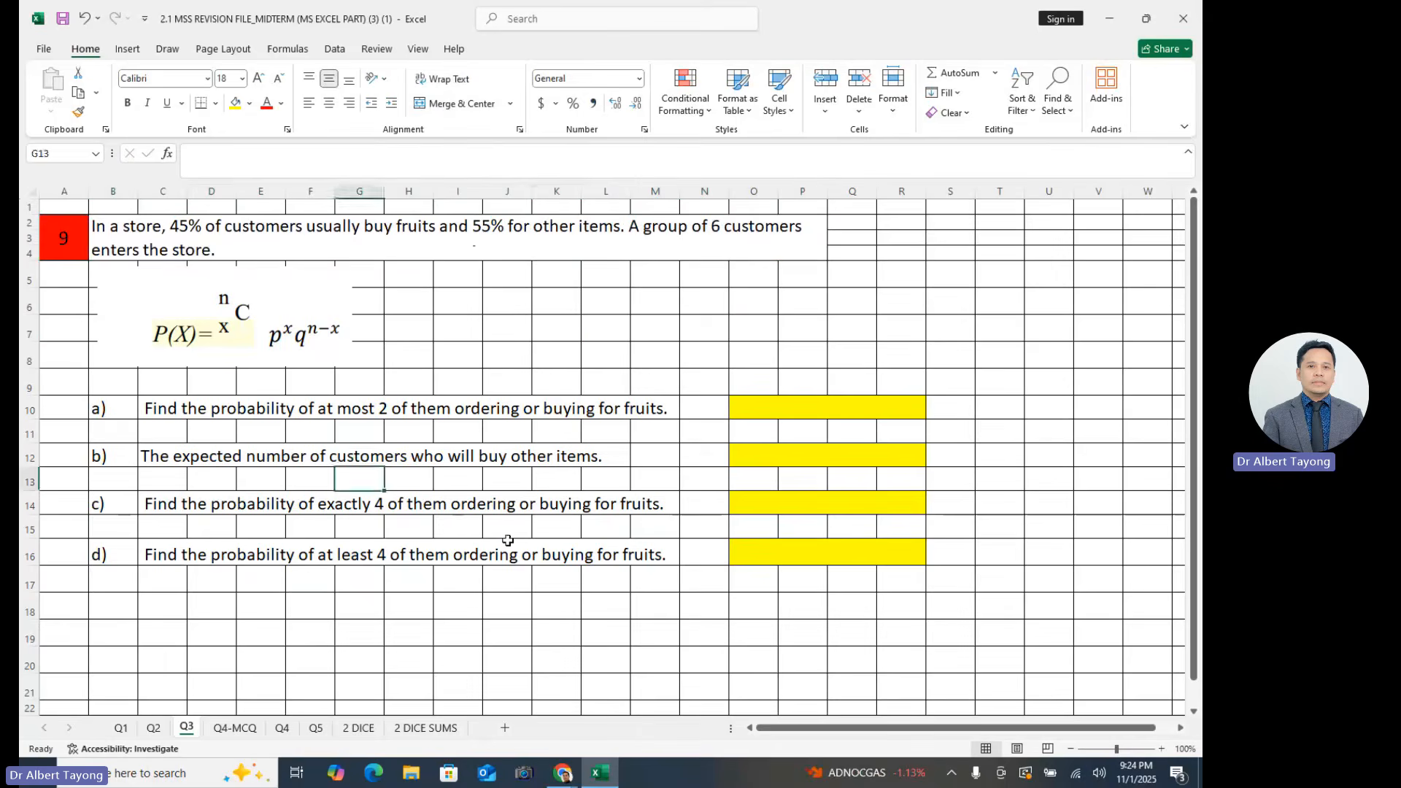
left_click(531, 549)
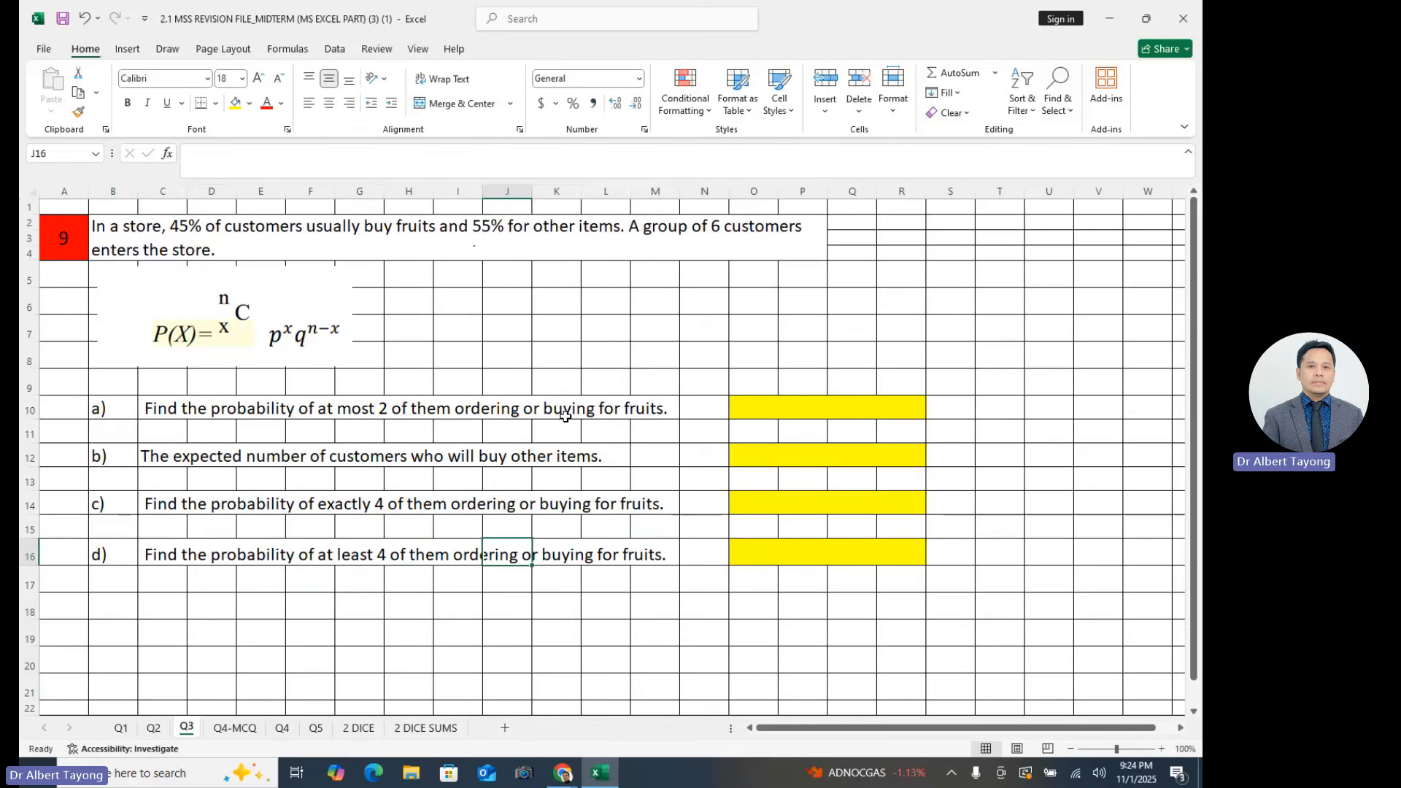
left_click(736, 296)
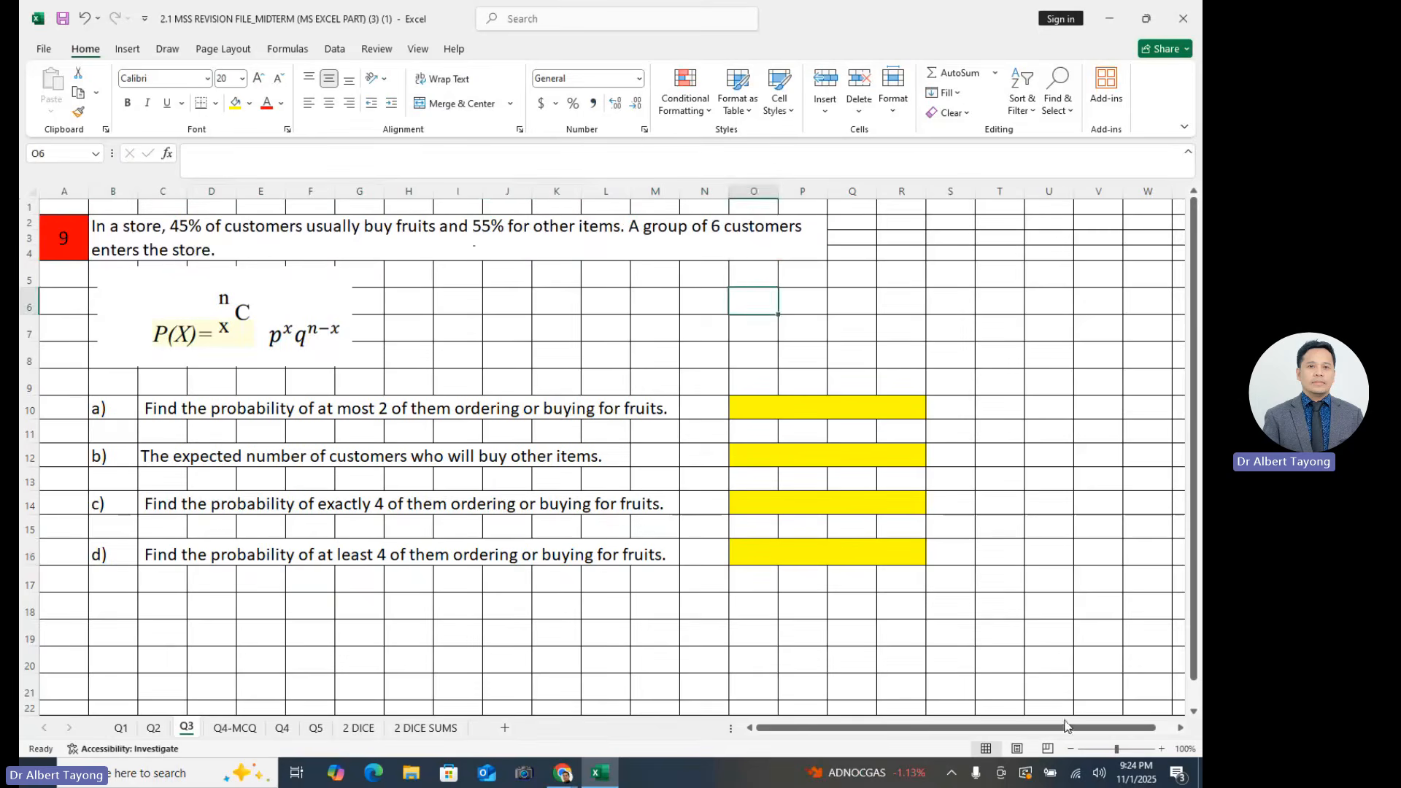
- Review the percentages for fruits and for other items in the question 9 statement again
left_click_drag(1118, 749, 1122, 749)
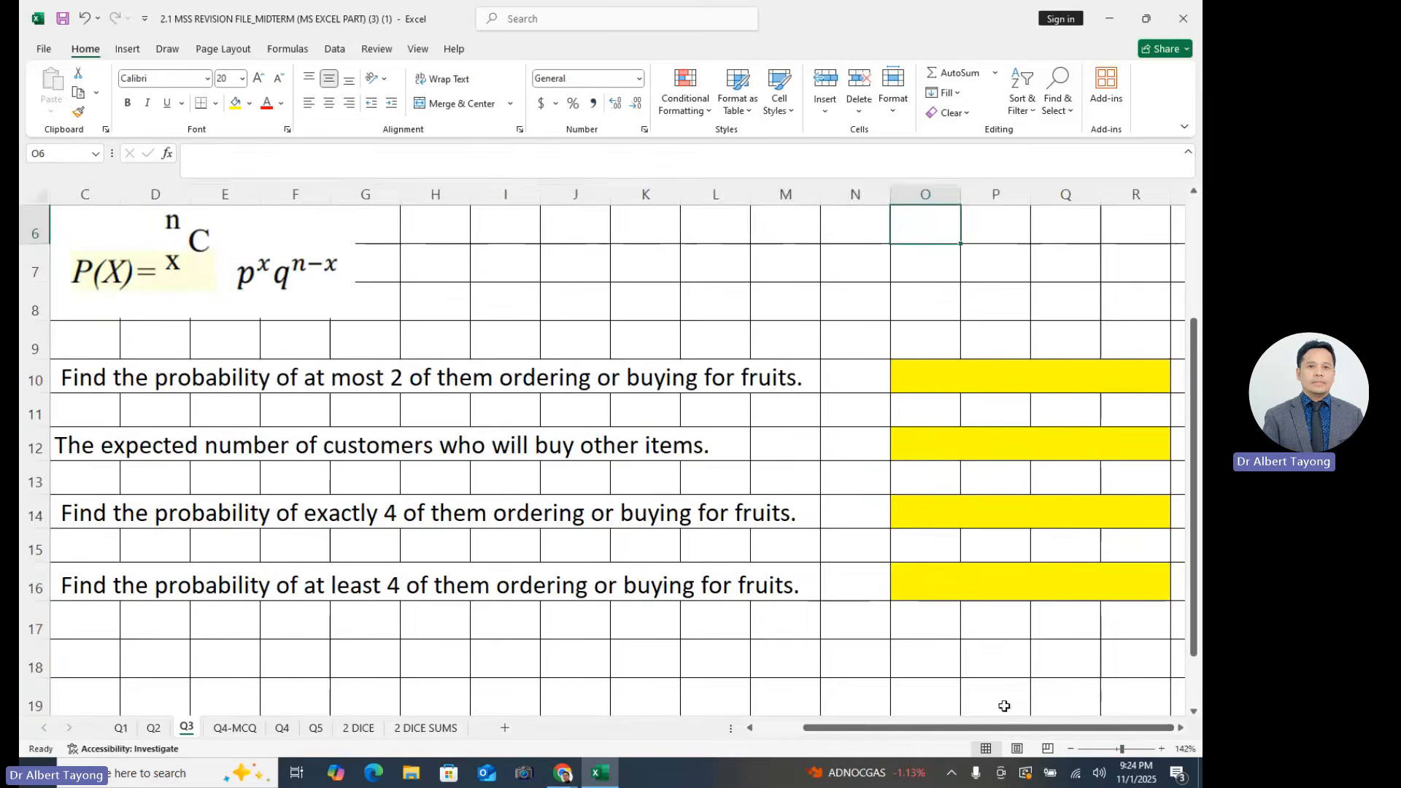
left_click_drag(996, 697, 715, 697)
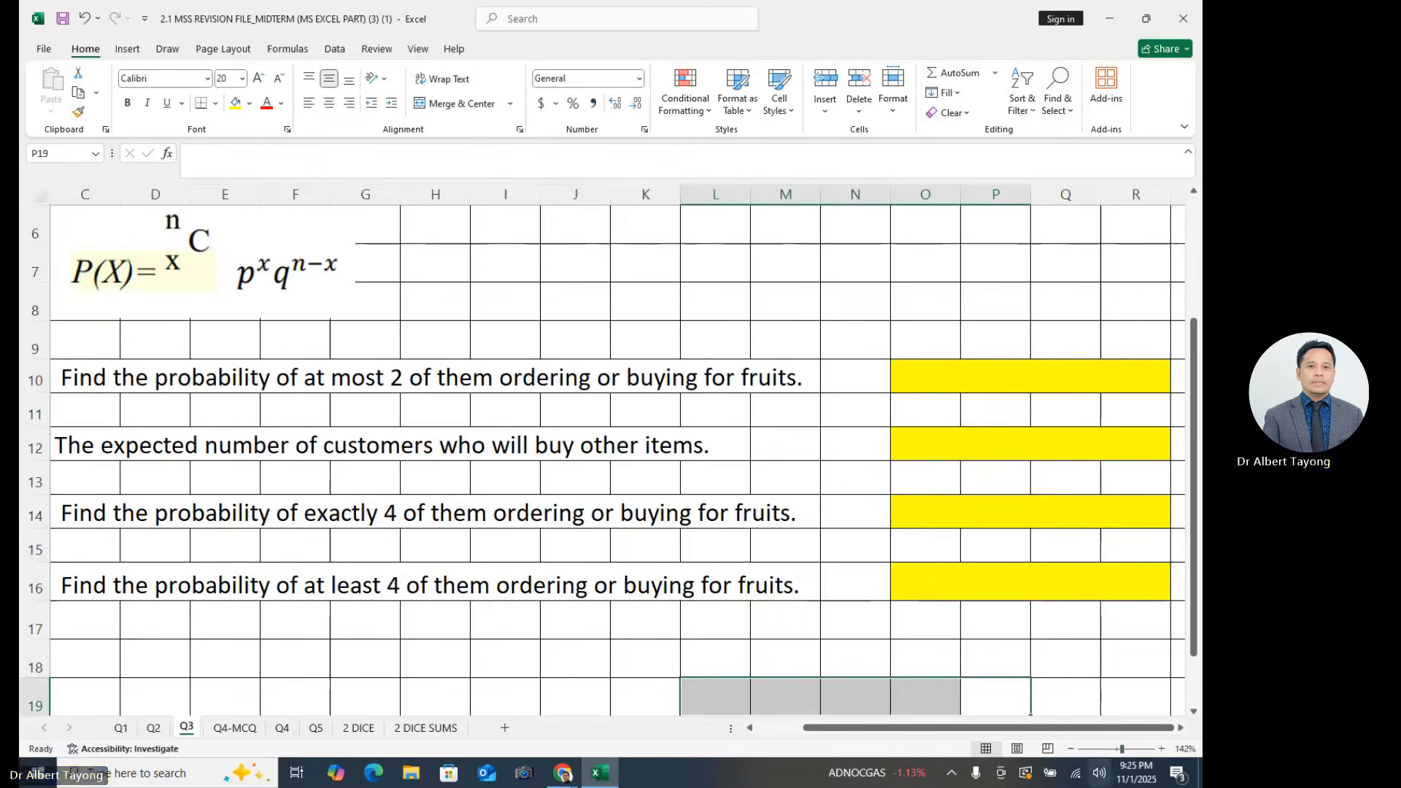
left_click_drag(1121, 758, 1117, 752)
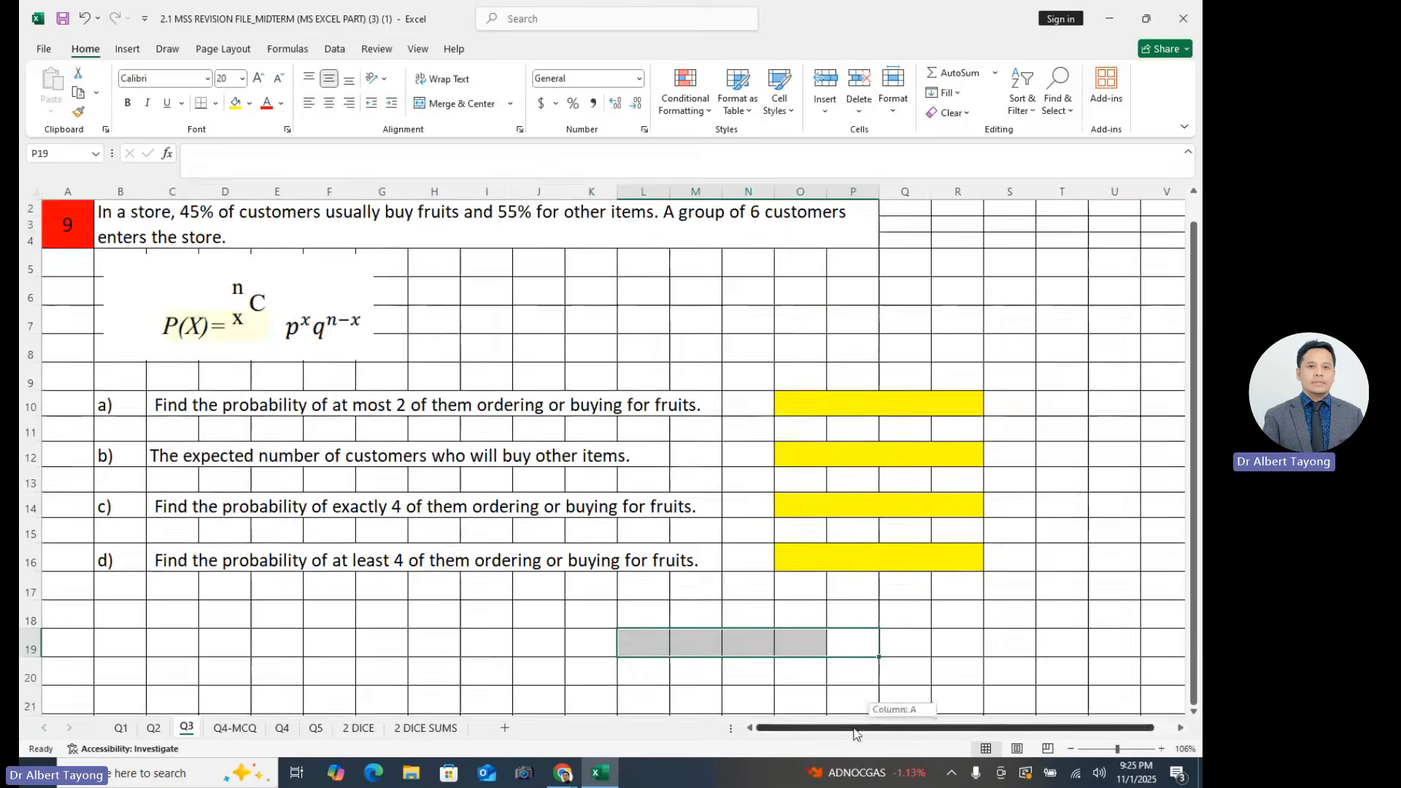
scroll(535, 418, "up", 1)
left_click(290, 257)
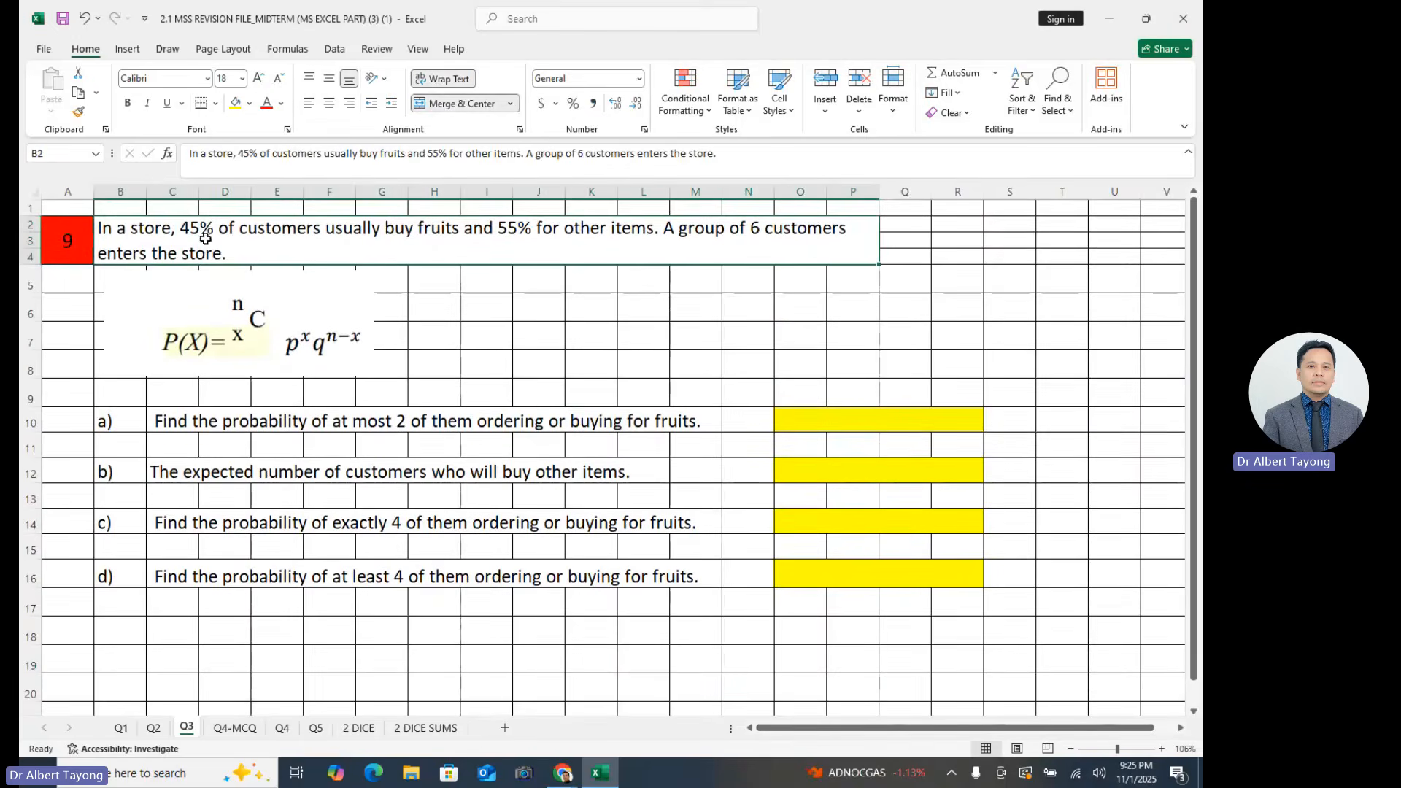
double_click(179, 257)
left_click_drag(179, 257, 663, 269)
left_click(497, 256)
left_click(635, 332)
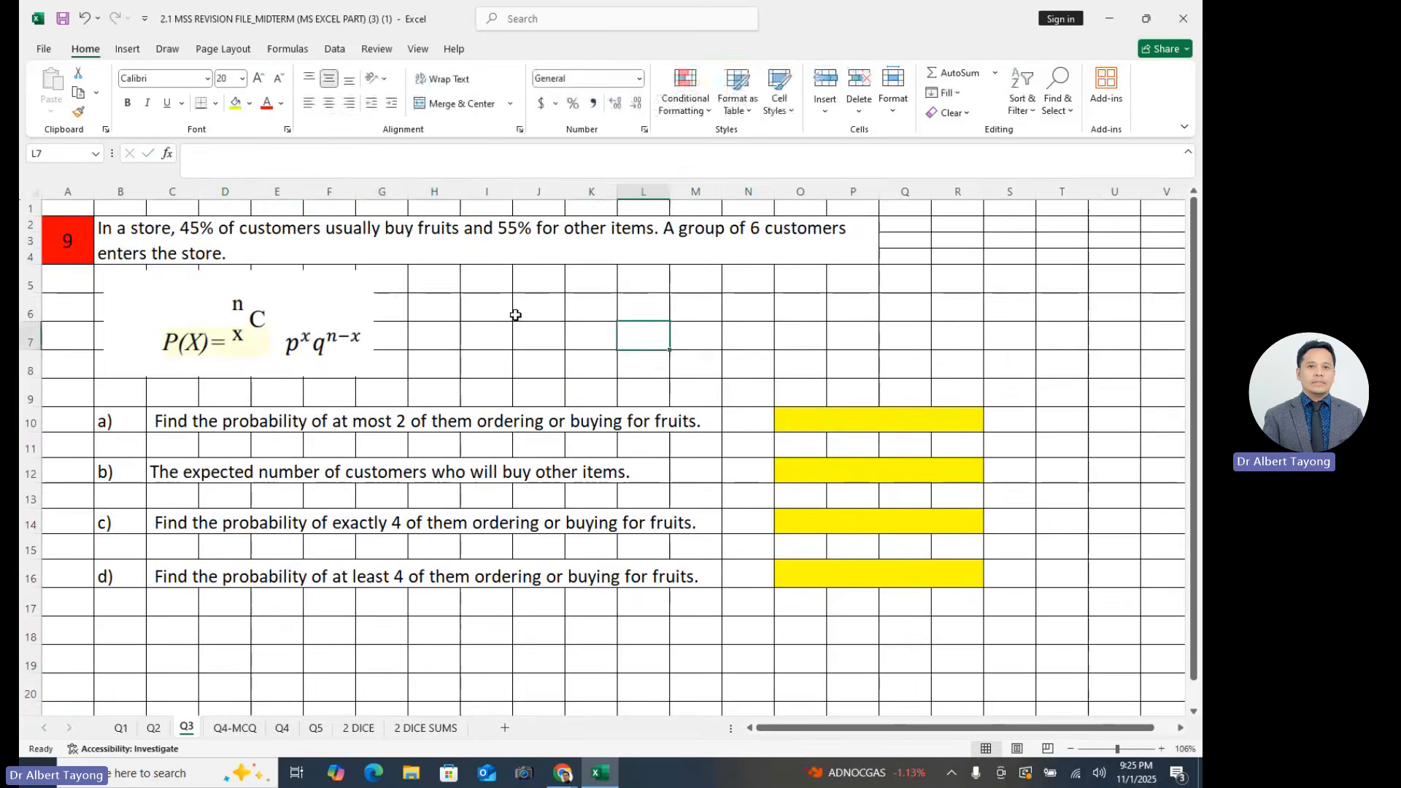
- Examine the terms of the binomial probability formula P(X) pictured below the problem statement
left_click(369, 312)
left_click(500, 351)
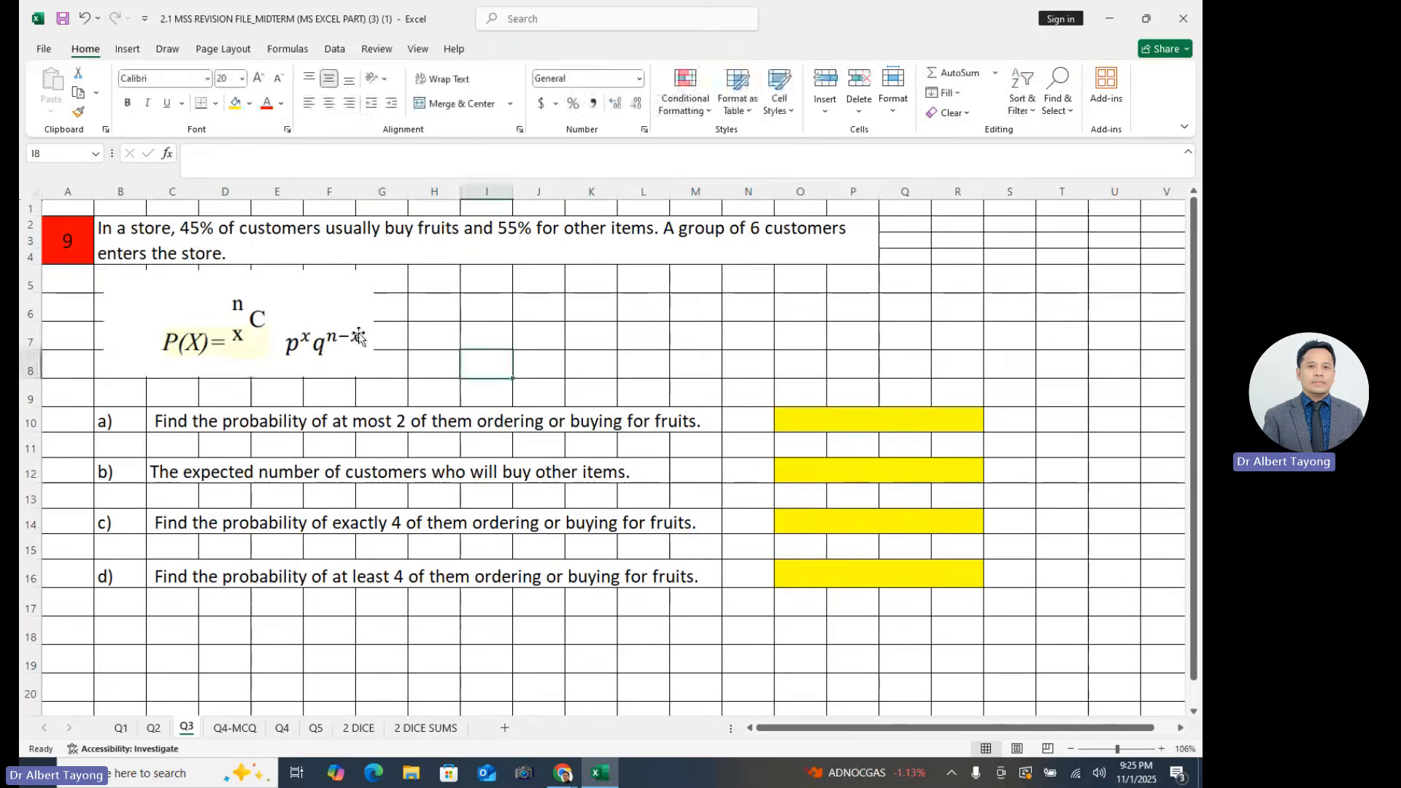
left_click_drag(346, 332, 346, 335)
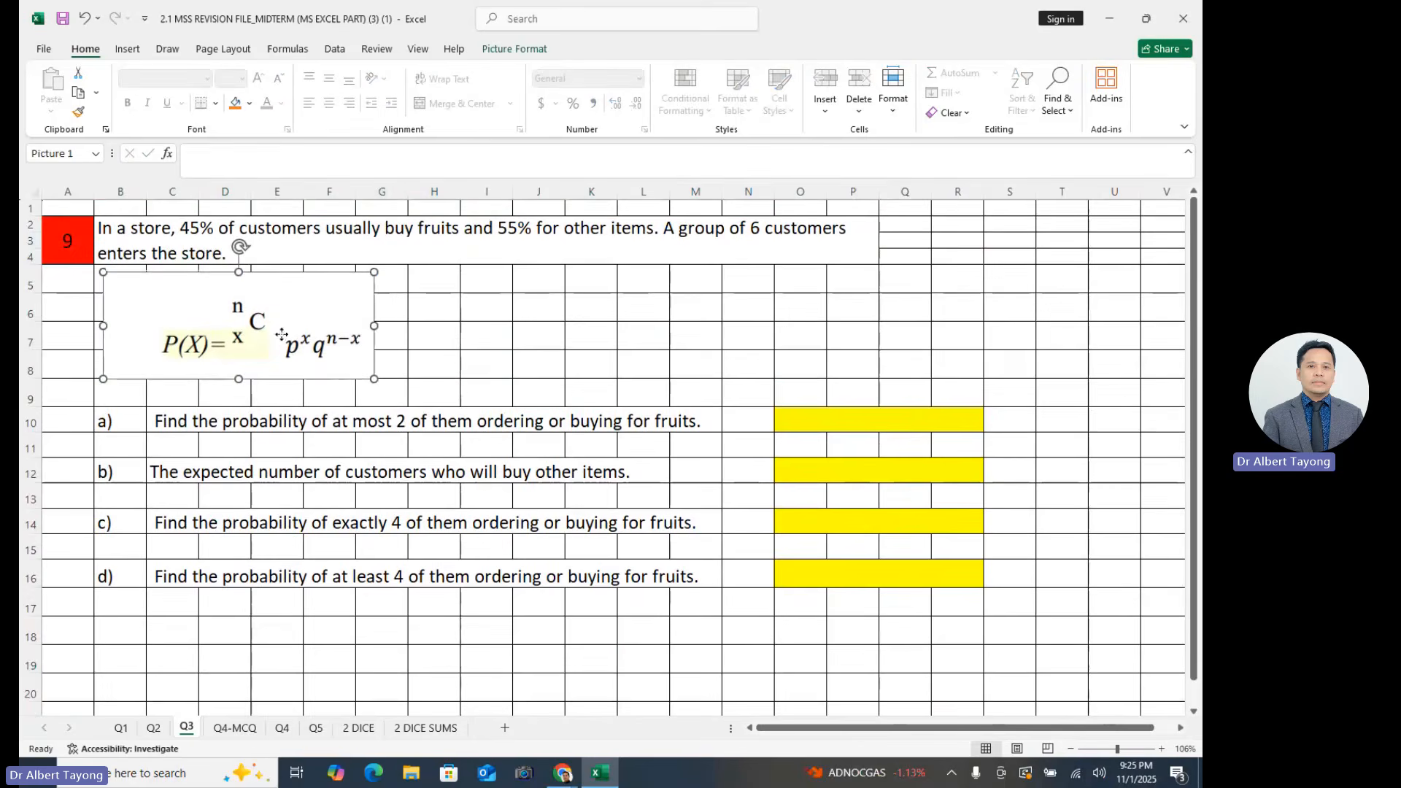
left_click(490, 316)
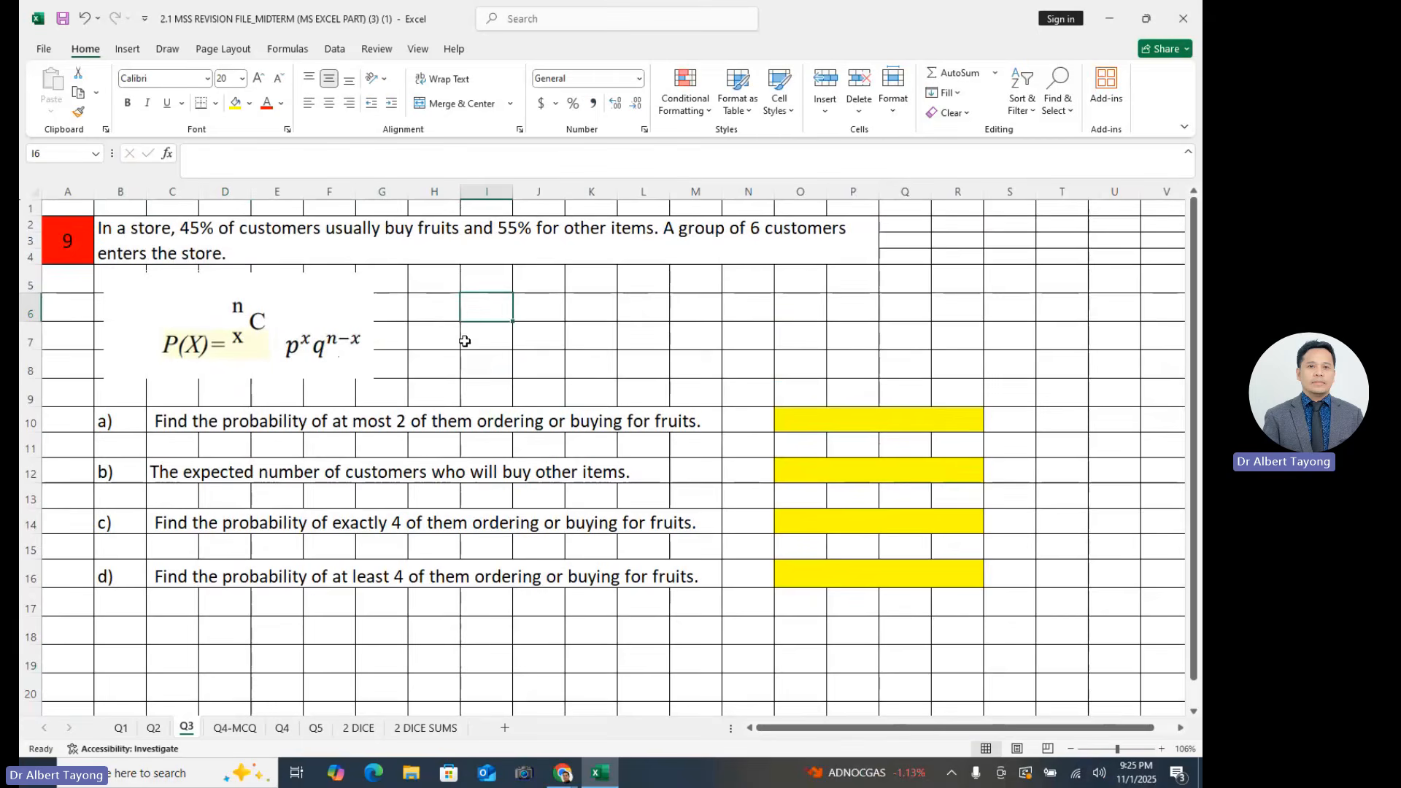
left_click(258, 341)
left_click(471, 356)
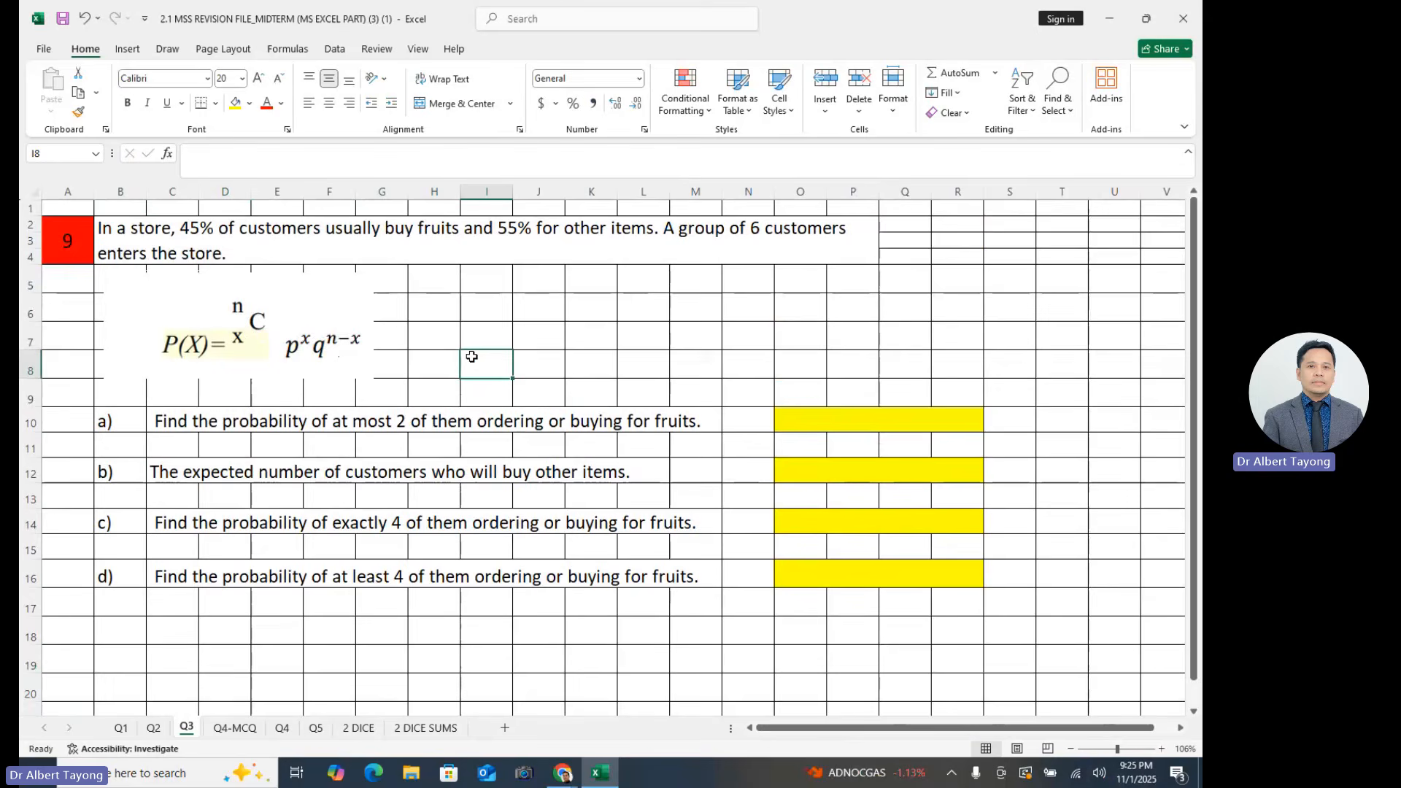
left_click(298, 351)
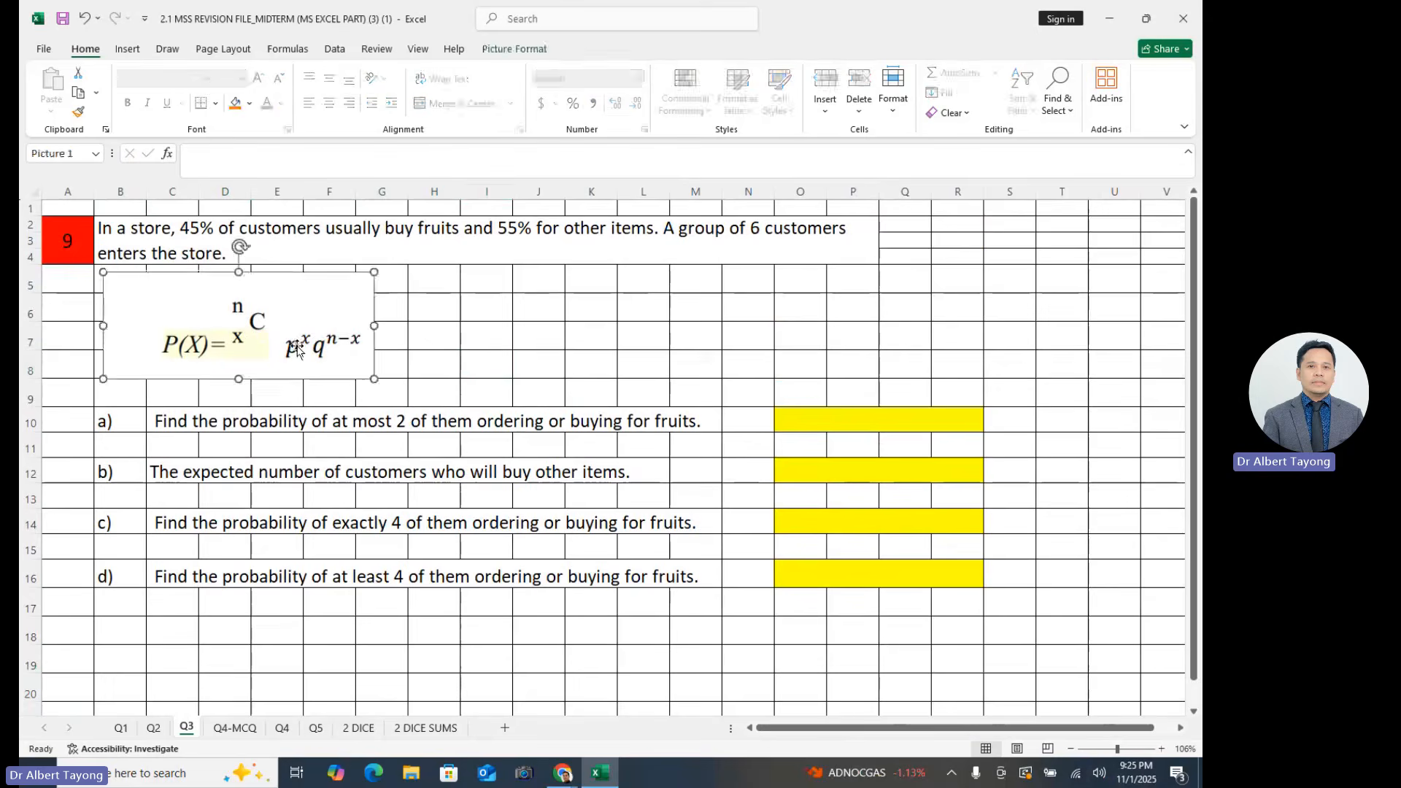
left_click(528, 359)
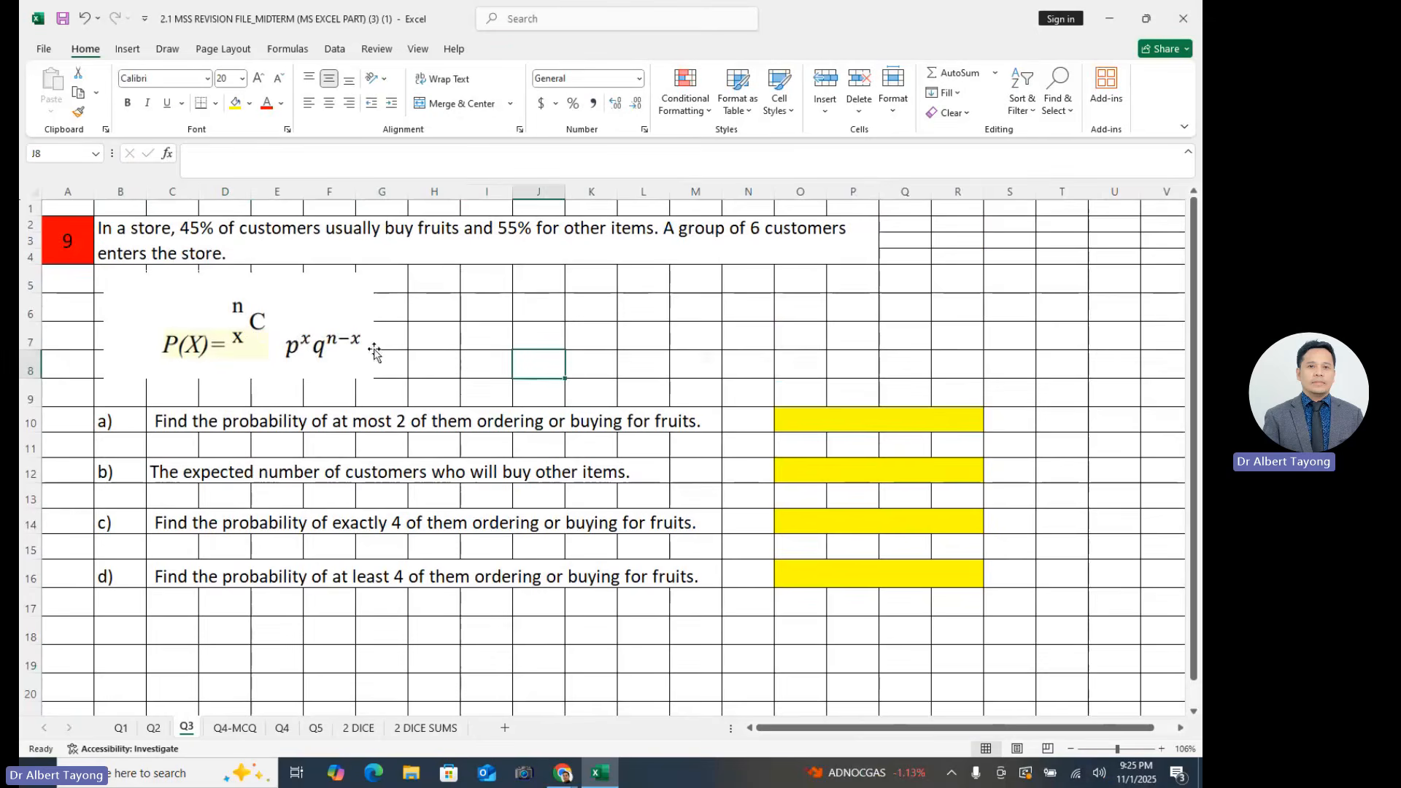
left_click(498, 391)
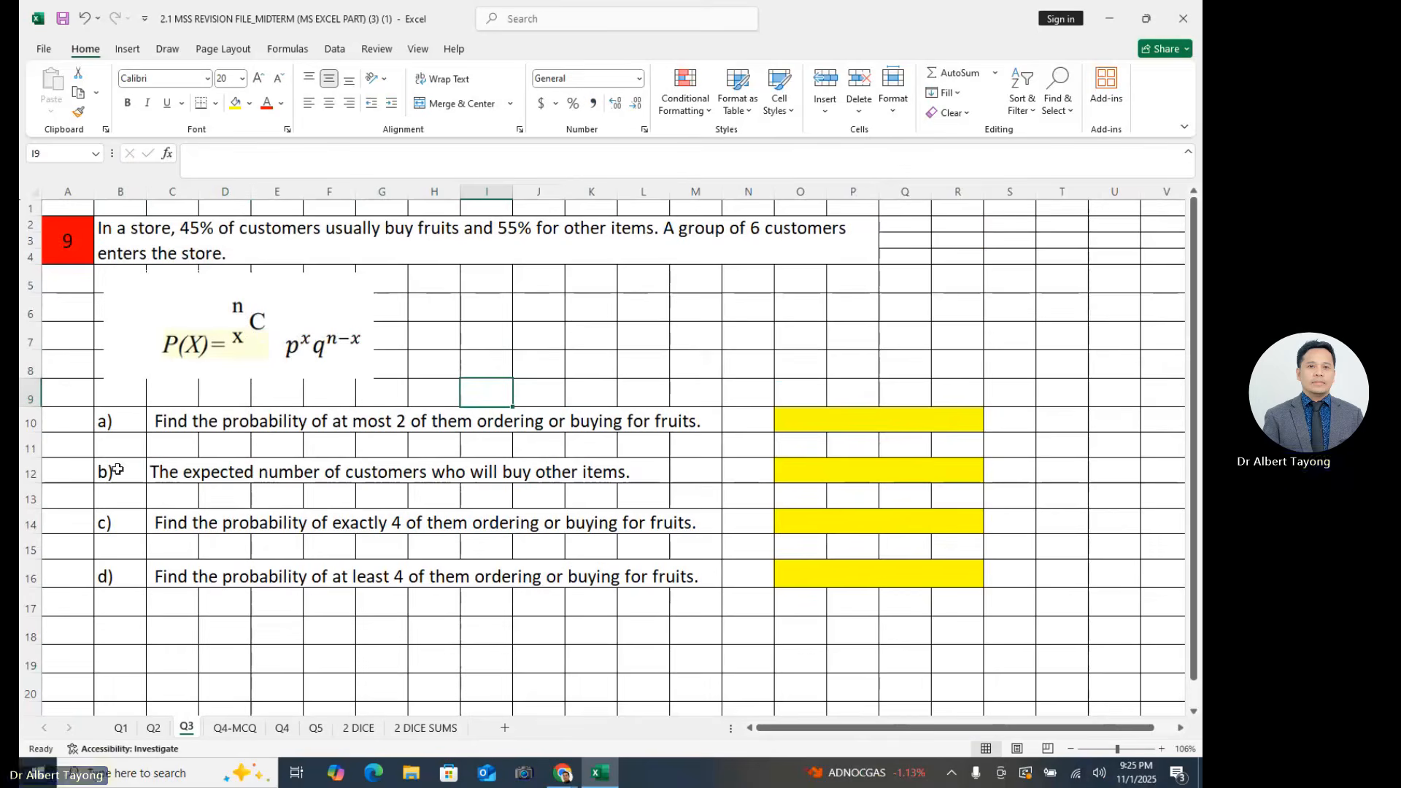
- Enter the text "n = 6" in cell C11, directly beneath part a)
left_click(184, 446)
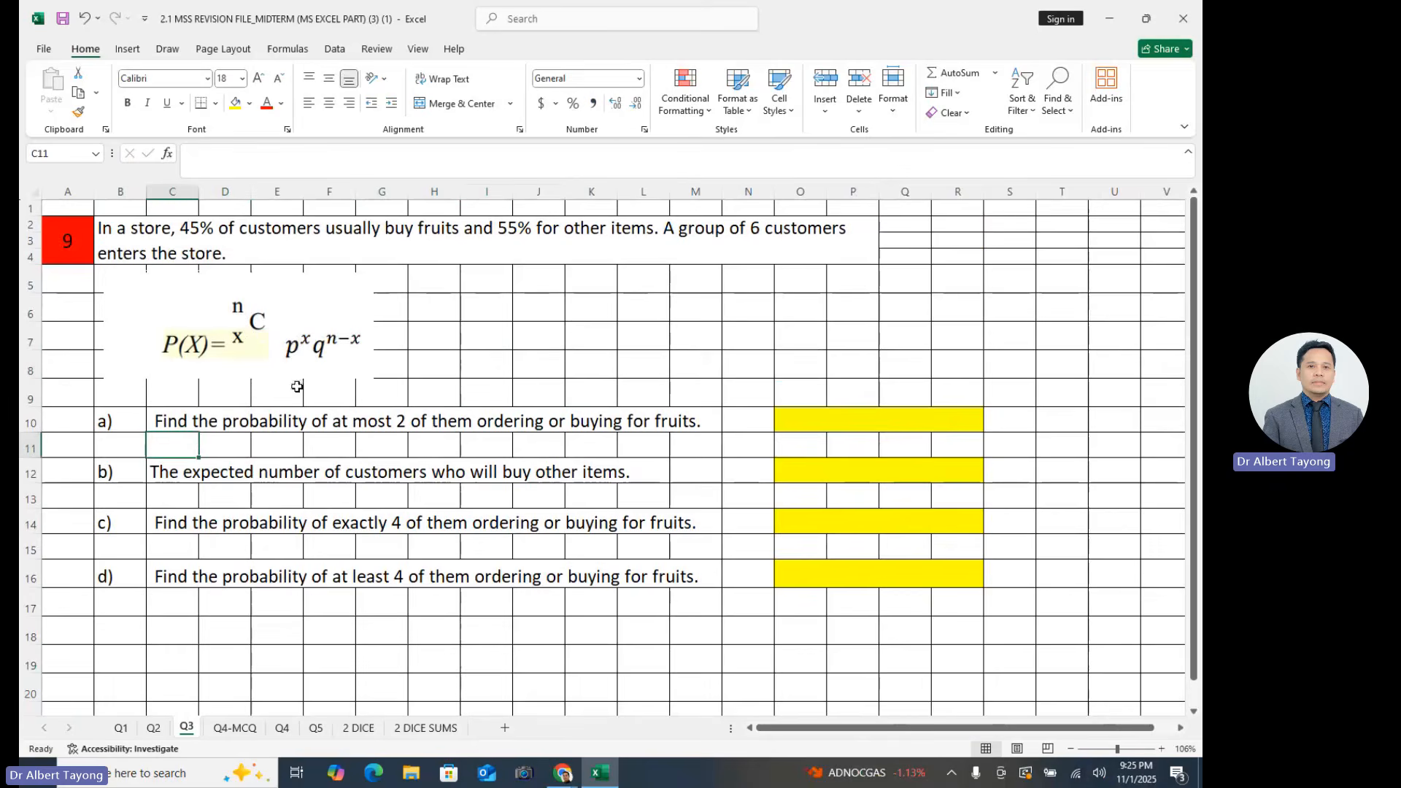
type("N")
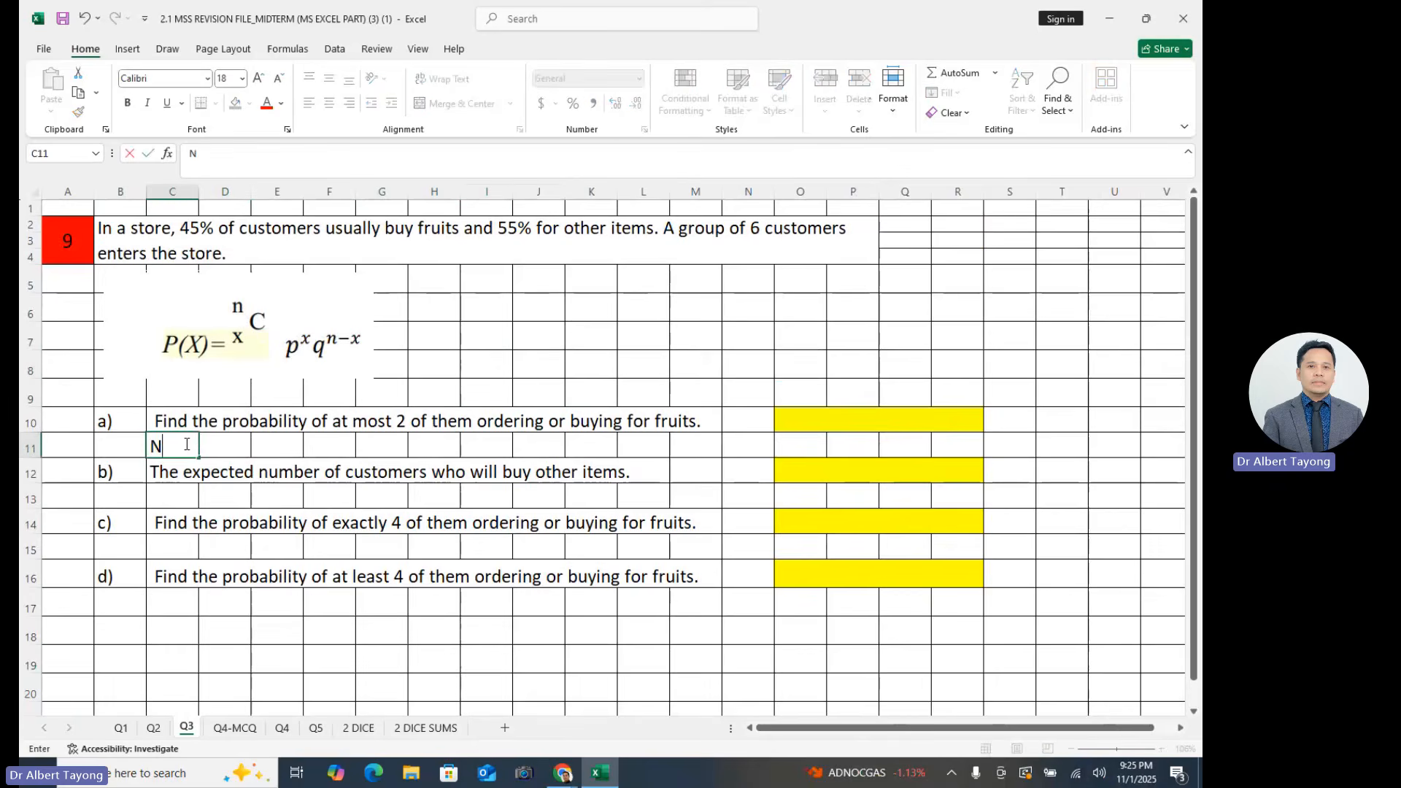
key("BackSpace")
type("n = 6")
key("Return")
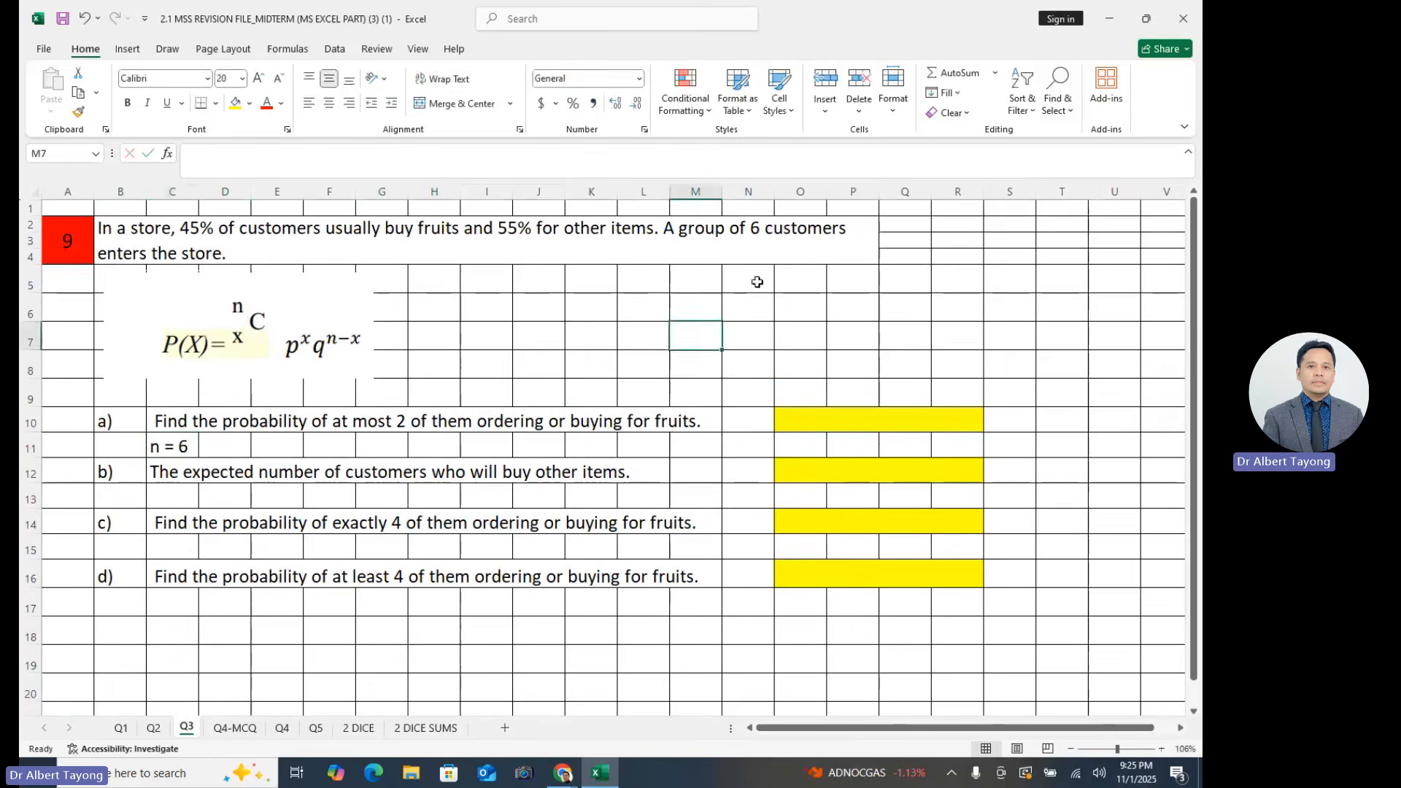
- Compare the customer group size in the problem statement with the n entry in cell C11
left_click(760, 260)
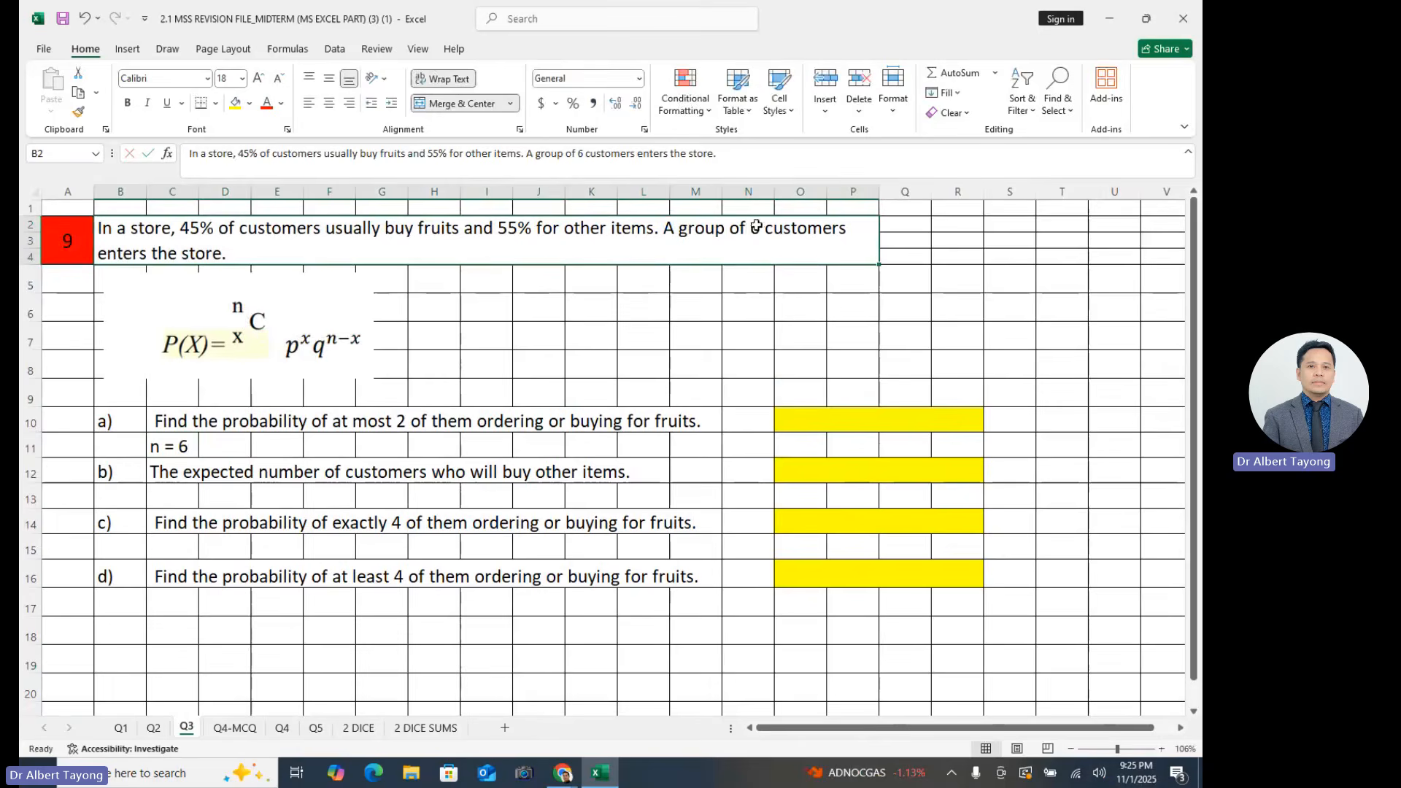
double_click(753, 228)
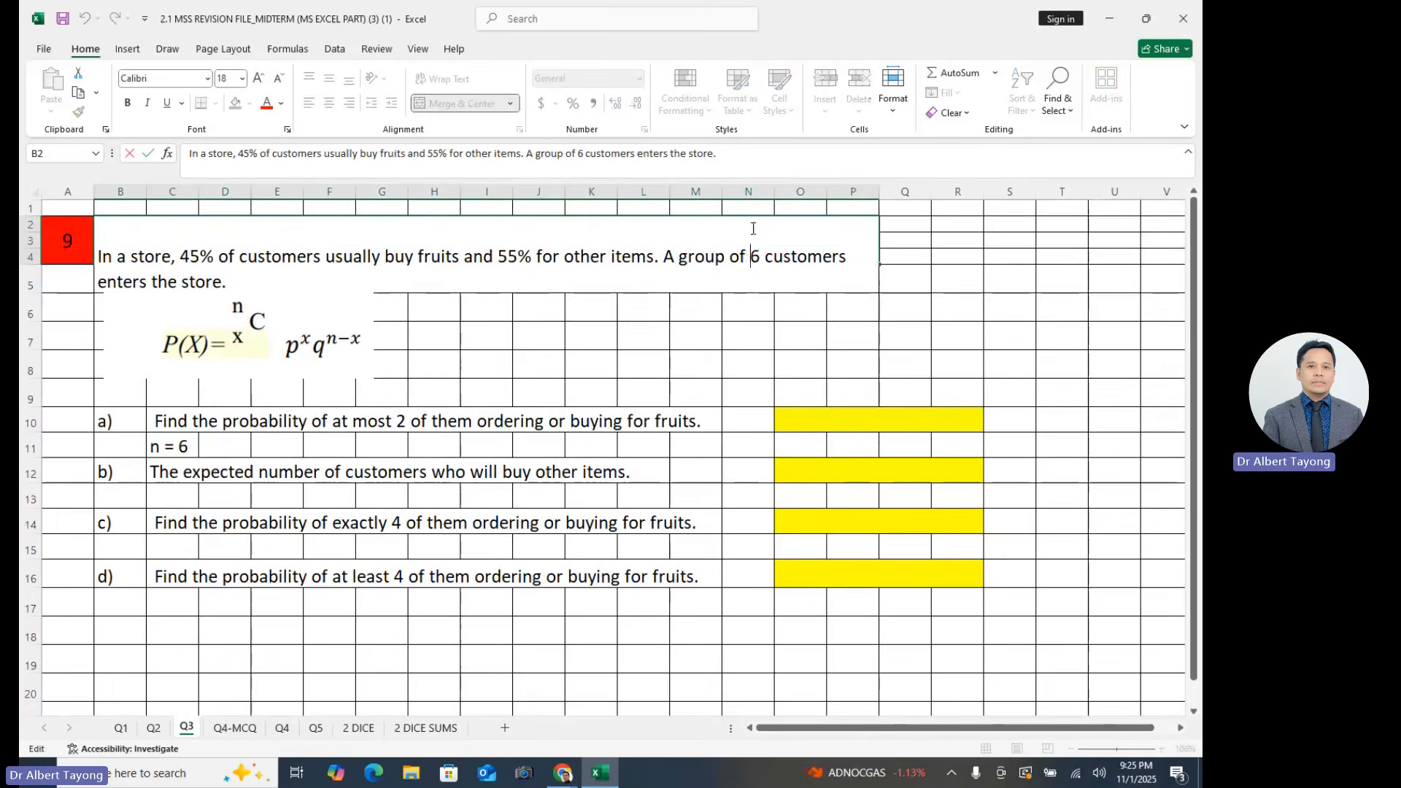
left_click(169, 446)
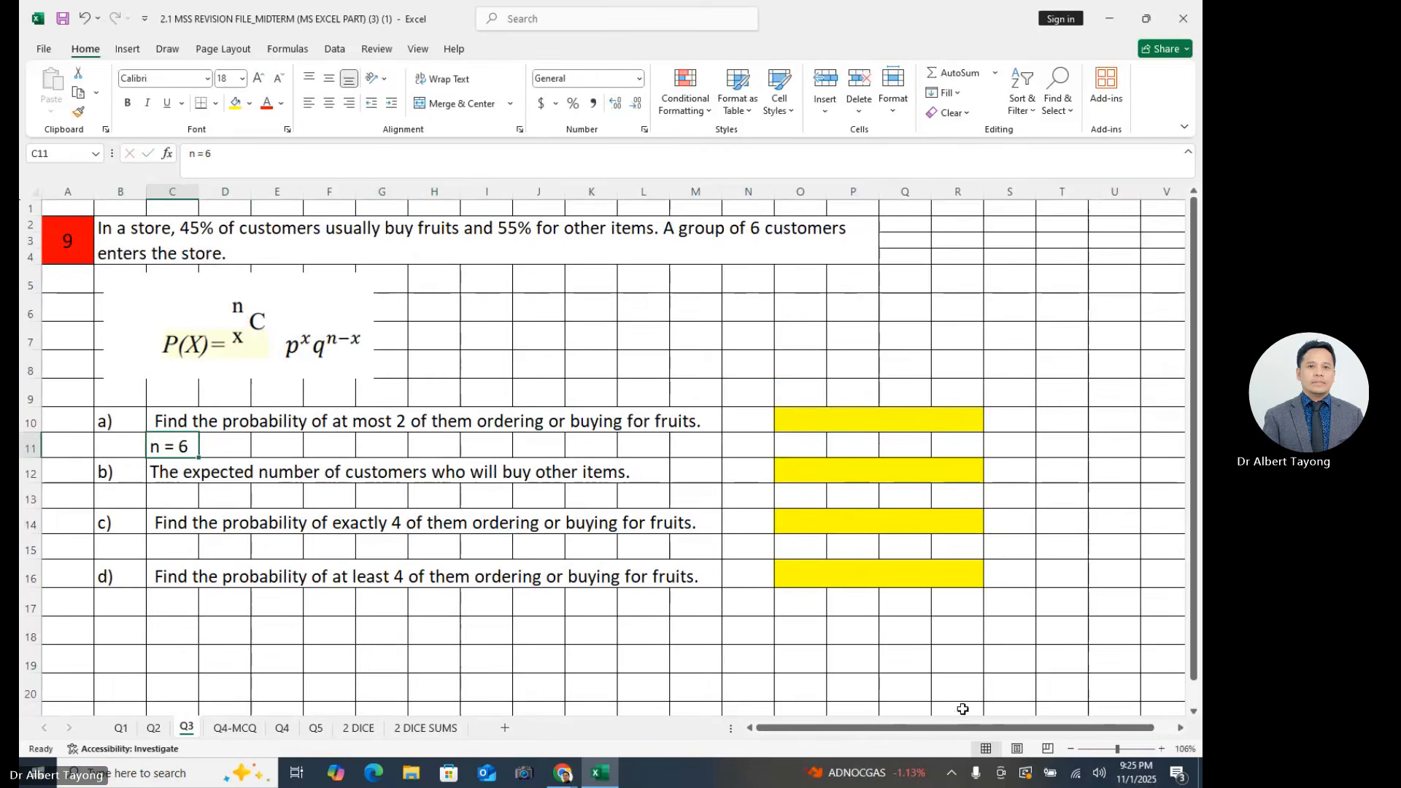
left_click(1121, 750)
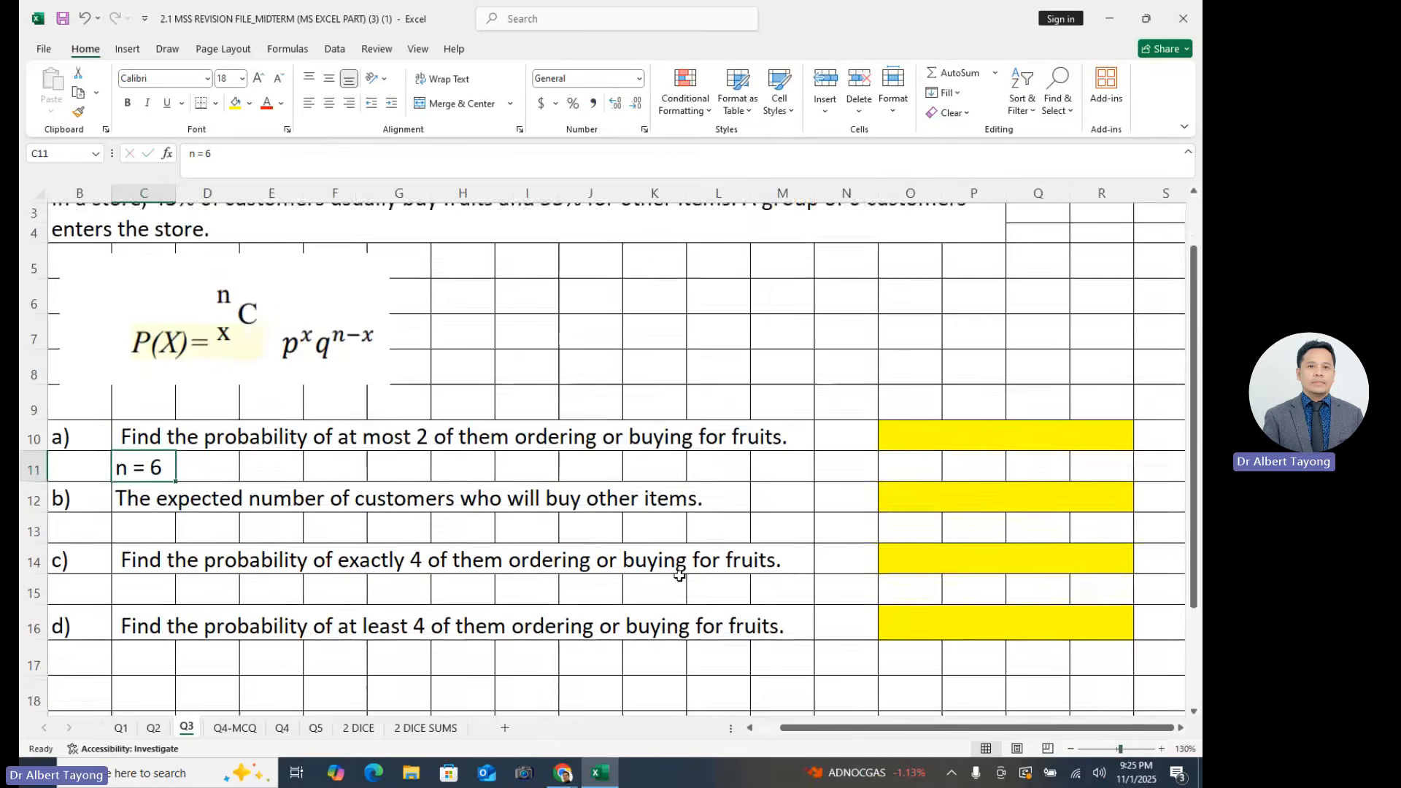
- Enter the text "p(fruits) = 45%" in cell E11, beside the n entry under part a)
scroll(580, 562, "up", 1)
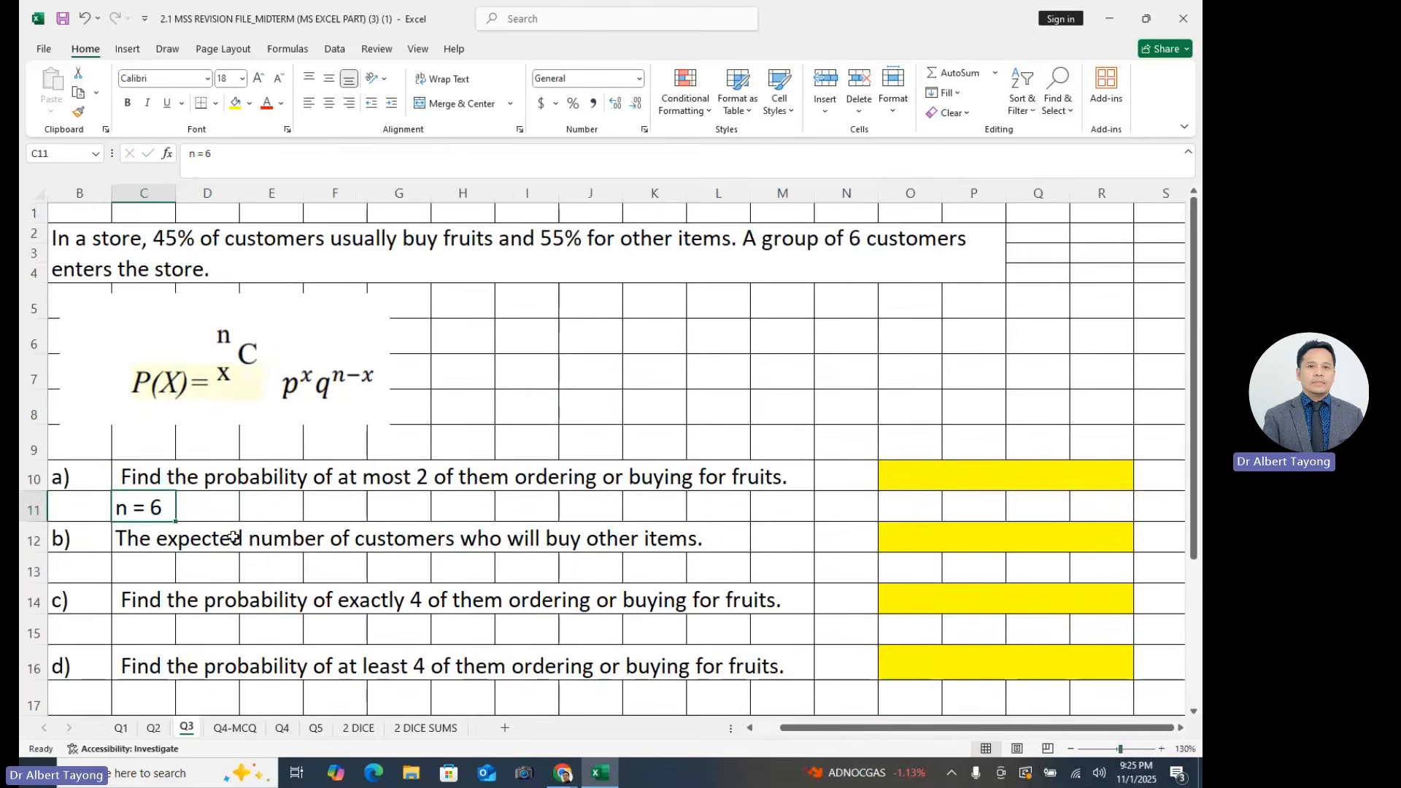
left_click(270, 511)
type("p(fr")
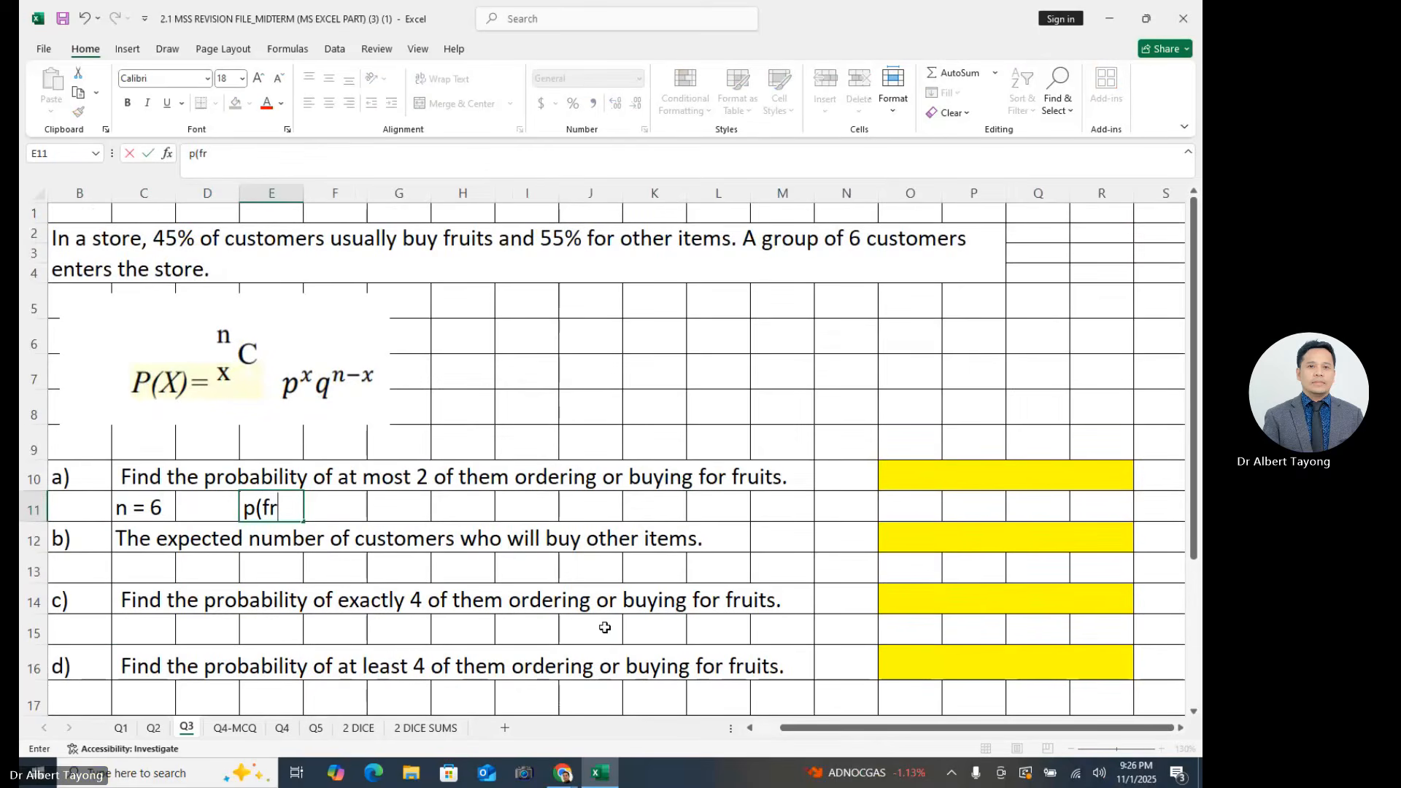
type("uits) = 455")
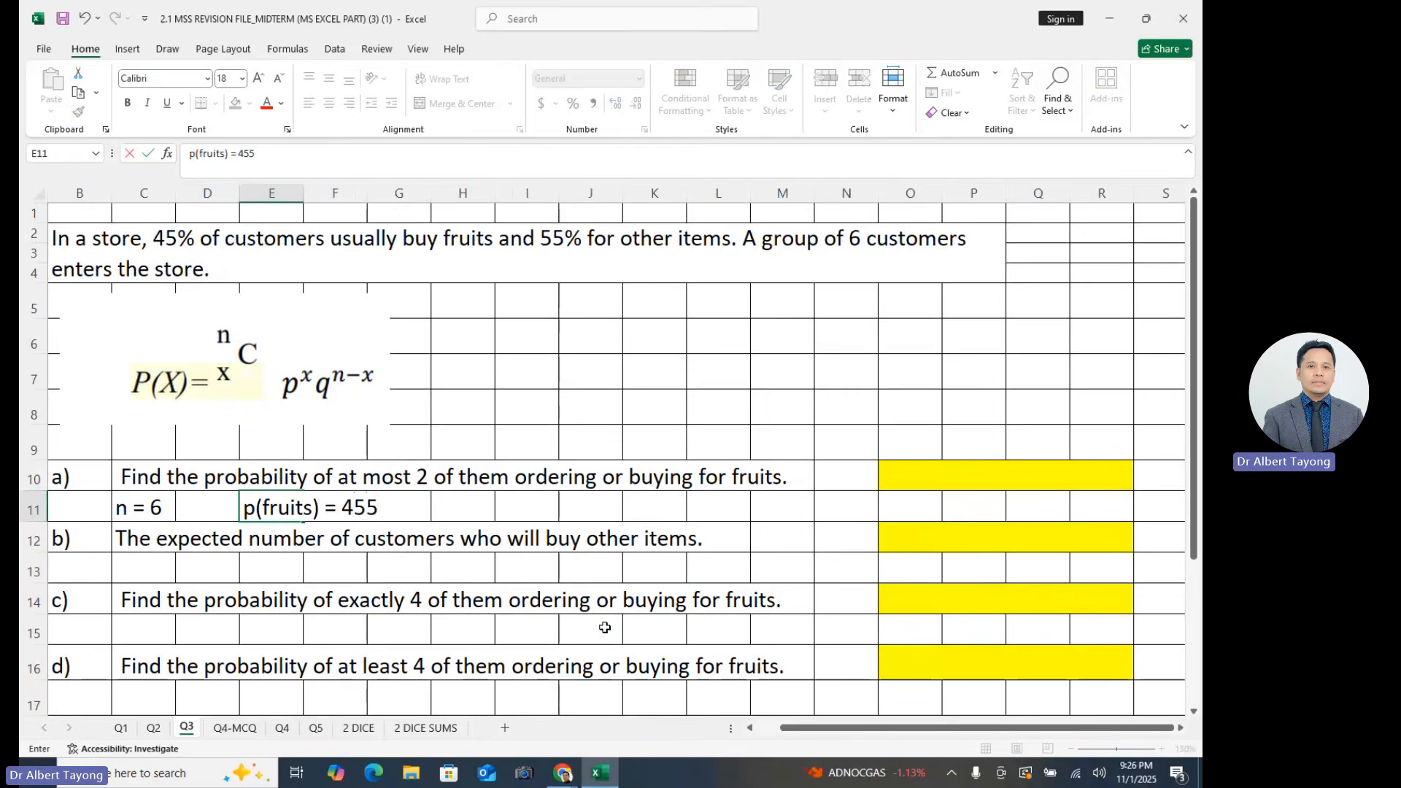
key("BackSpace")
type("%")
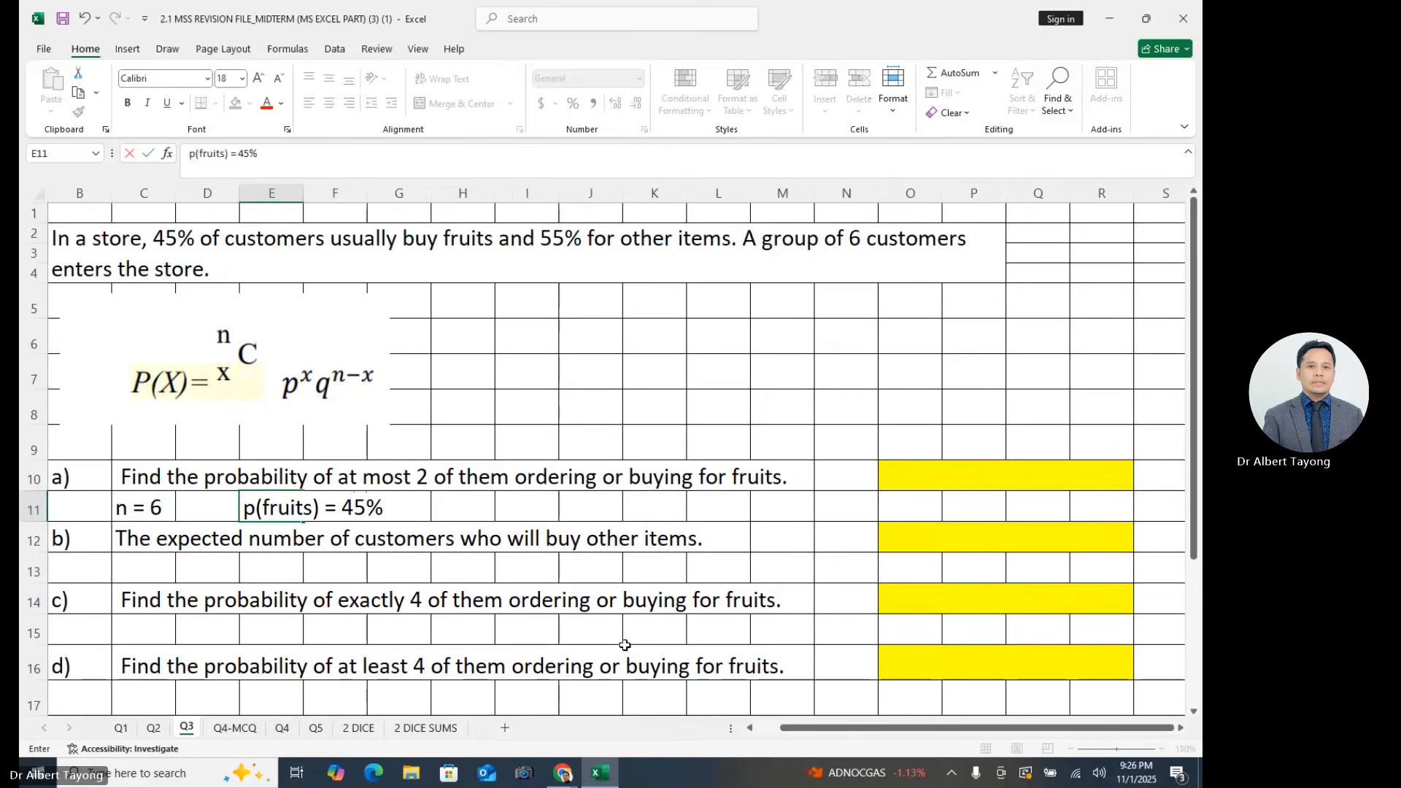
- Enter the text "x = at most 2 (0, 1, 2)" in cell H11
left_click(474, 497)
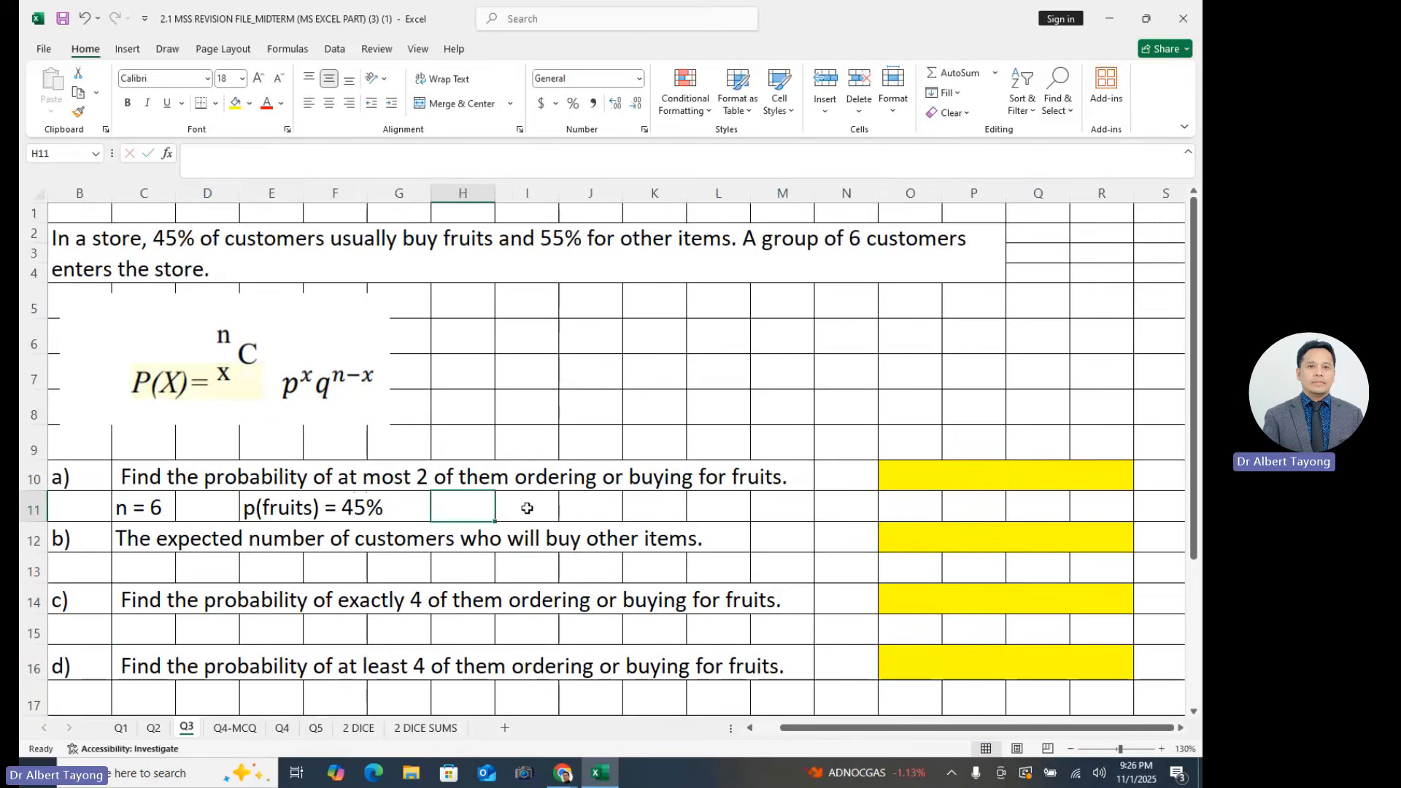
type("x")
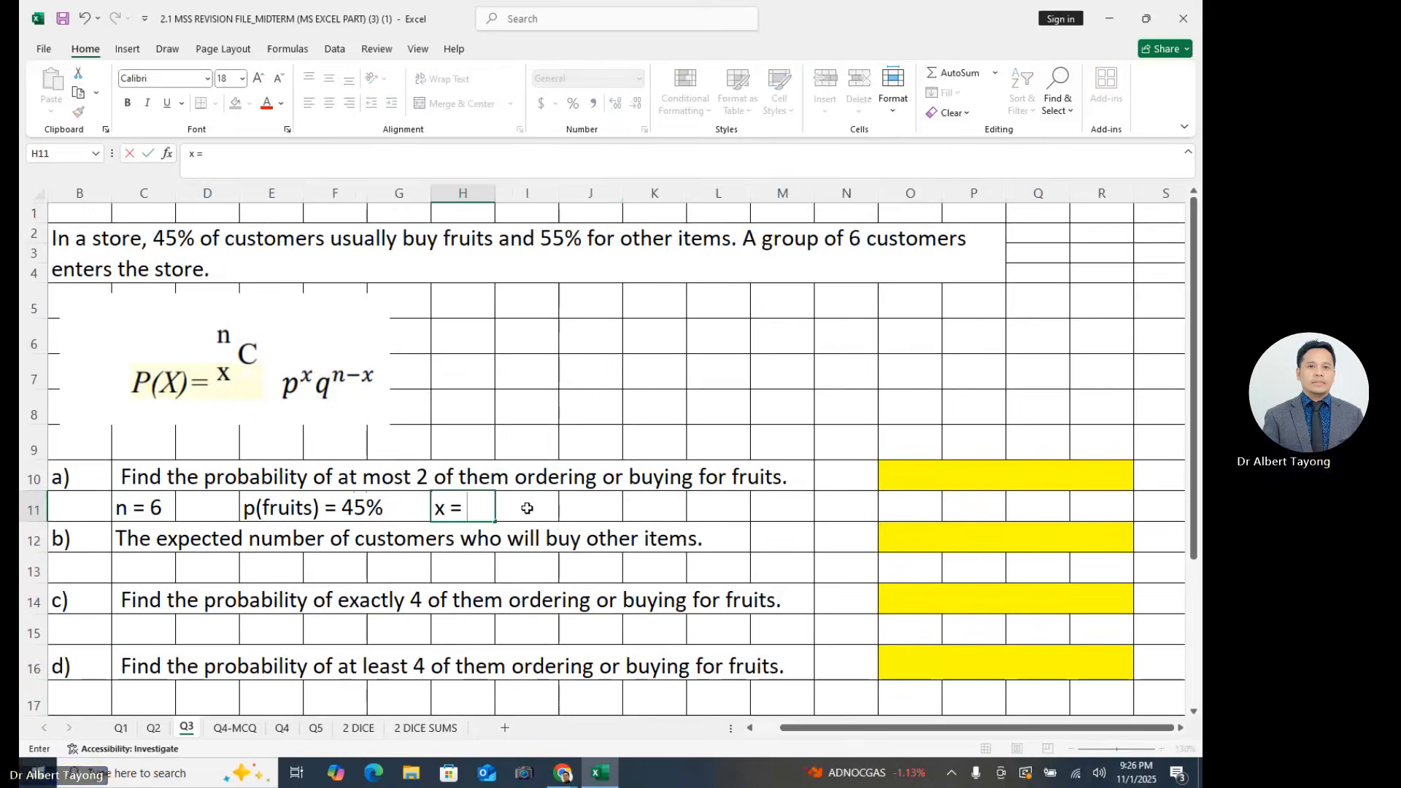
type("= at")
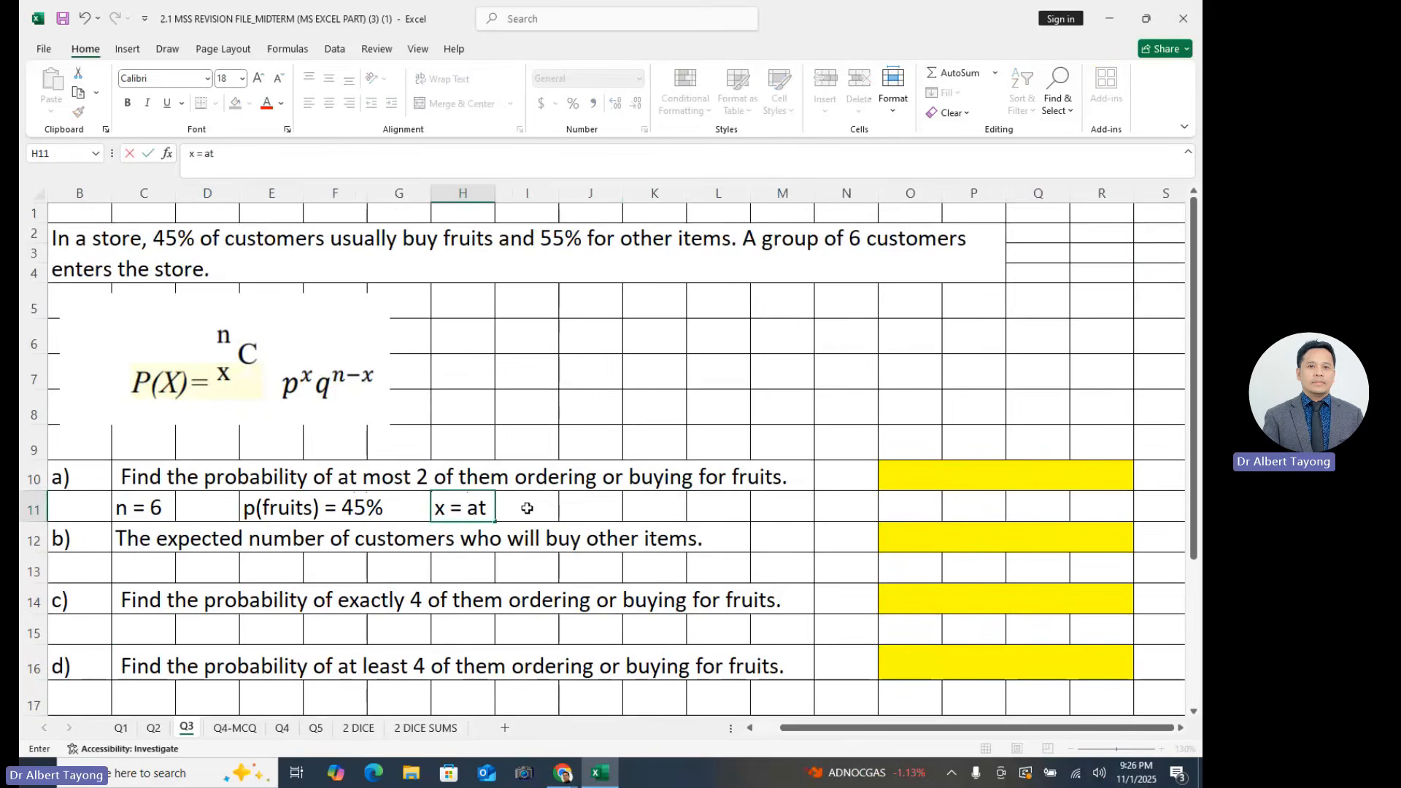
type(" most 2 ")
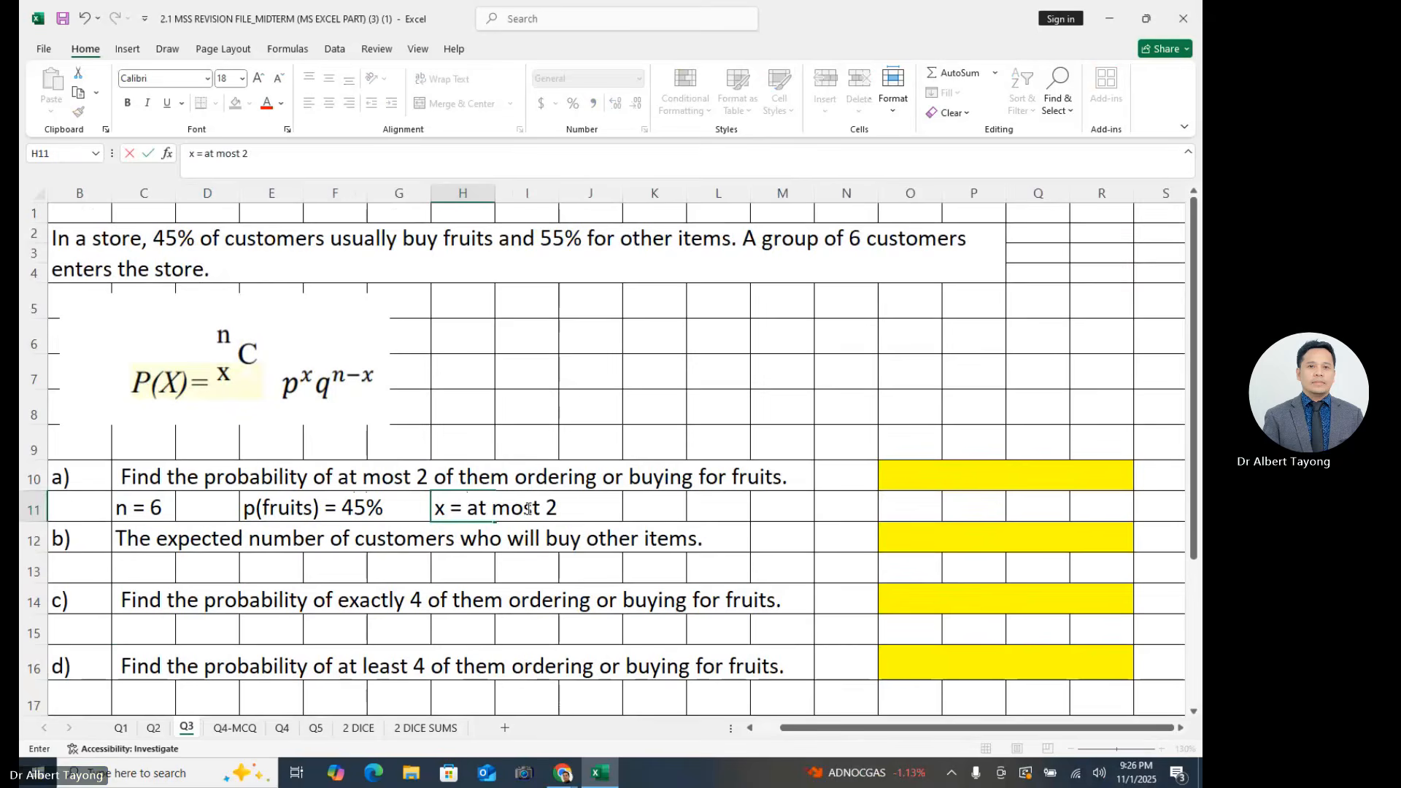
type("(0, 1, 2")
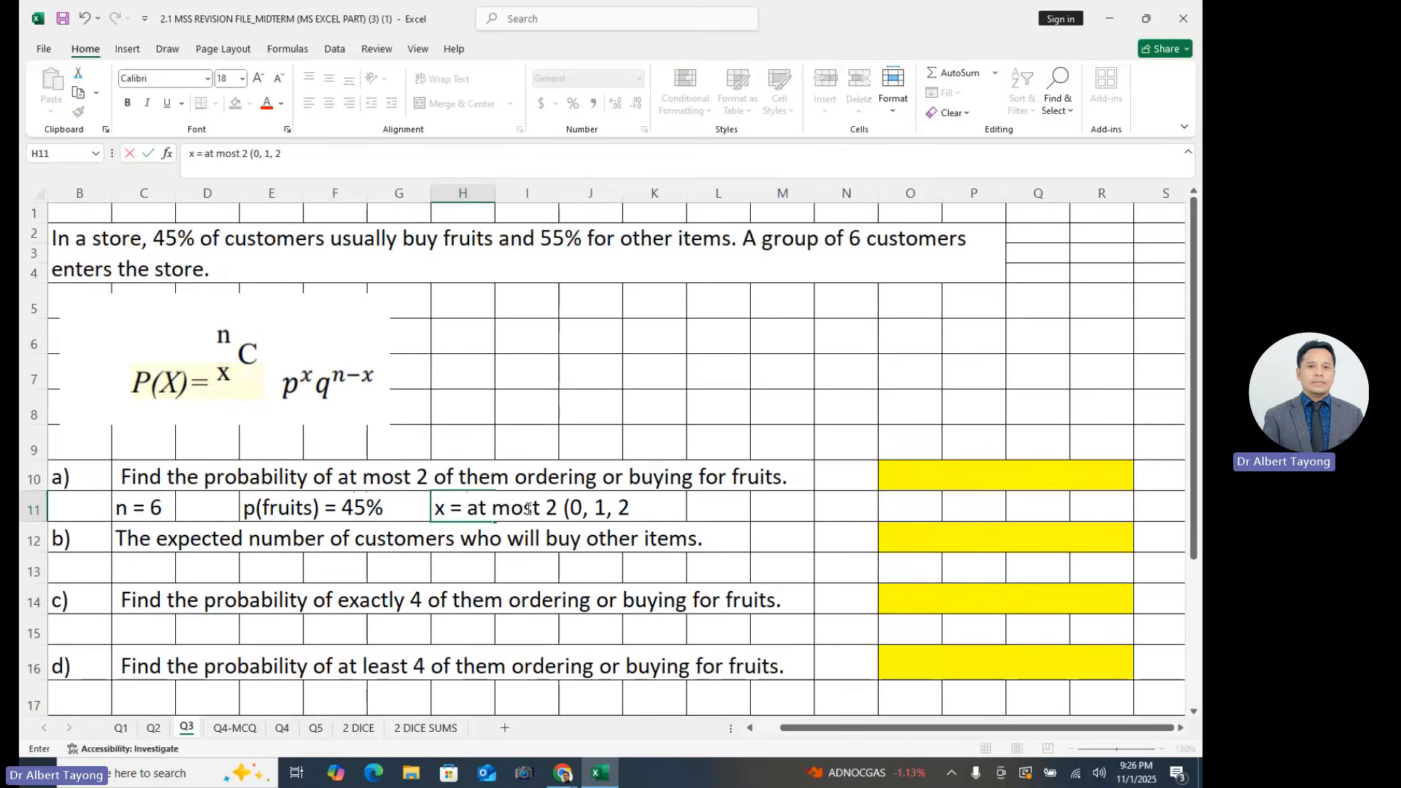
type(")")
left_click(777, 544)
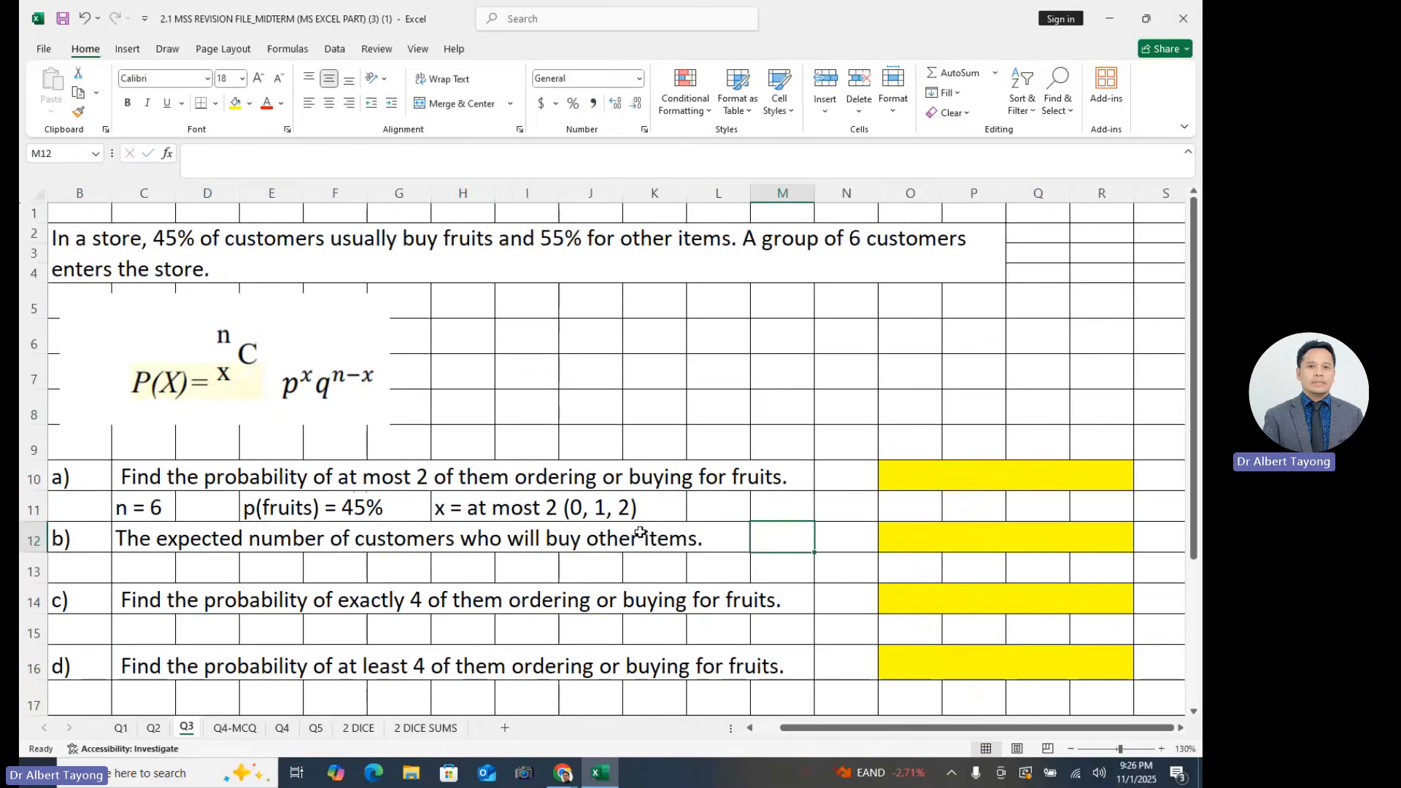
left_click(845, 480)
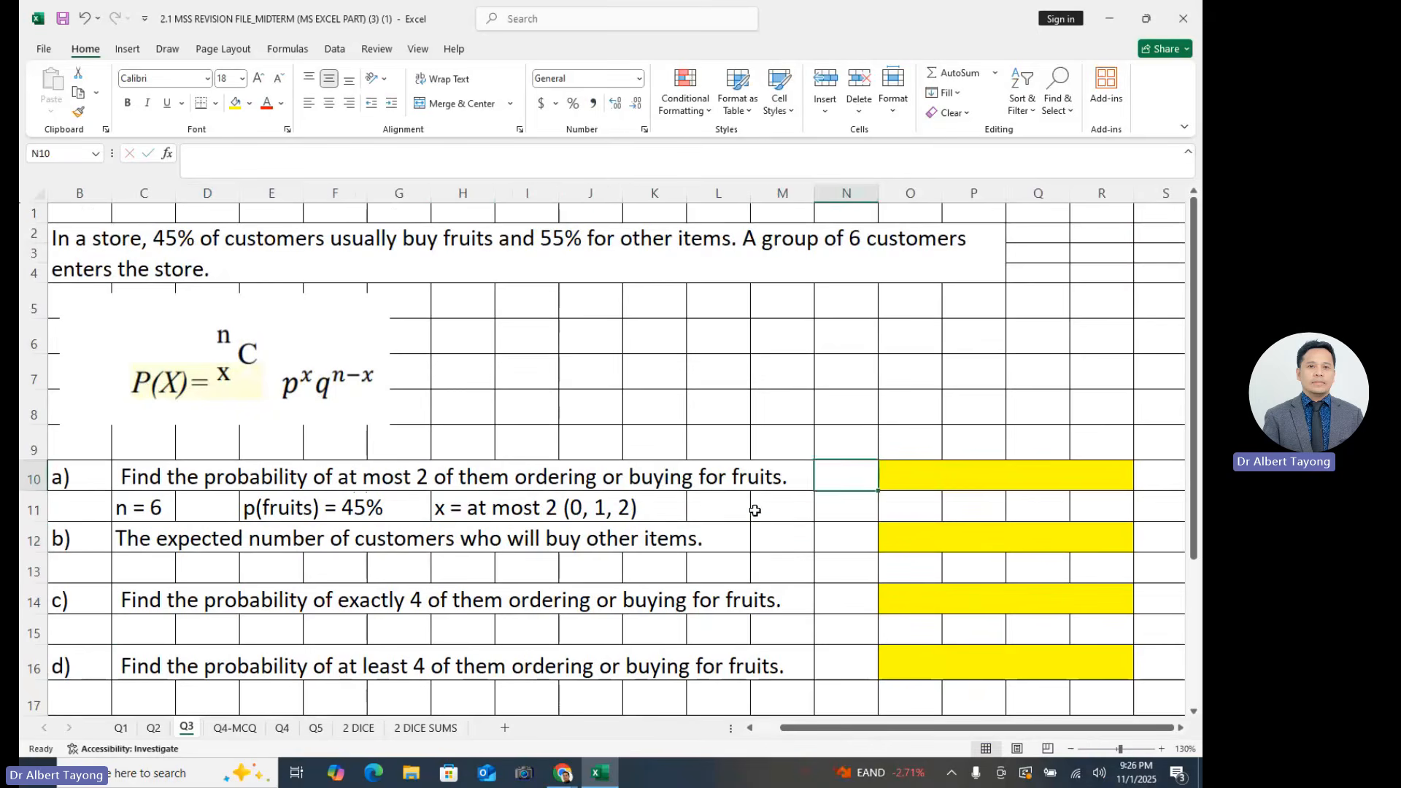
left_click(313, 515)
left_click(544, 498)
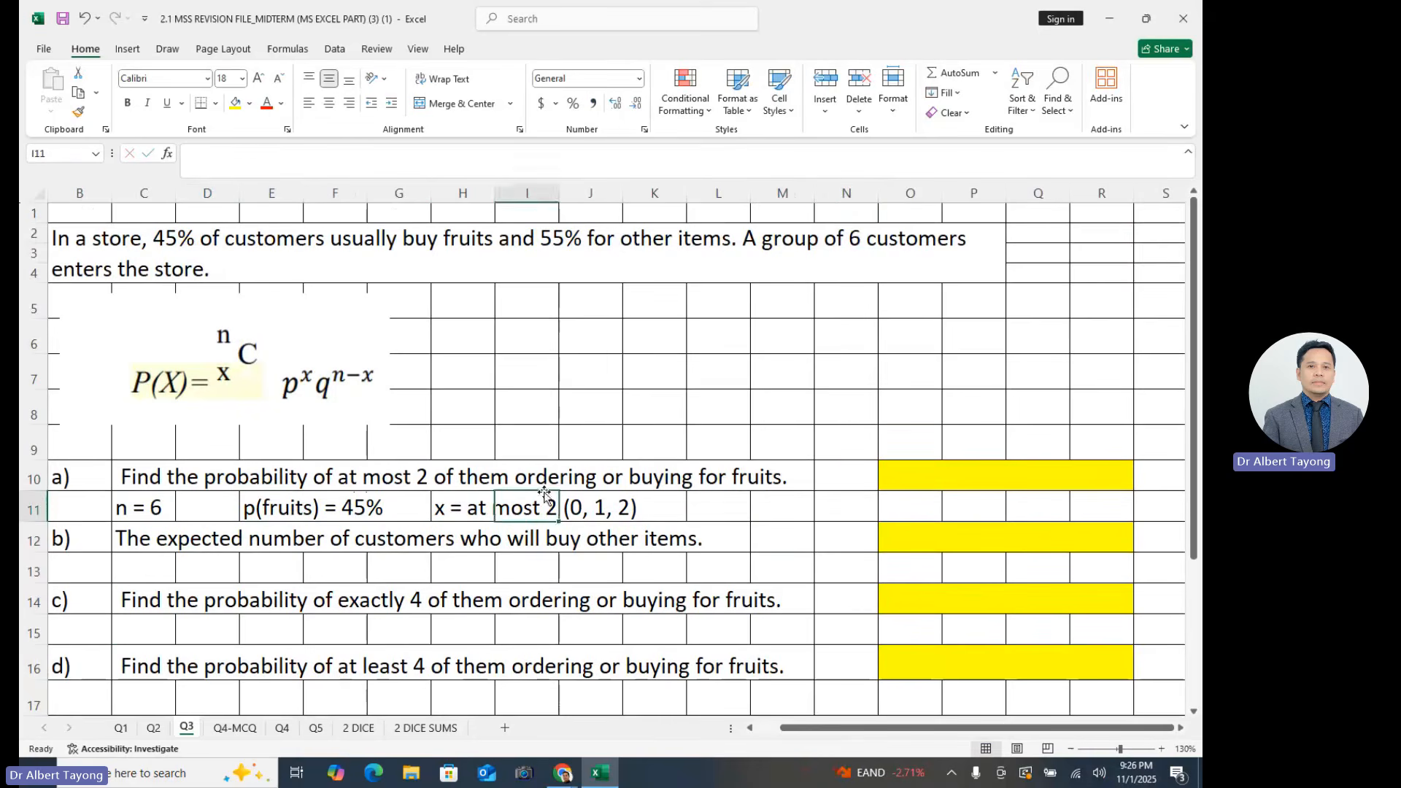
left_click(703, 480)
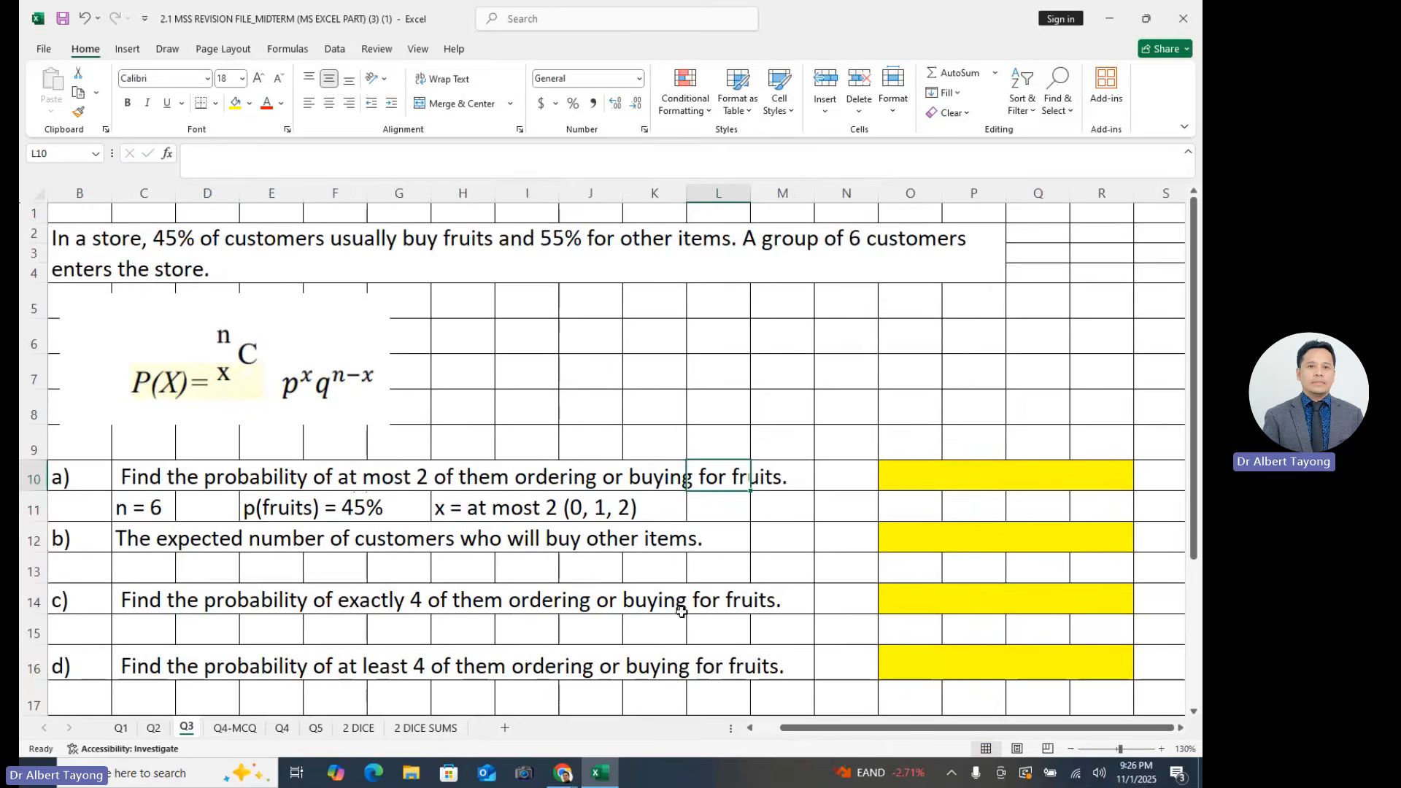
left_click(583, 508)
left_click(670, 527)
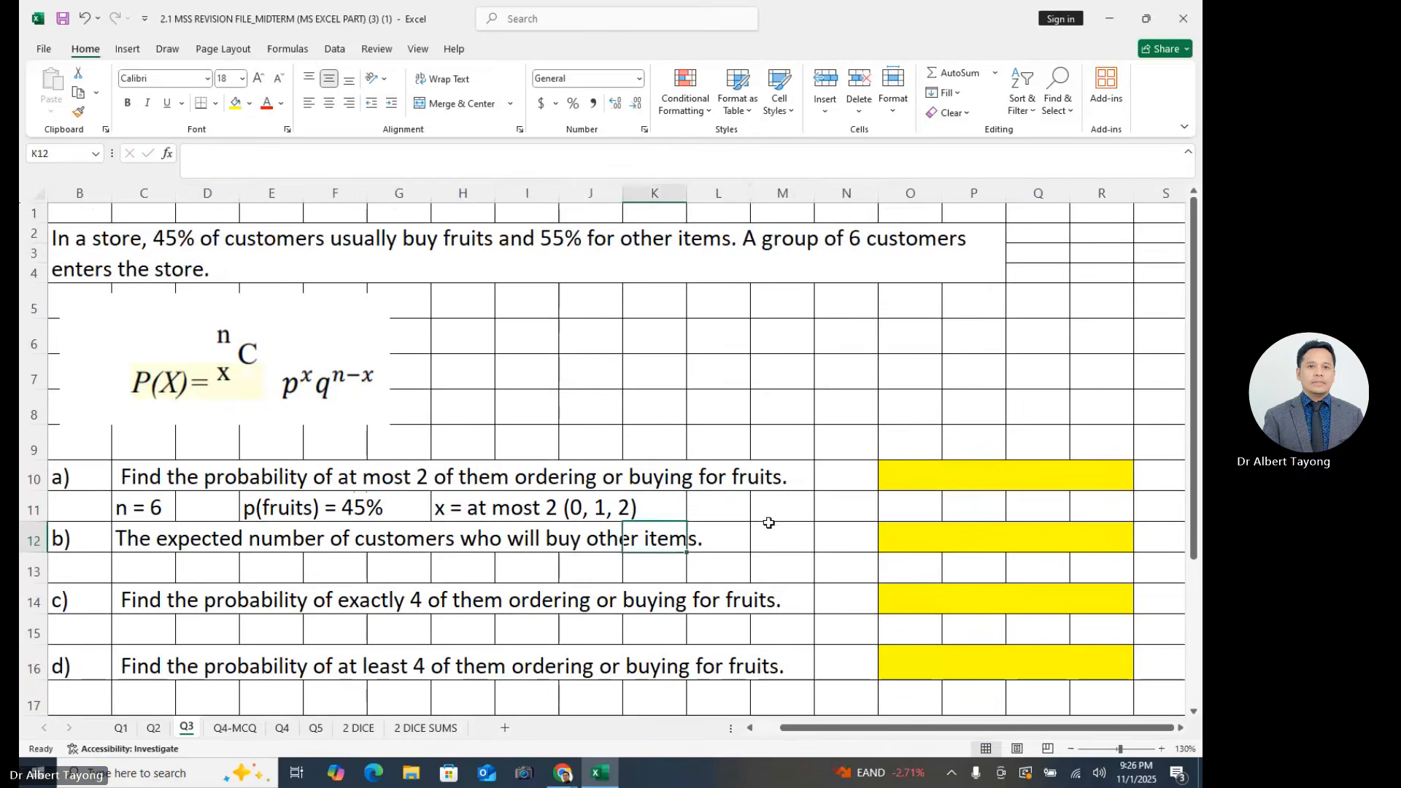
- Start a BINOM.DIST formula in the yellow answer cell O10 of part a) and open its Function Arguments dialog
left_click(900, 471)
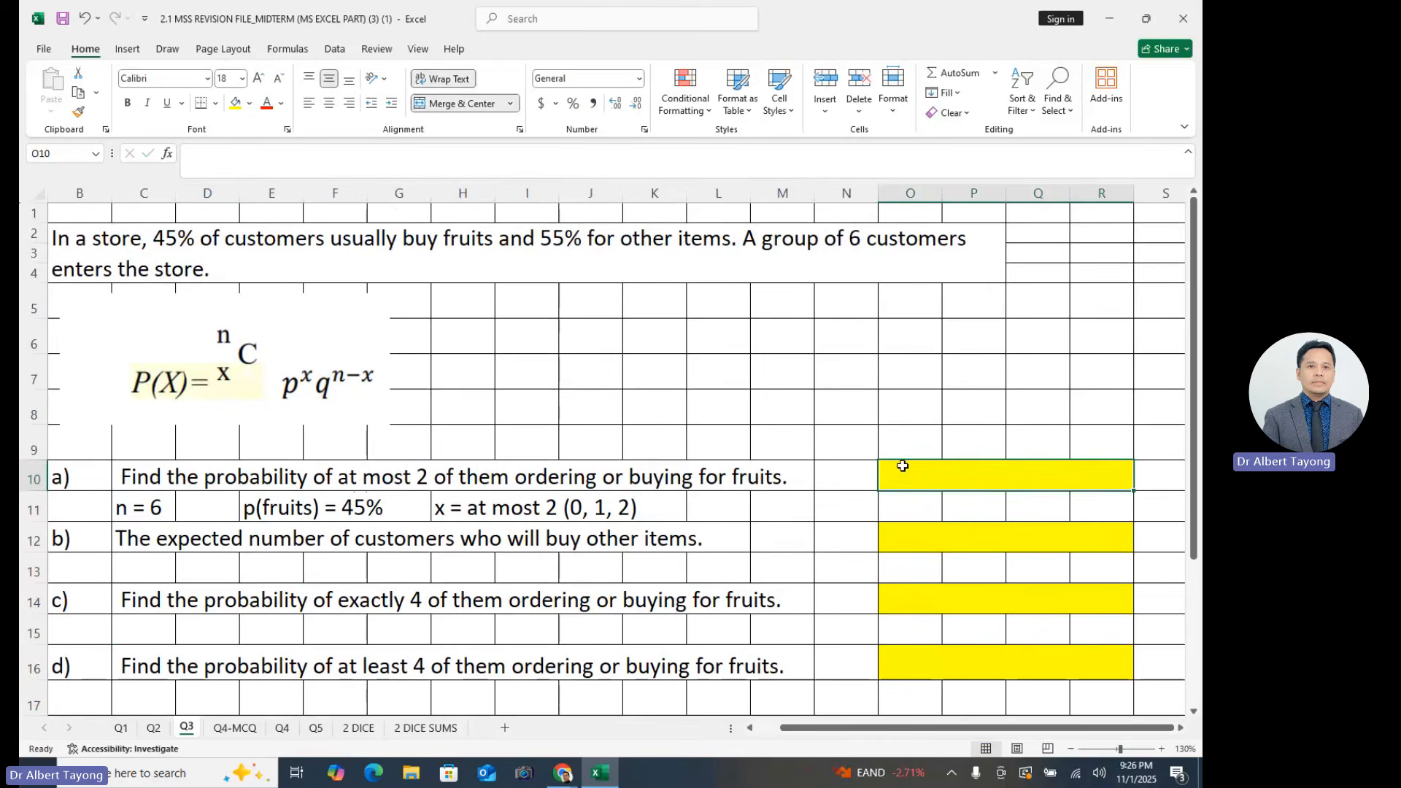
type("=bin")
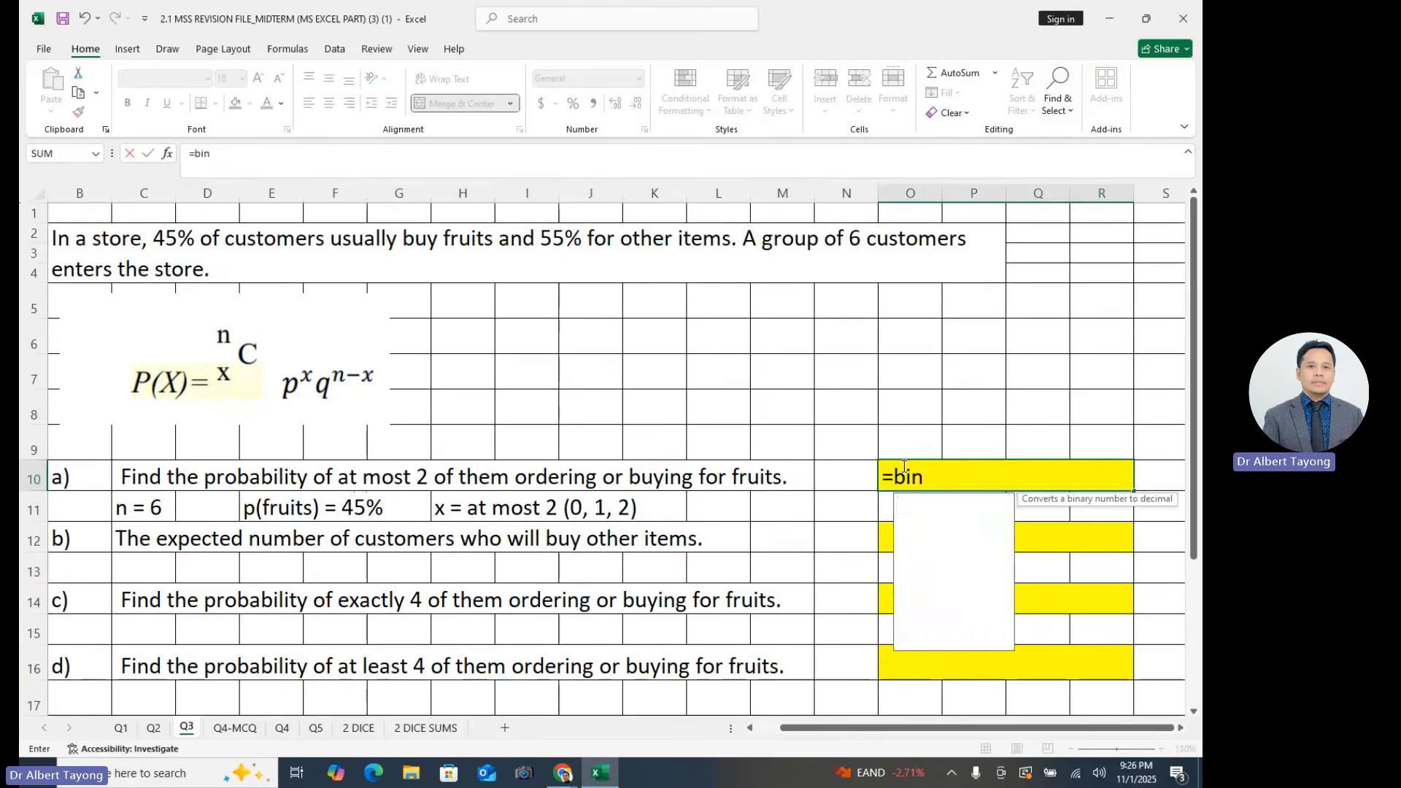
type("om")
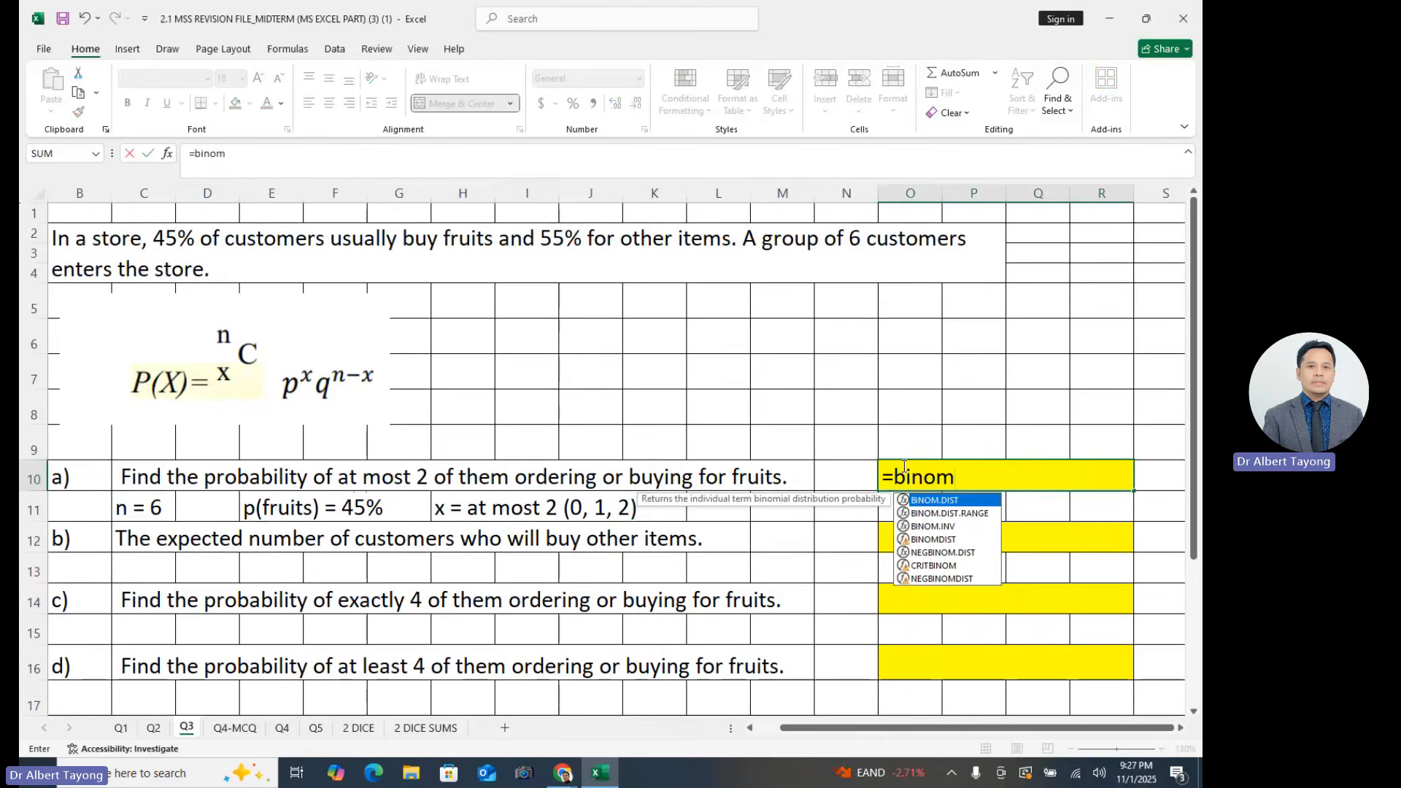
double_click(936, 501)
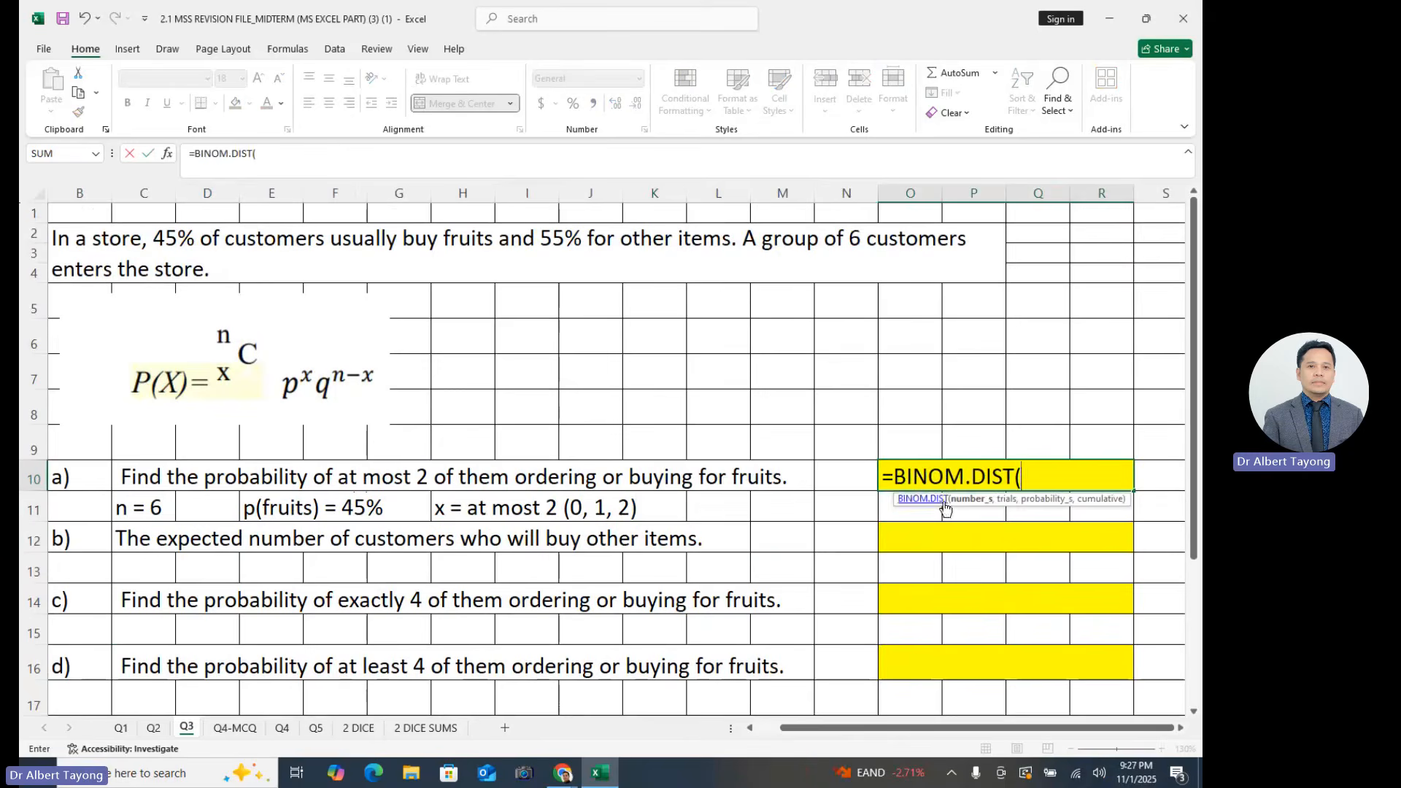
left_click(168, 154)
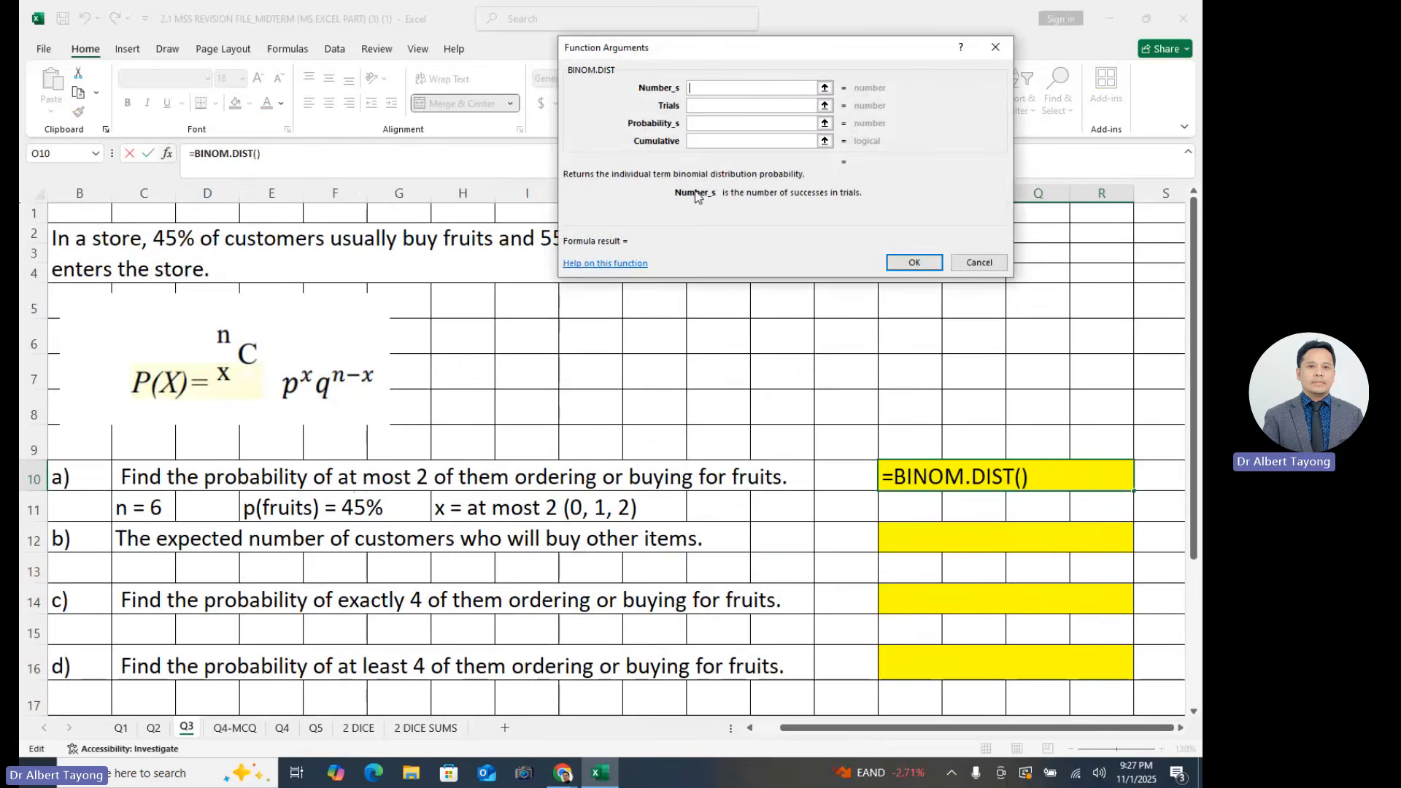
- Set the BINOM.DIST arguments to Number_s 2, Trials 6, Probability_s 45% and Cumulative 1
type("2")
left_click(708, 106)
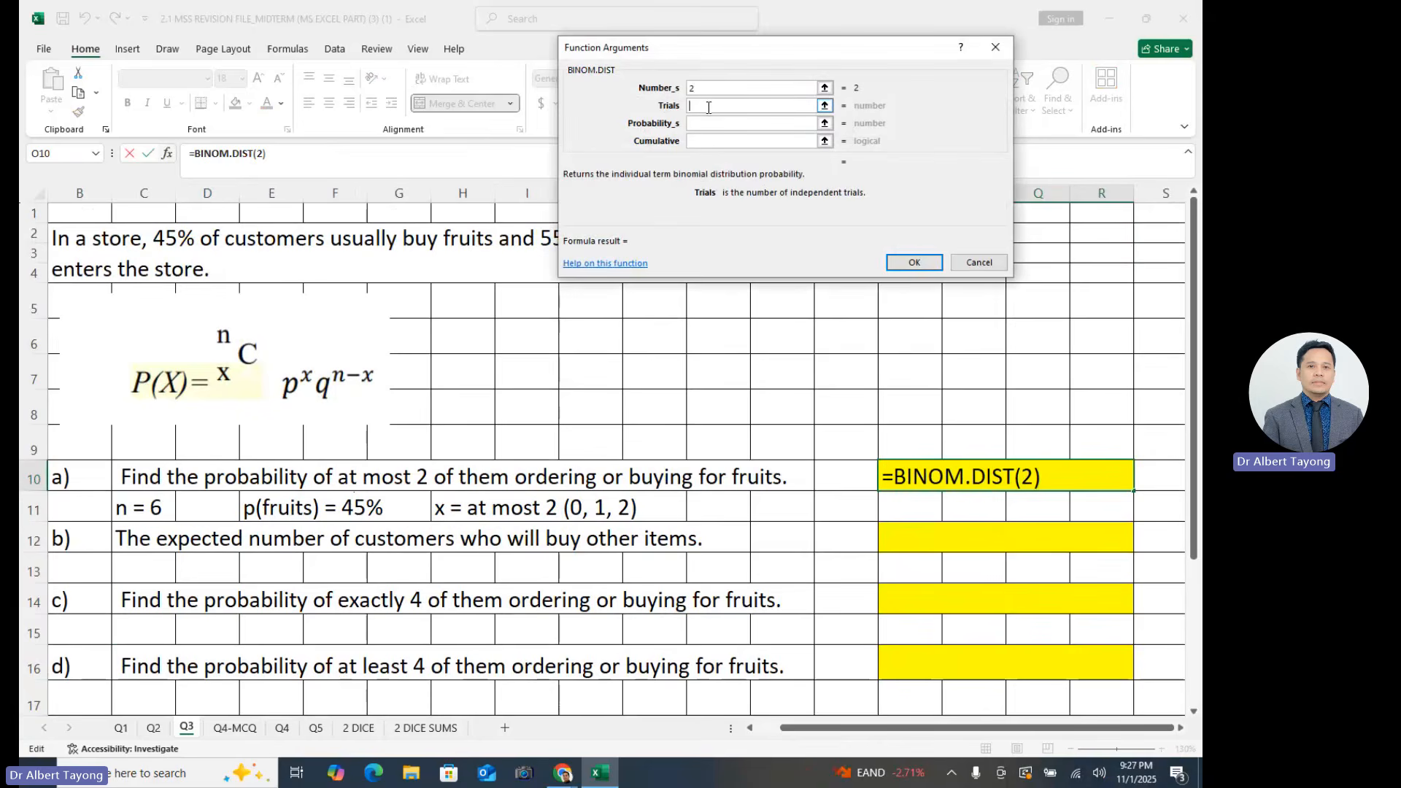
type("6")
left_click(717, 129)
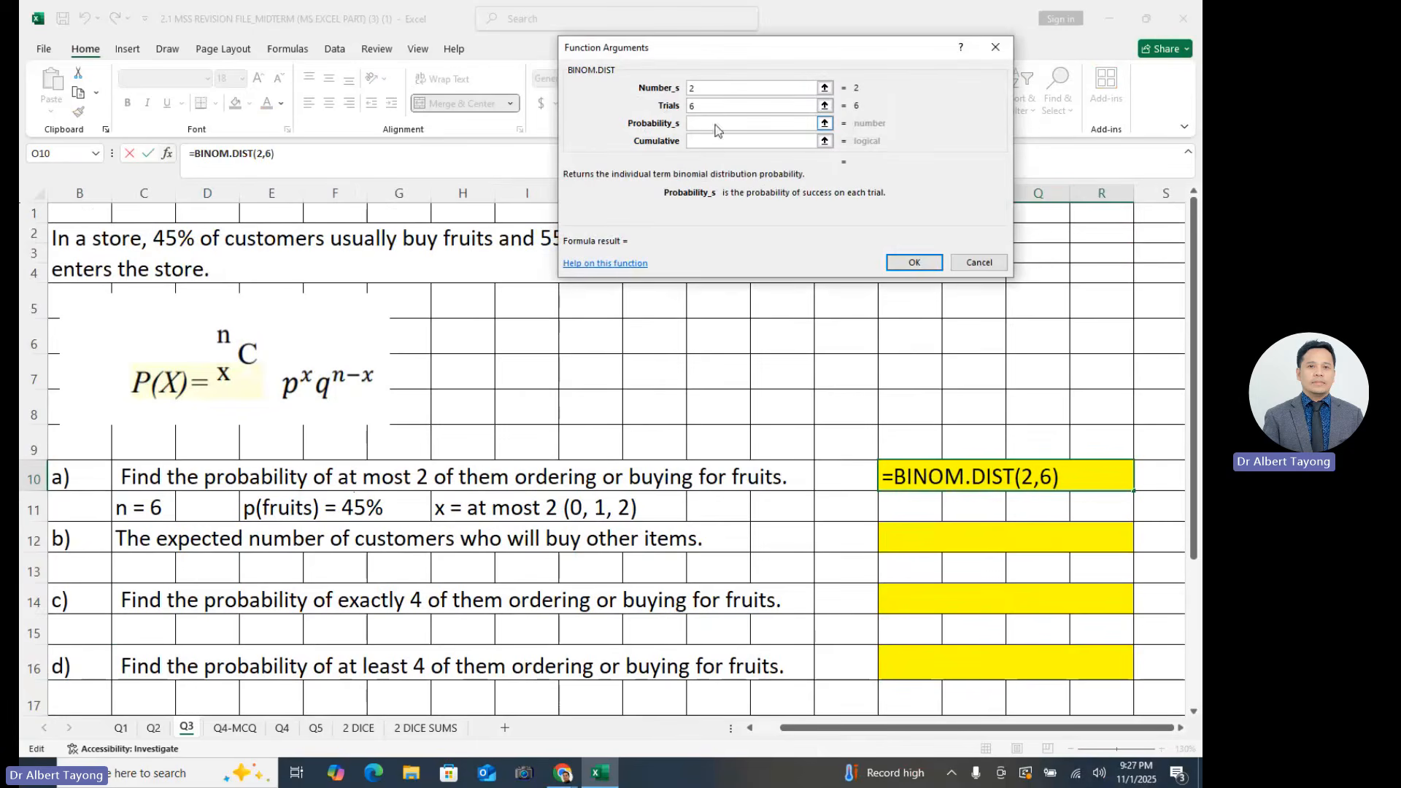
type("45")
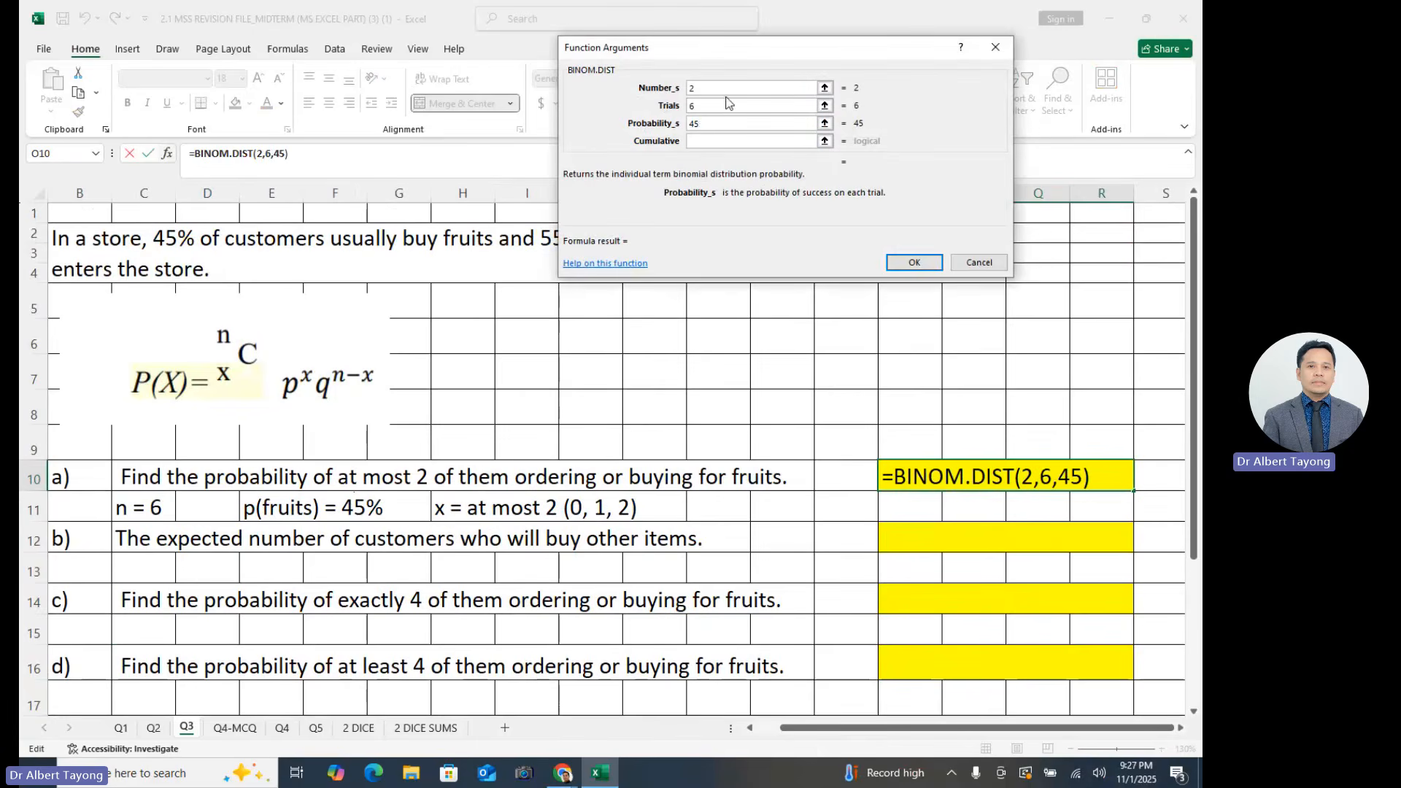
type("%")
left_click(715, 141)
type("1")
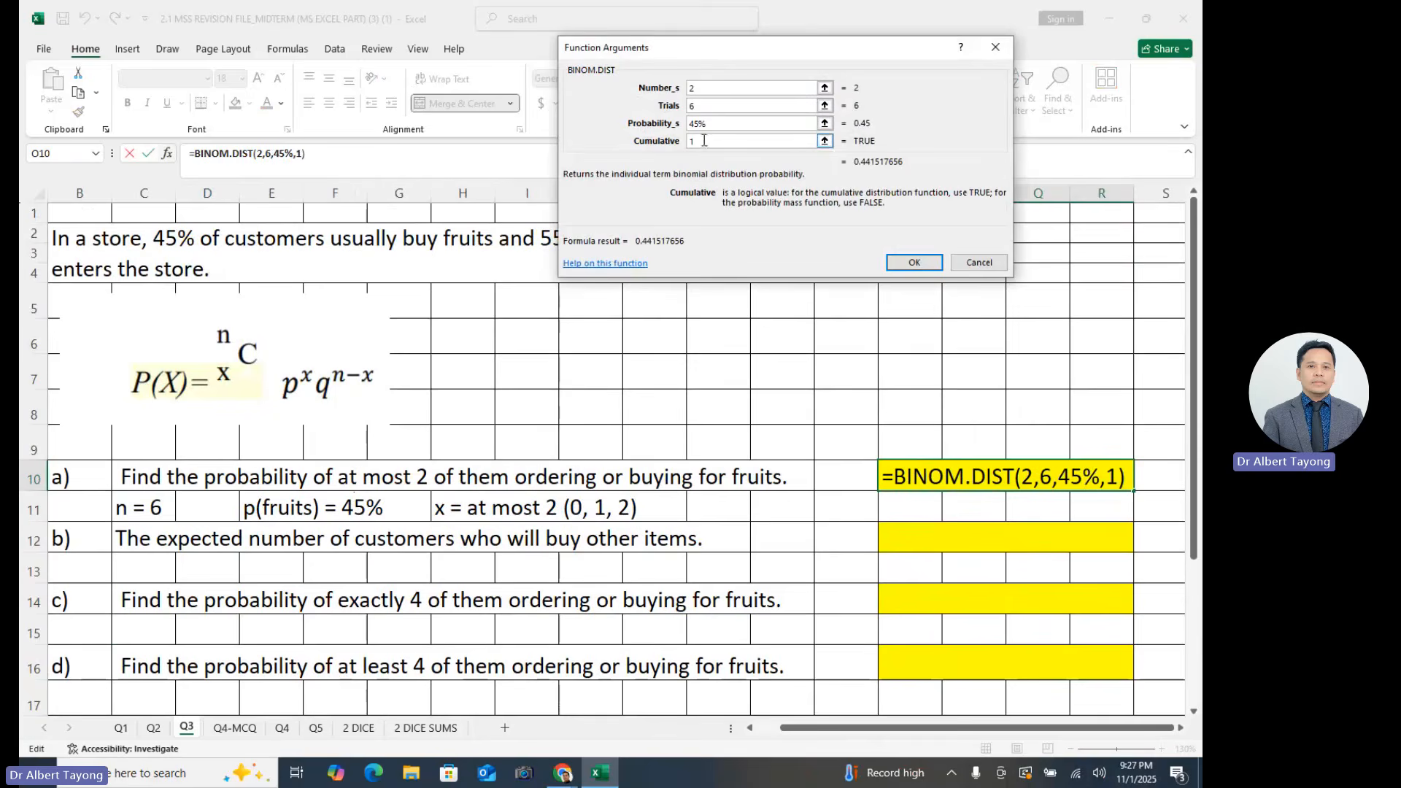
- Try 0 as the Cumulative argument of BINOM.DIST and restore it to 1
left_click(708, 87)
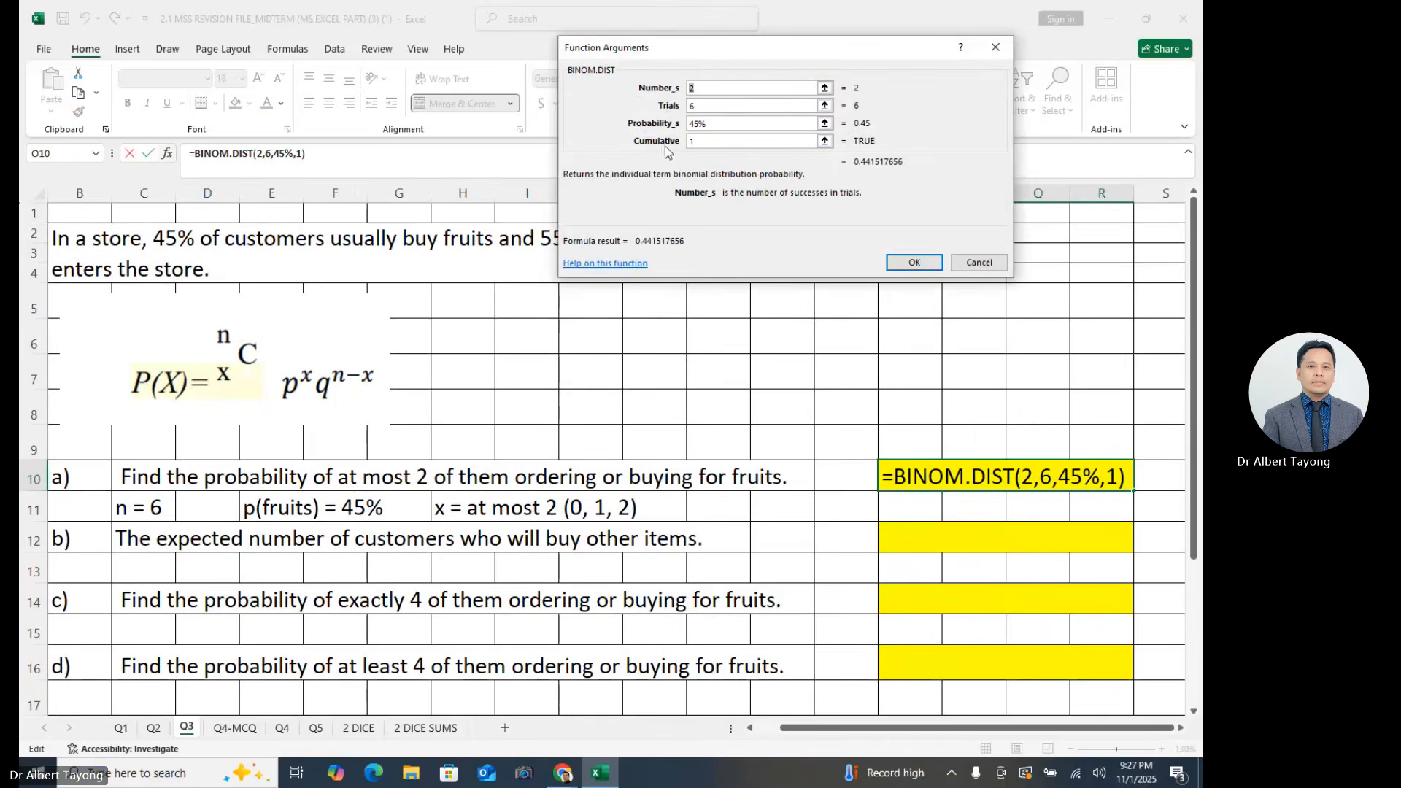
left_click(710, 141)
key("BackSpace")
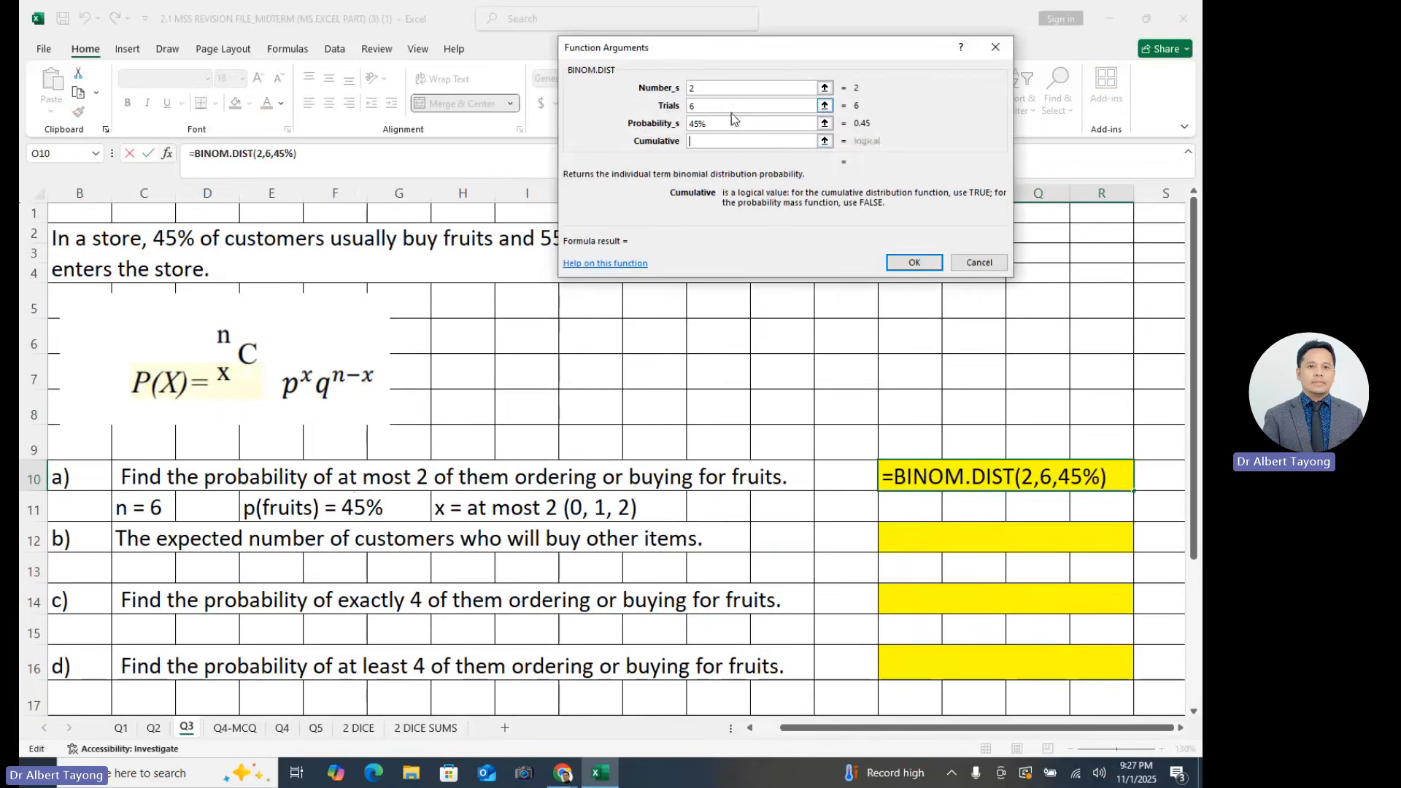
type("0")
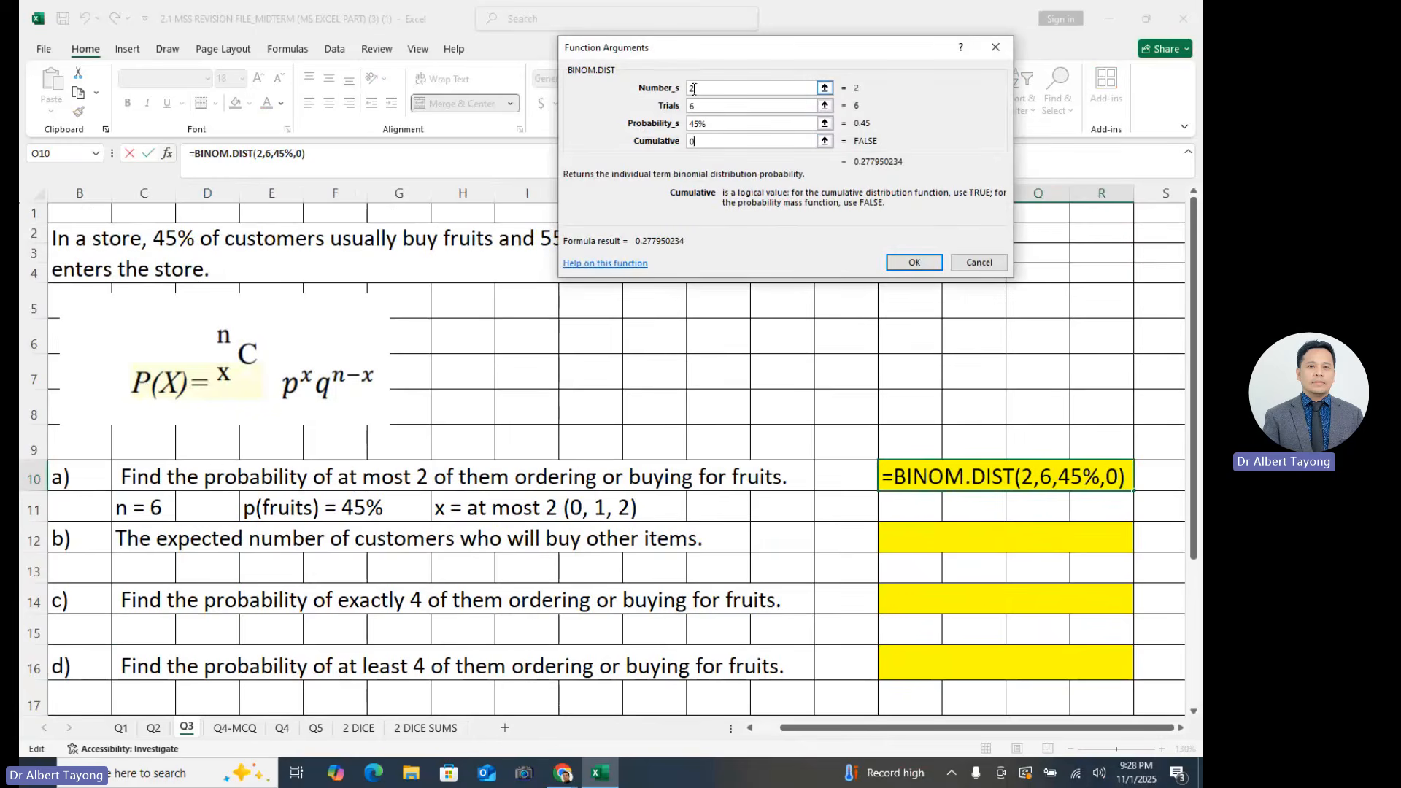
key("BackSpace")
type("1")
- Accept the BINOM.DIST arguments to place the finished formula in cell O10
left_click(689, 88)
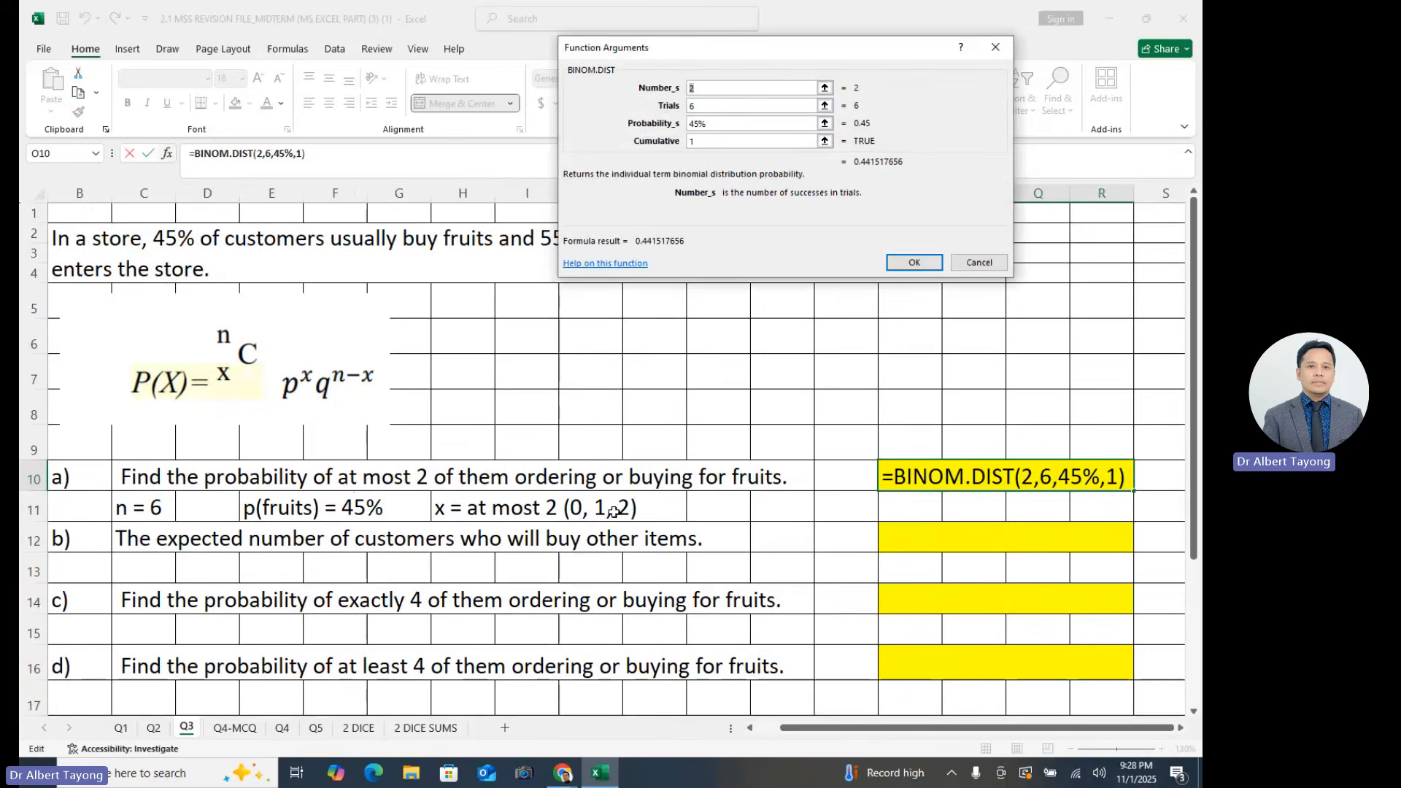
left_click(916, 264)
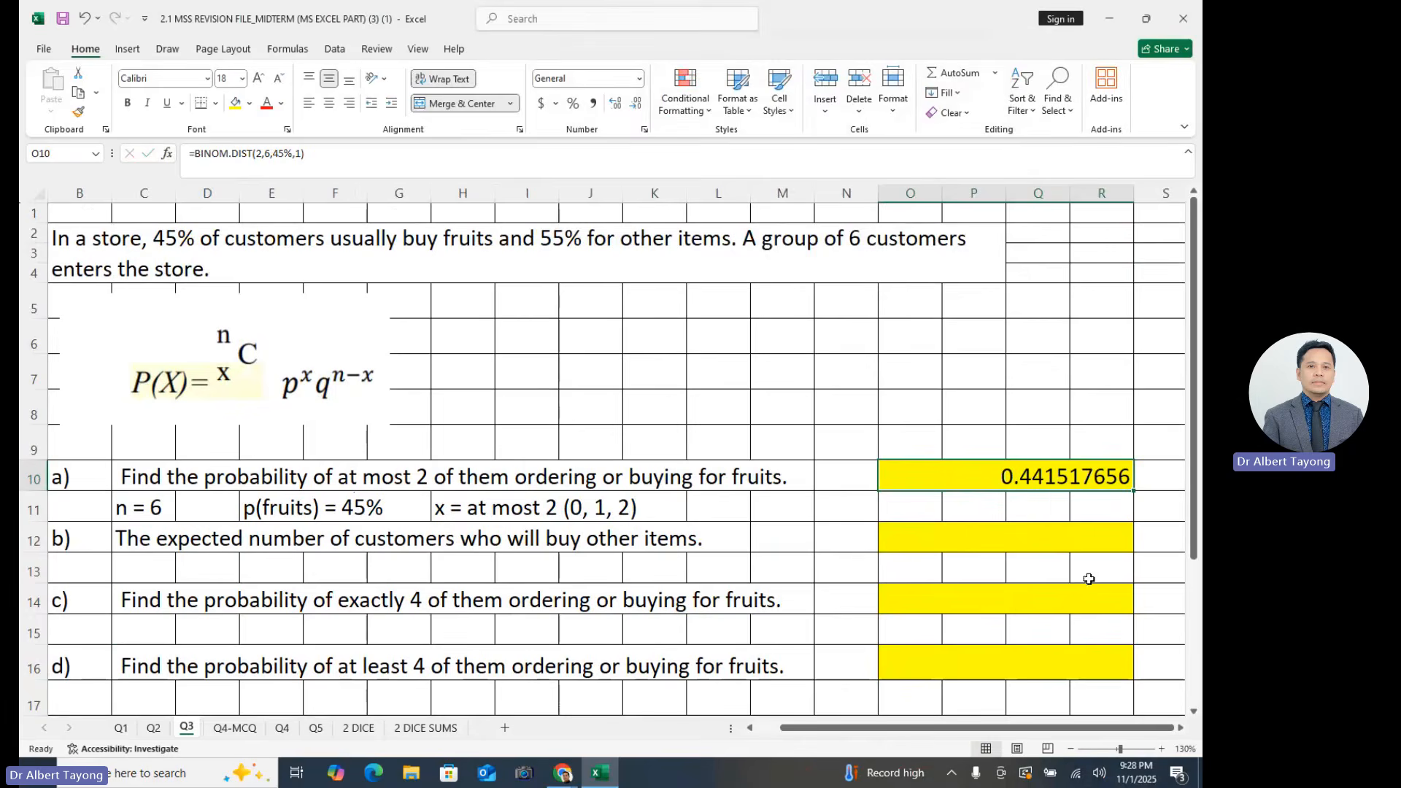
- Widen column N slightly and reference the part a) probability in cell N10 with =O10
left_click(857, 482)
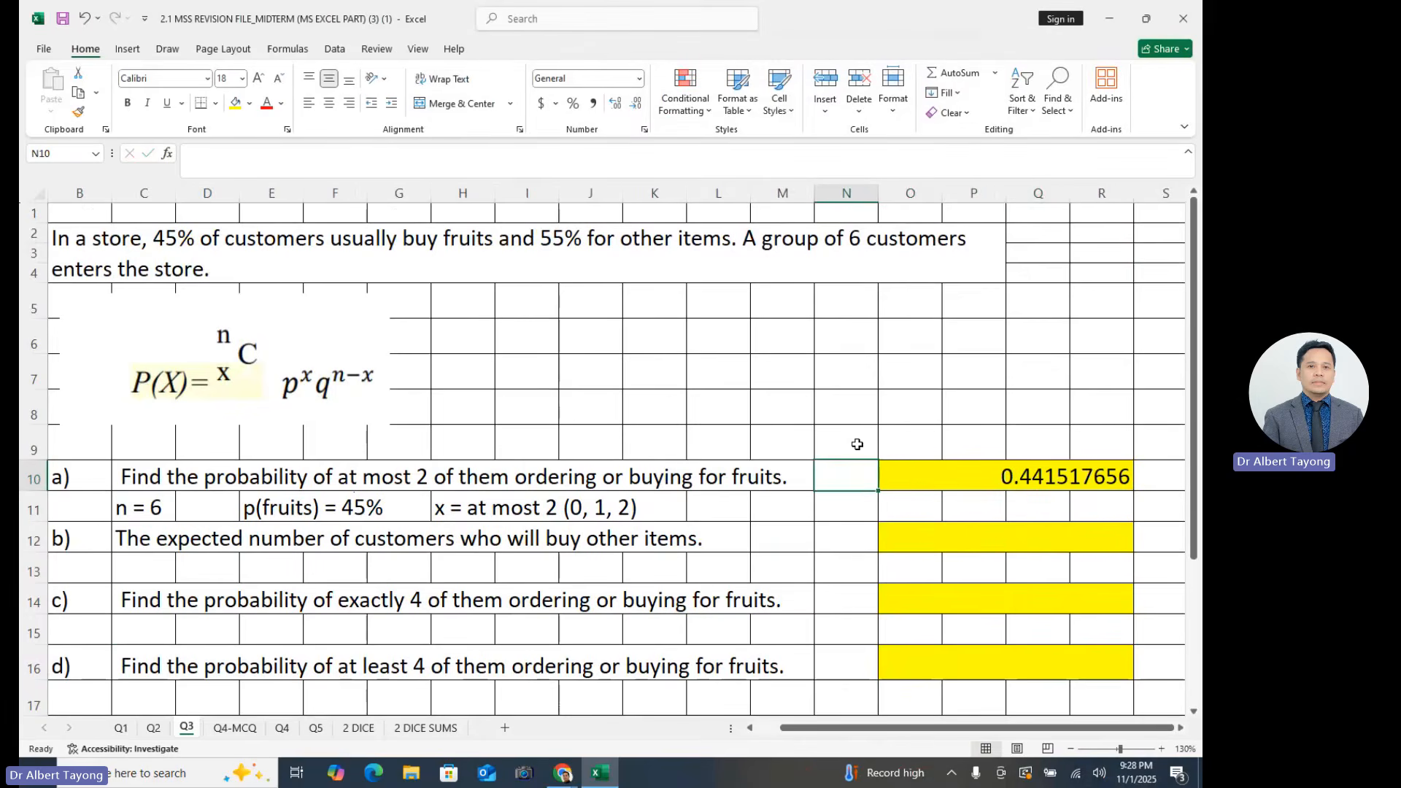
left_click_drag(879, 193, 896, 193)
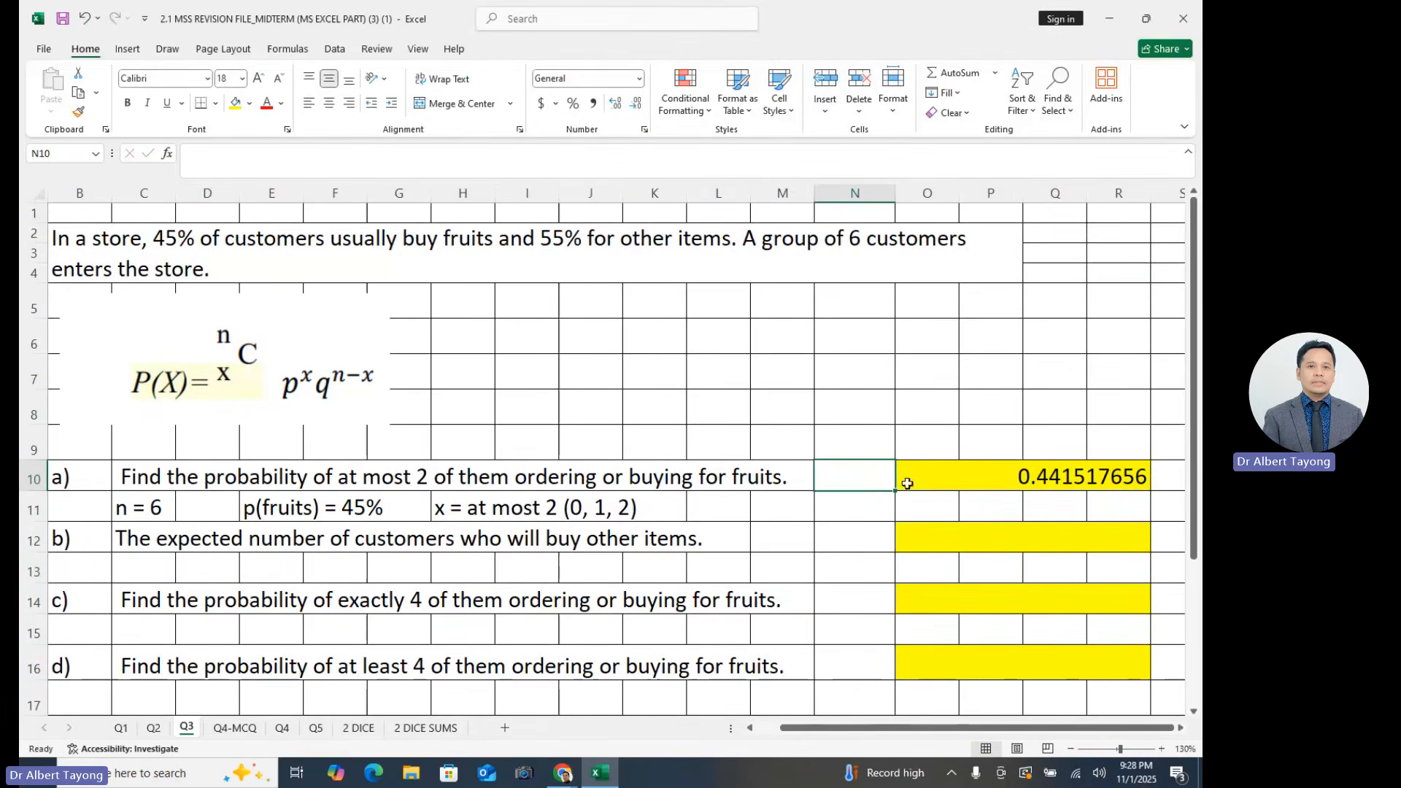
left_click(945, 471)
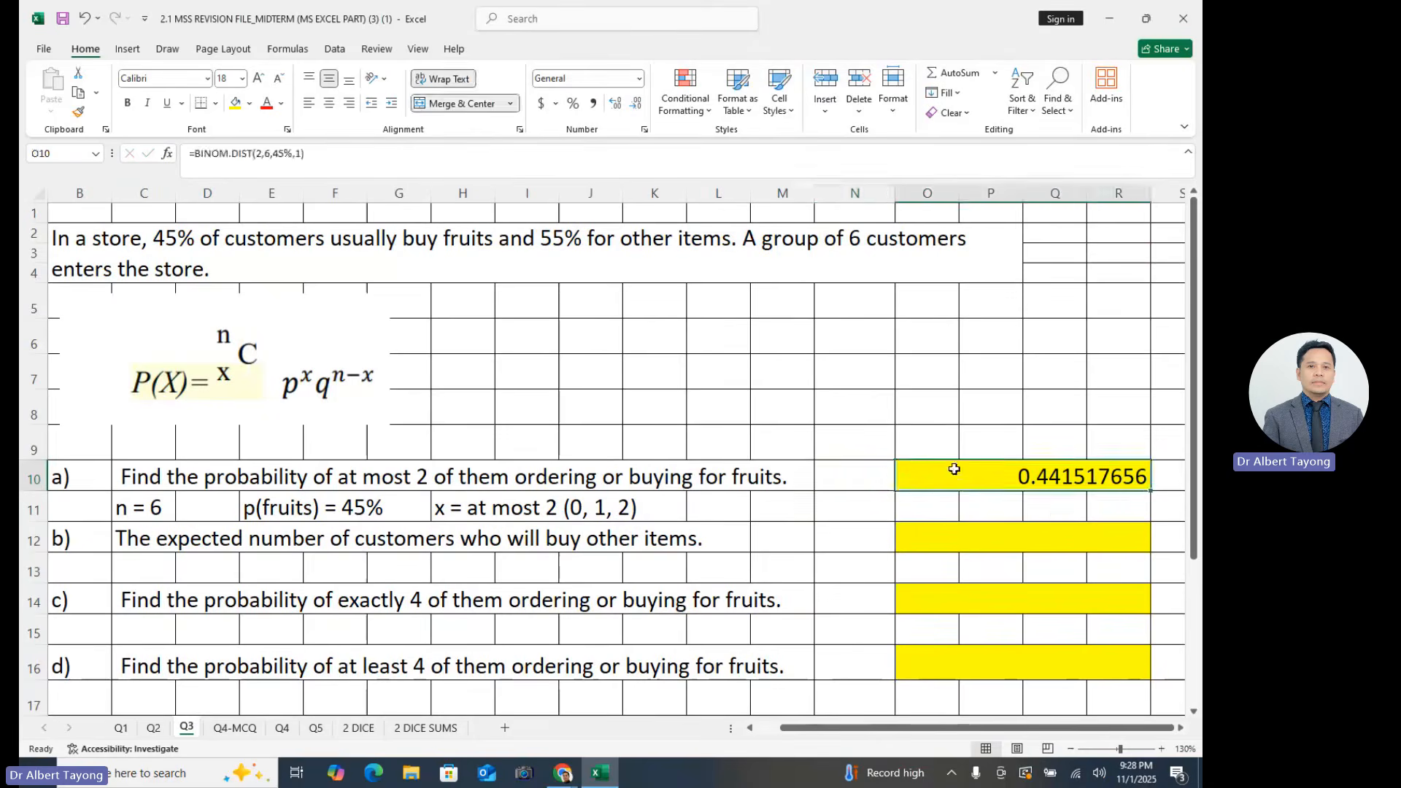
left_click(863, 476)
type("=")
left_click(1040, 475)
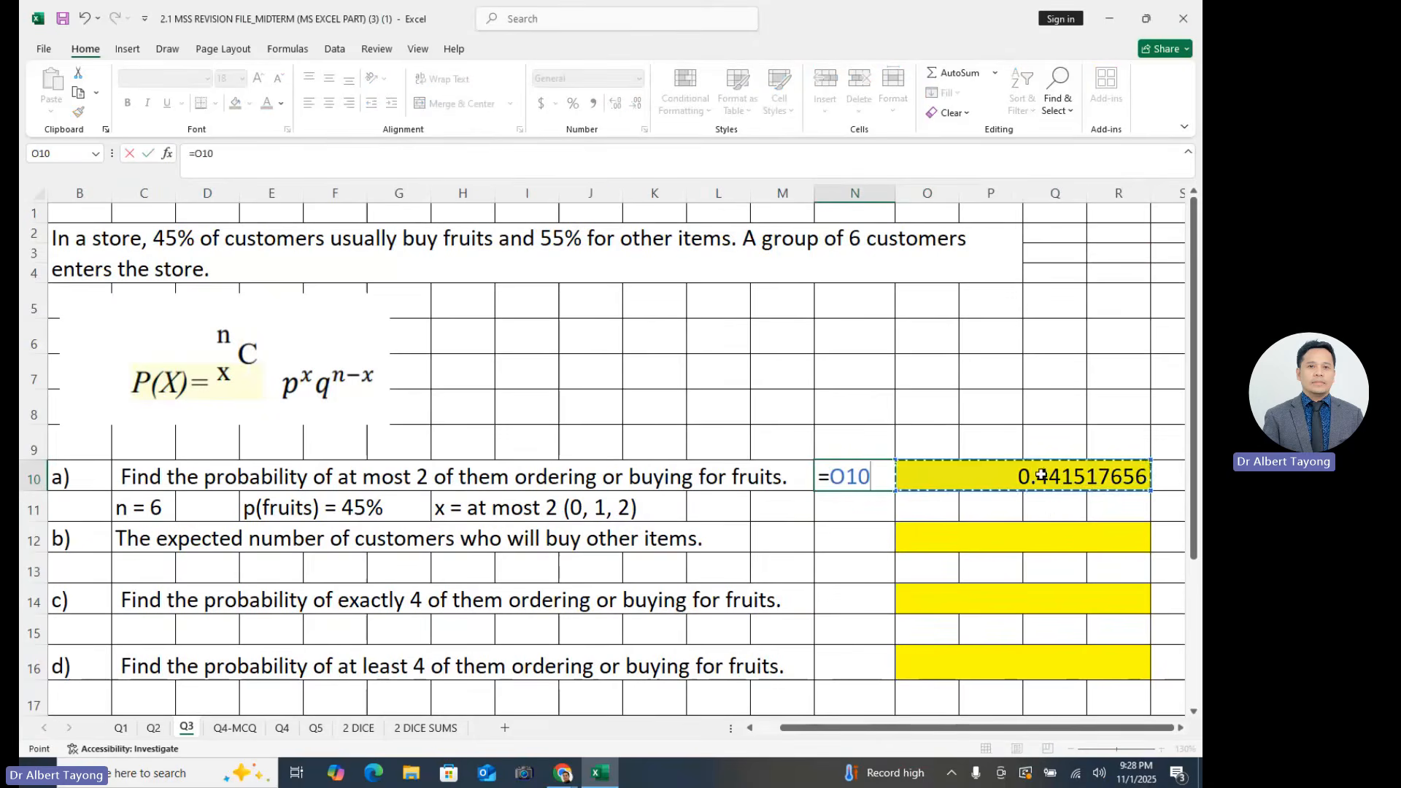
key("Return")
- Format cell N10 as a percentage with two decimal places
left_click(875, 476)
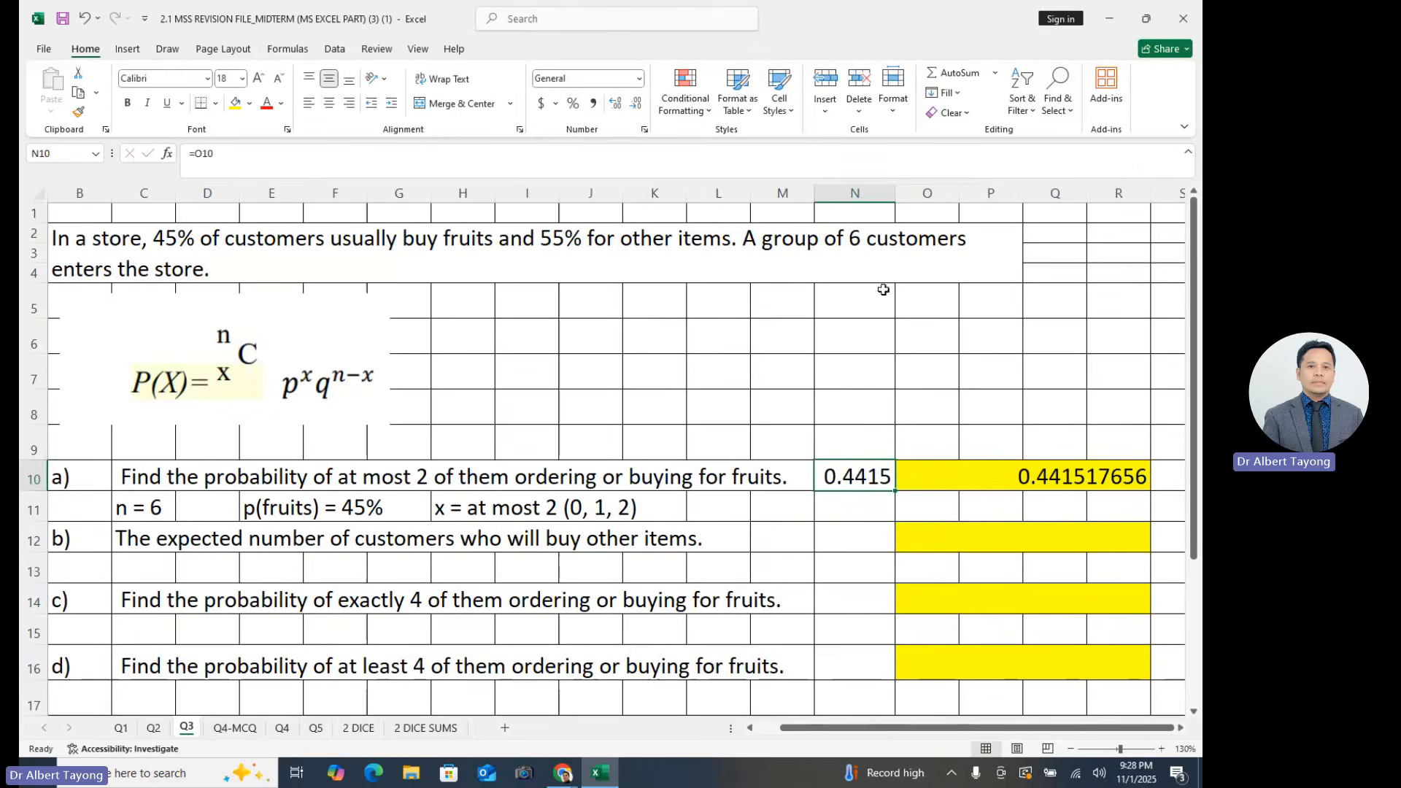
left_click(574, 108)
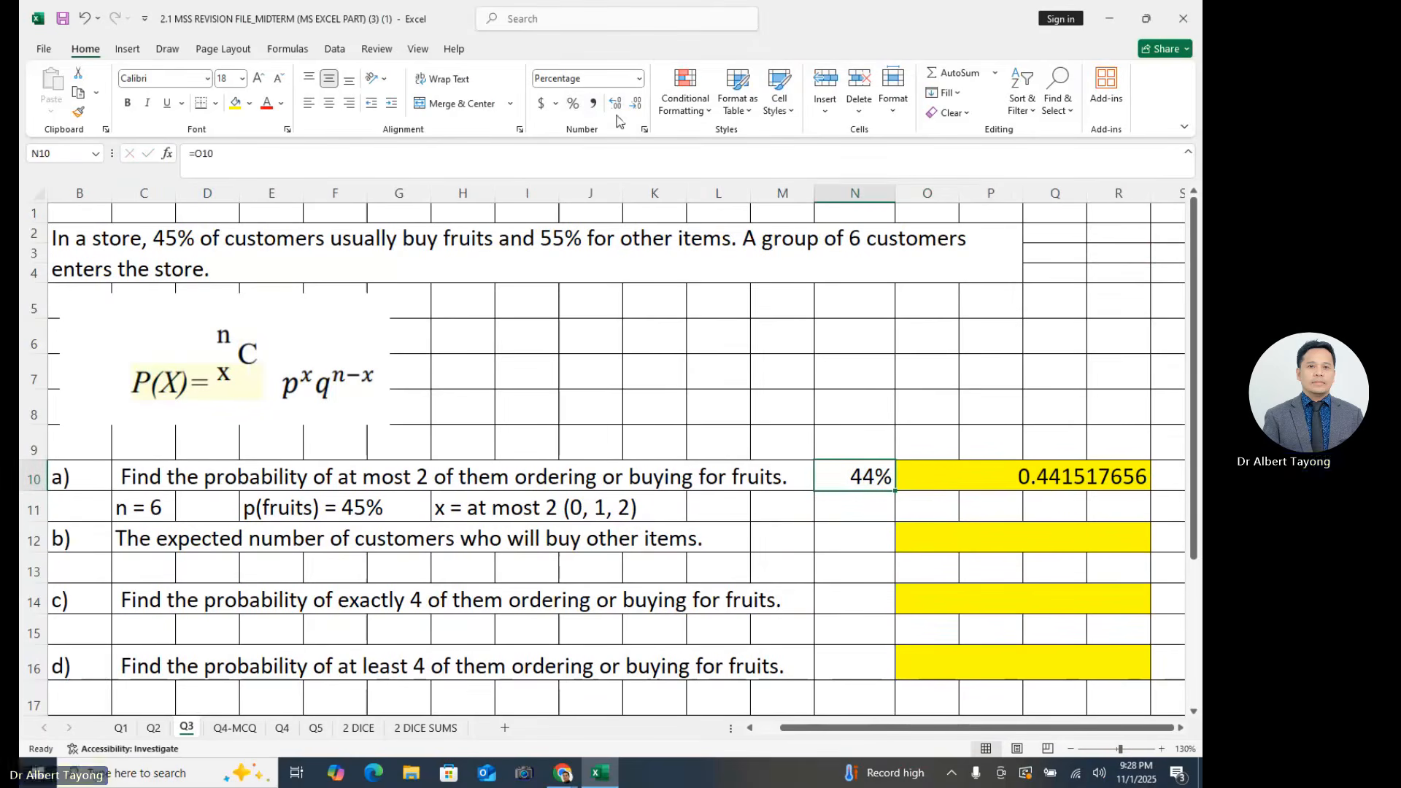
left_click(616, 107)
left_click(616, 108)
left_click(961, 566)
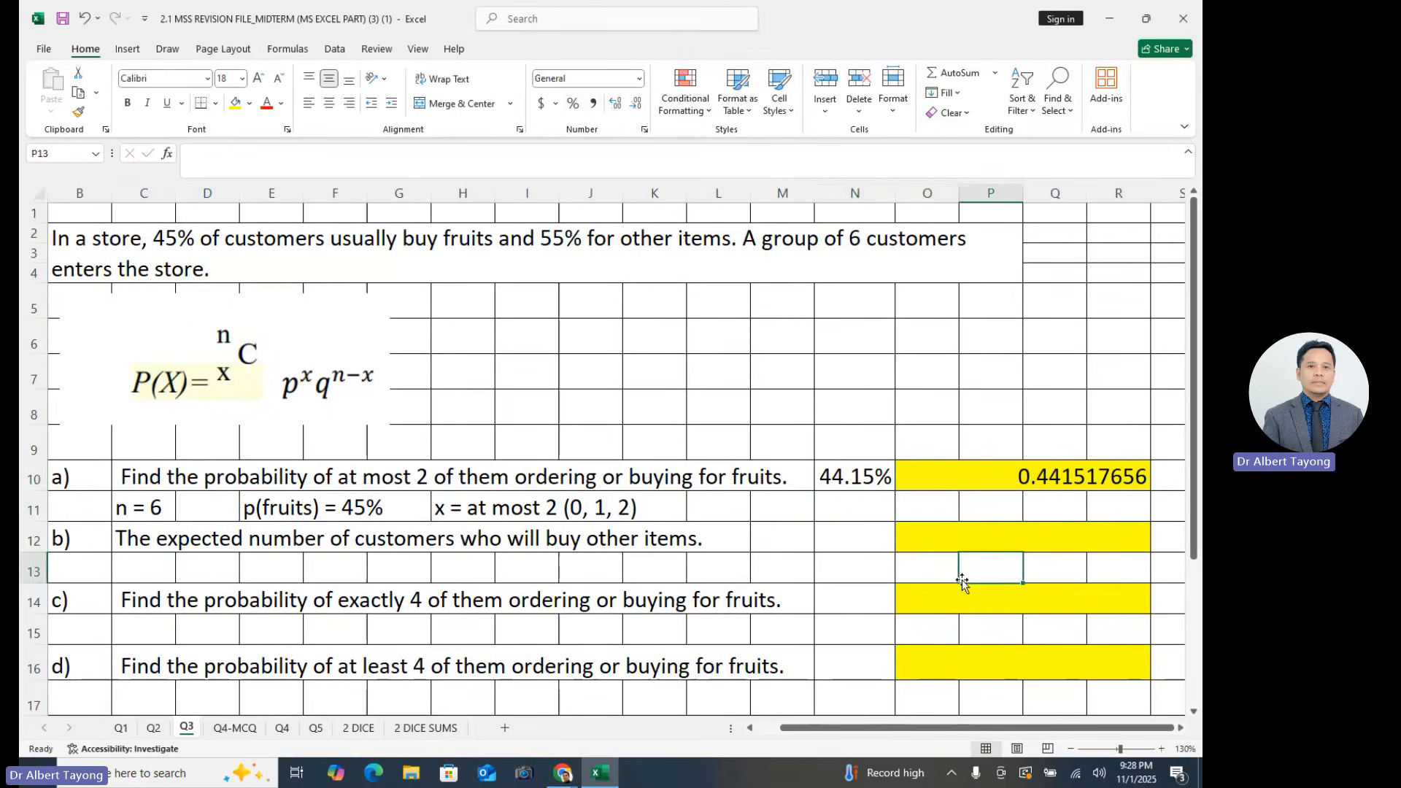
- Fill the part a) percentage cell N10 with yellow to match the answer cells
left_click(865, 476)
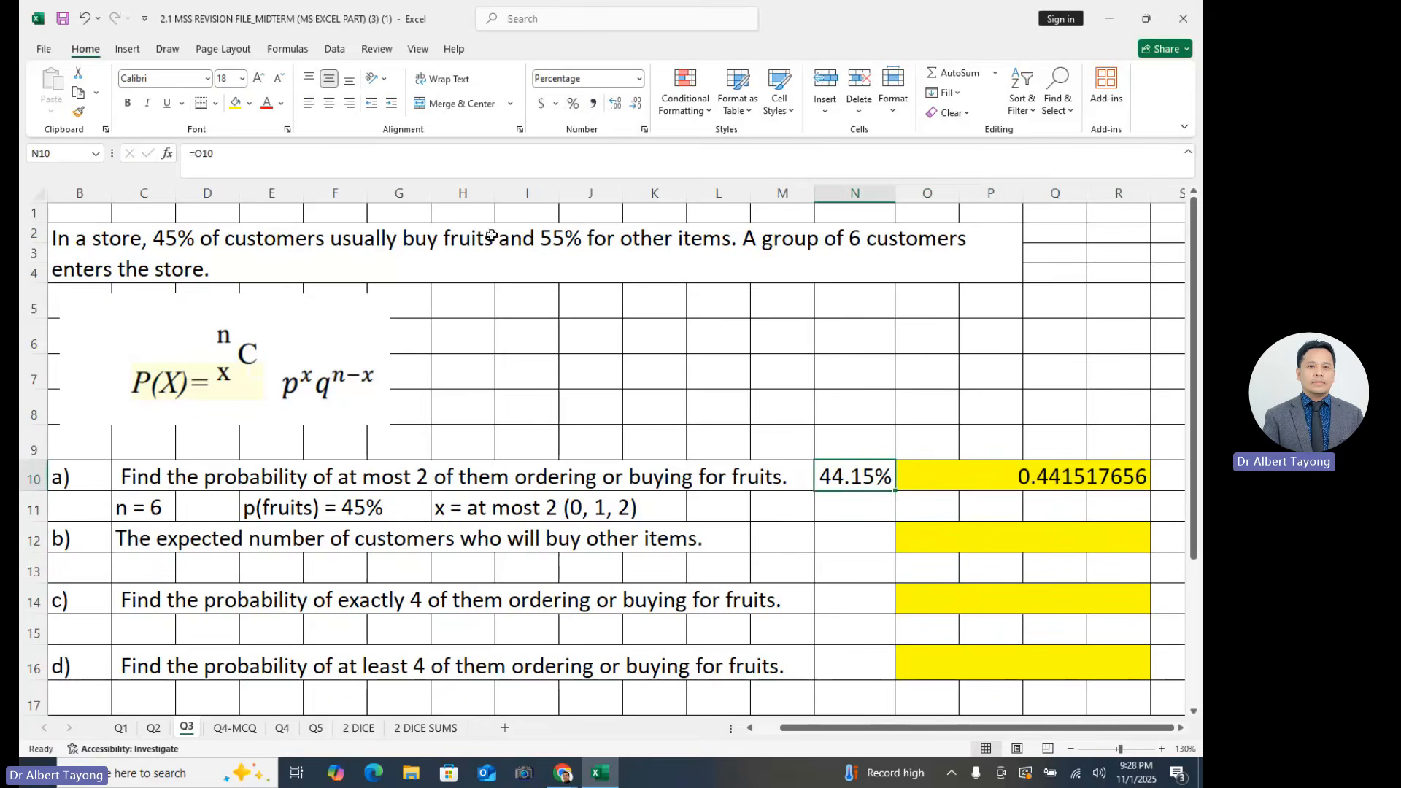
left_click(235, 103)
left_click(941, 589)
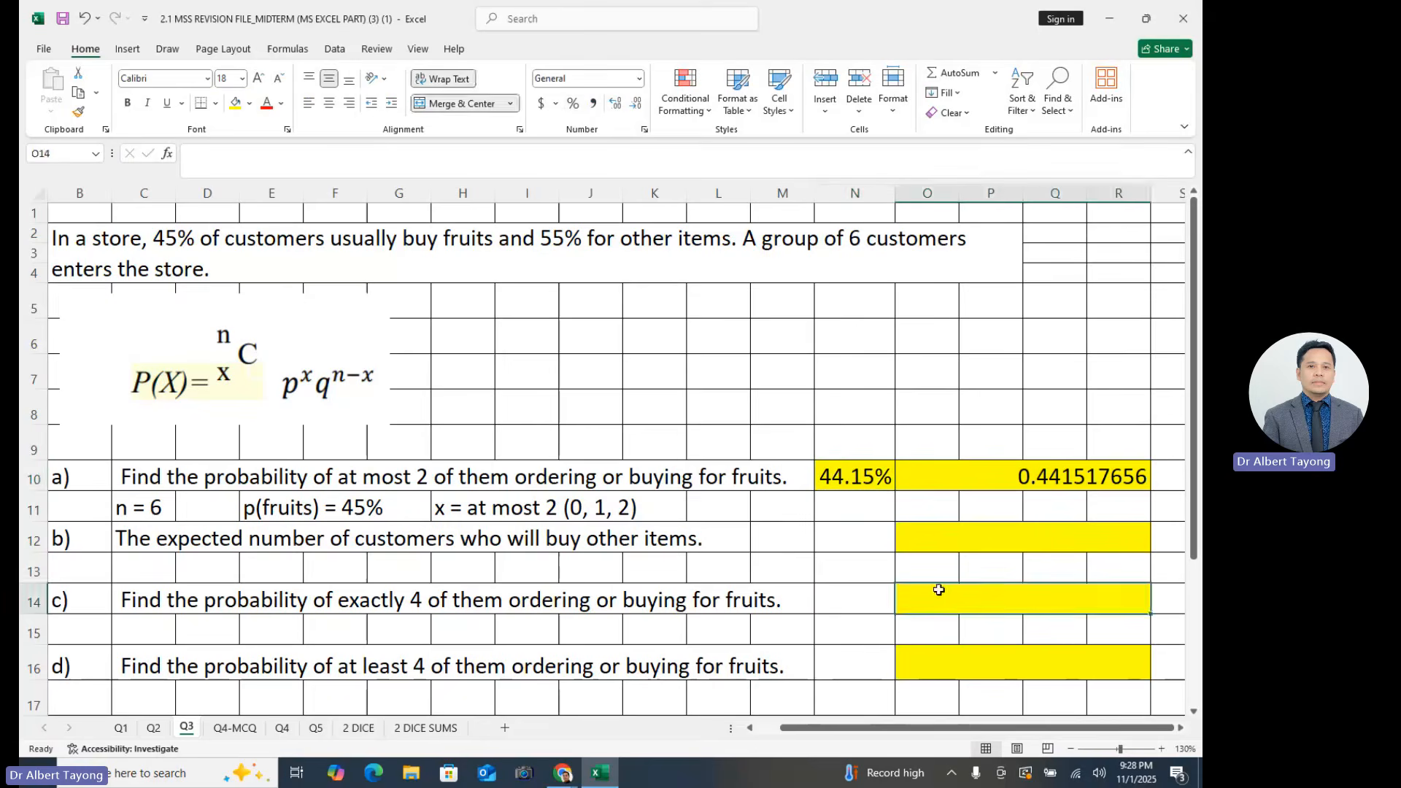
- Check the 55% other-items share in the problem statement and copy the "n = 6" note from C11 to C13 under part b)
left_click(216, 562)
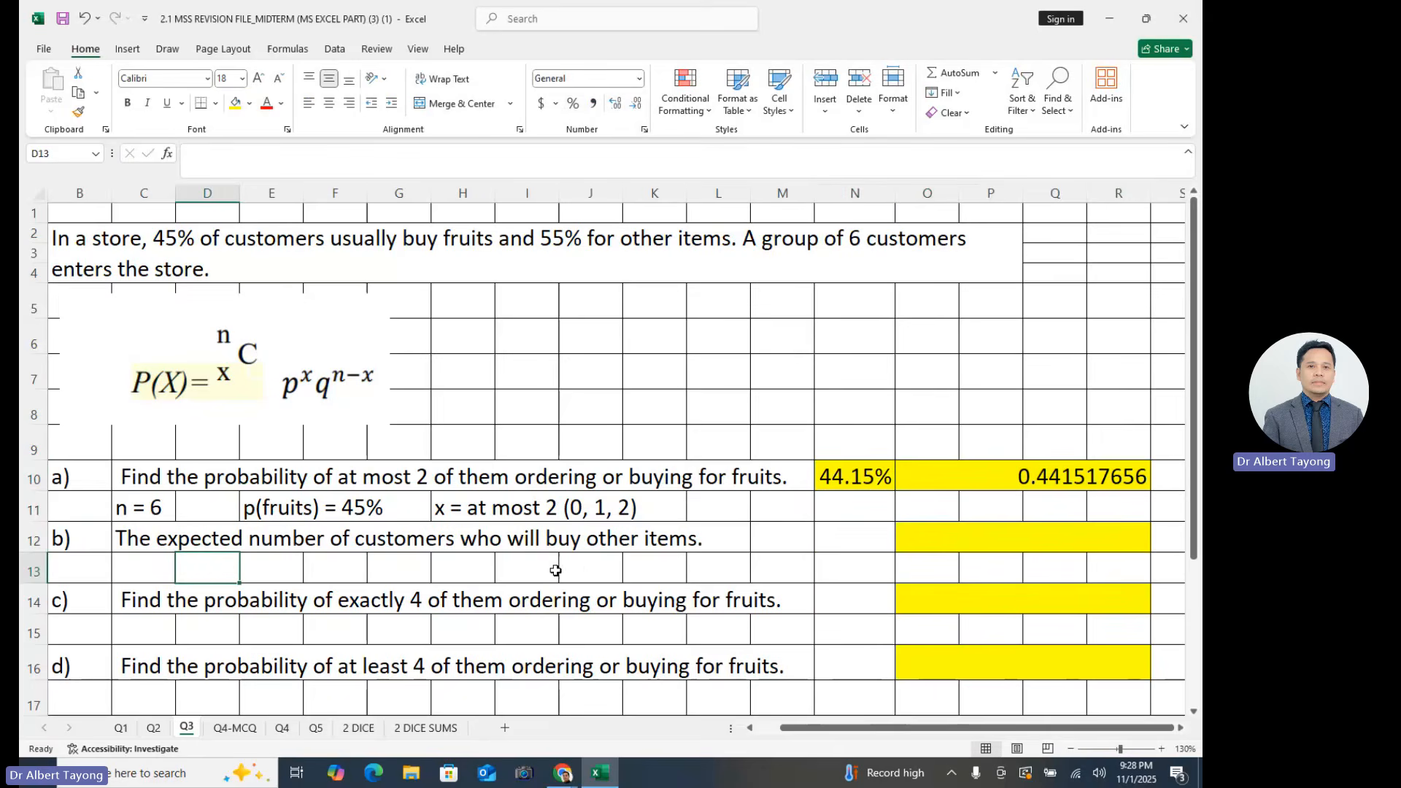
left_click(629, 559)
double_click(591, 261)
left_click_drag(541, 274, 758, 274)
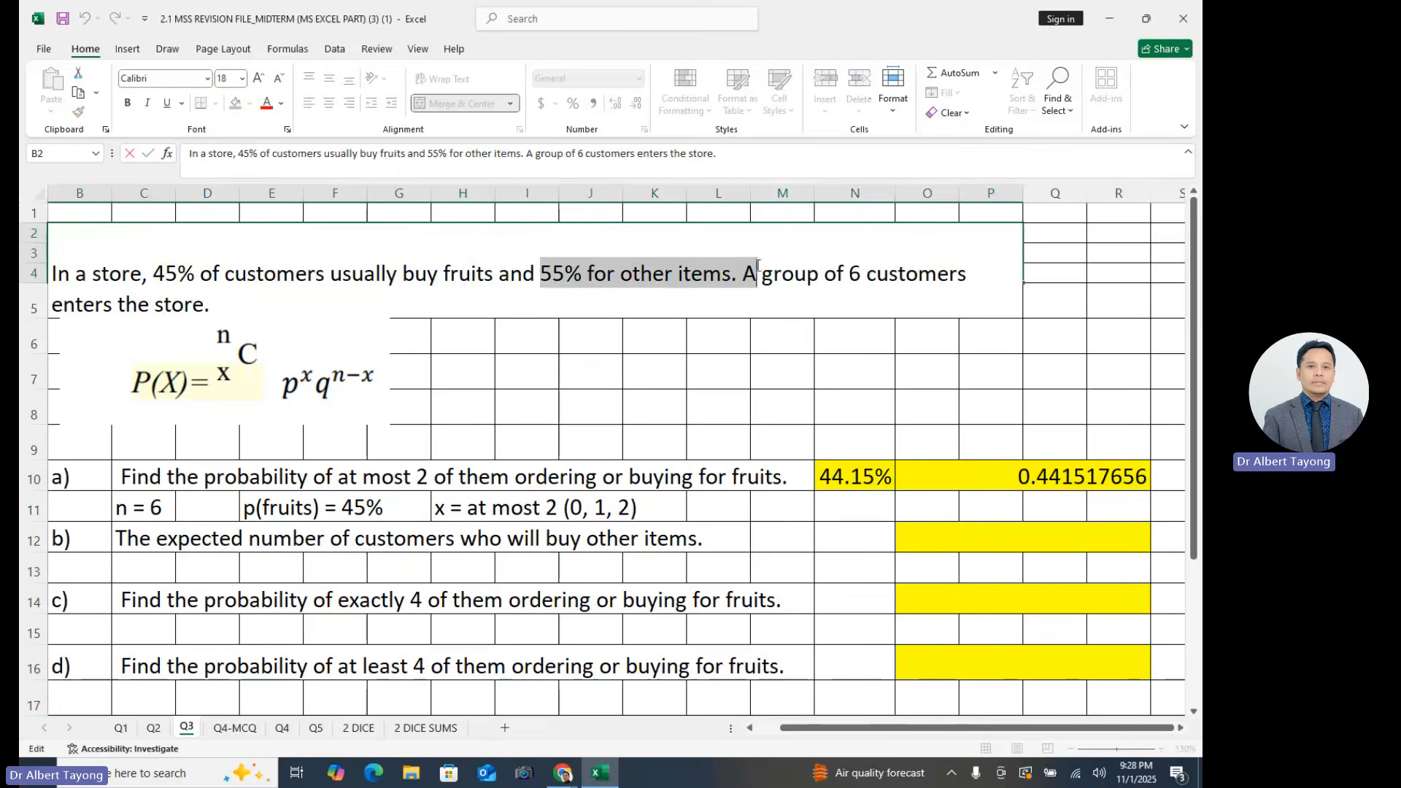
left_click(159, 508)
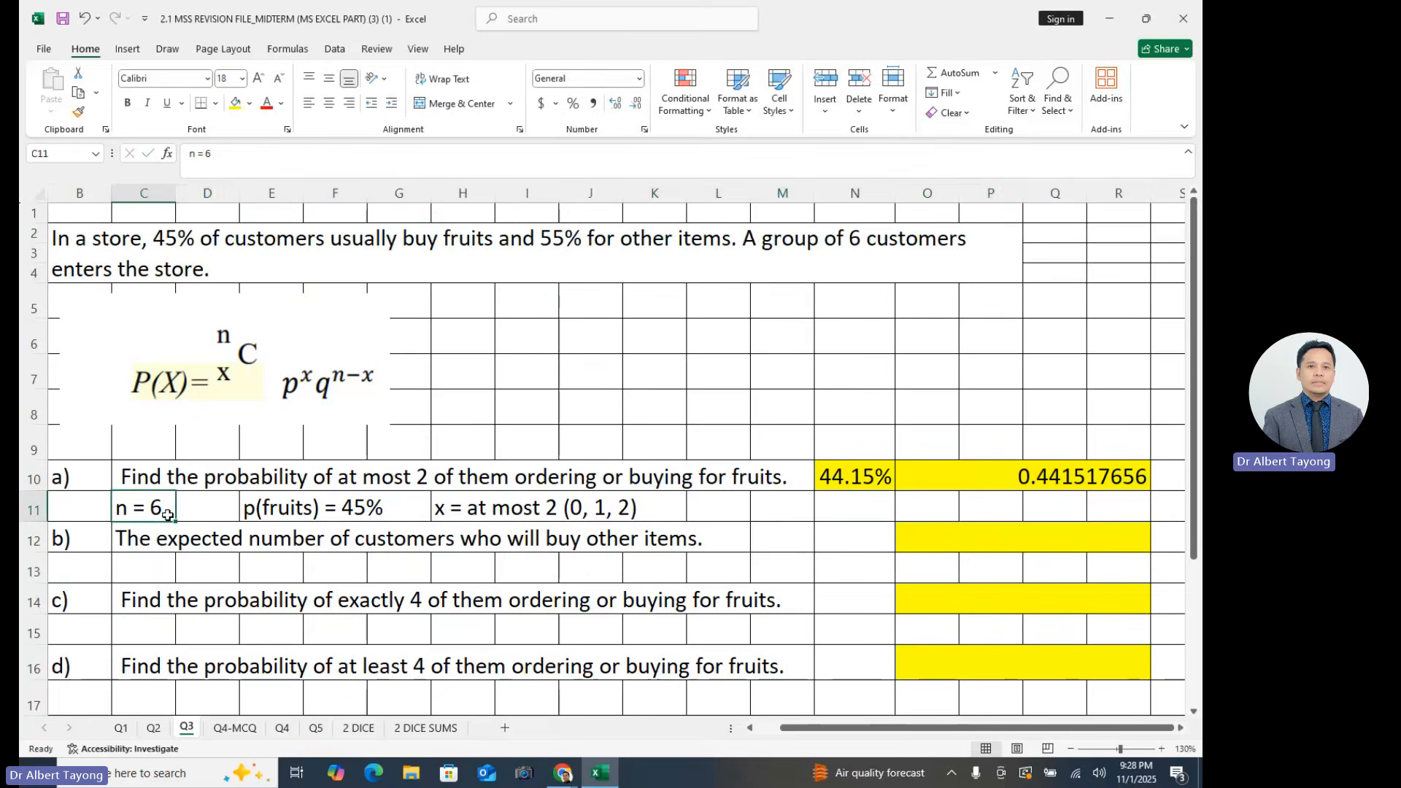
key("ctrl+c")
left_click(150, 566)
key("ctrl+v")
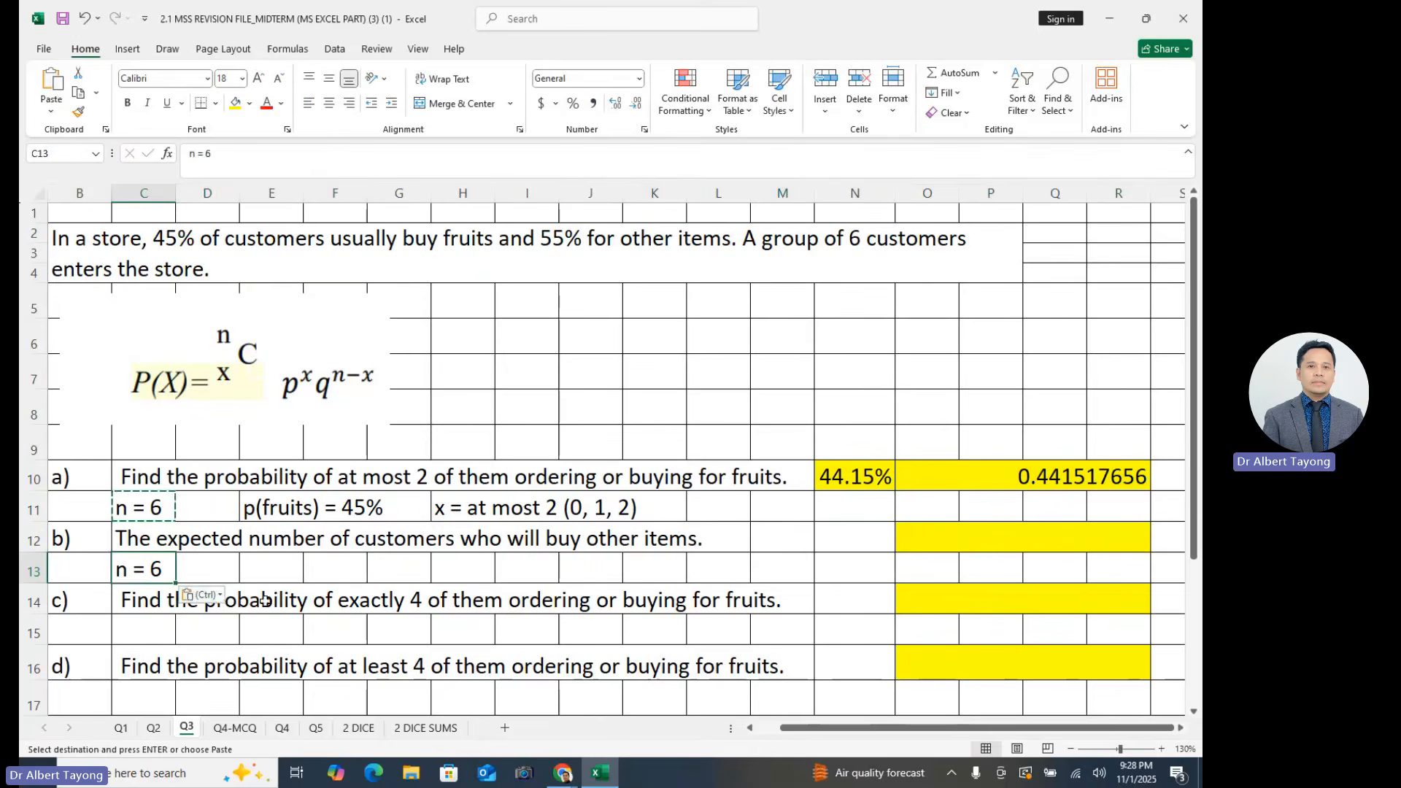
- Enter the note "p(other items) = 55%" in cell E13 under part b)
left_click(278, 574)
type("p")
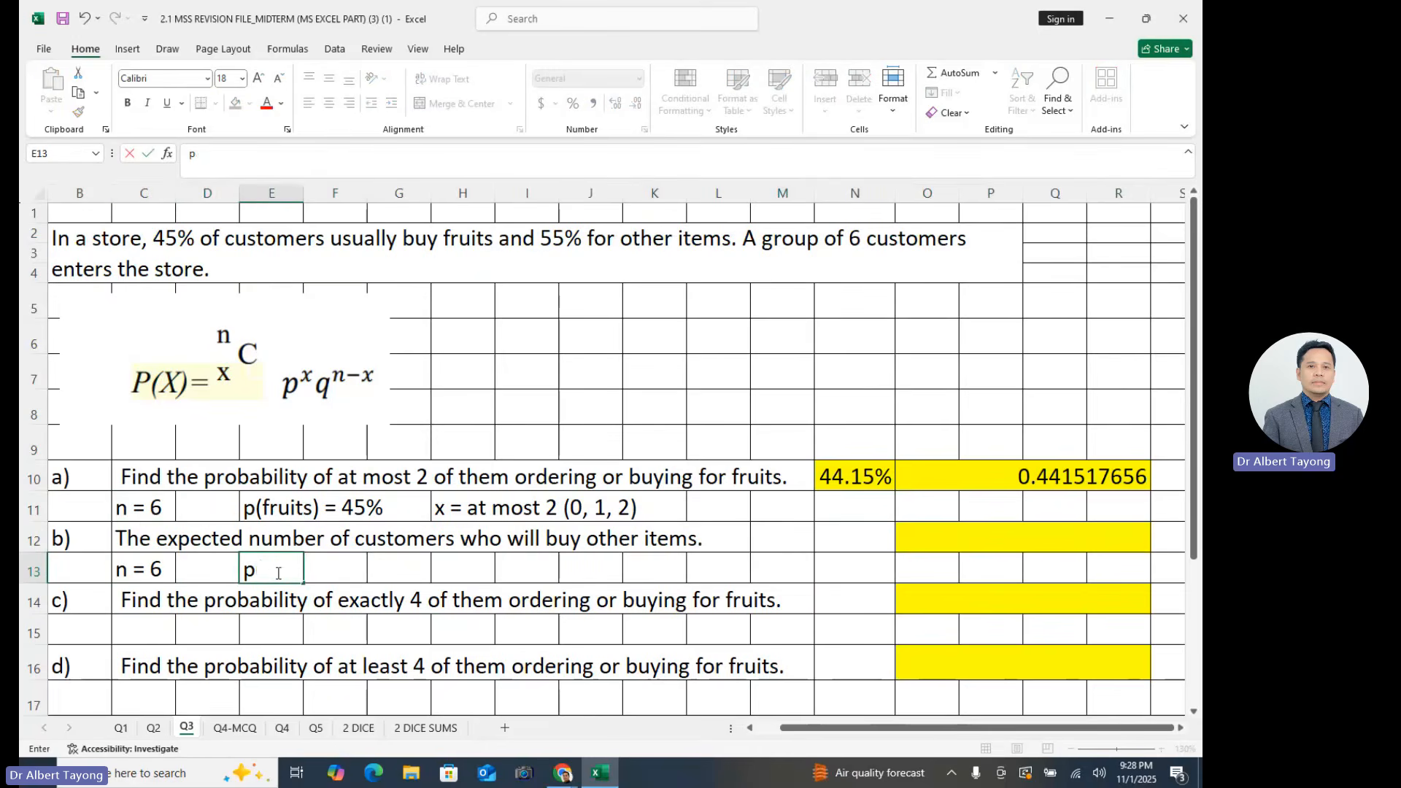
type("(other it")
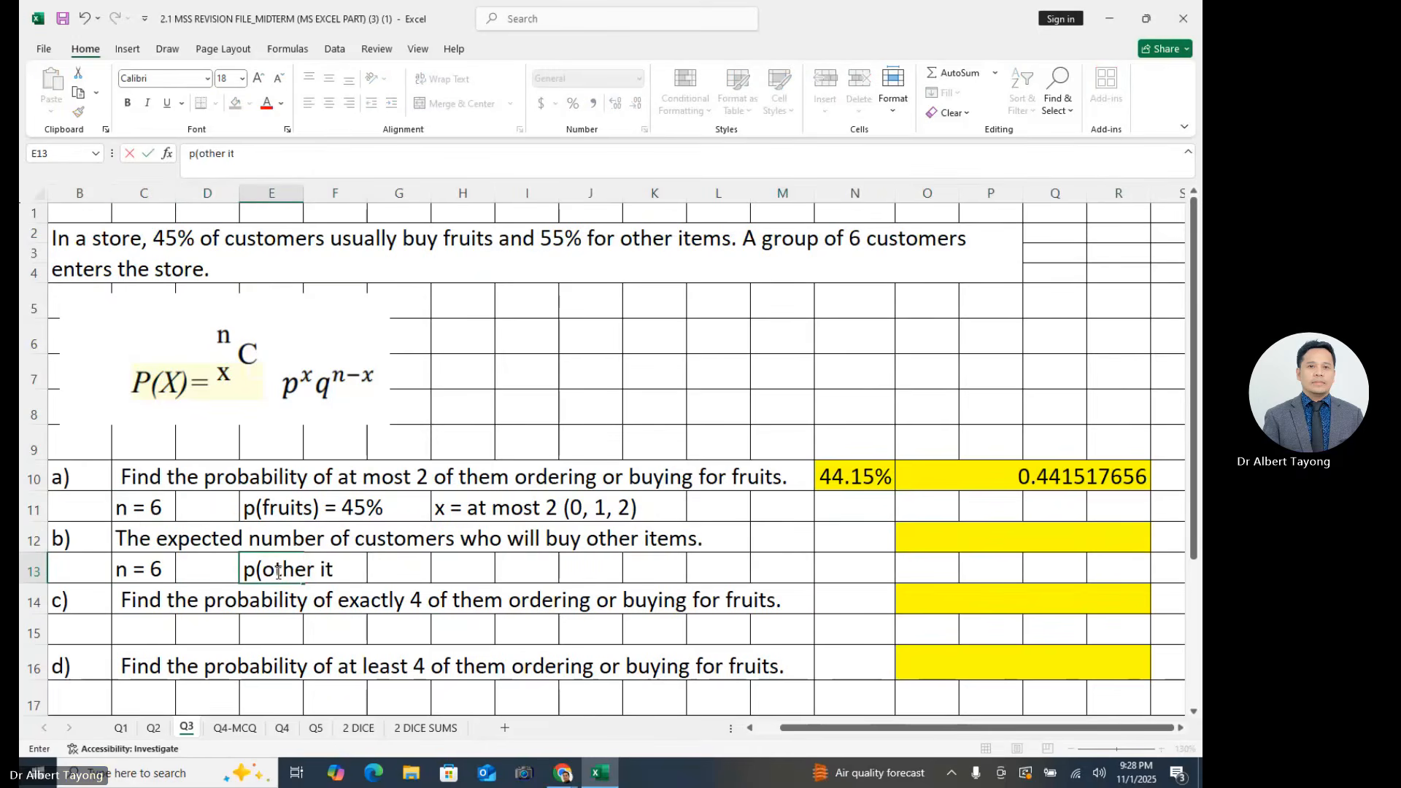
type("ems)")
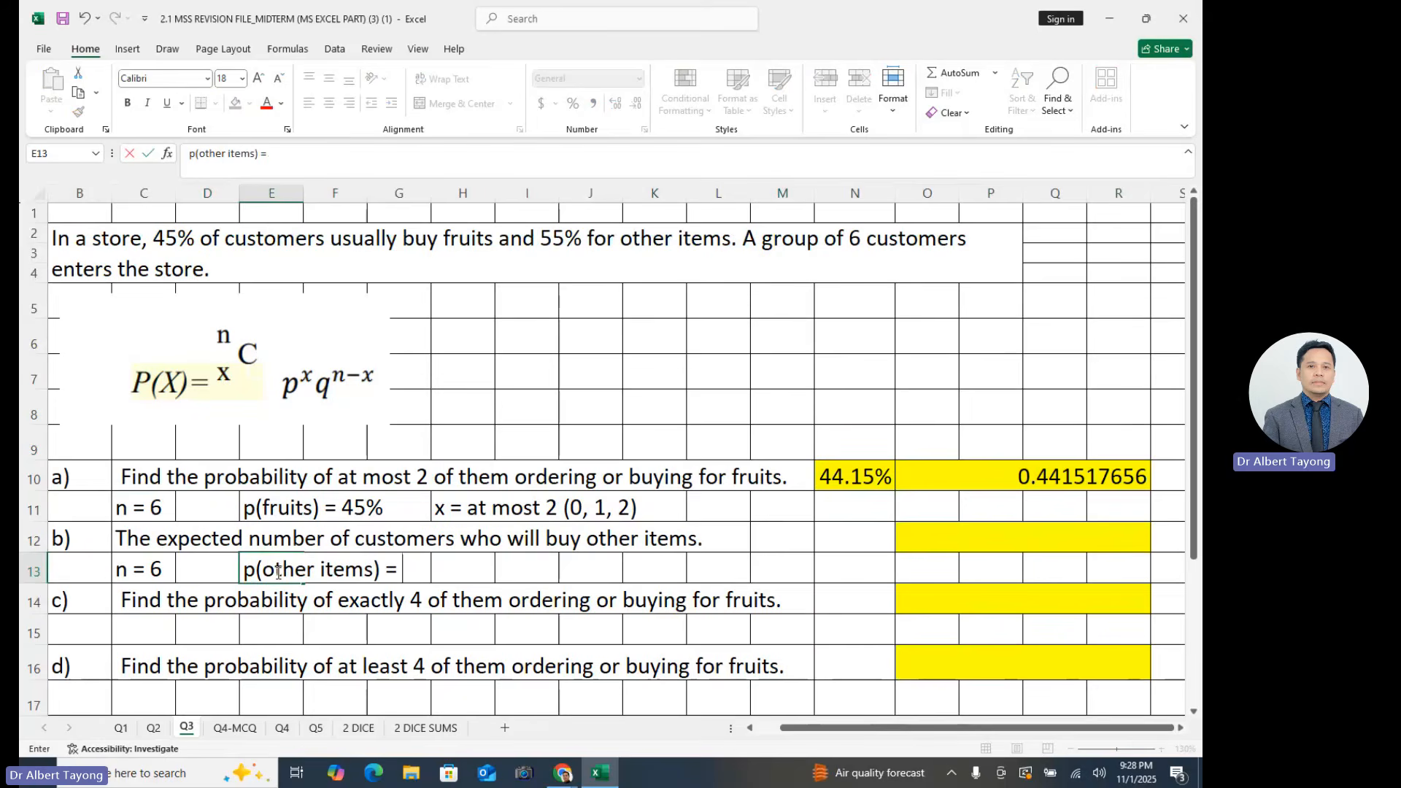
type(" = 55%")
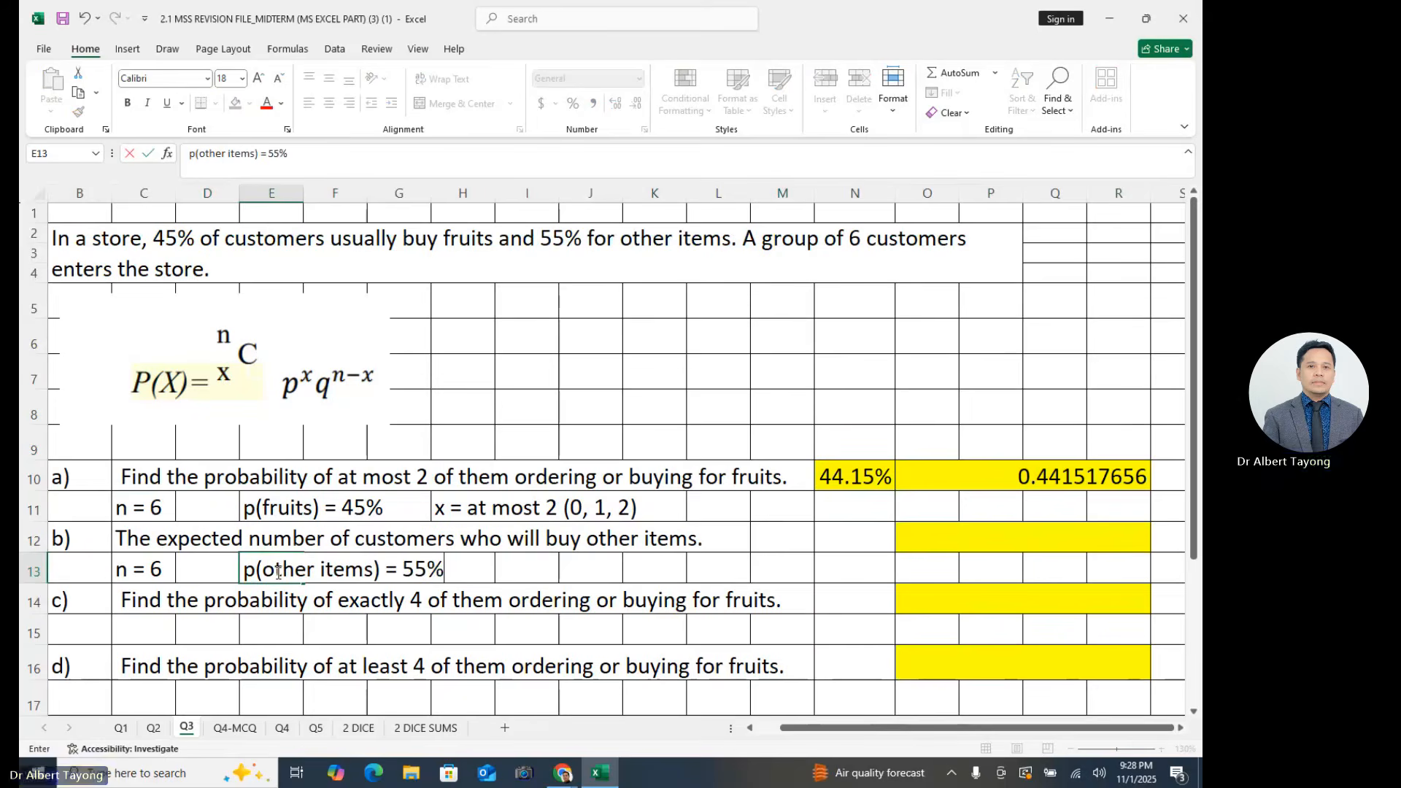
left_click(386, 589)
left_click_drag(170, 541, 33, 570)
left_click(708, 539)
left_click(402, 573)
left_click(736, 559)
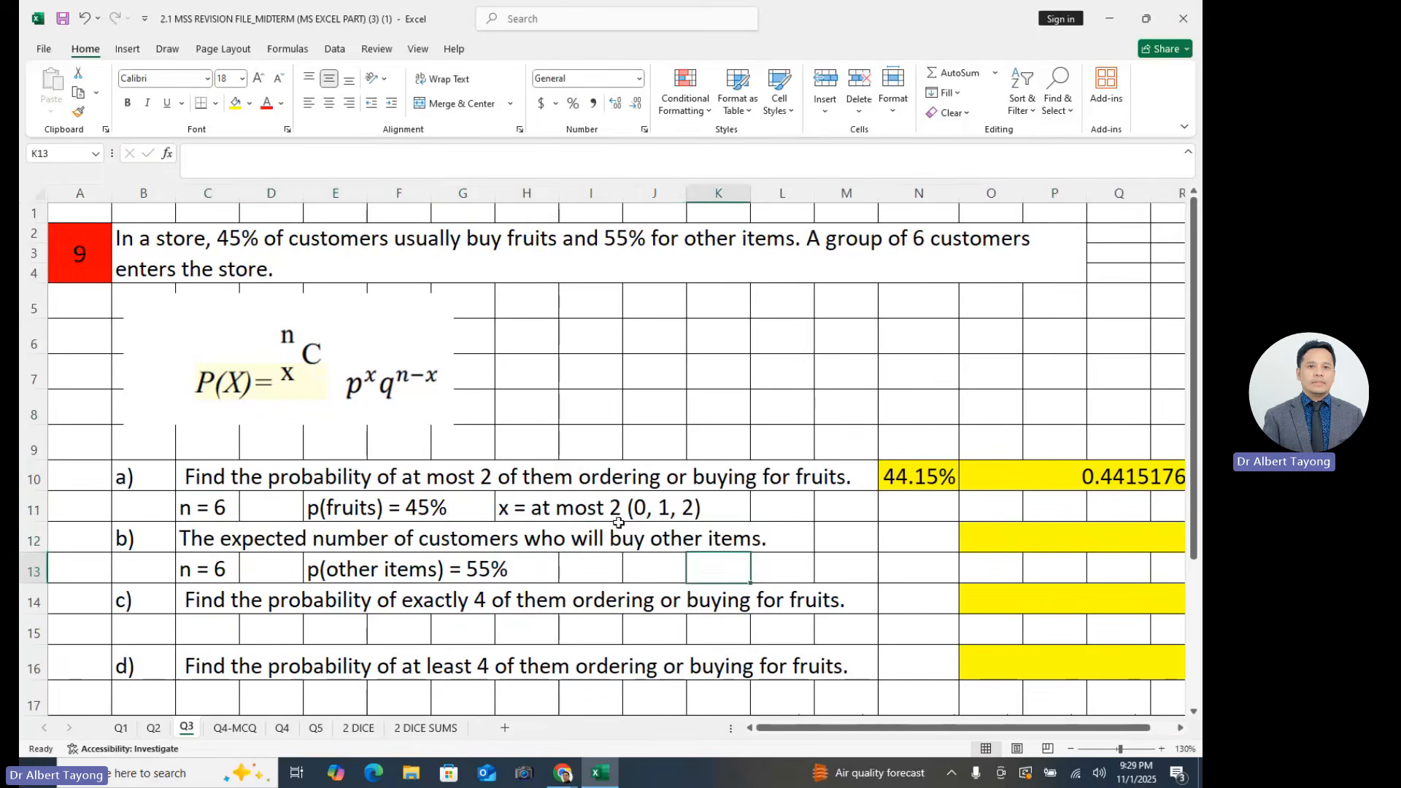
left_click_drag(631, 534, 669, 544)
left_click(758, 561)
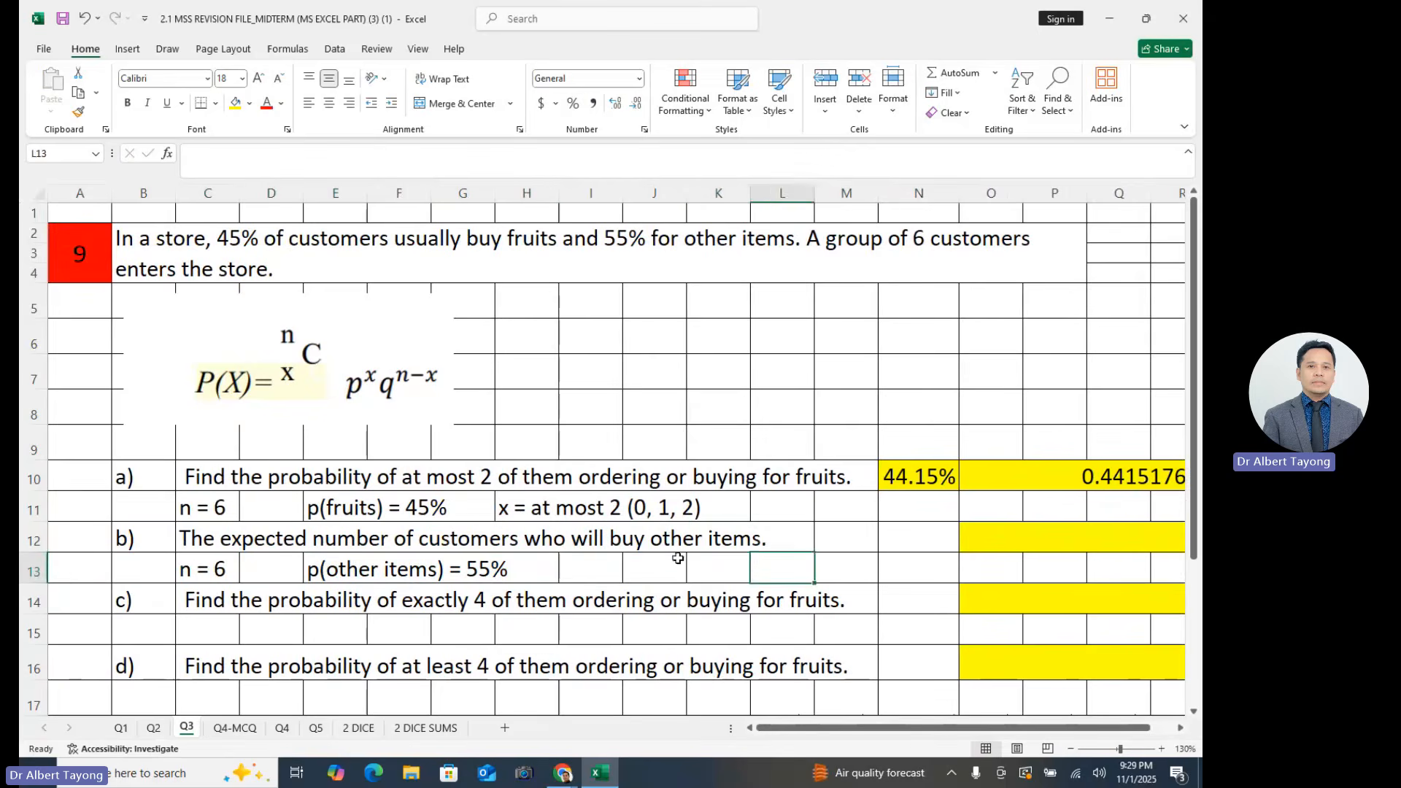
- Enter the note "Expected no. = average or mean = n * p" in cell J13 under part b)
left_click(654, 577)
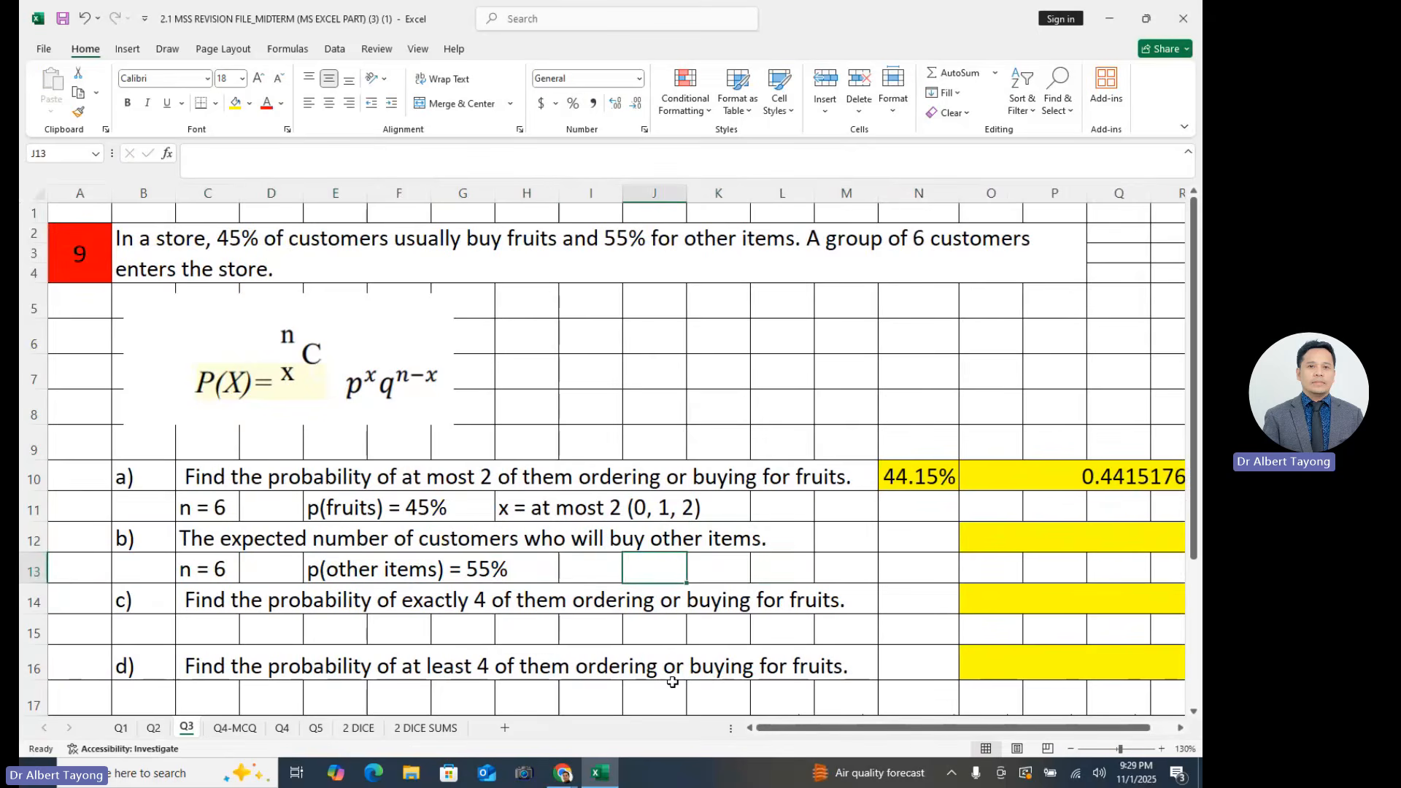
type("Expec")
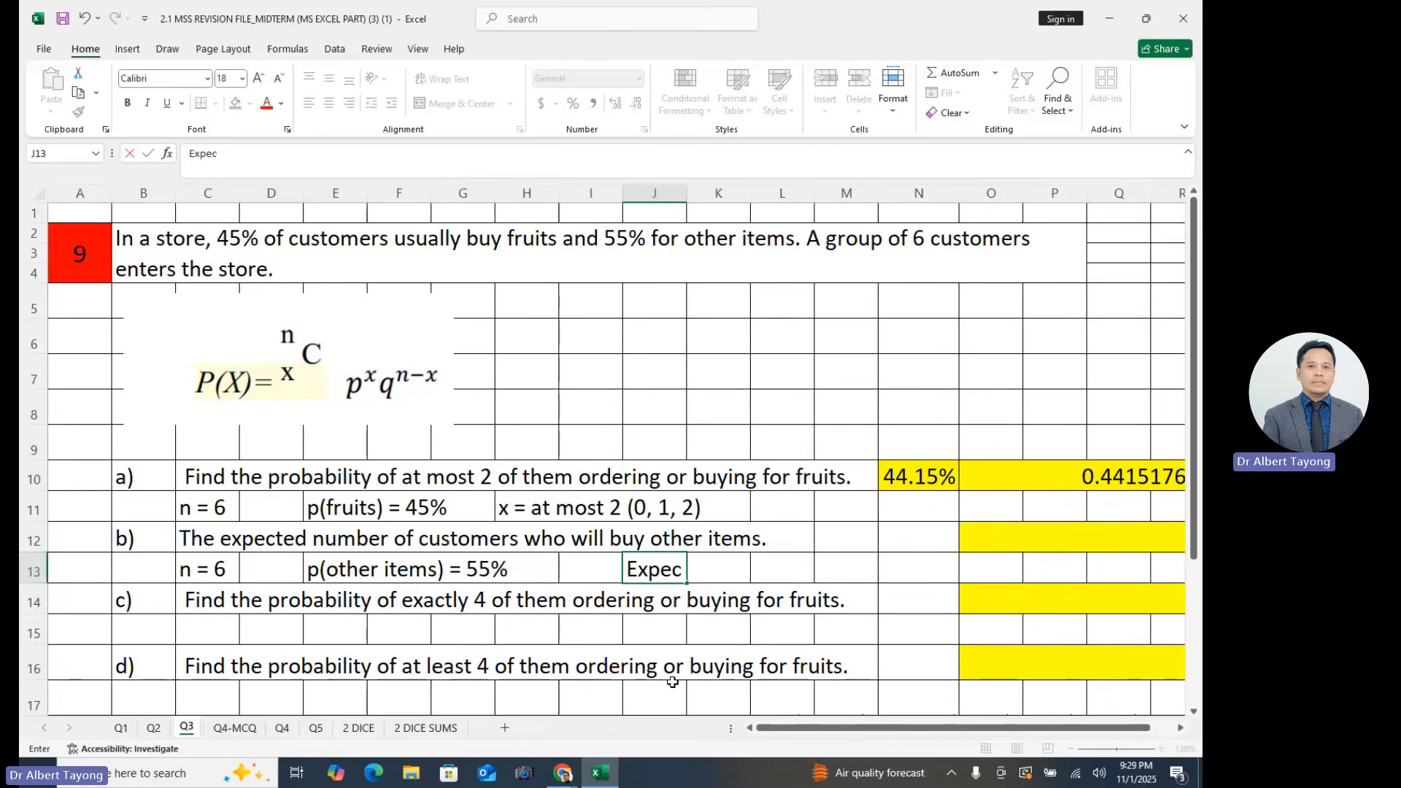
type("ted no")
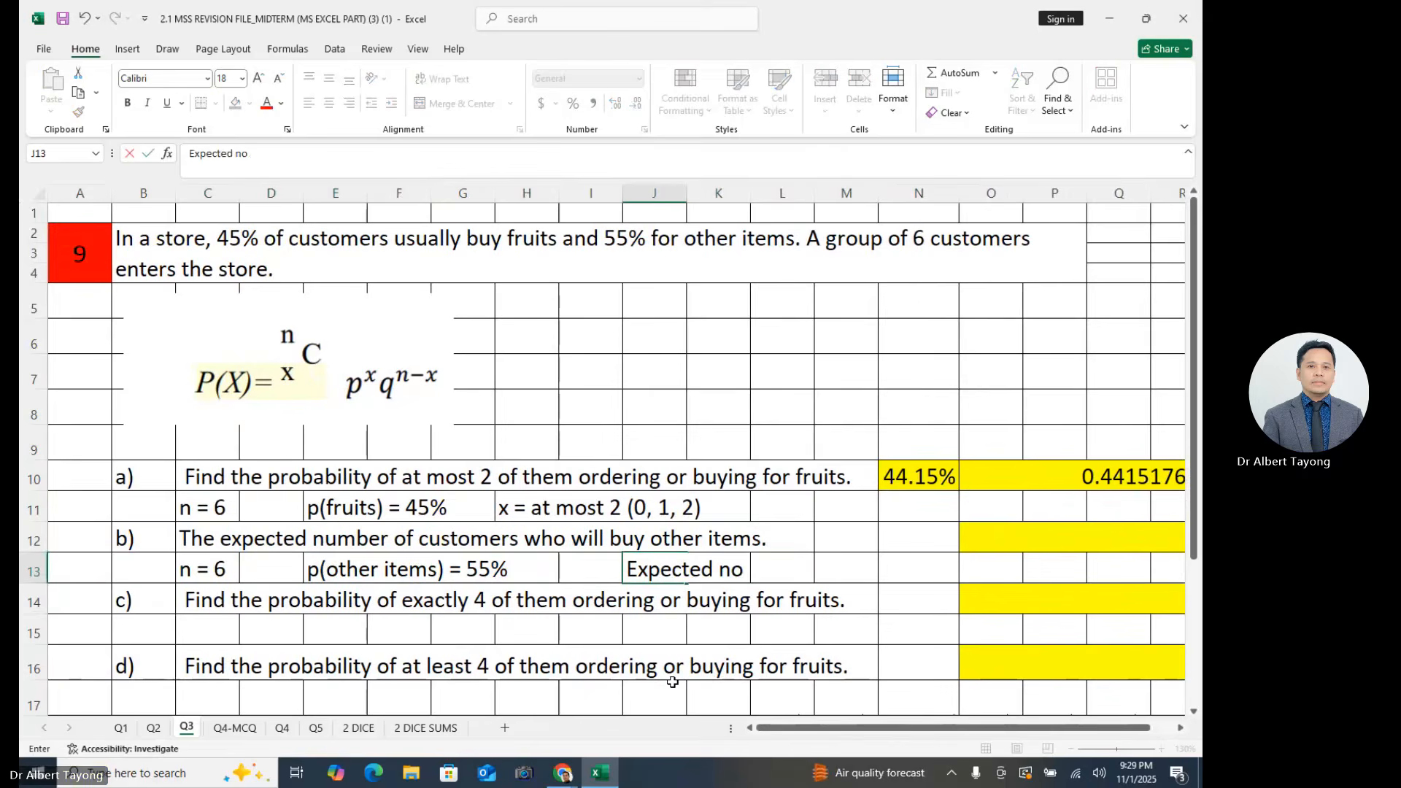
type(". =  ave")
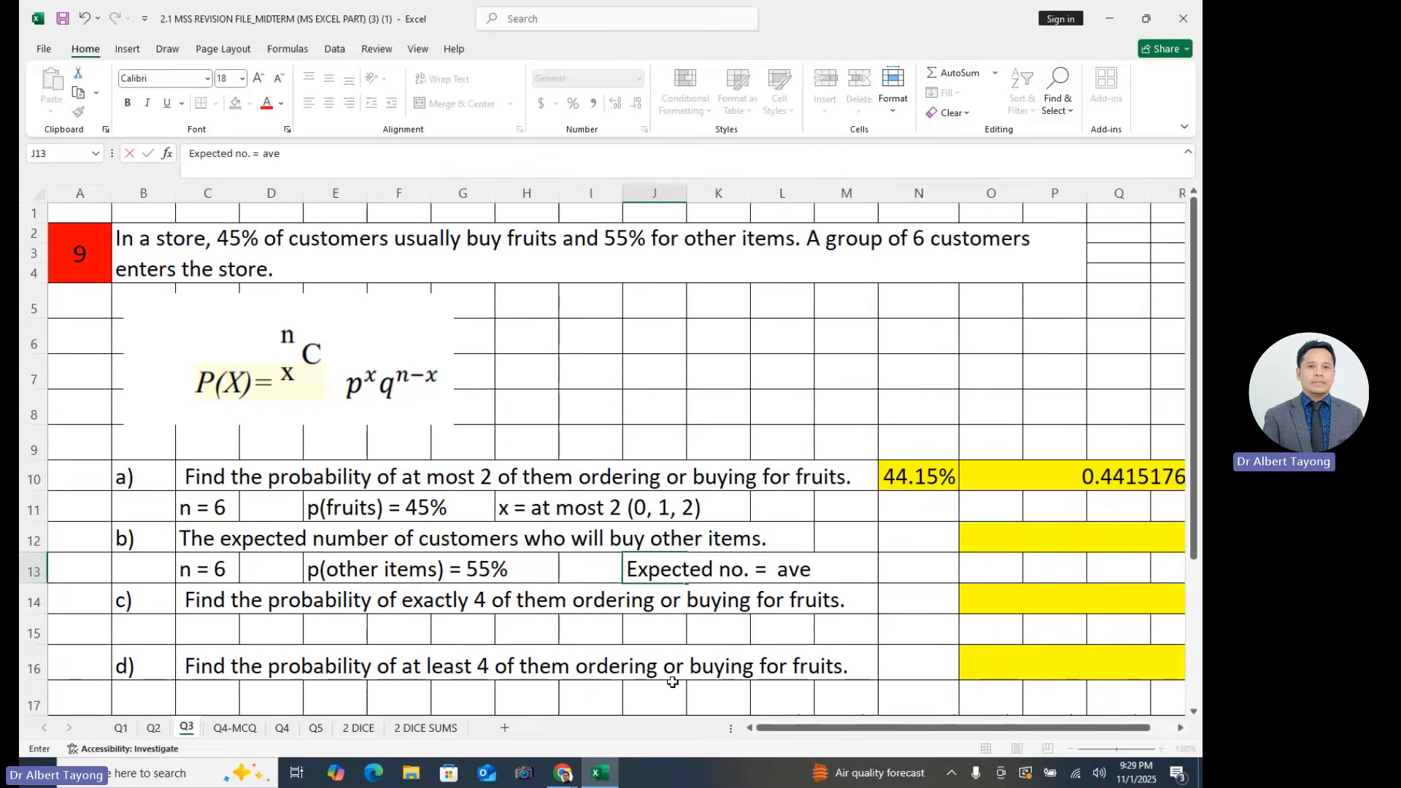
type("rage or mean")
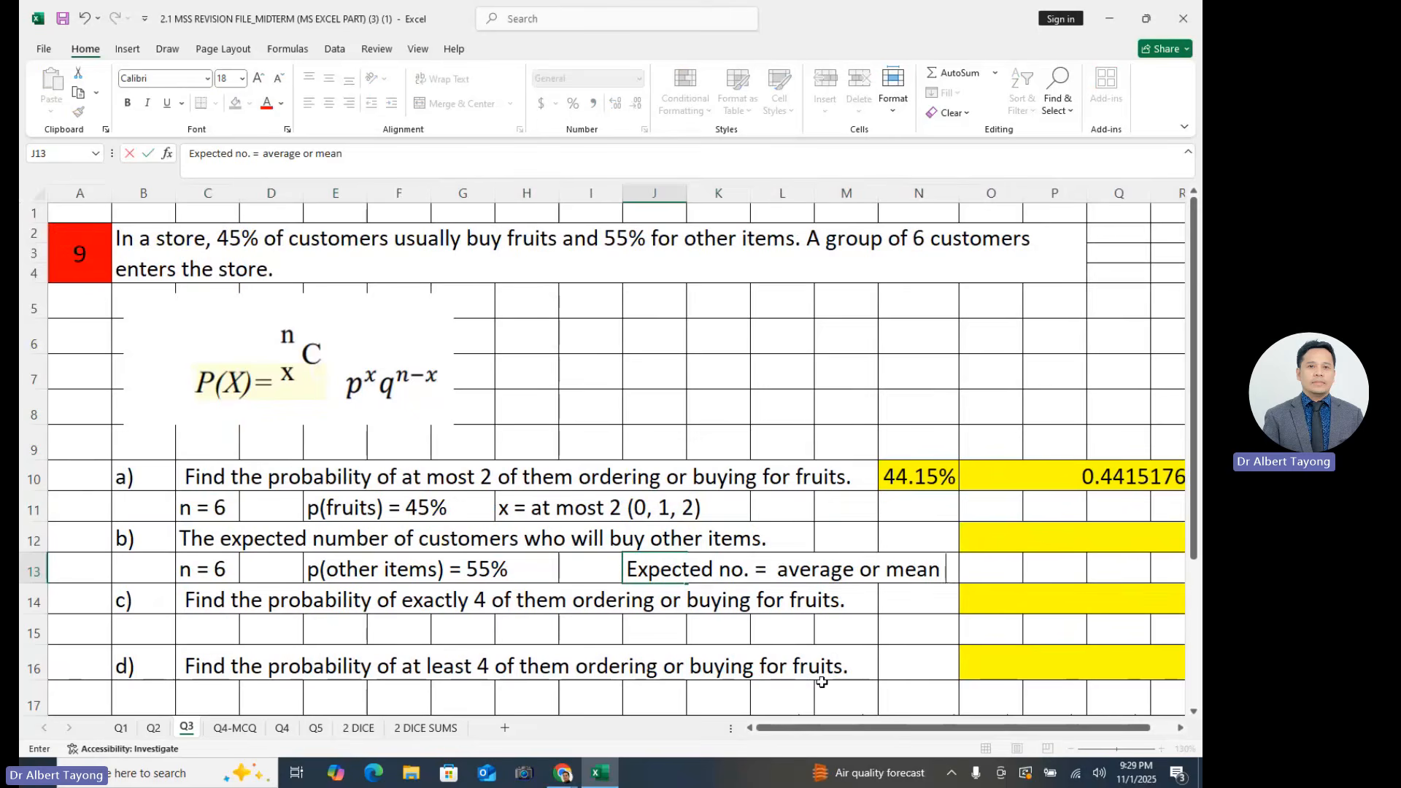
type(" = n")
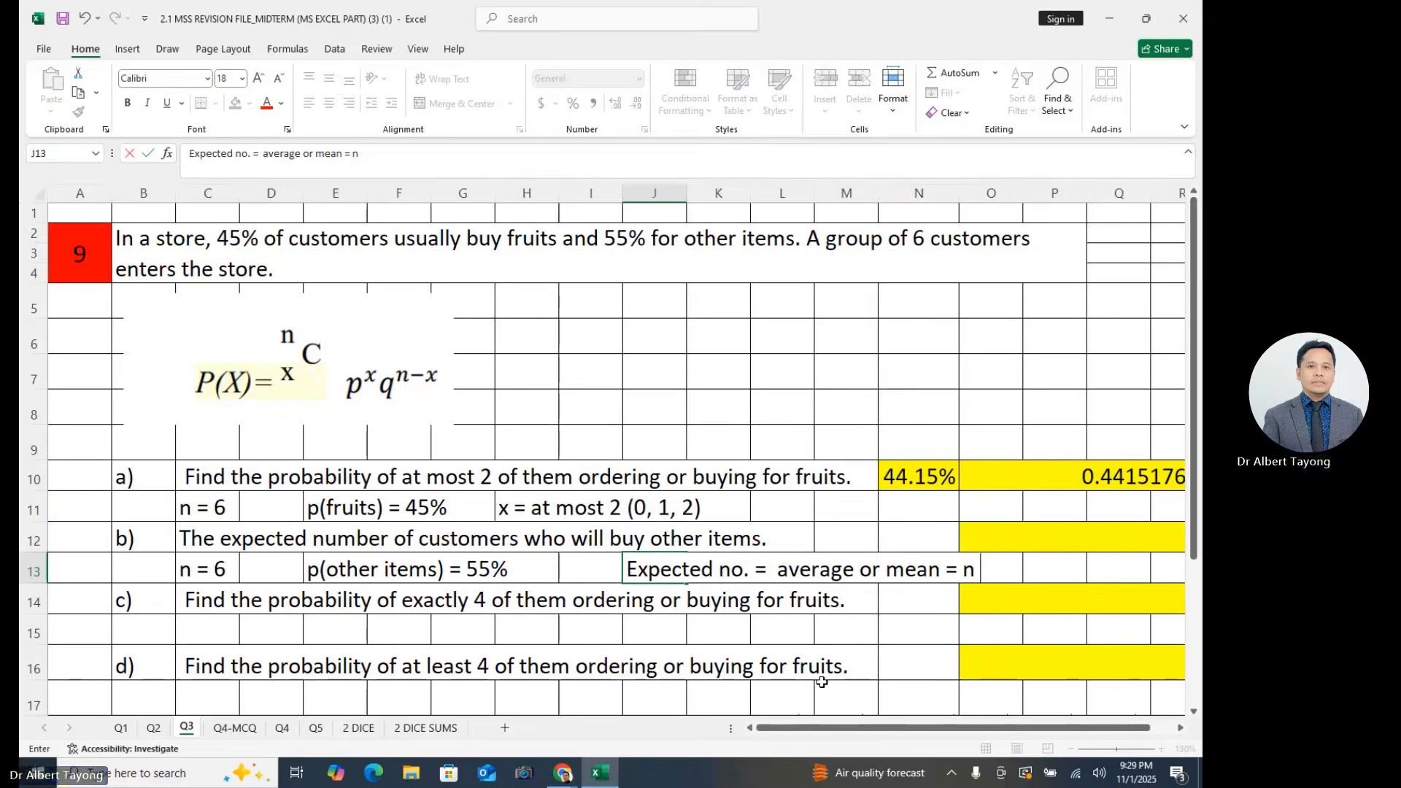
type(" * p")
- Calculate the part b) expected number in cell O12 with =6*55% and left-align the answer
left_click(1027, 543)
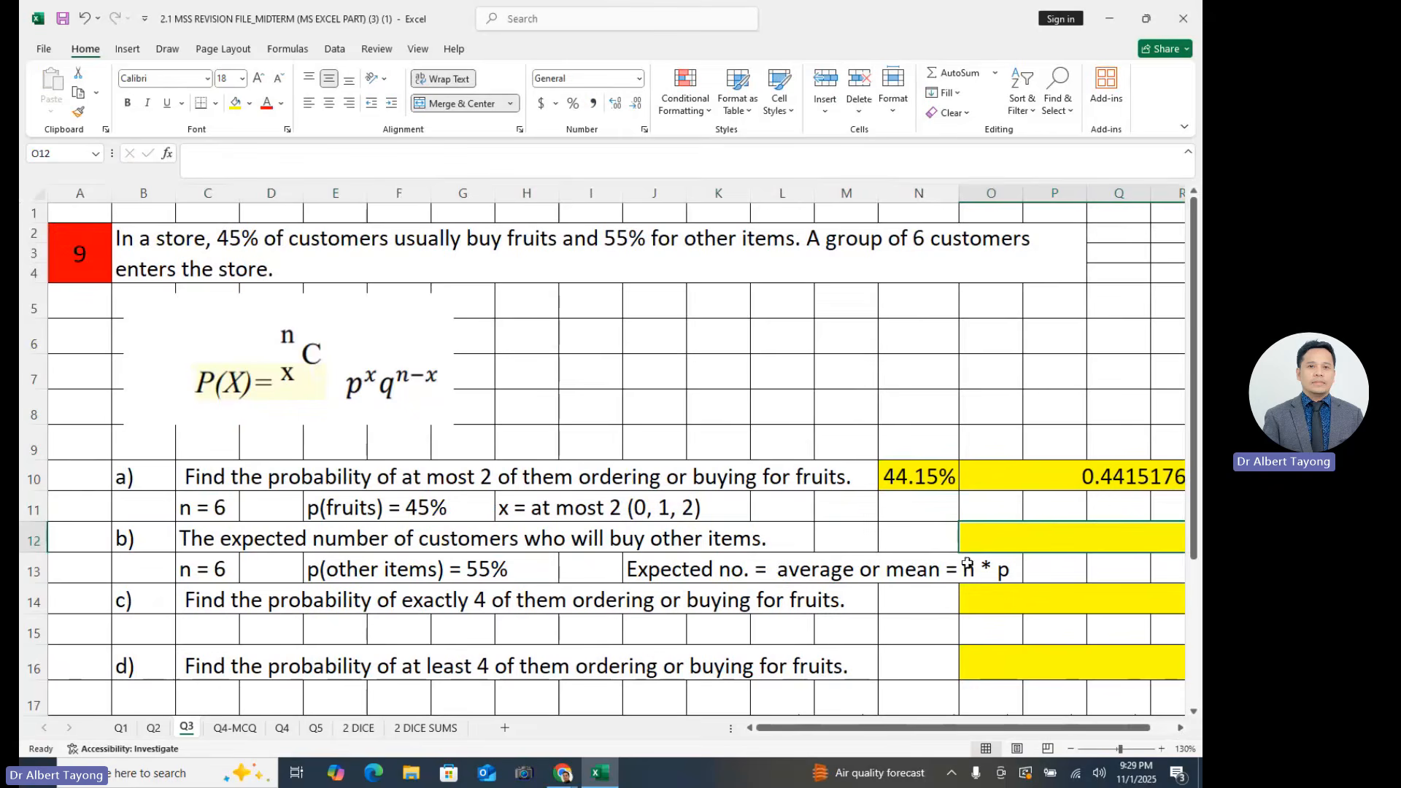
type("=6")
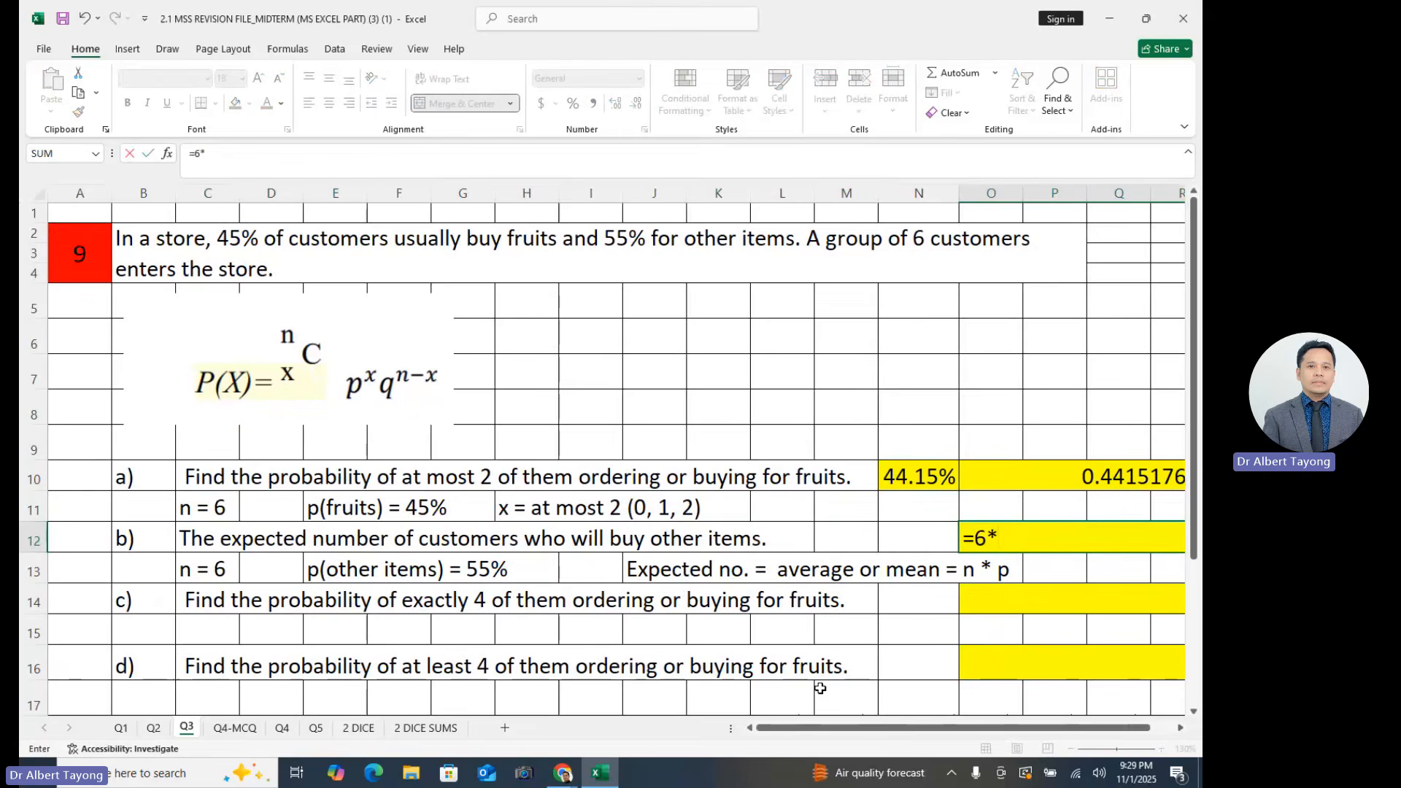
type("*55%")
key("ctrl+Return")
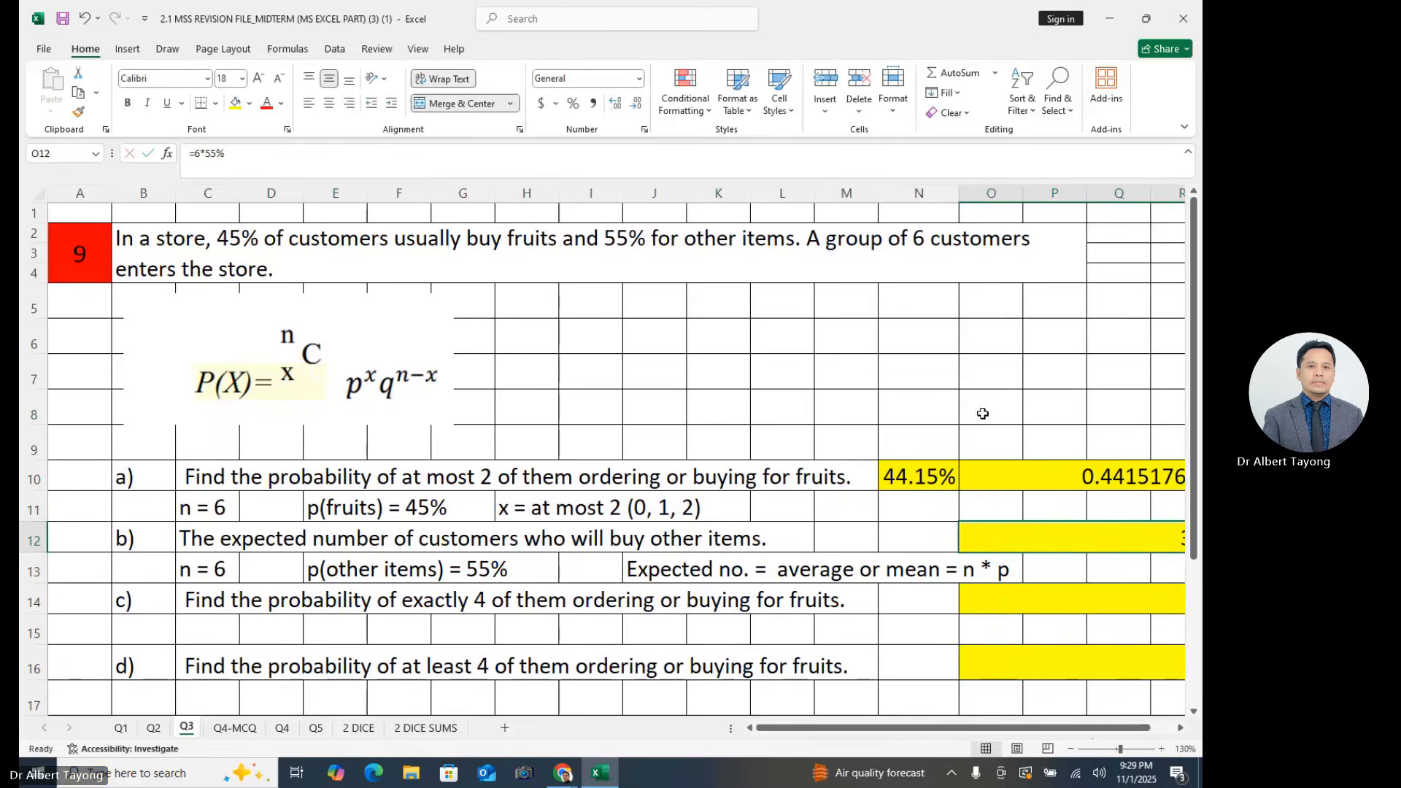
left_click(308, 106)
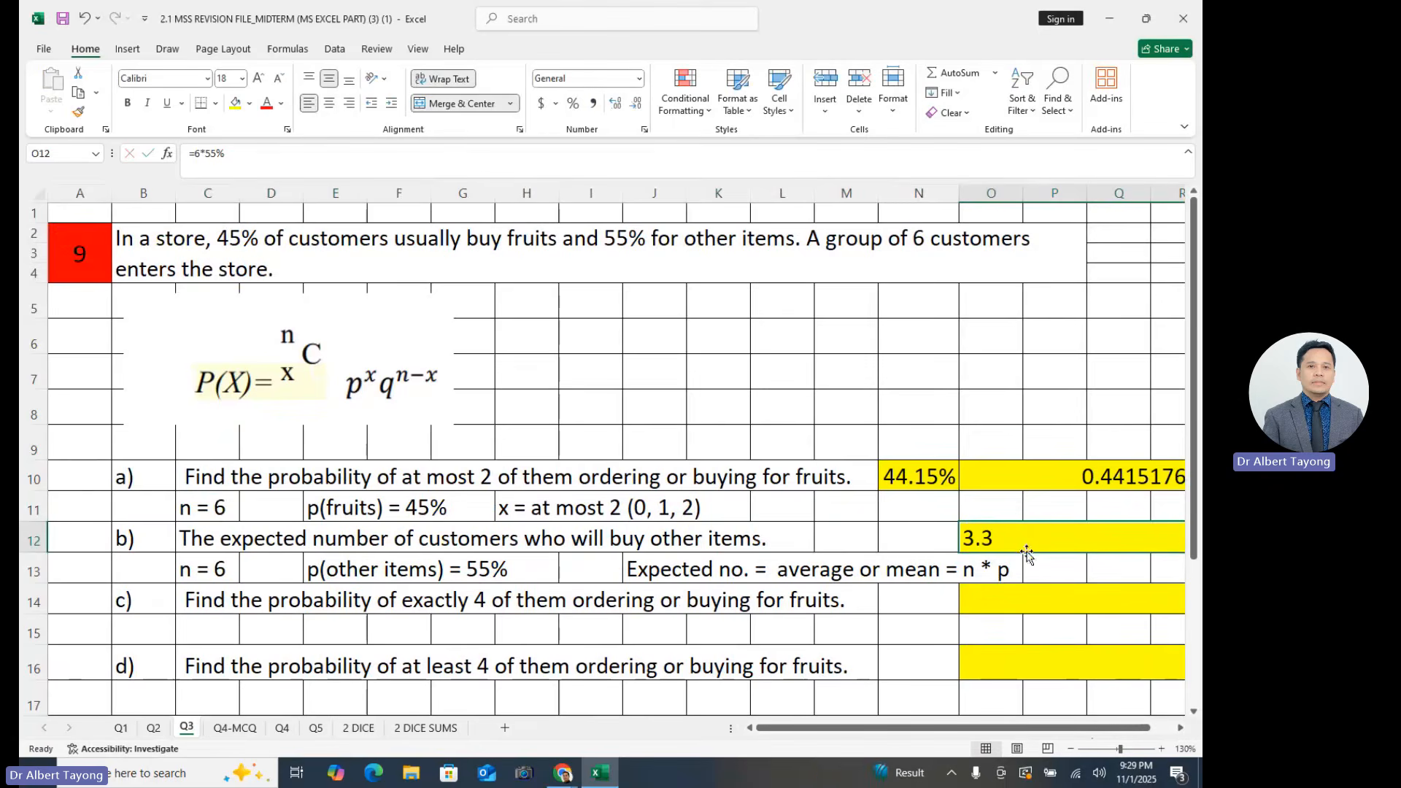
left_click(1021, 626)
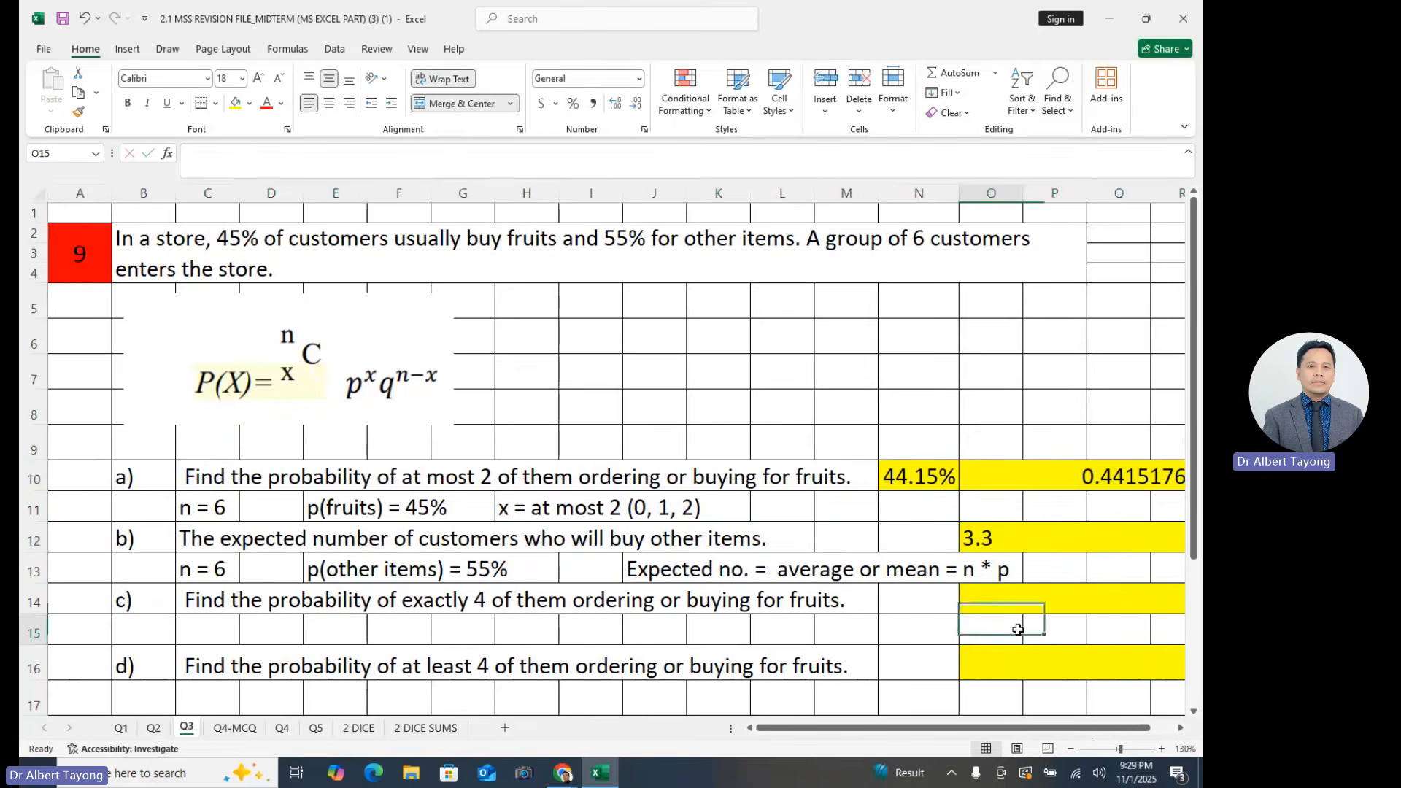
- Compare the part b) answer in O12 with the group of 6 customers in the problem statement
left_click(987, 539)
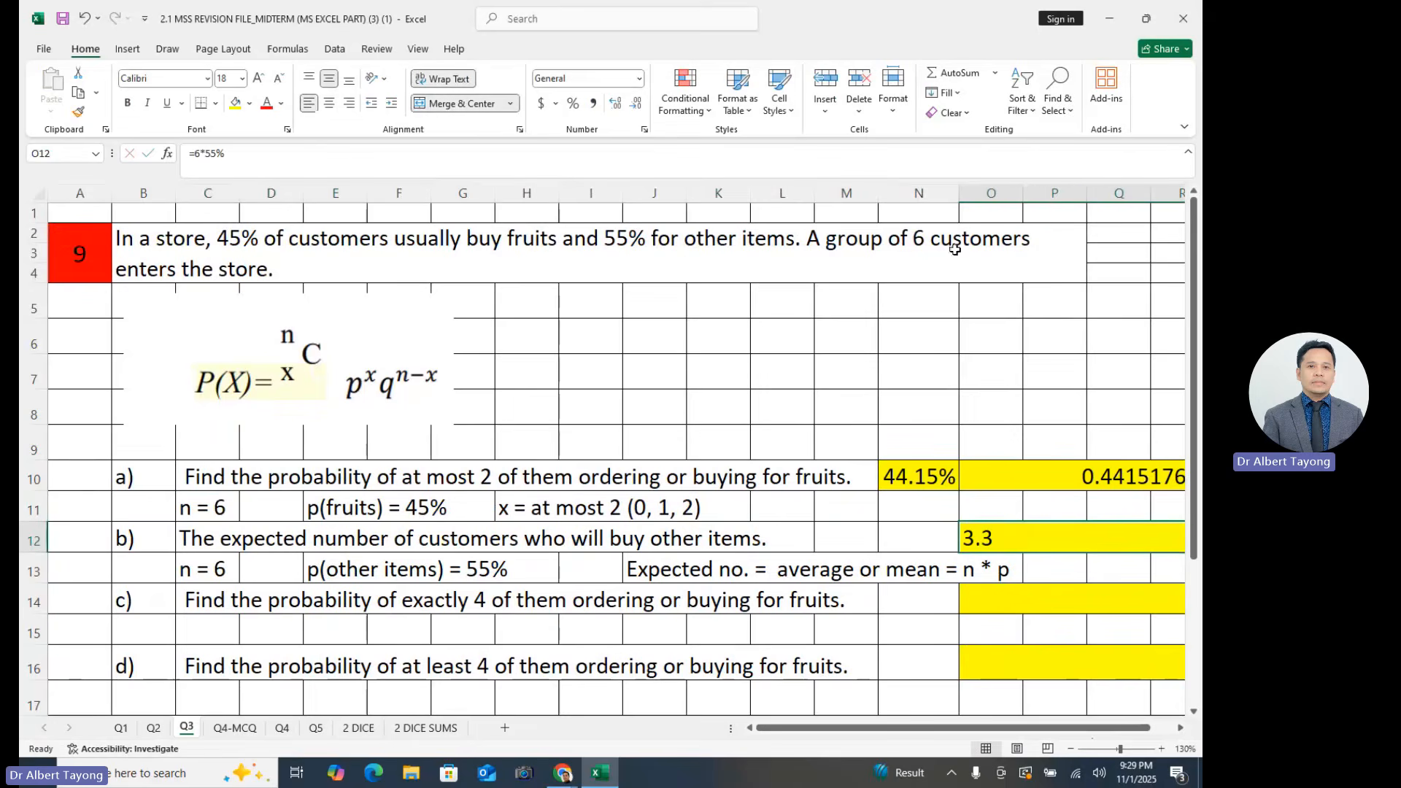
left_click(916, 260)
left_click(931, 628)
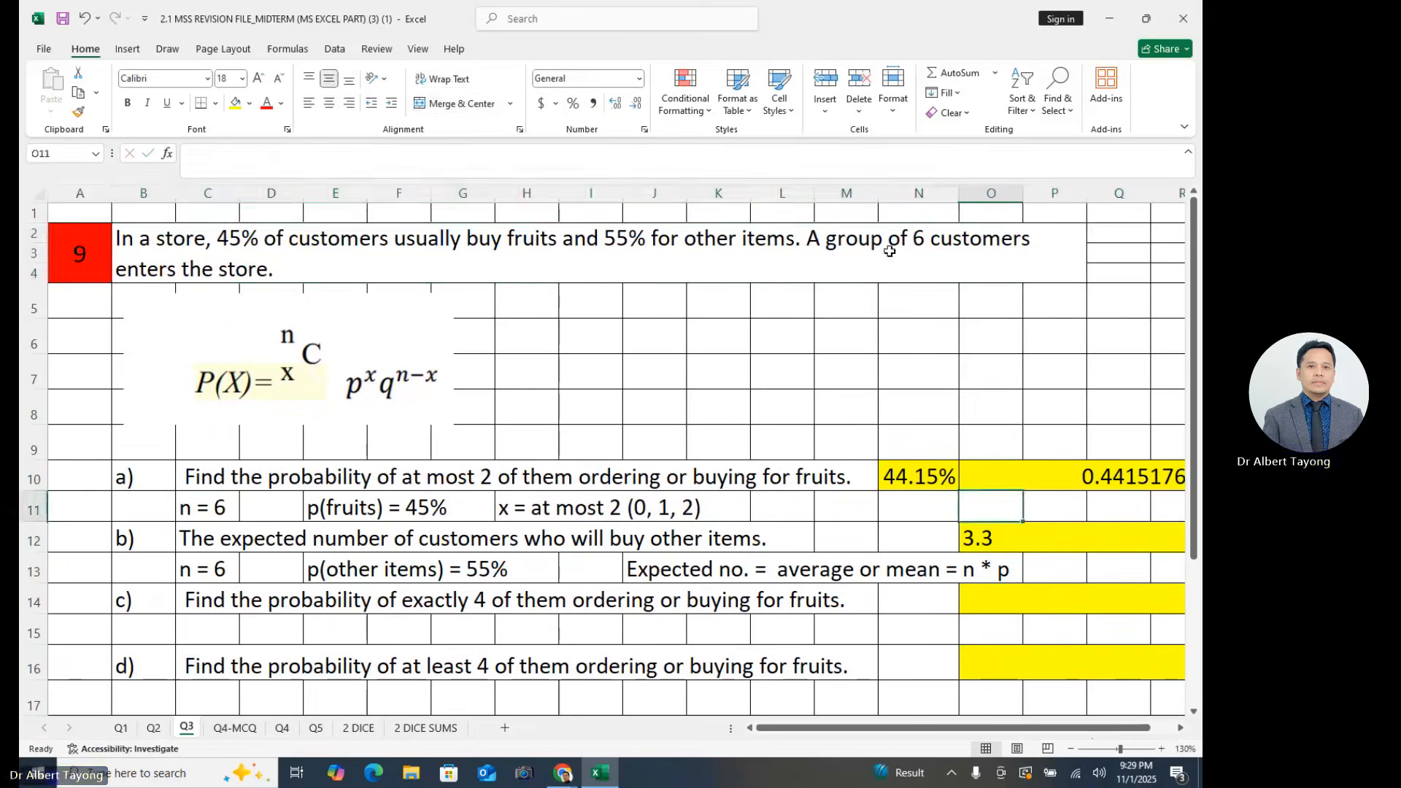
double_click(846, 251)
left_click_drag(903, 277, 1001, 283)
key("Escape")
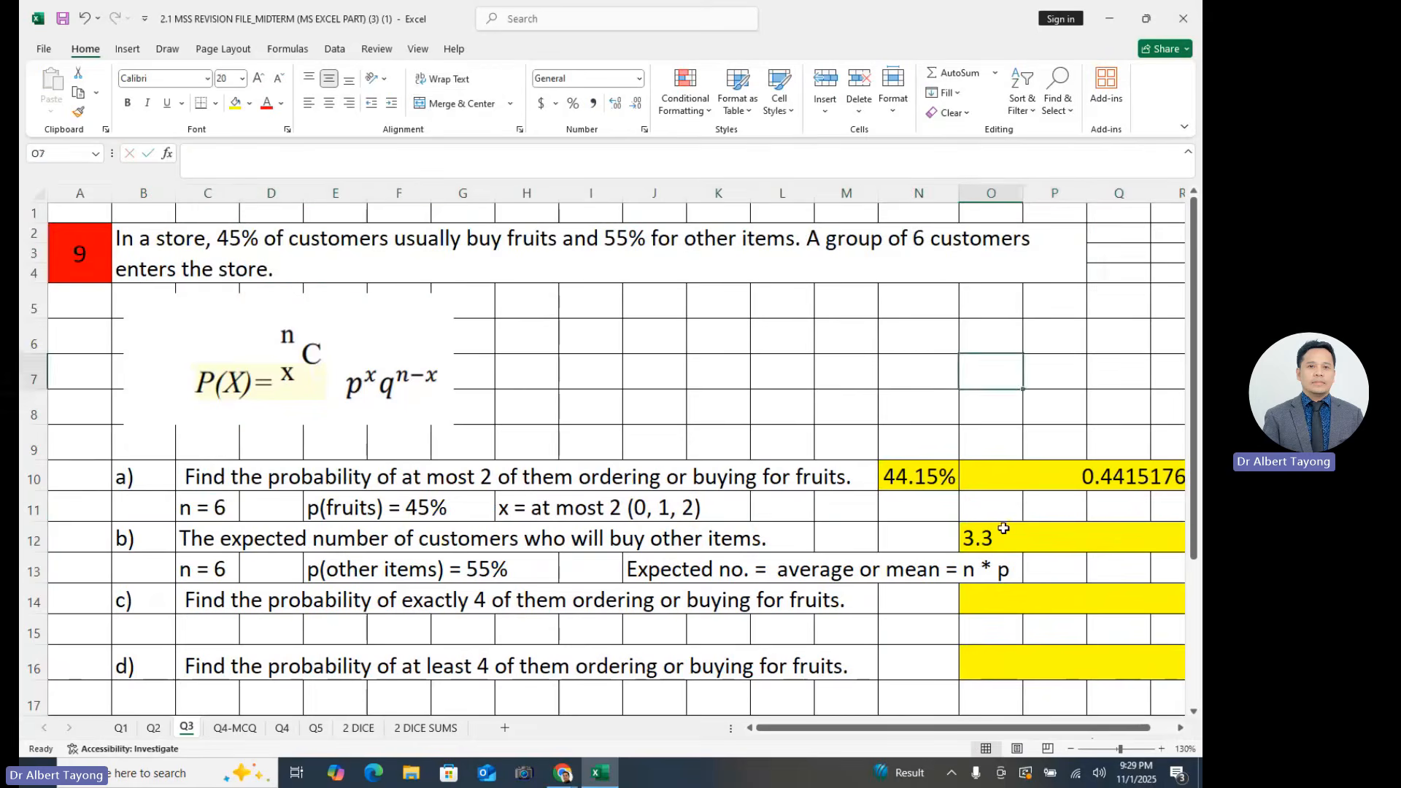
left_click(1022, 538)
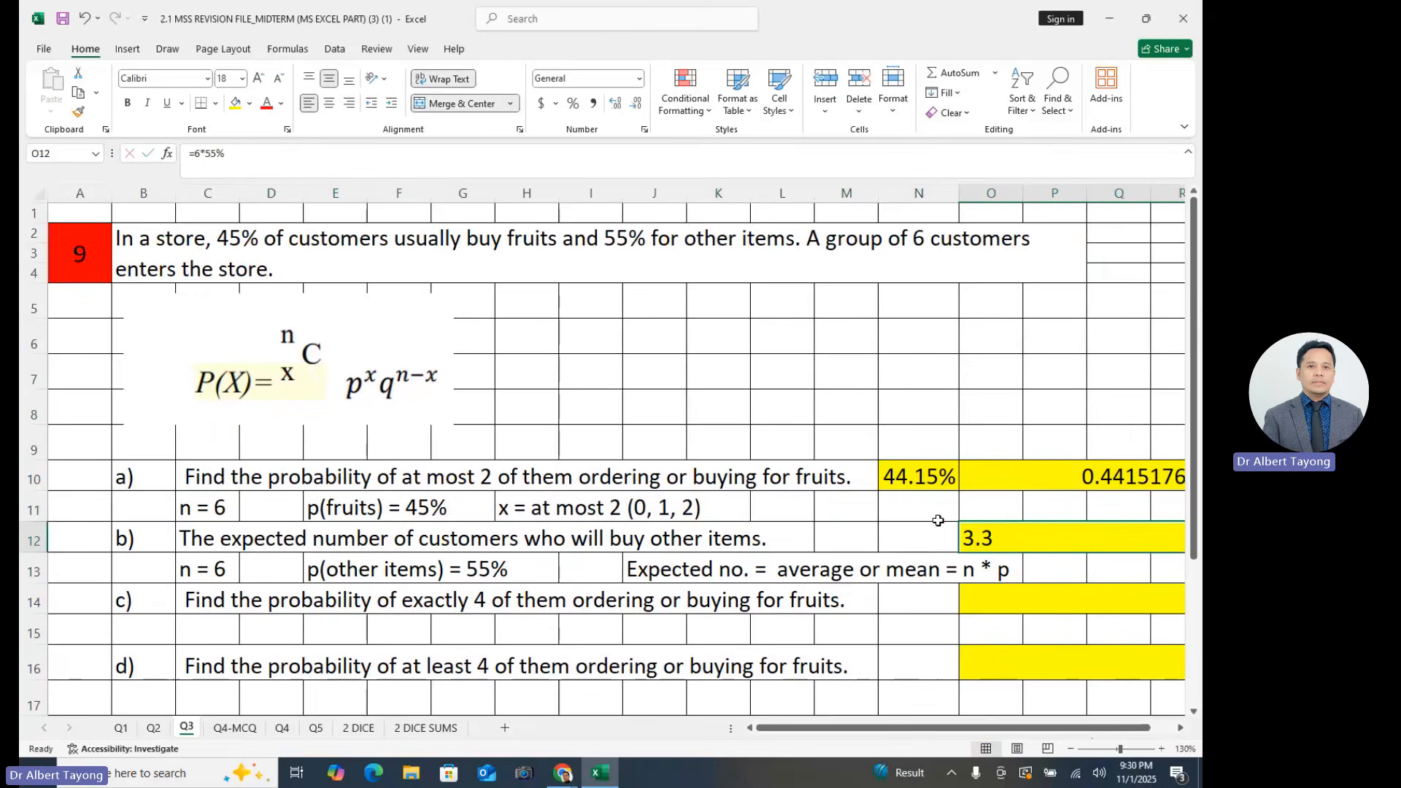
left_click(527, 578)
double_click(925, 237)
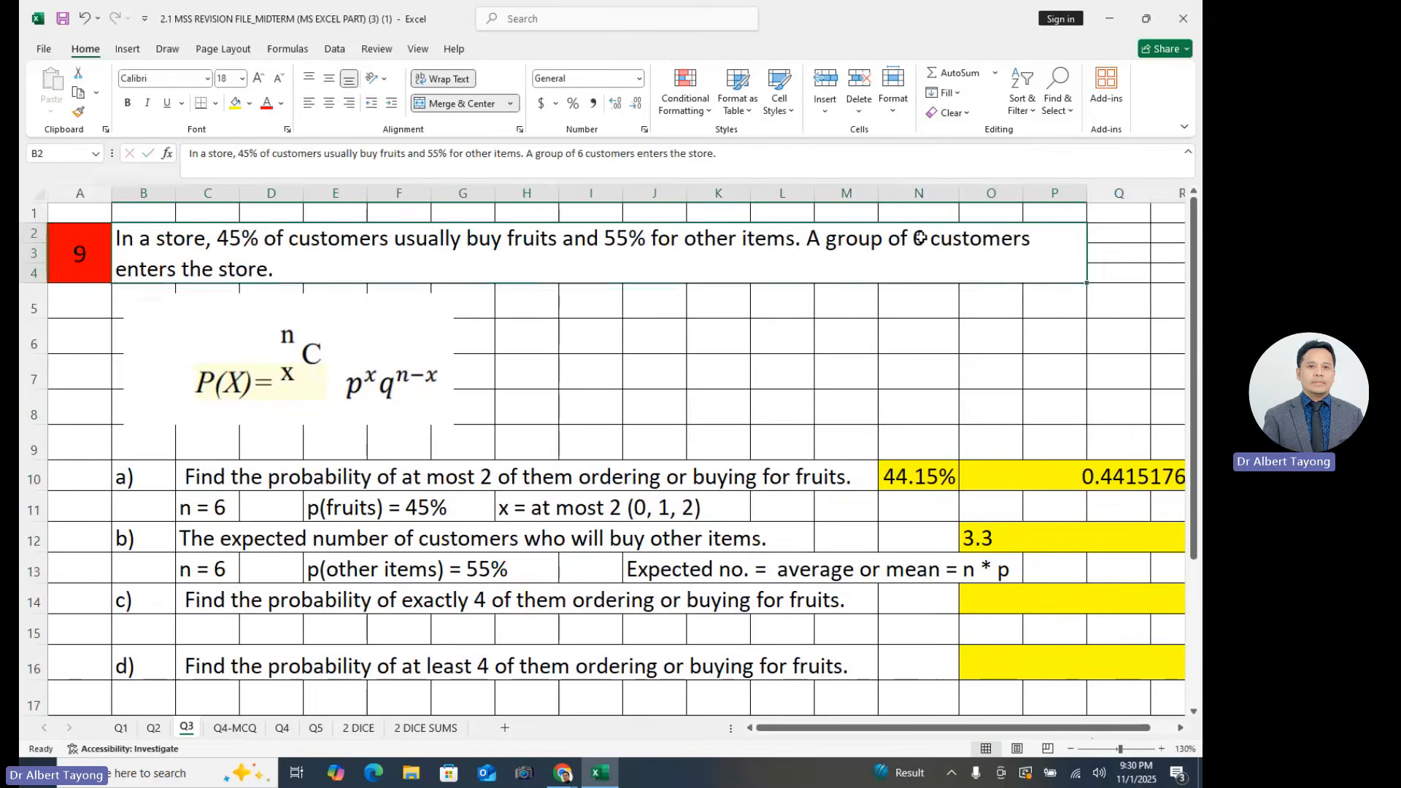
left_click_drag(913, 276, 1063, 281)
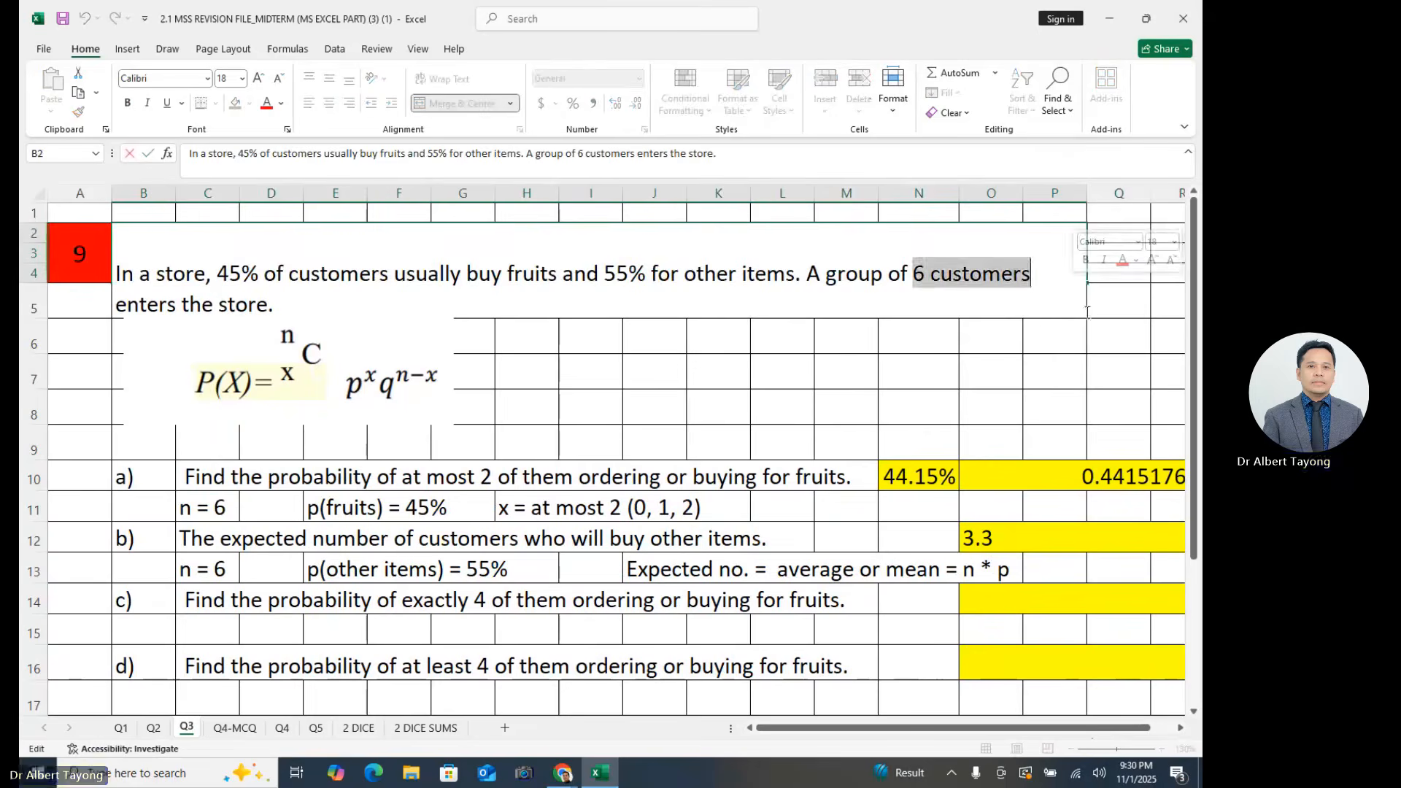
key("Escape")
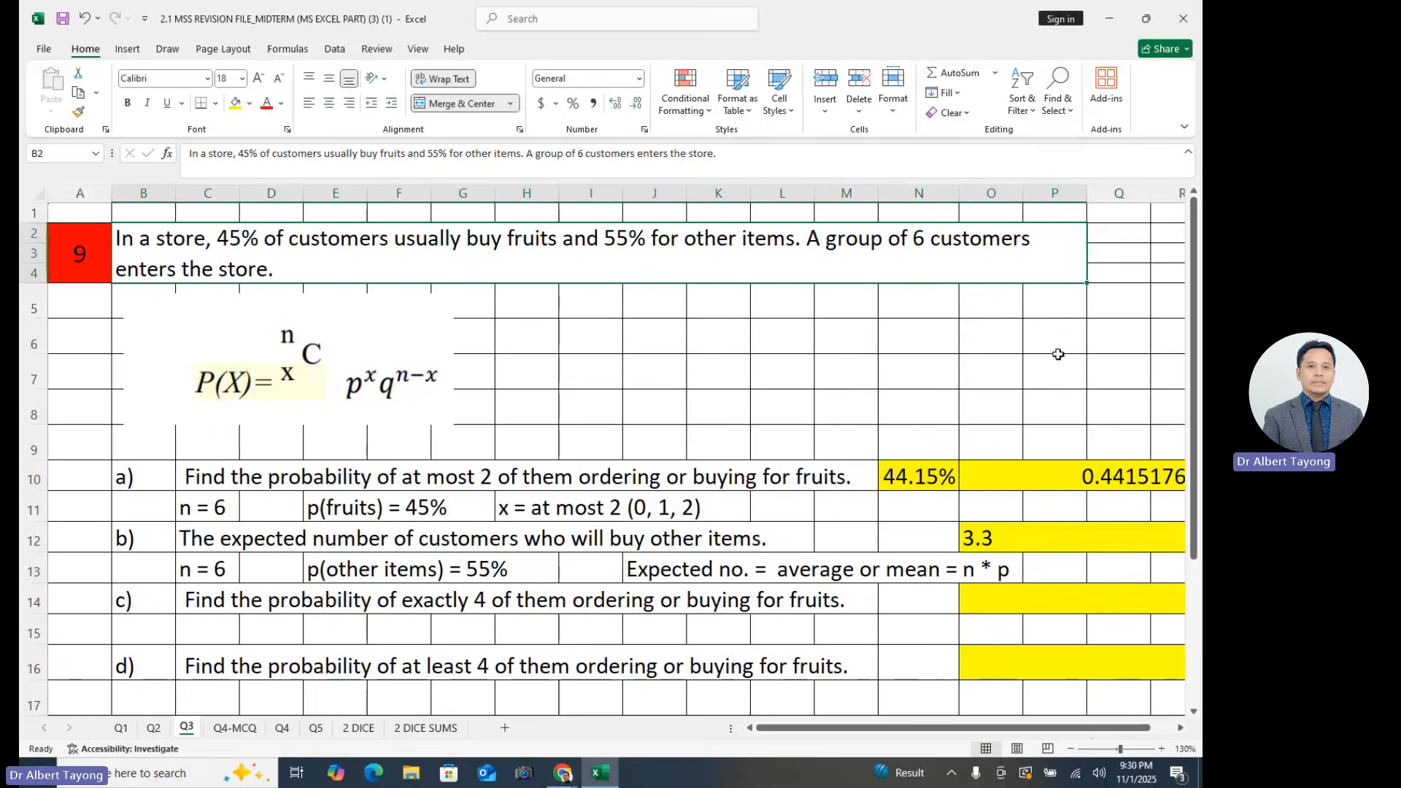
left_click(979, 540)
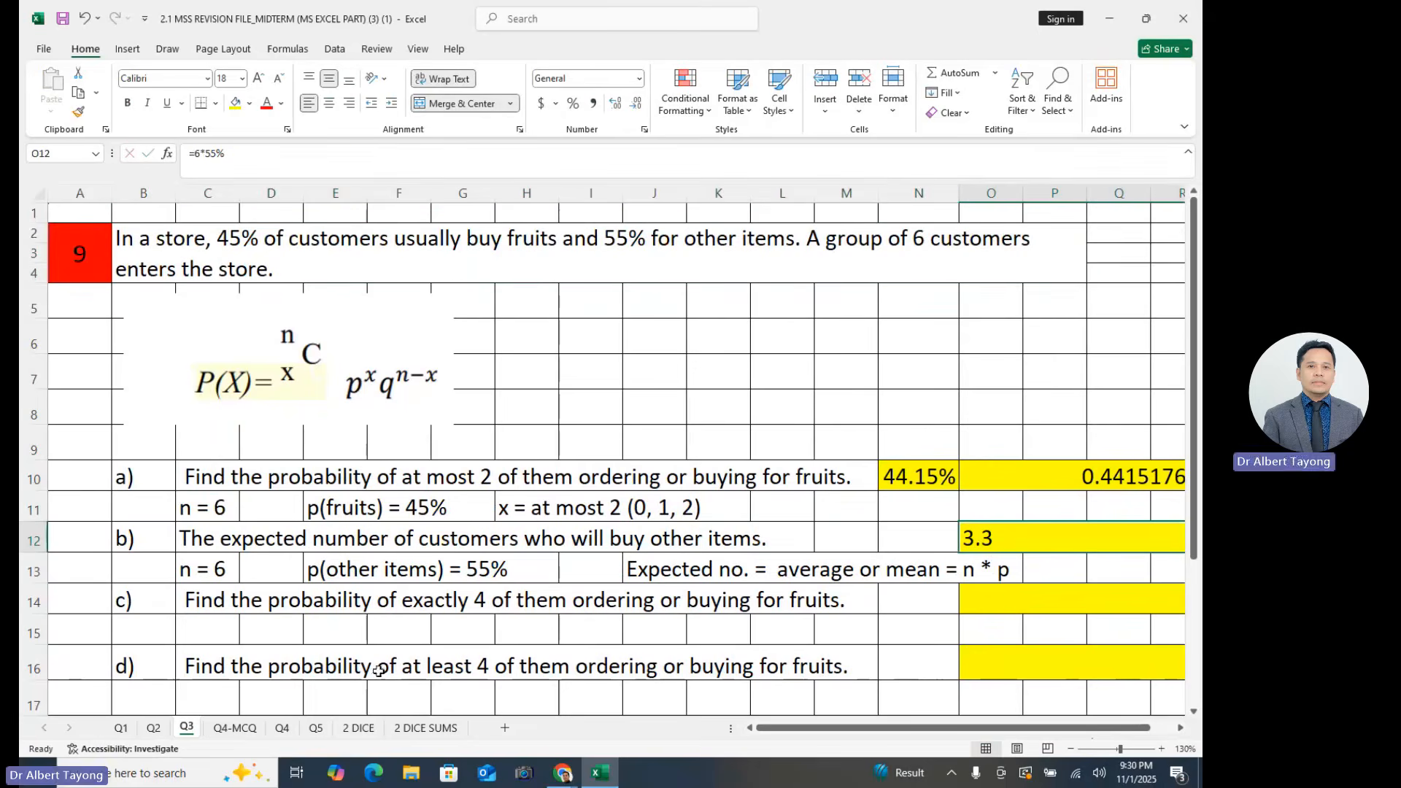
- Review the part c) question and the group of 6 customers in the problem statement
left_click(357, 639)
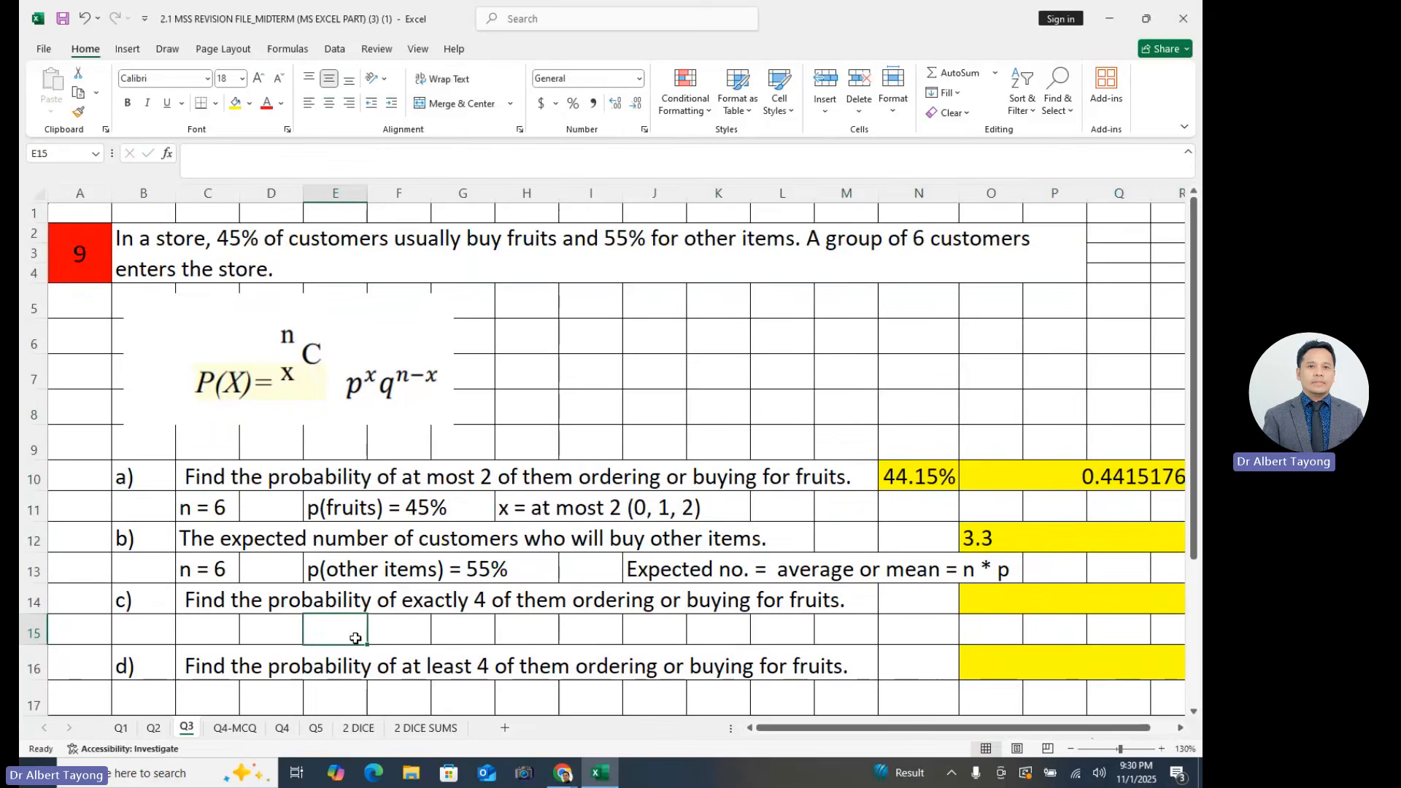
left_click(457, 619)
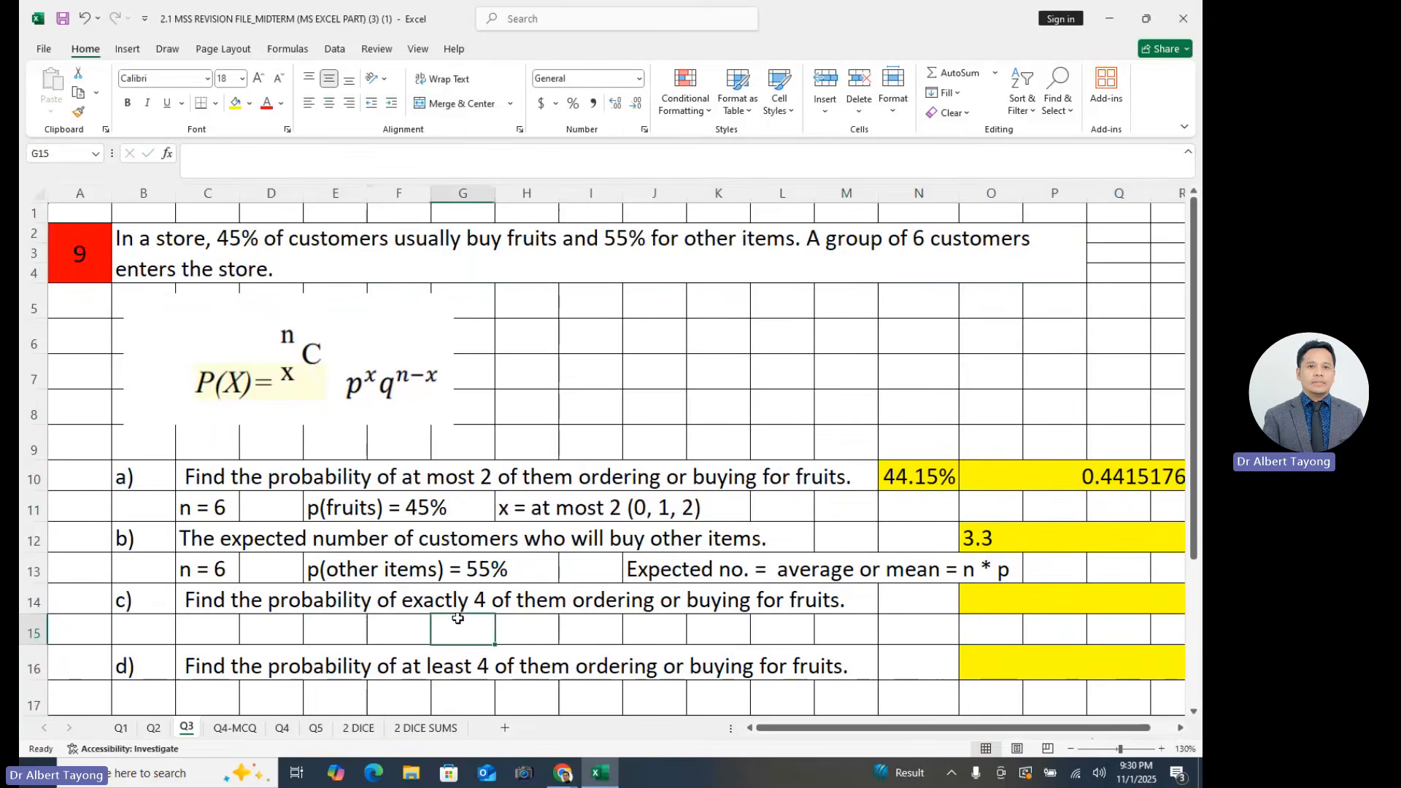
left_click(406, 627)
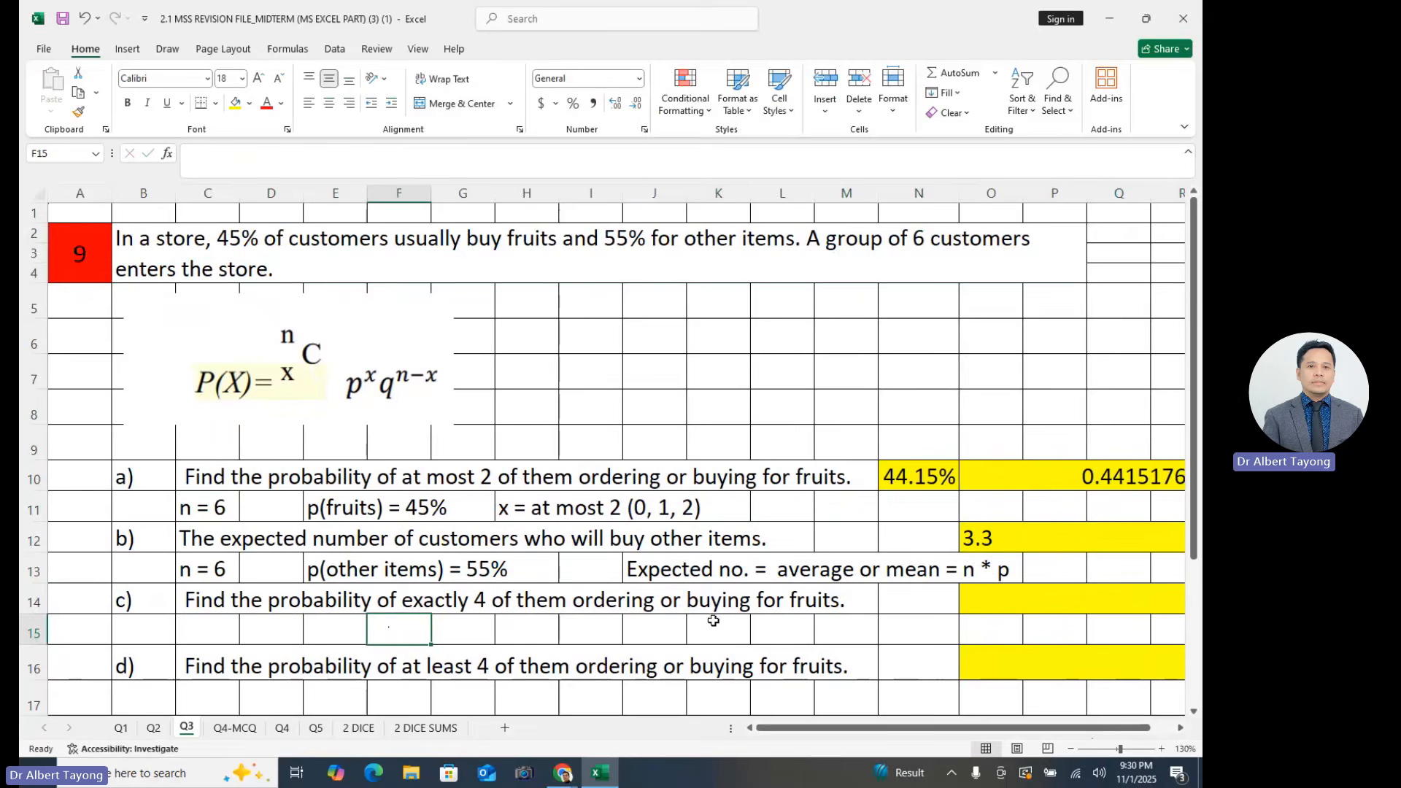
left_click(914, 242)
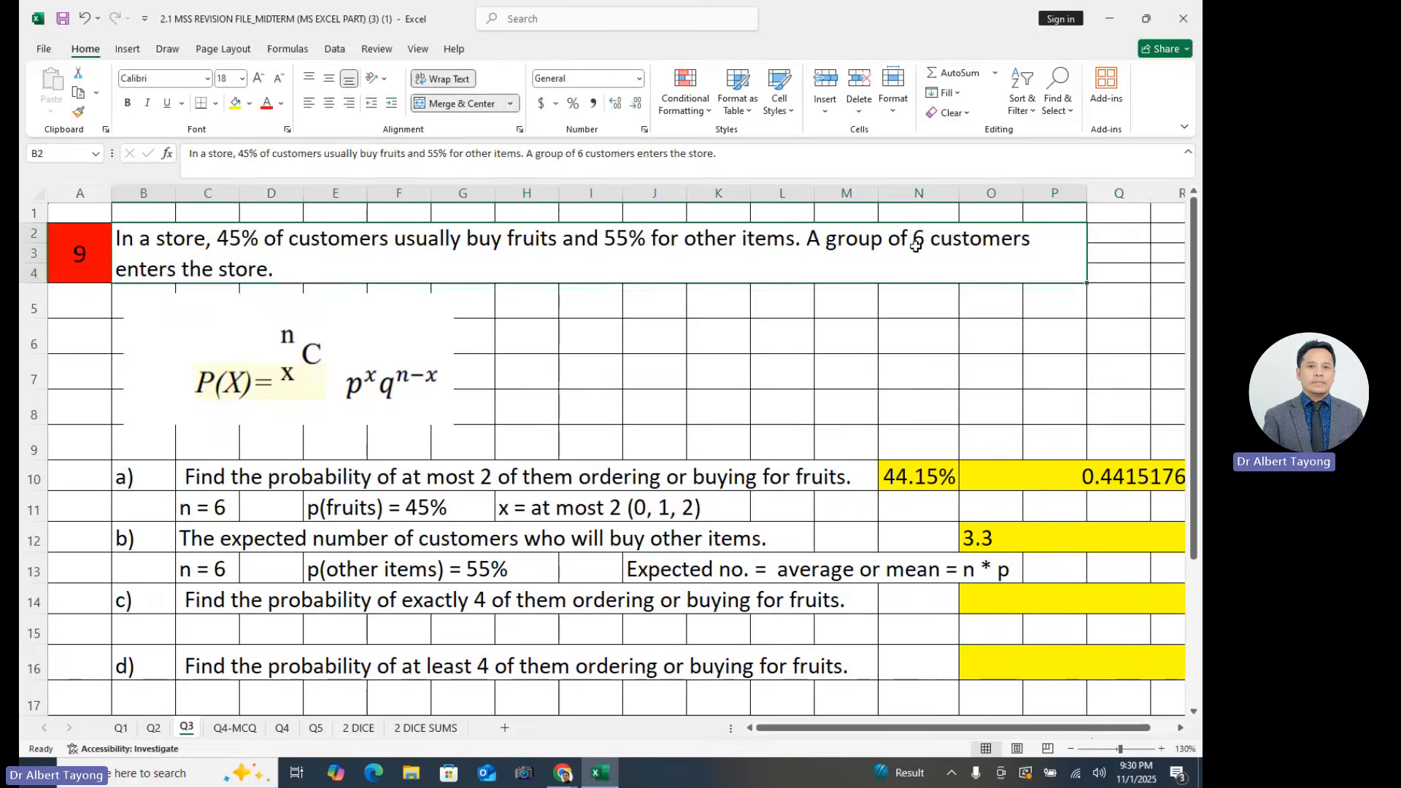
double_click(916, 246)
left_click_drag(917, 270, 1086, 300)
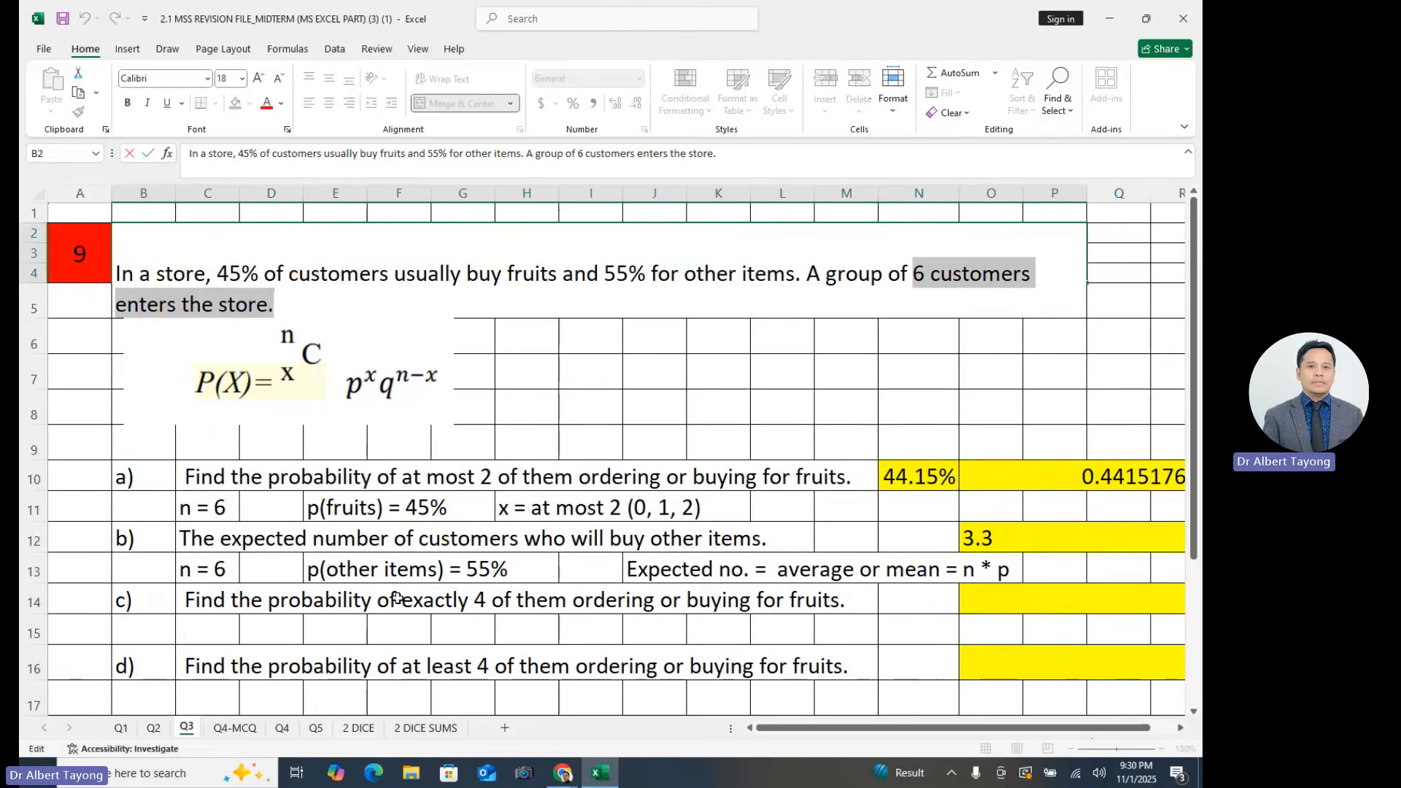
- Copy the notes "n = 6" and "p(fruits) = 45%" from row 11 to row 15 and enter "x = 4" in I15
left_click(217, 569)
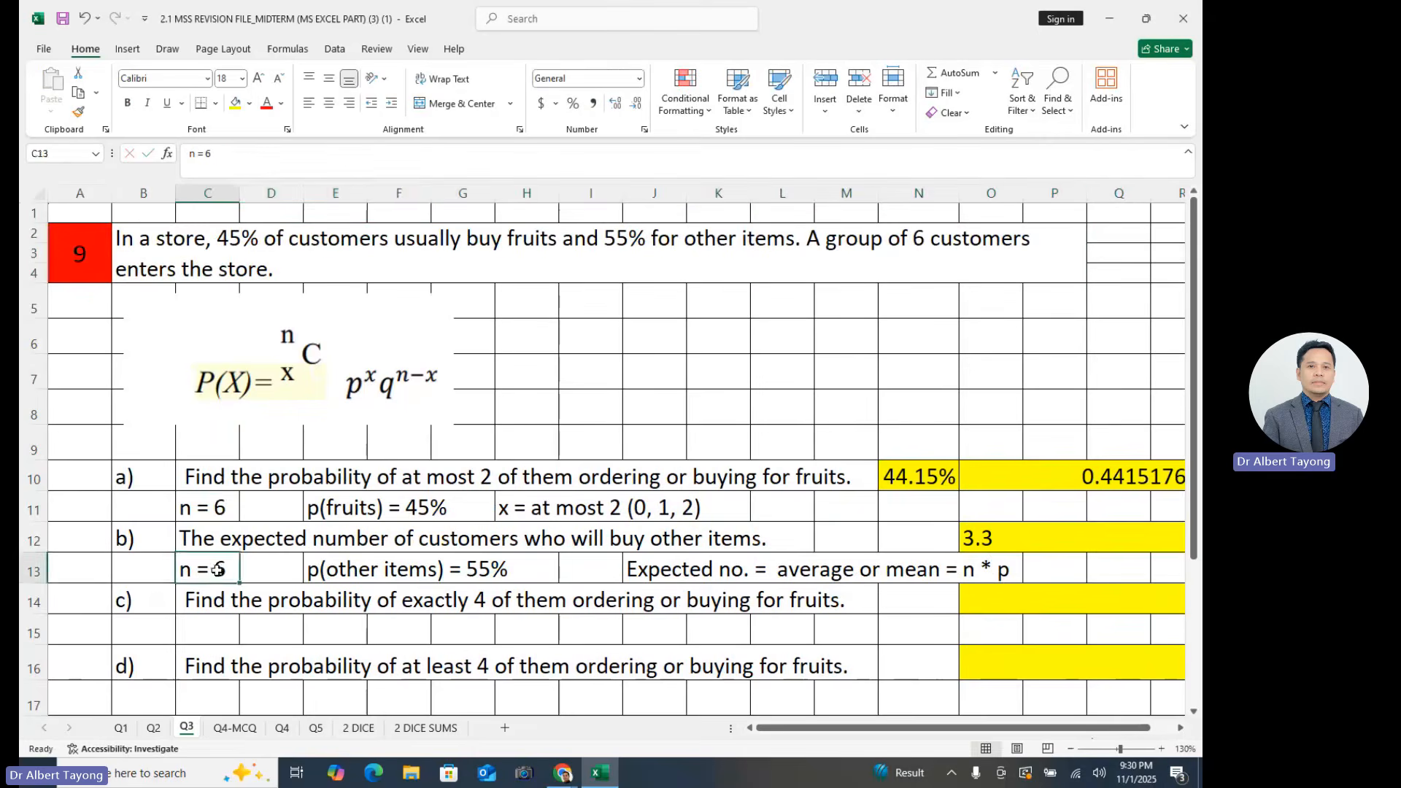
left_click_drag(211, 509, 432, 504)
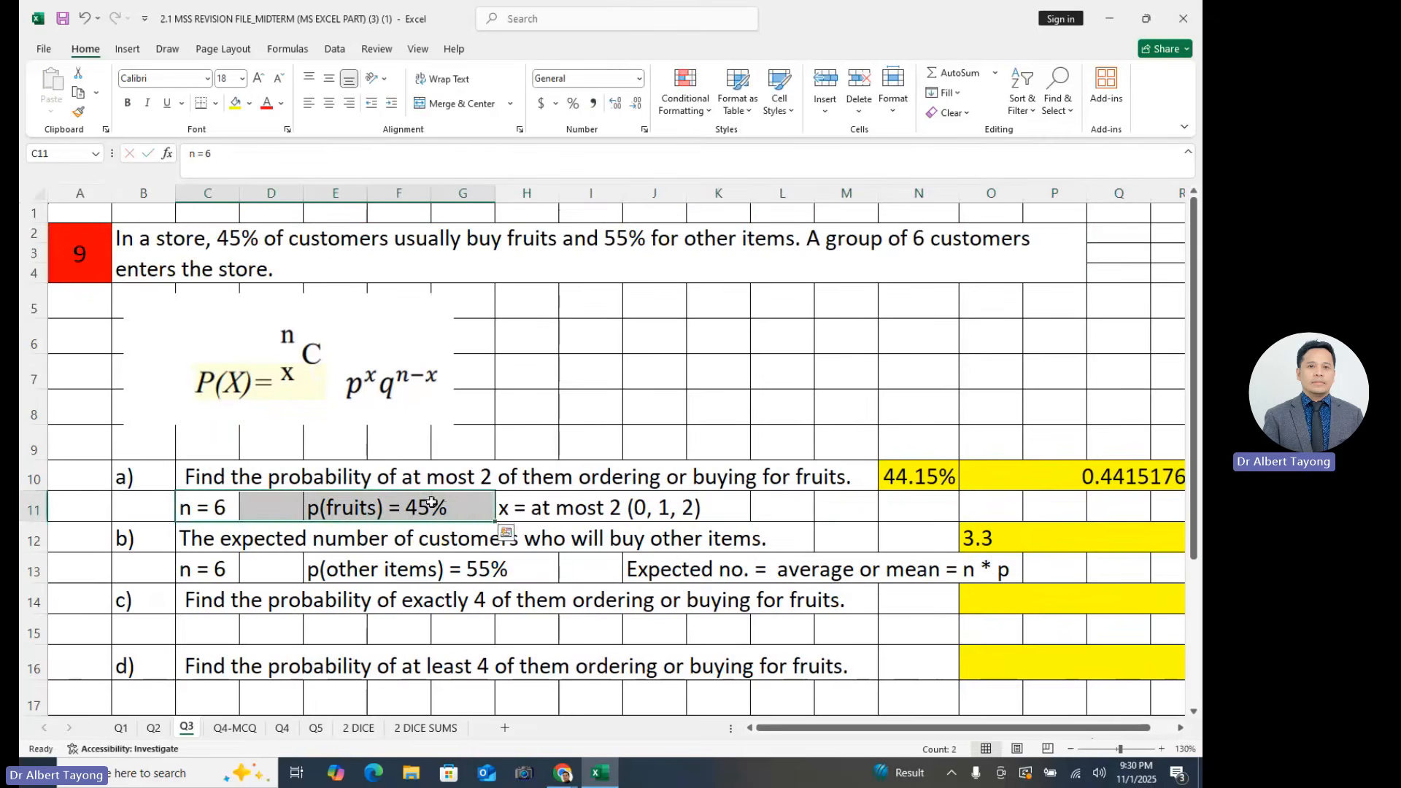
key("ctrl+c")
left_click(218, 570)
left_click(217, 629)
key("ctrl+v")
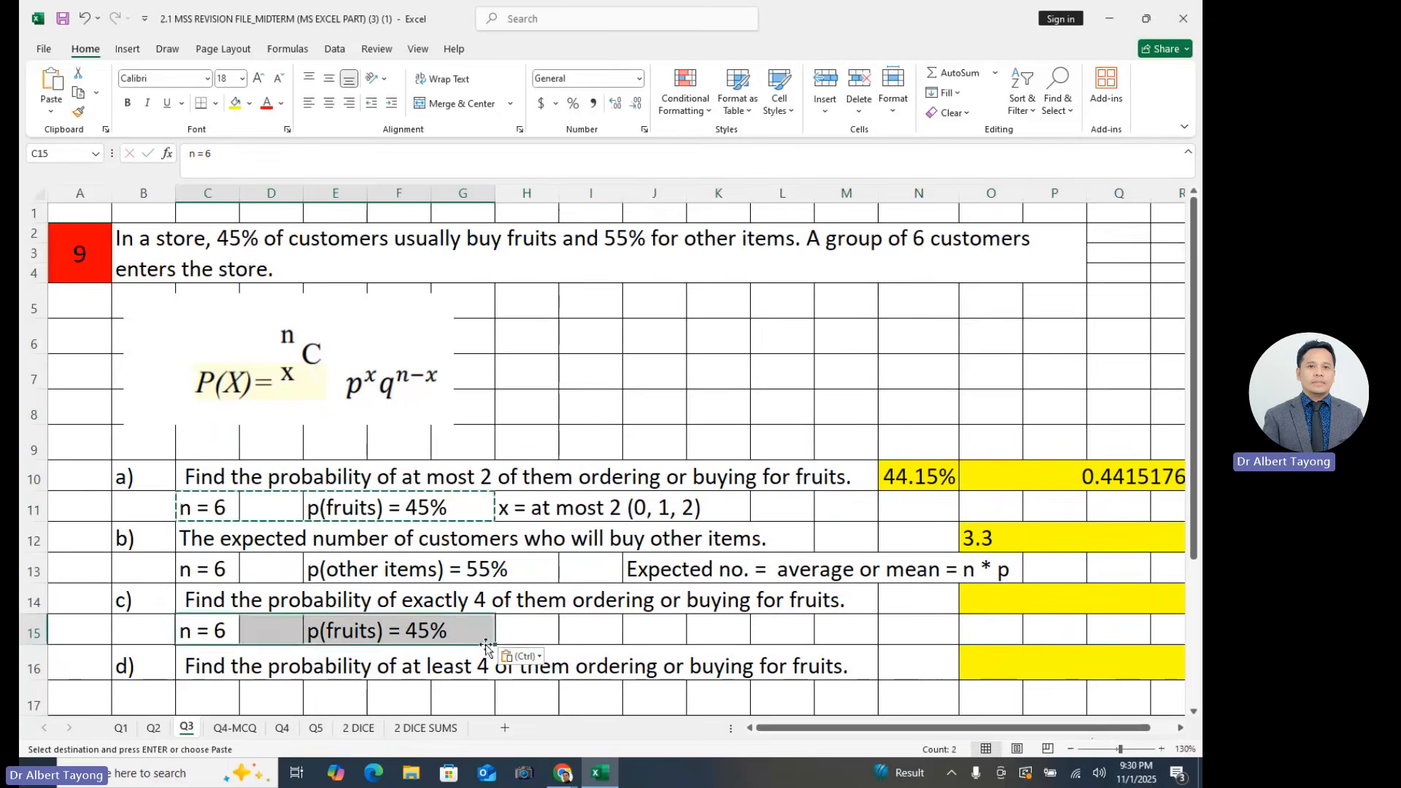
left_click(594, 628)
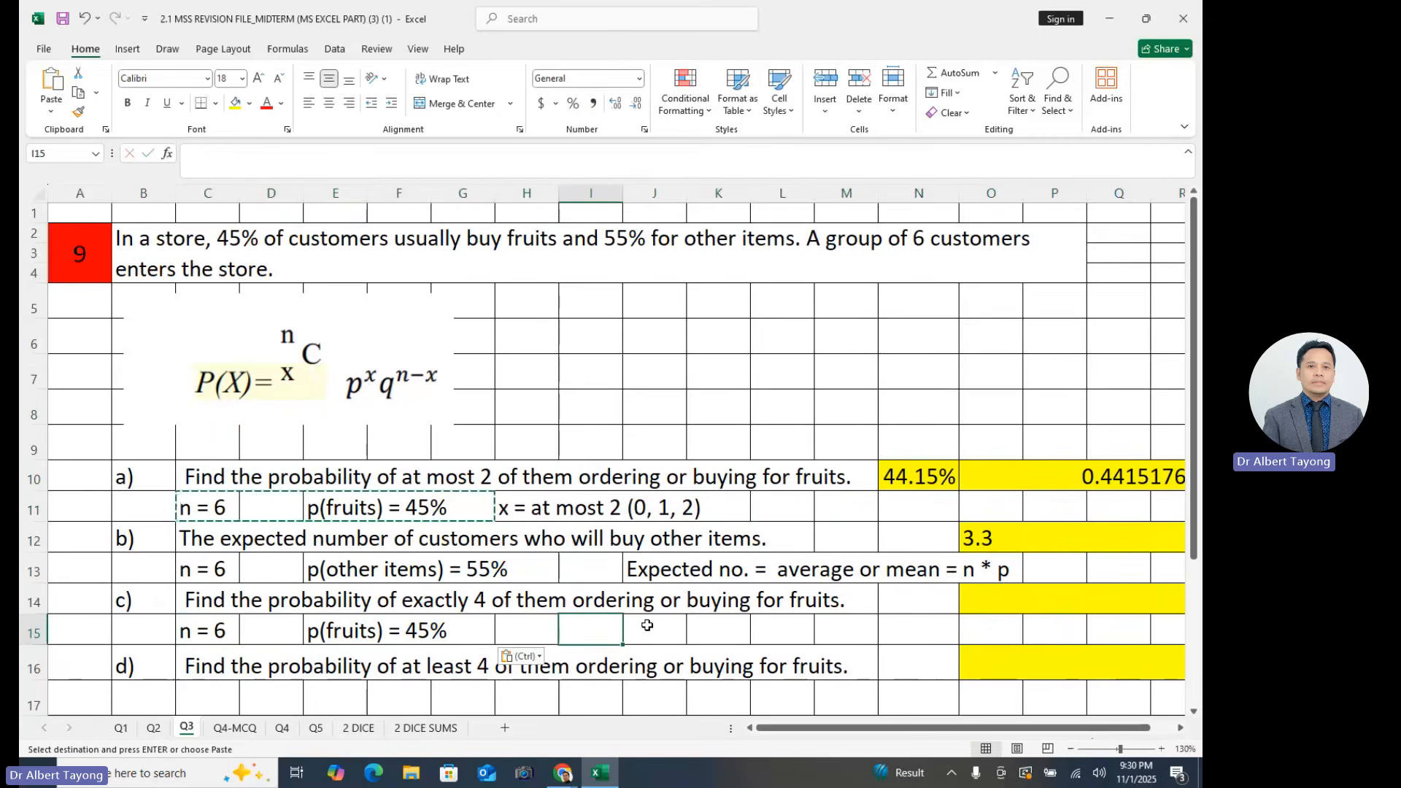
type("x = 4")
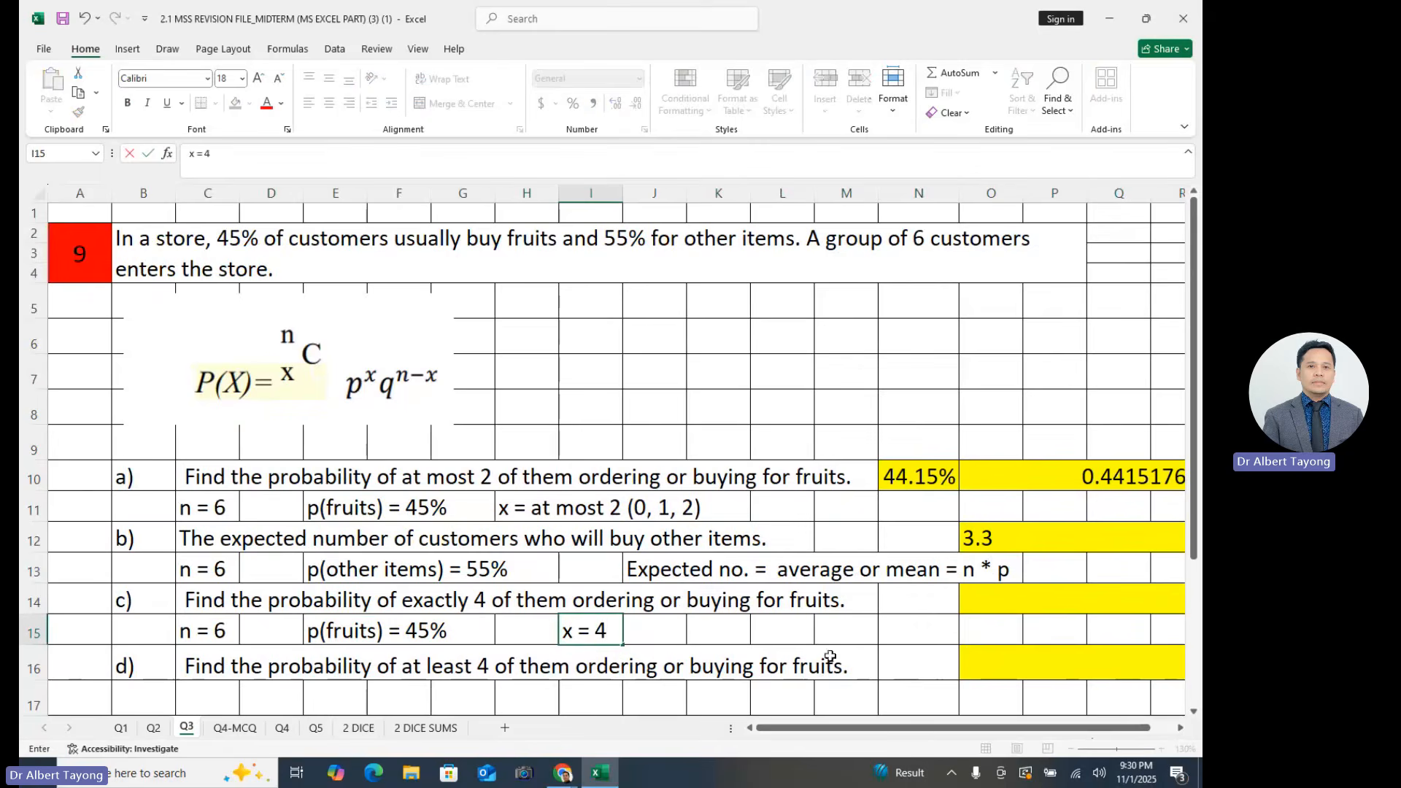
- Start a BINOM.DIST formula in cell O14 for part c) and open its function arguments
scroll(1009, 571, "down", 1)
left_click(987, 541)
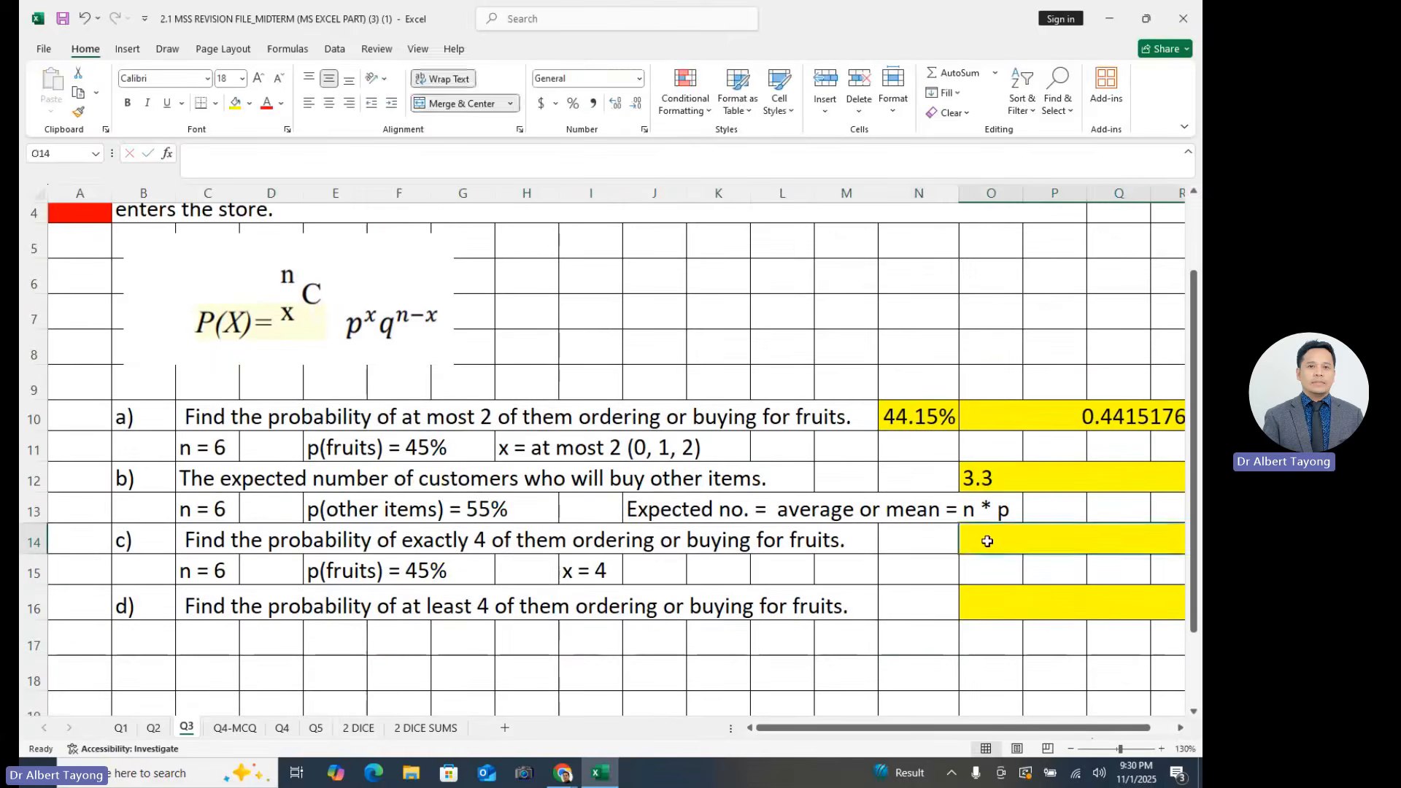
type("=bimn")
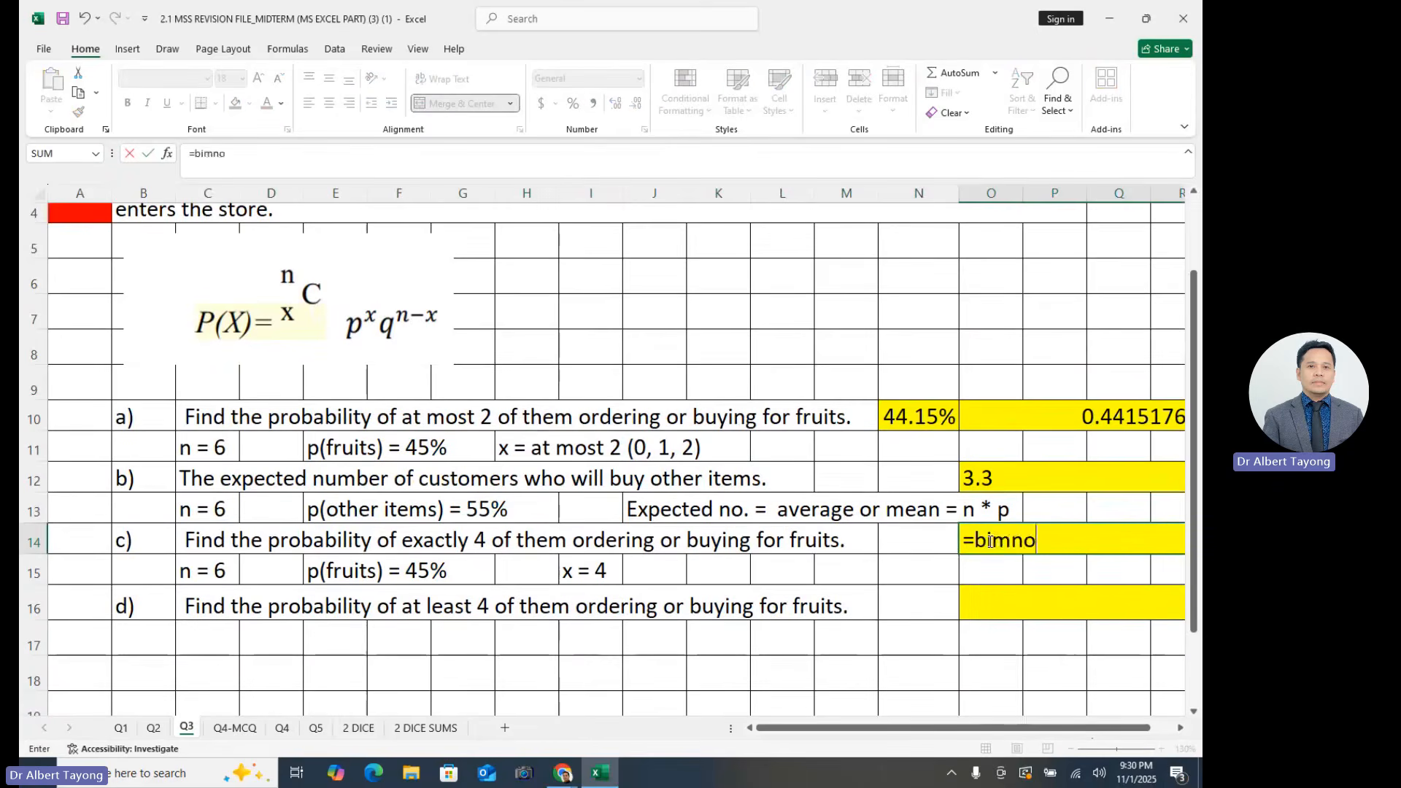
type("o")
key("BackSpace")
key("BackSpace")
key("BackSpace")
type("nom")
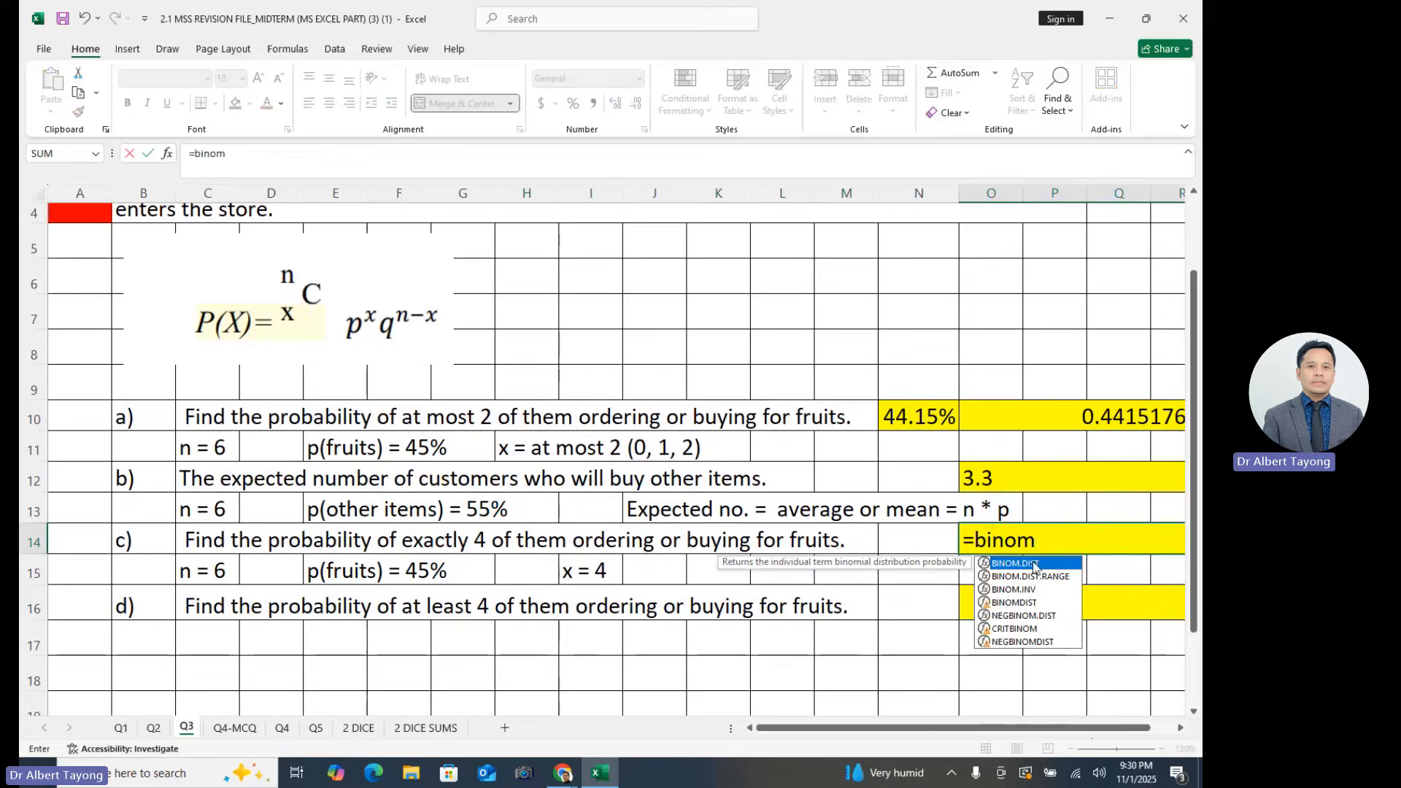
double_click(1034, 565)
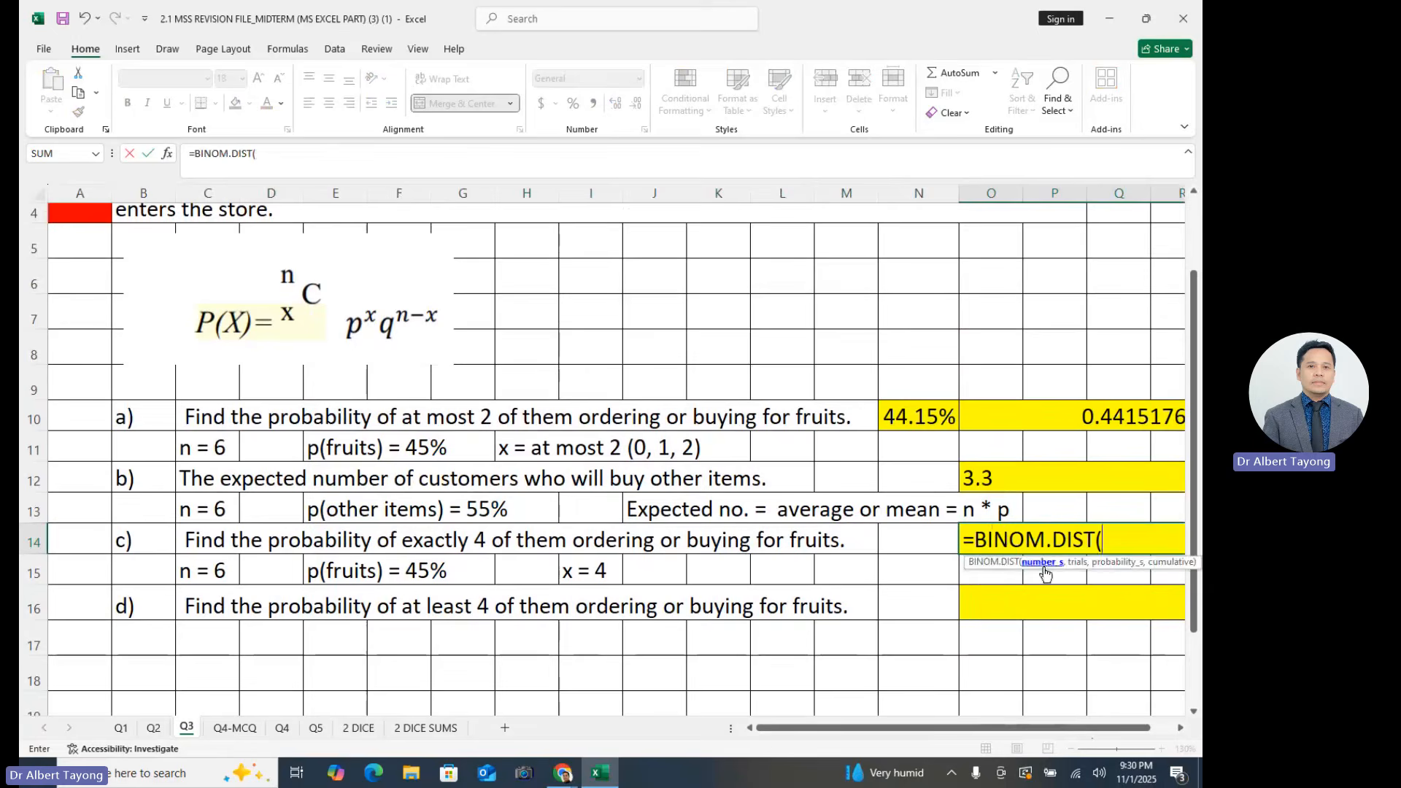
left_click(167, 155)
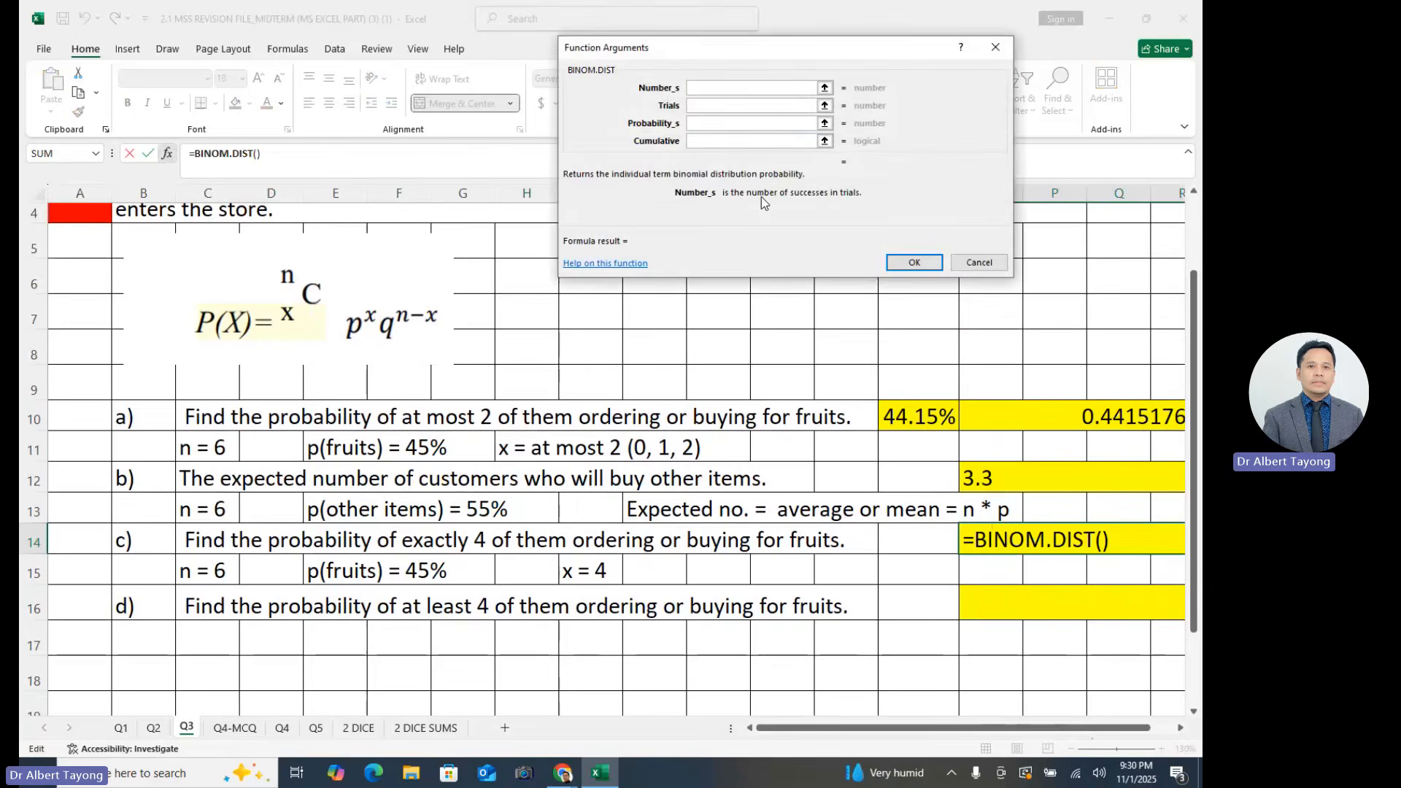
- Complete the BINOM.DIST formula with Number_s 4, Trials 6, Probability_s 45% and Cumulative 0
type("4")
left_click(741, 105)
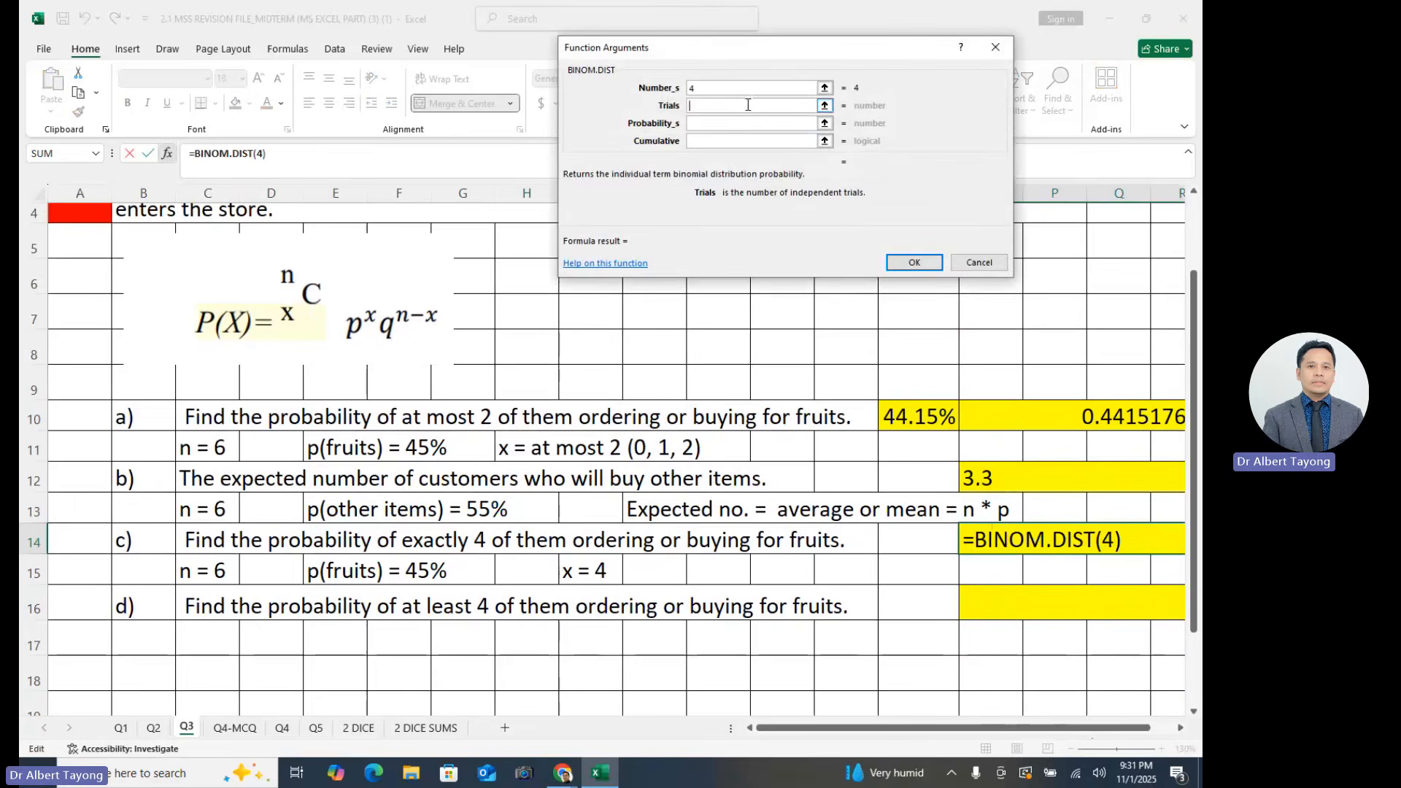
type("6")
left_click(723, 124)
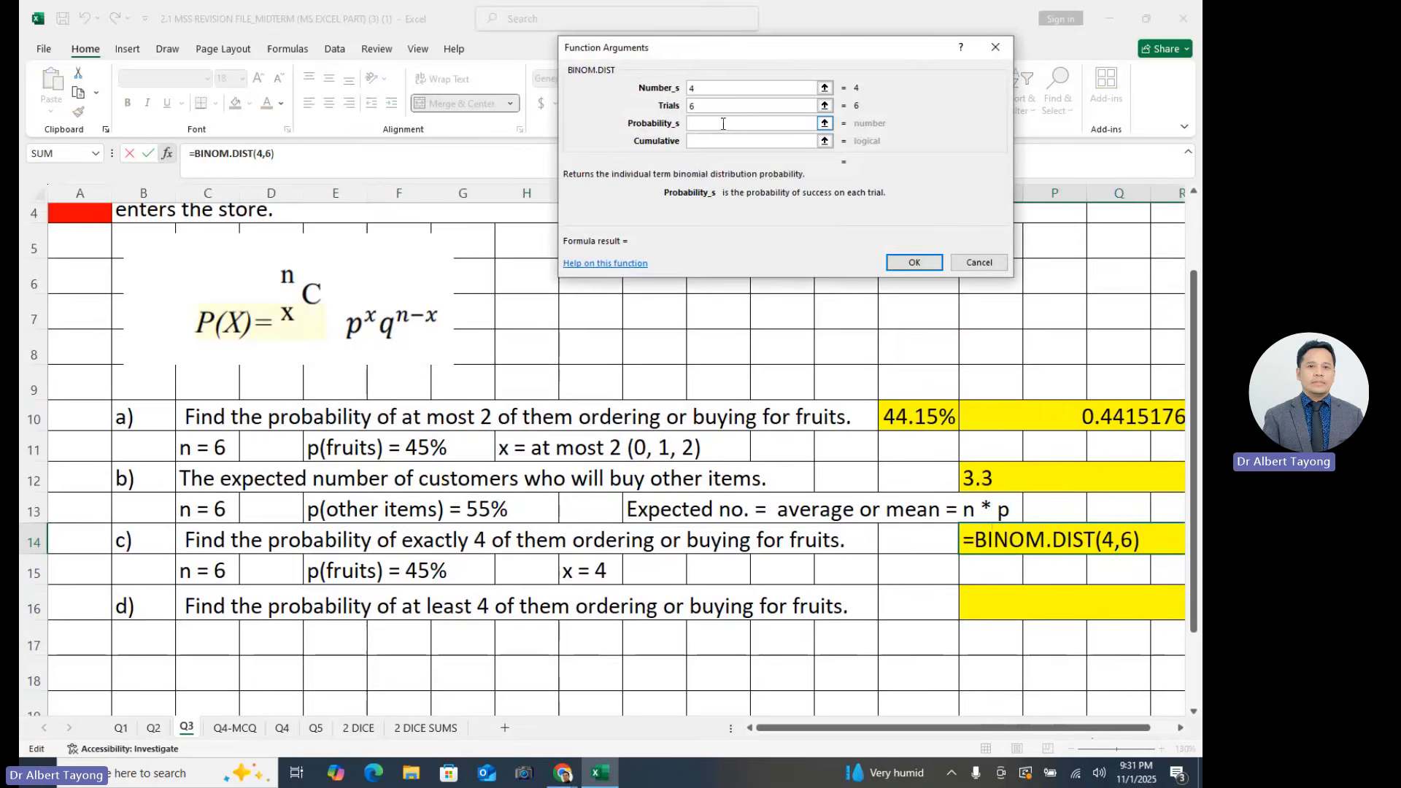
type("45%")
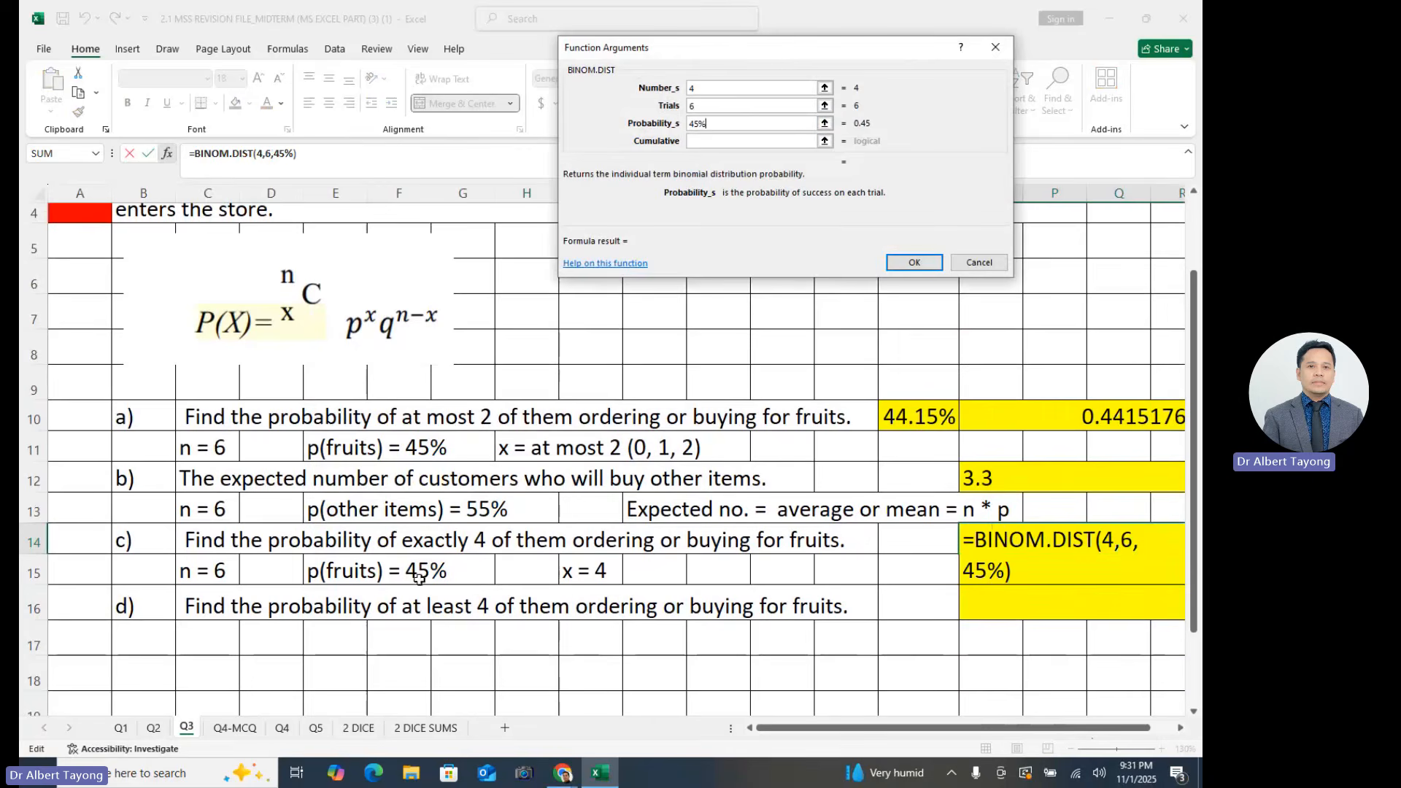
left_click(725, 140)
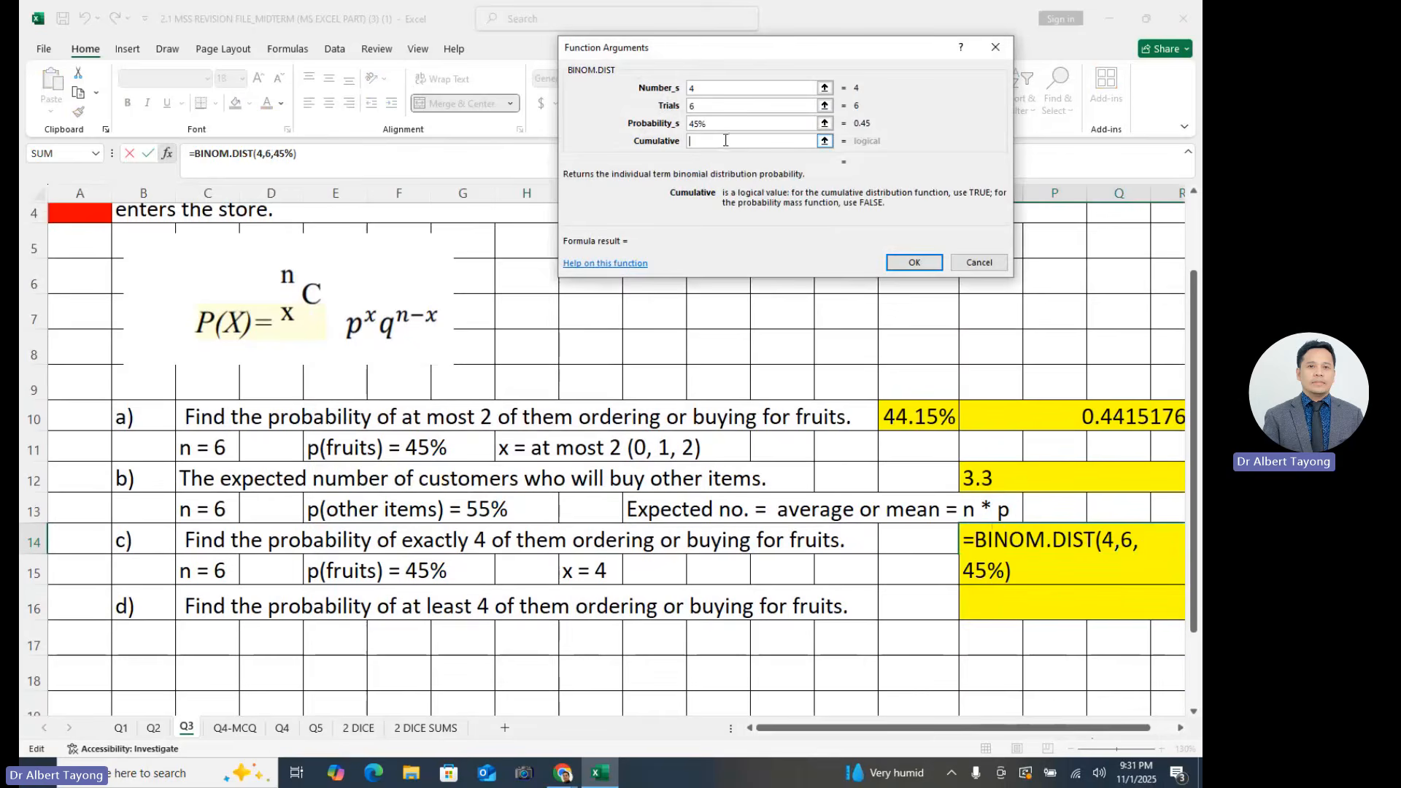
type("0")
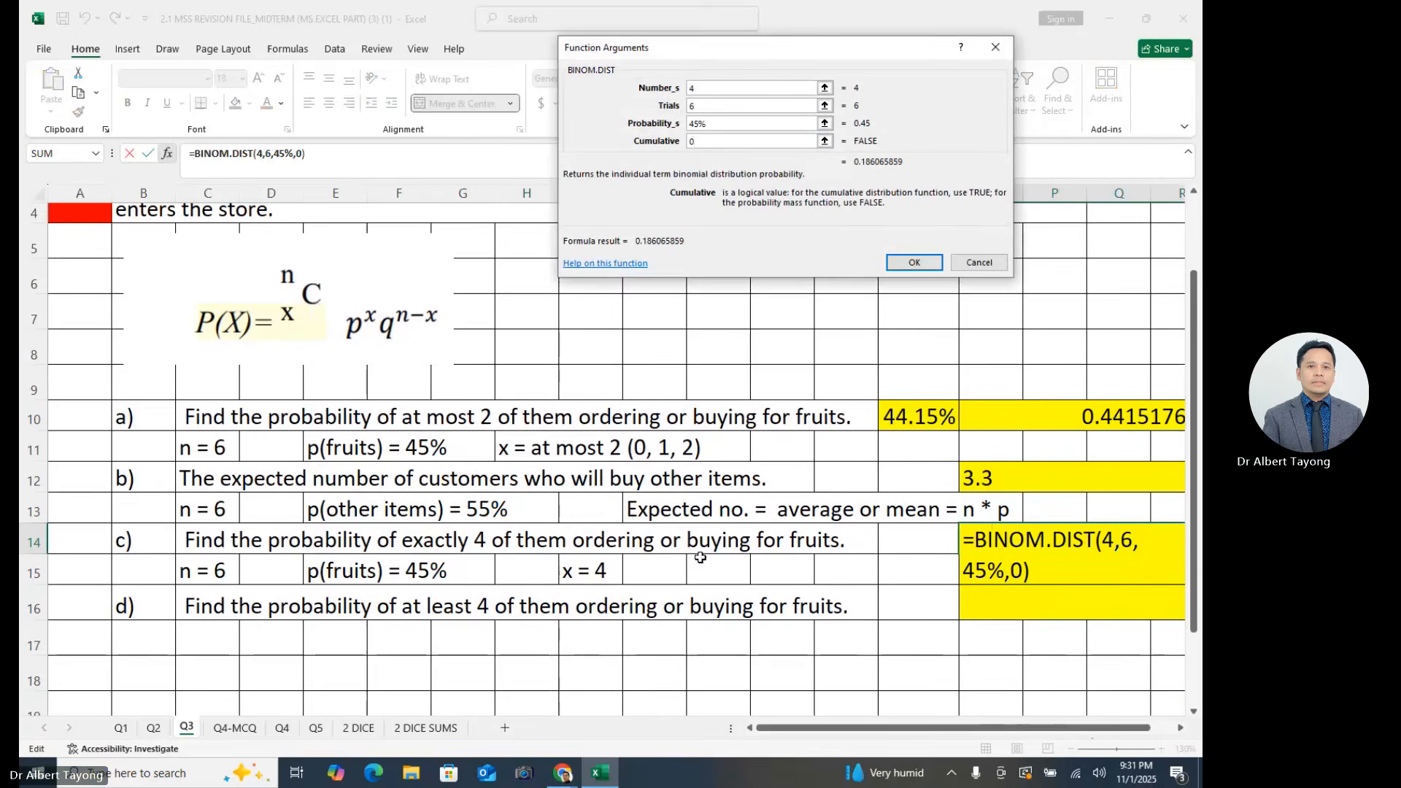
key("Return")
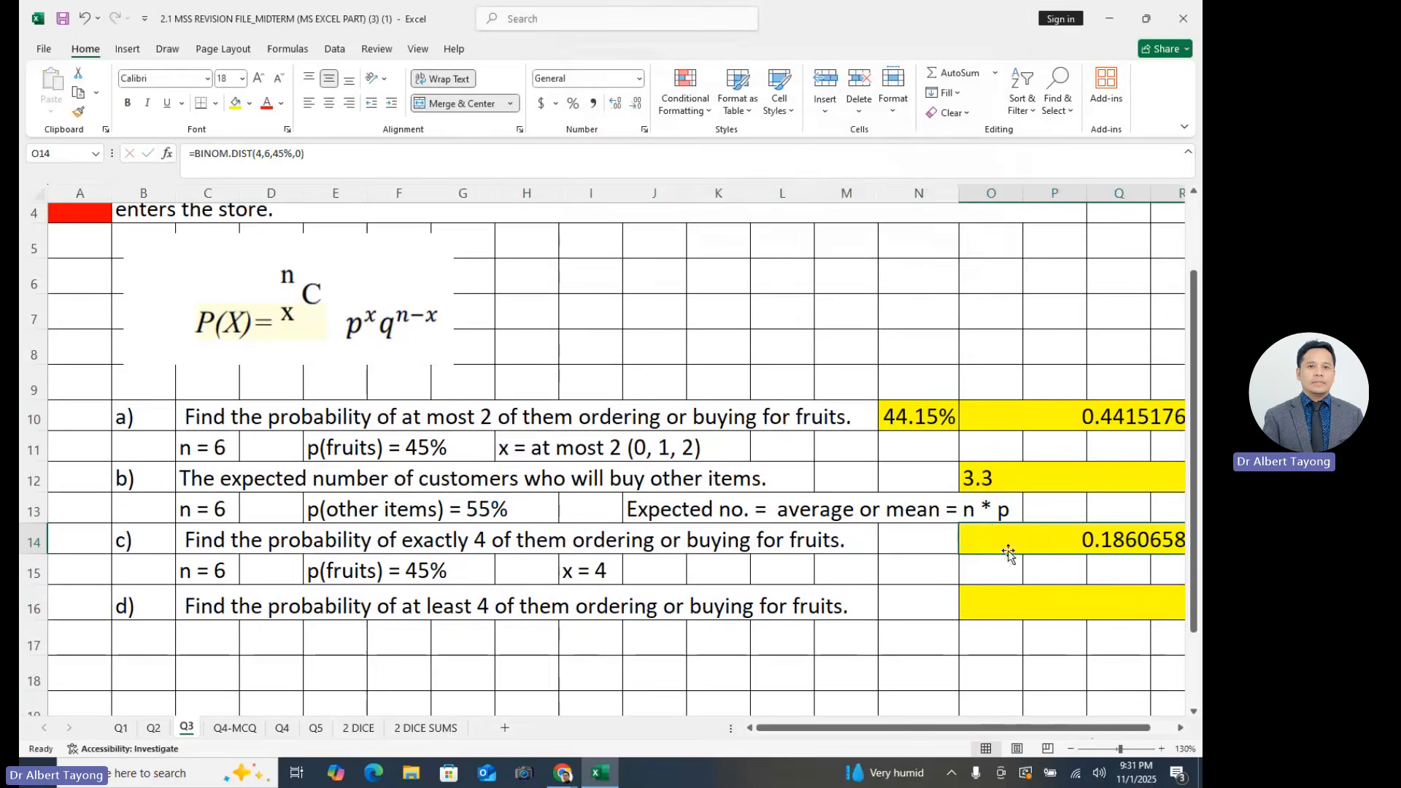
- Reference the part c) answer in cell N14 with =O14 and format it as a percentage with two decimals
left_click(927, 544)
type("=")
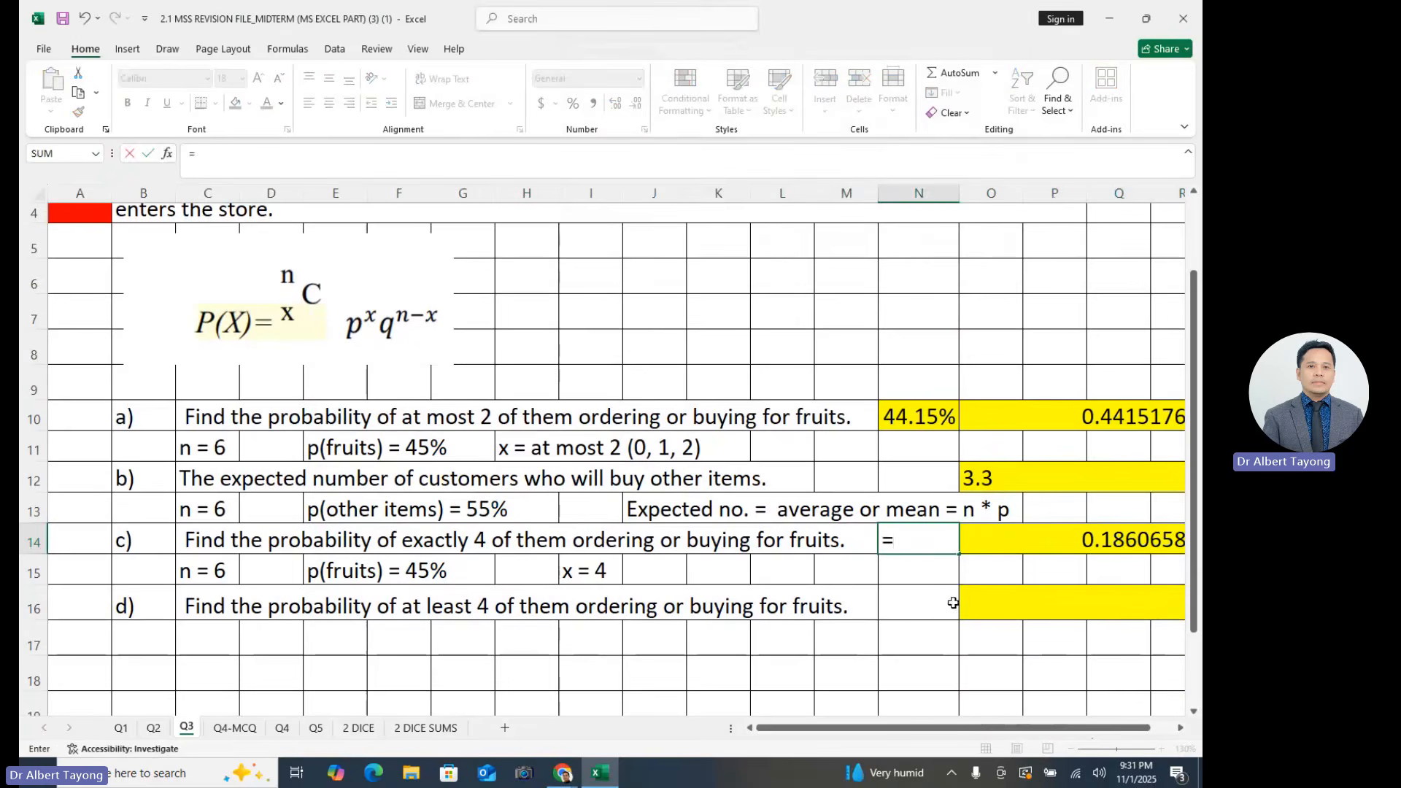
left_click(1091, 541)
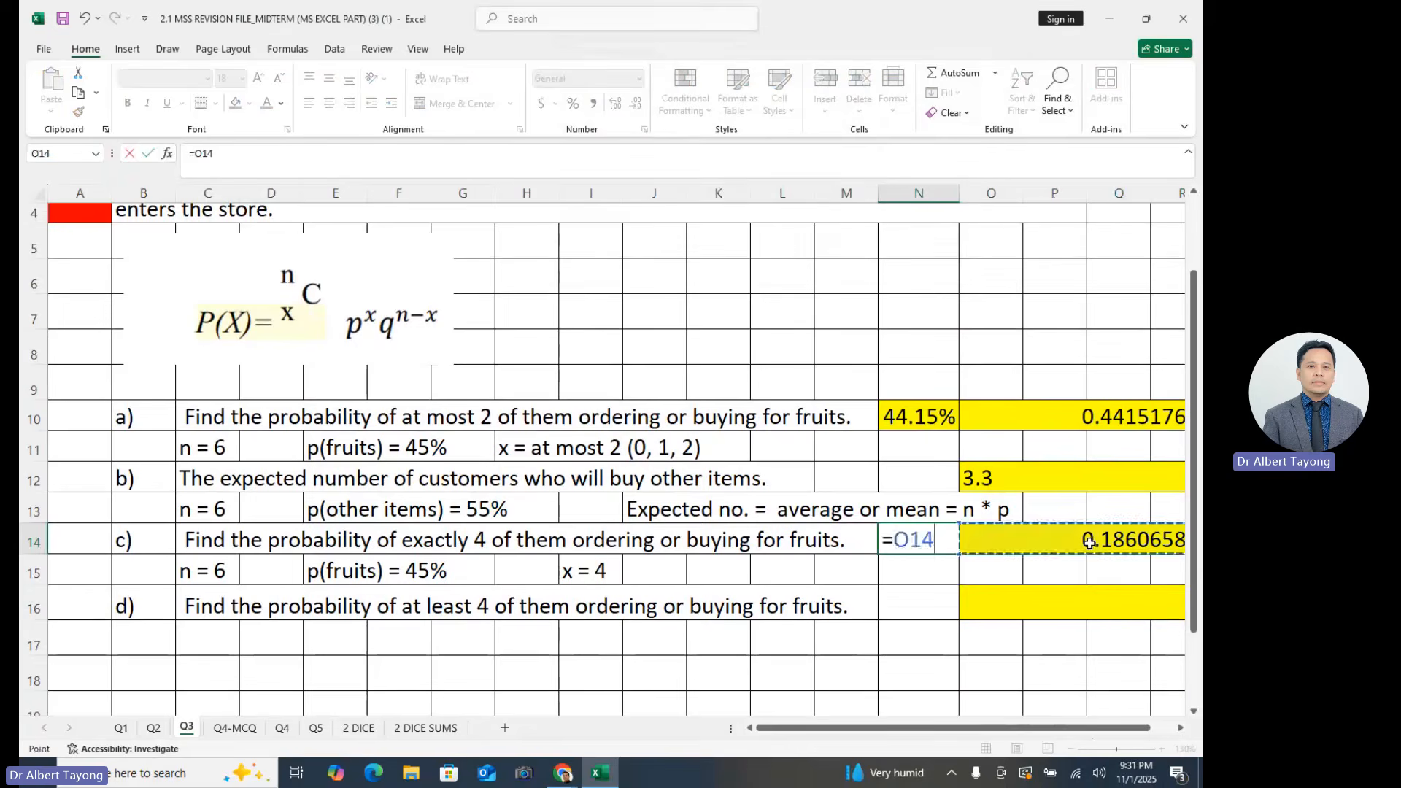
key("Return")
left_click(924, 529)
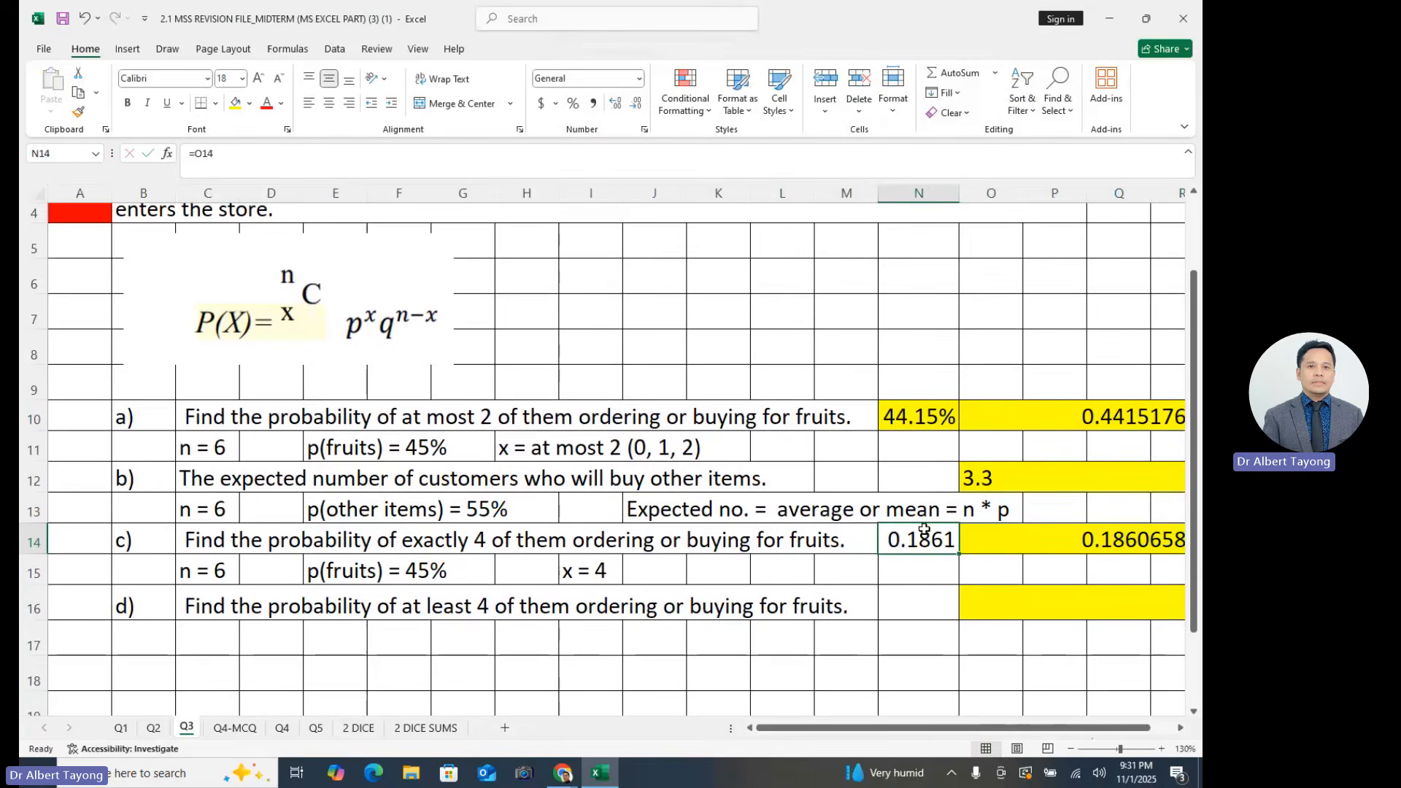
left_click(574, 106)
left_click(617, 105)
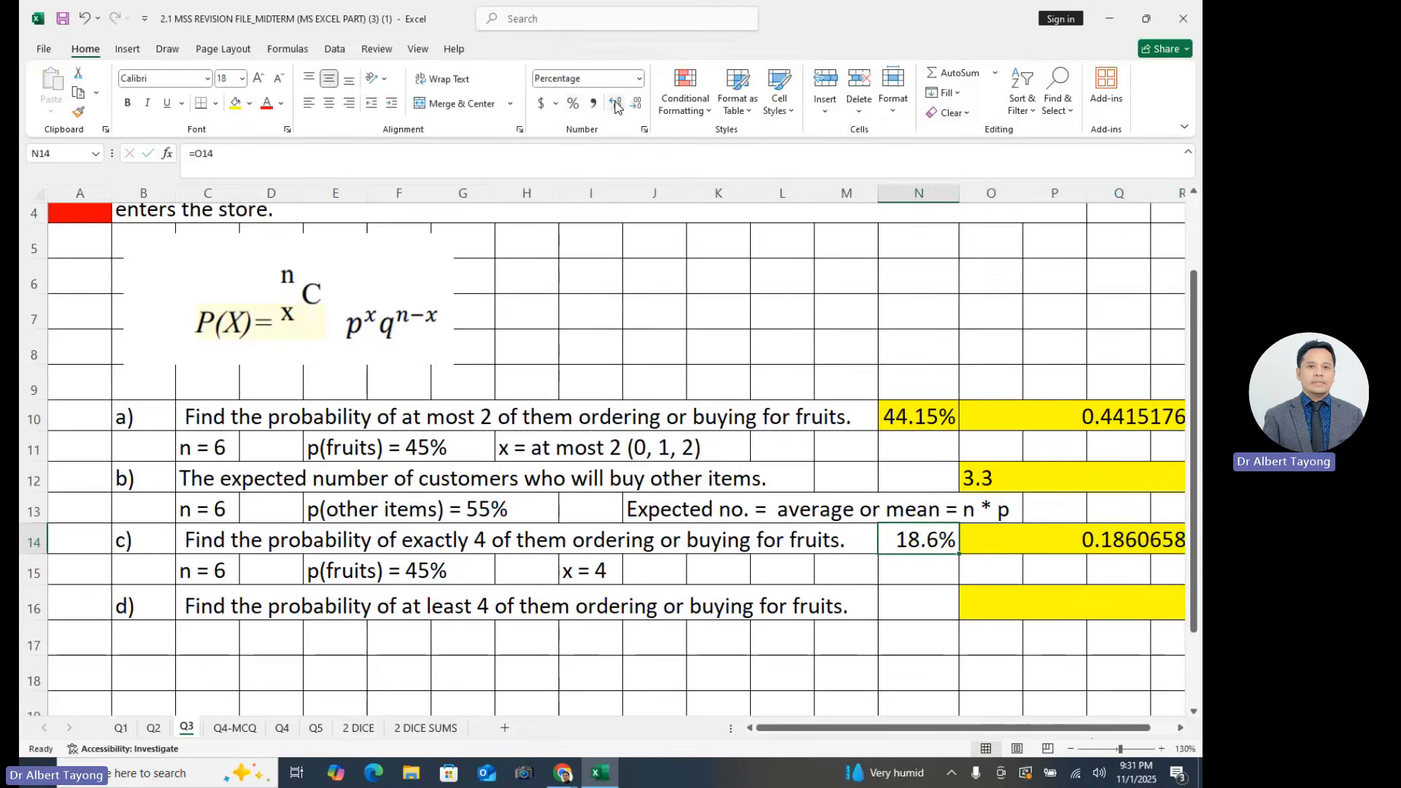
left_click(617, 106)
- Fill cell N14 with yellow
left_click(1108, 669)
left_click(935, 540)
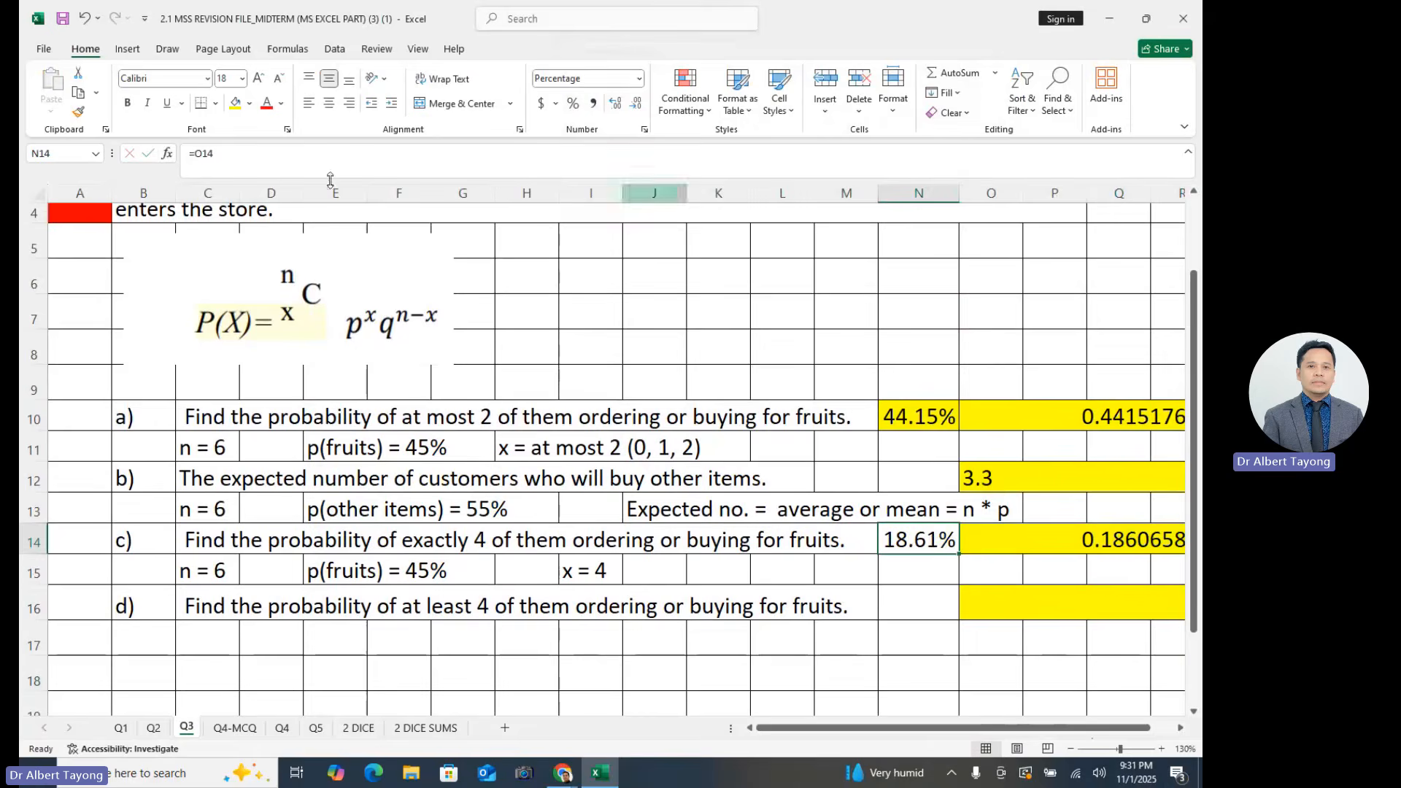
left_click(250, 102)
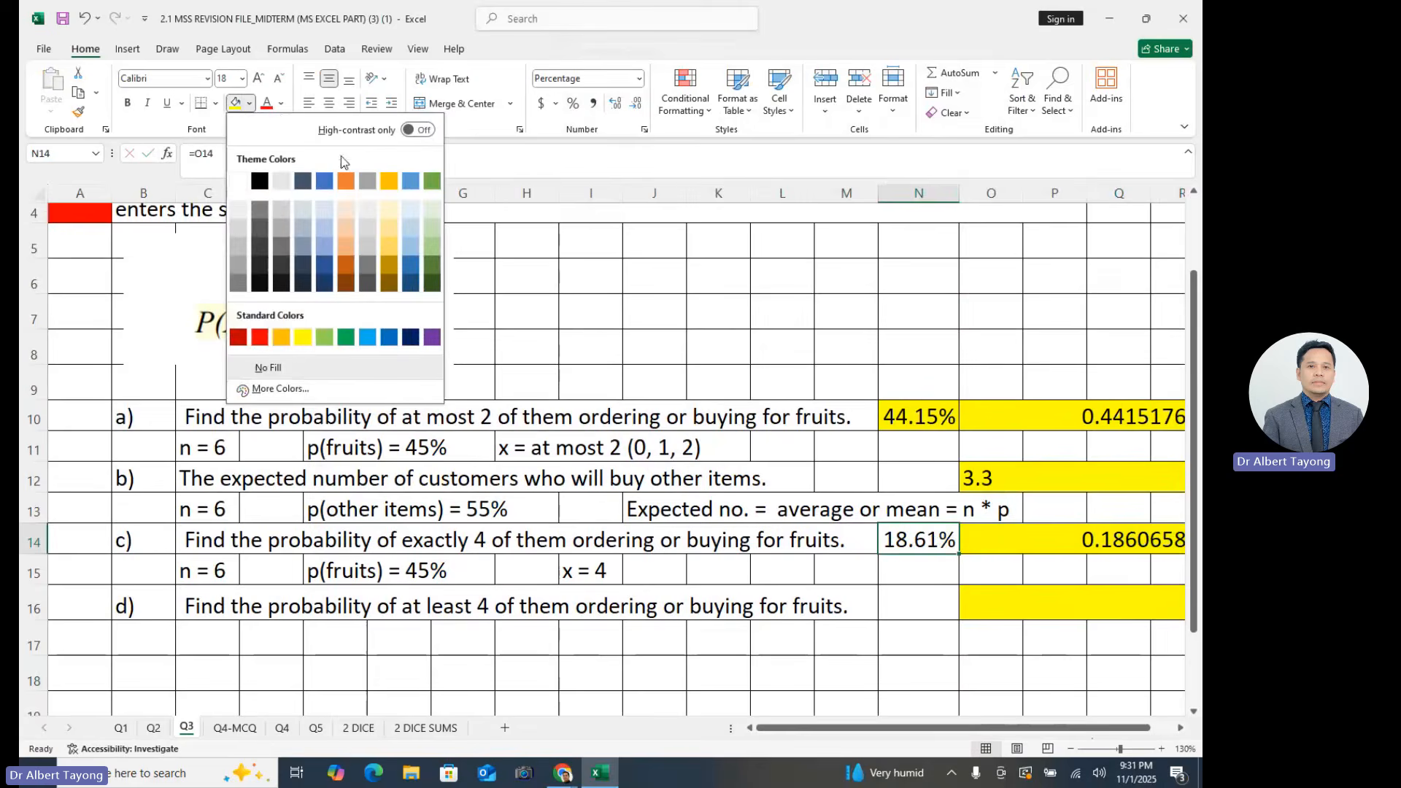
left_click(235, 106)
- Examine the part d) question about at least 4 customers buying fruits
left_click(396, 619)
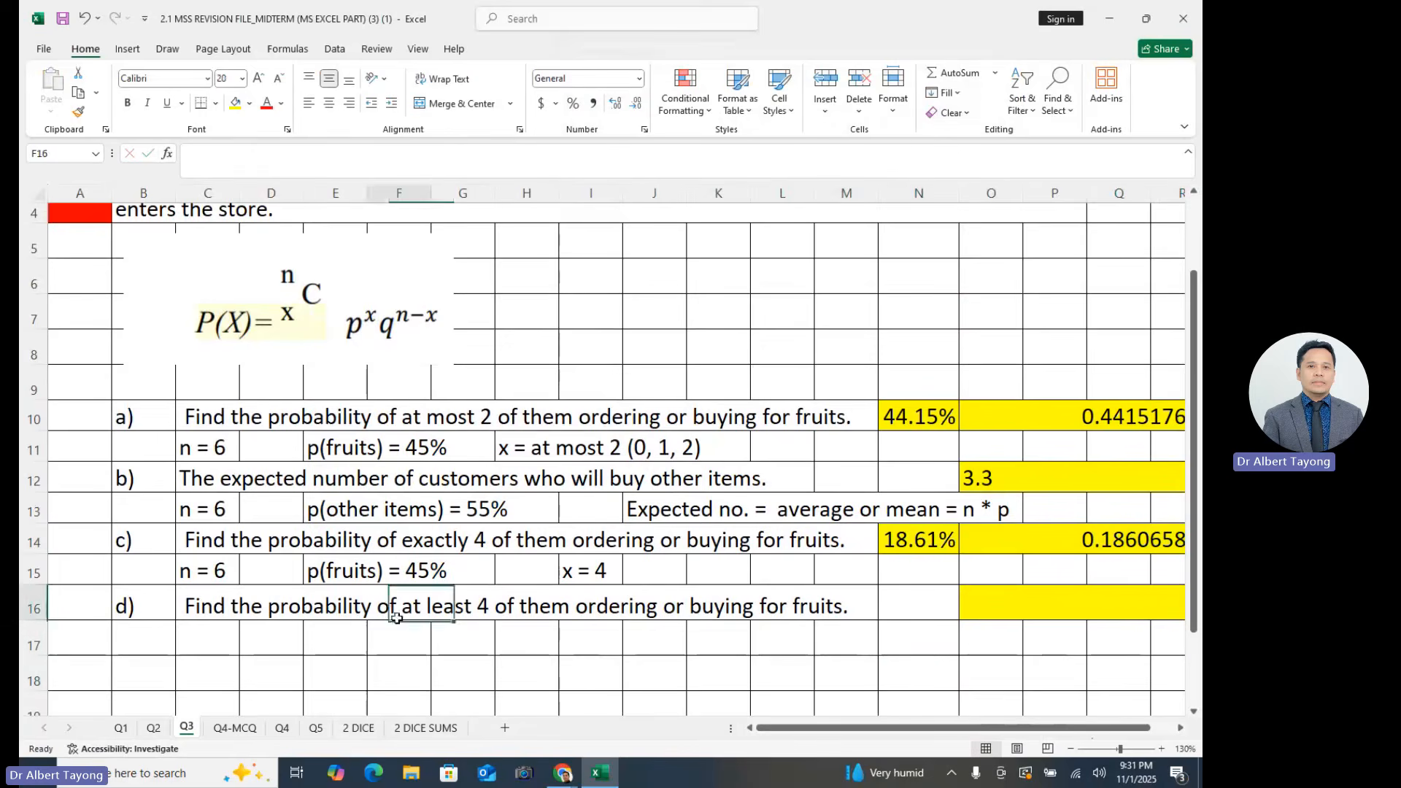
left_click(388, 630)
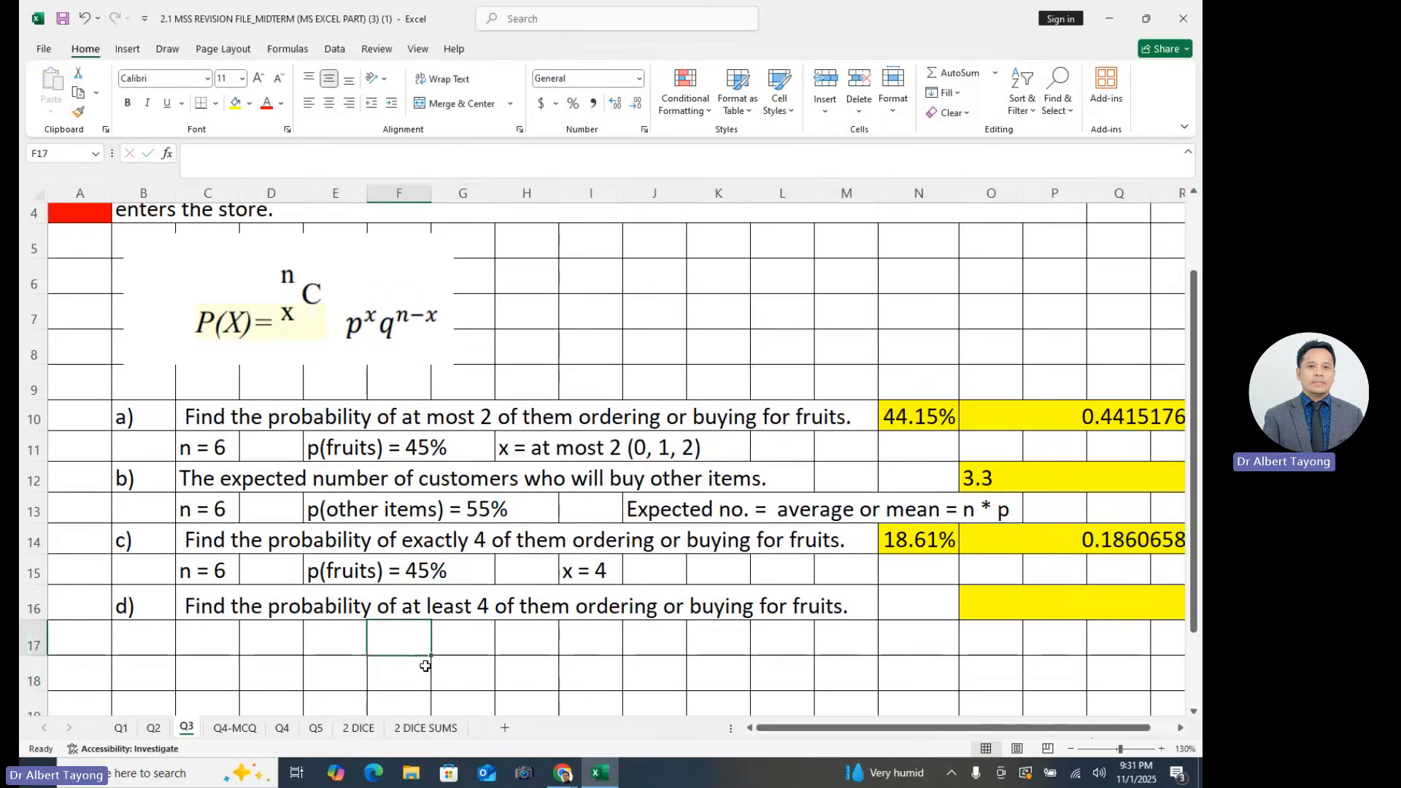
left_click(566, 640)
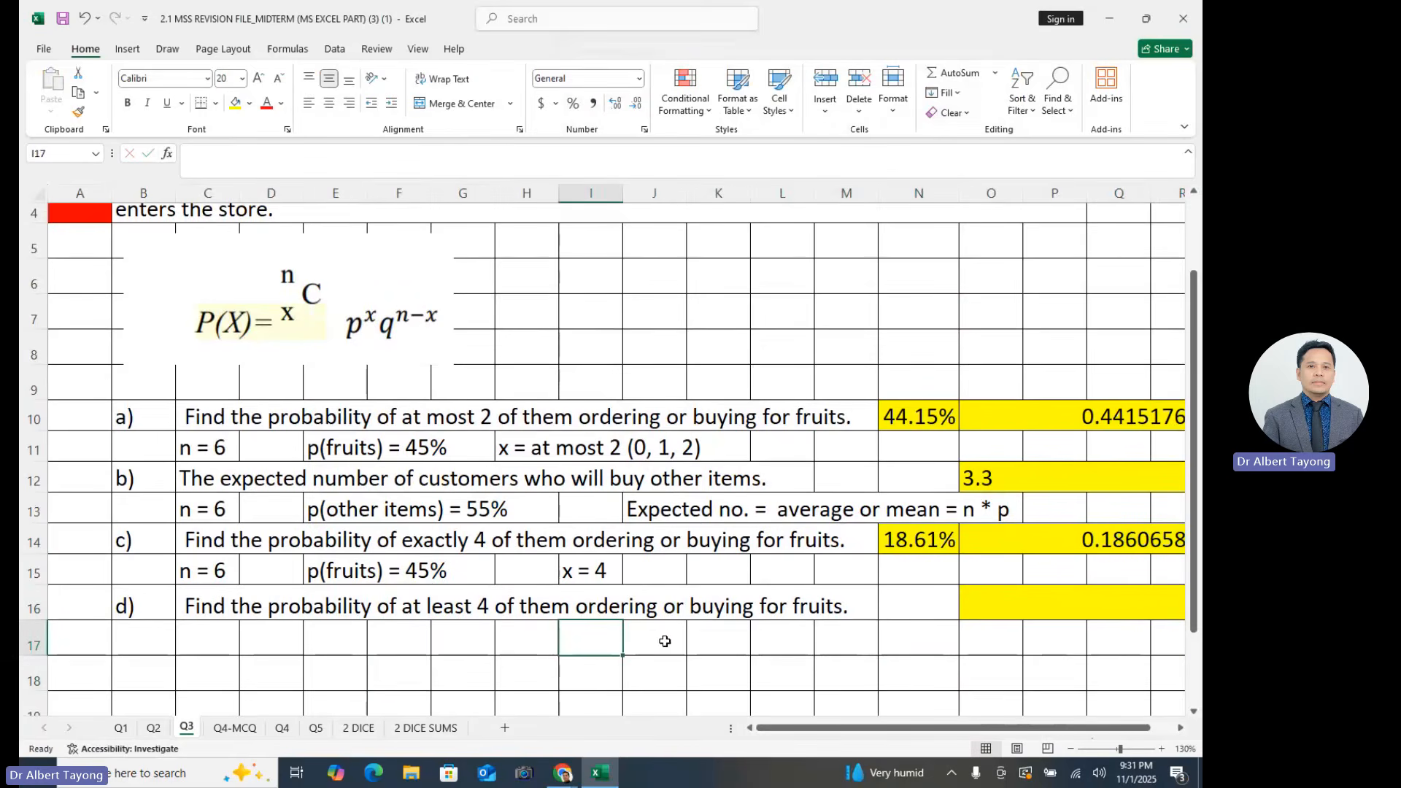
left_click(818, 611)
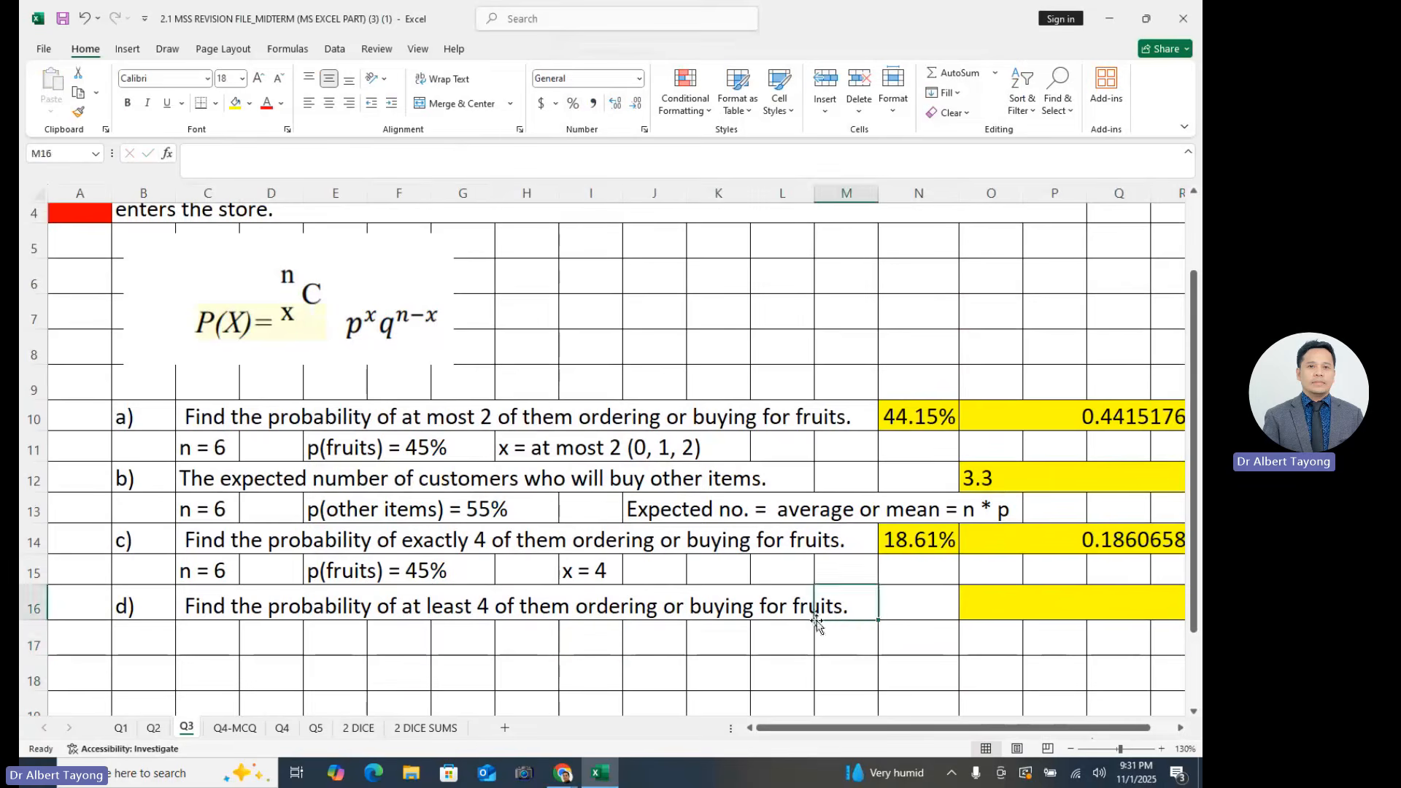
left_click(797, 629)
left_click(394, 639)
left_click(453, 613)
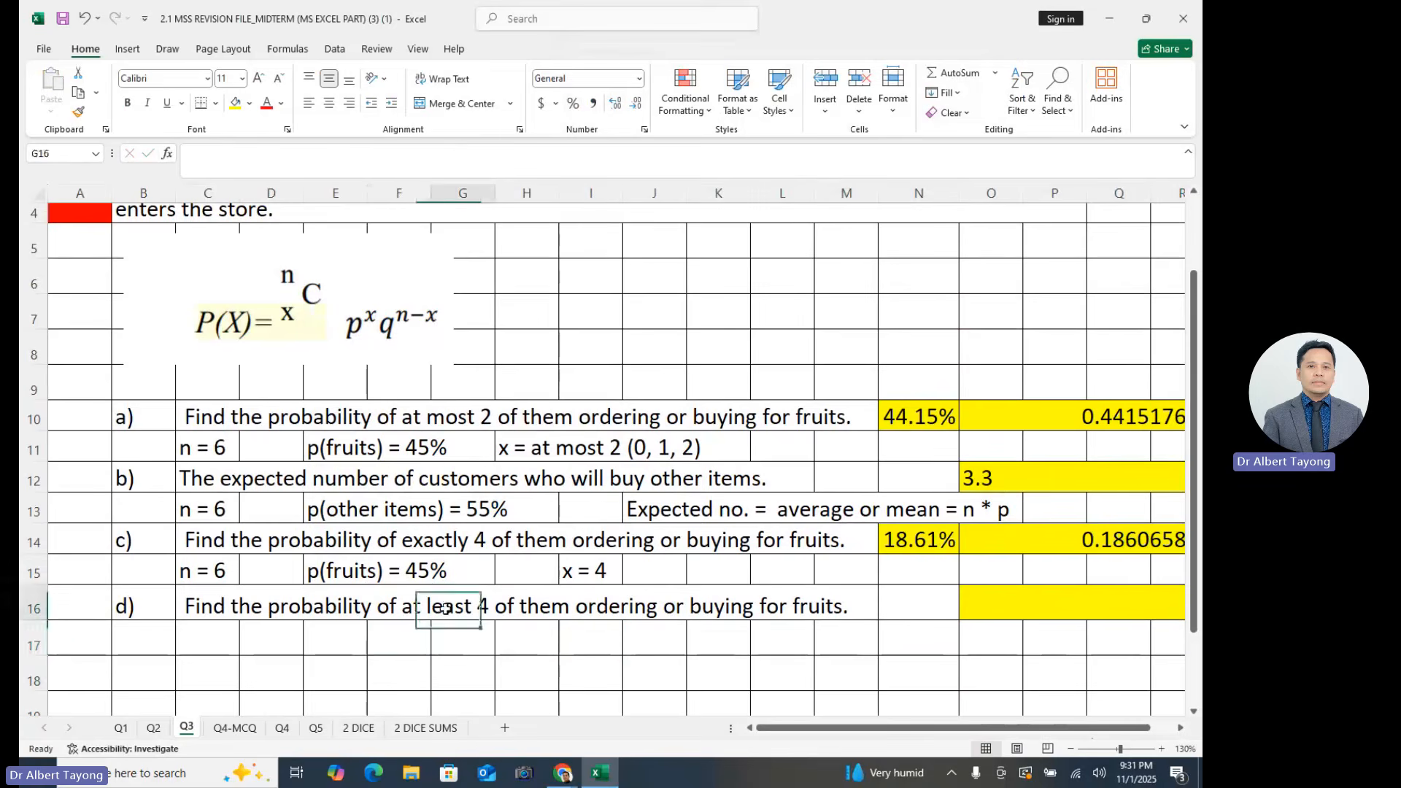
left_click(308, 640)
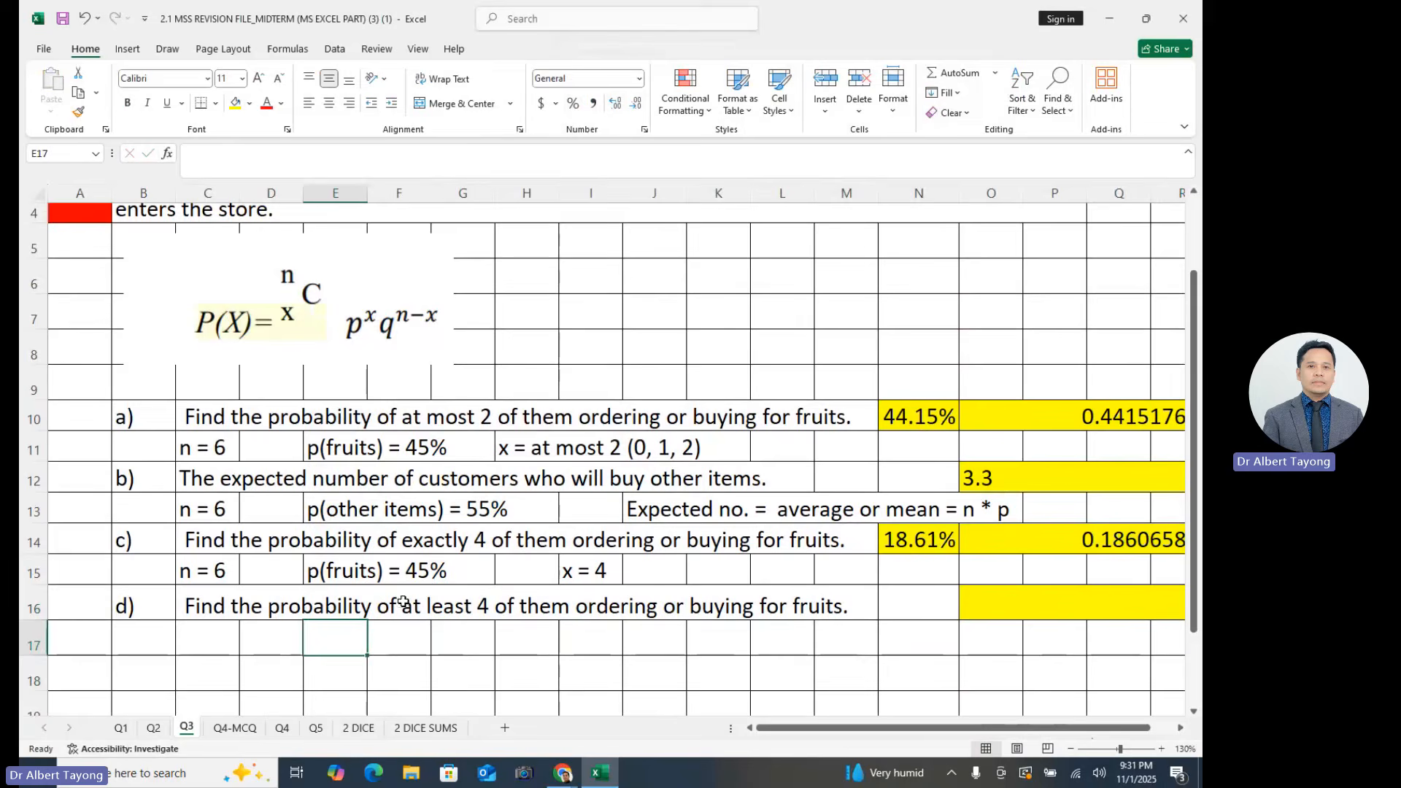
- Enter the label x in D17 and format rows 17 and 18 with centred text at font size 20
left_click(252, 647)
type("x")
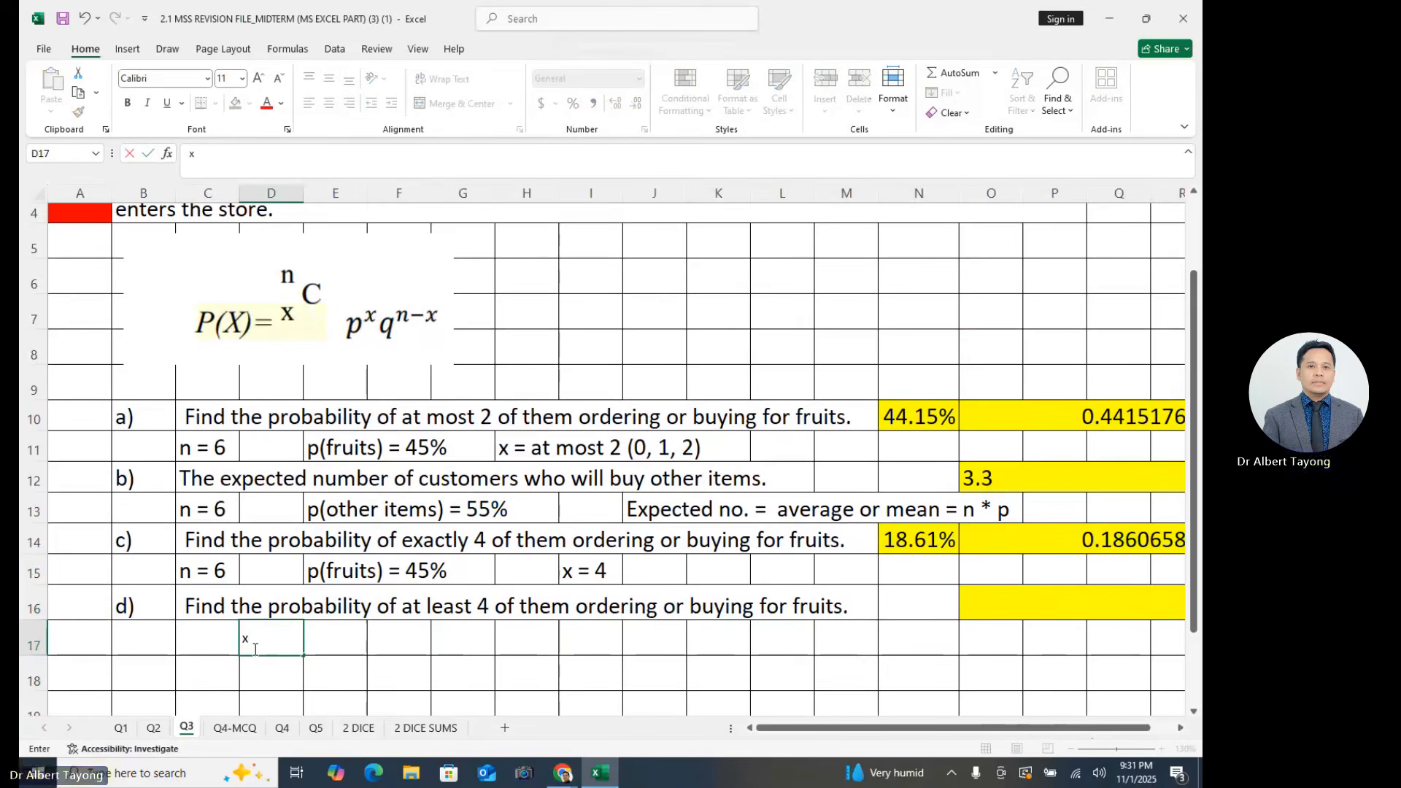
key("Return")
left_click_drag(24, 640, 25, 675)
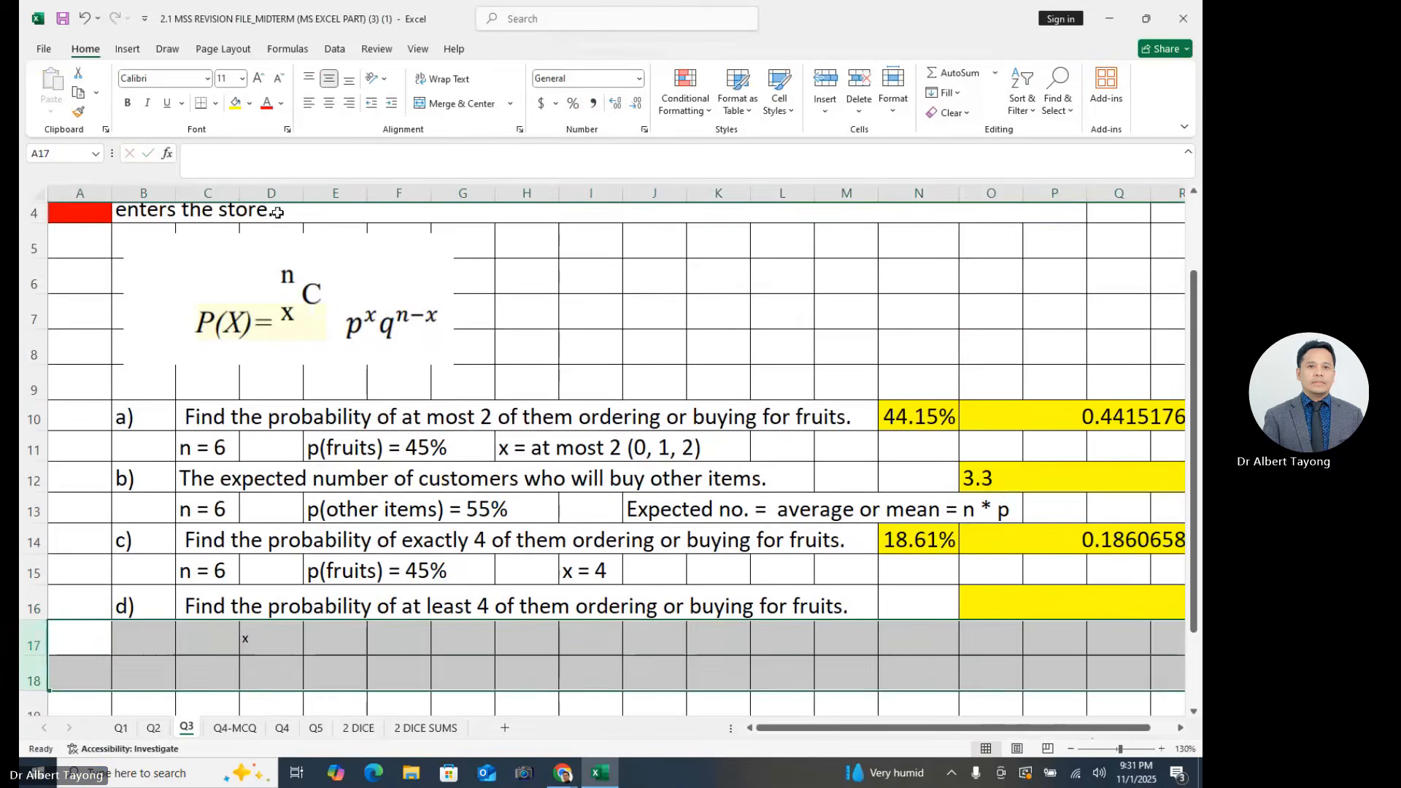
left_click(241, 78)
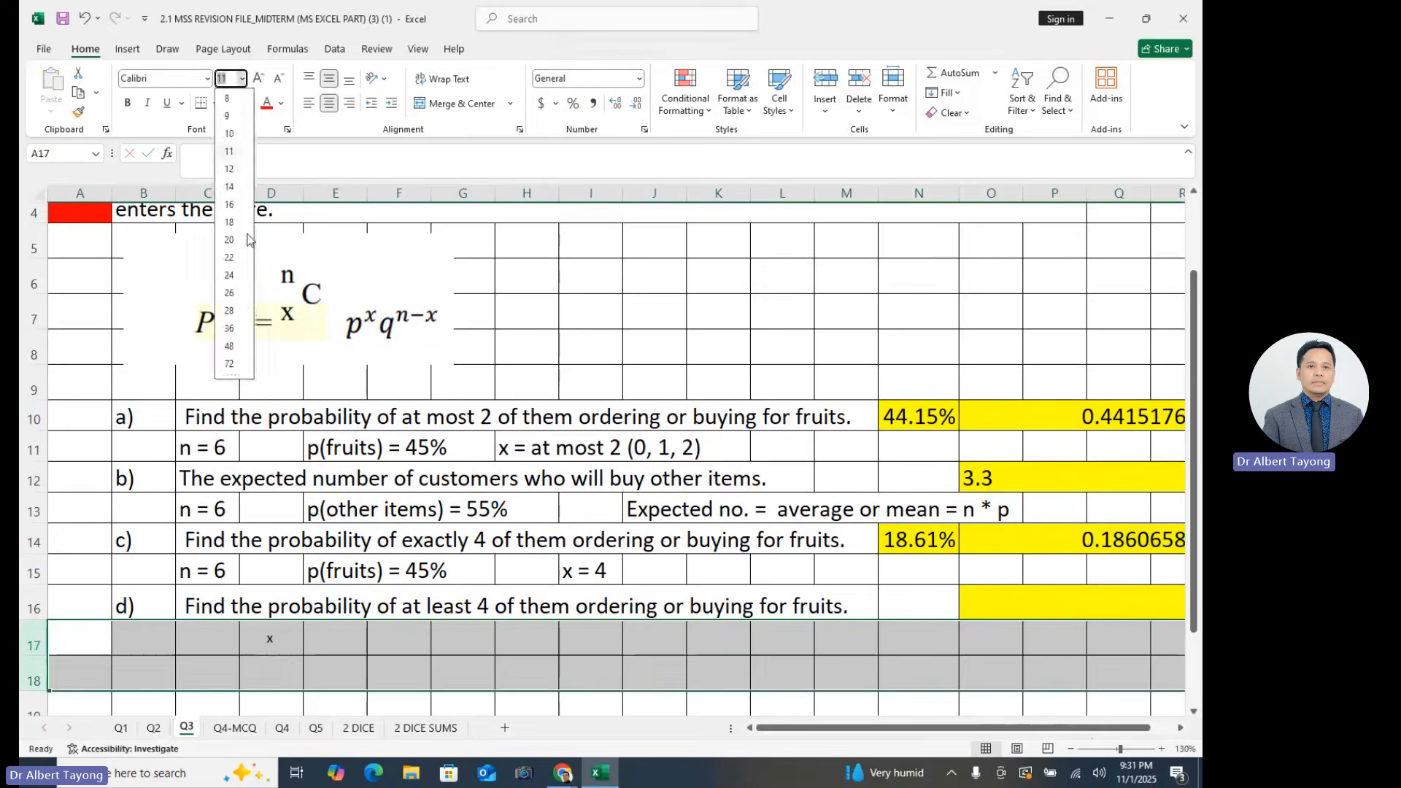
left_click(237, 239)
- Fill E17:K17 with the possible x values from 0 to 6 as a series
left_click(329, 639)
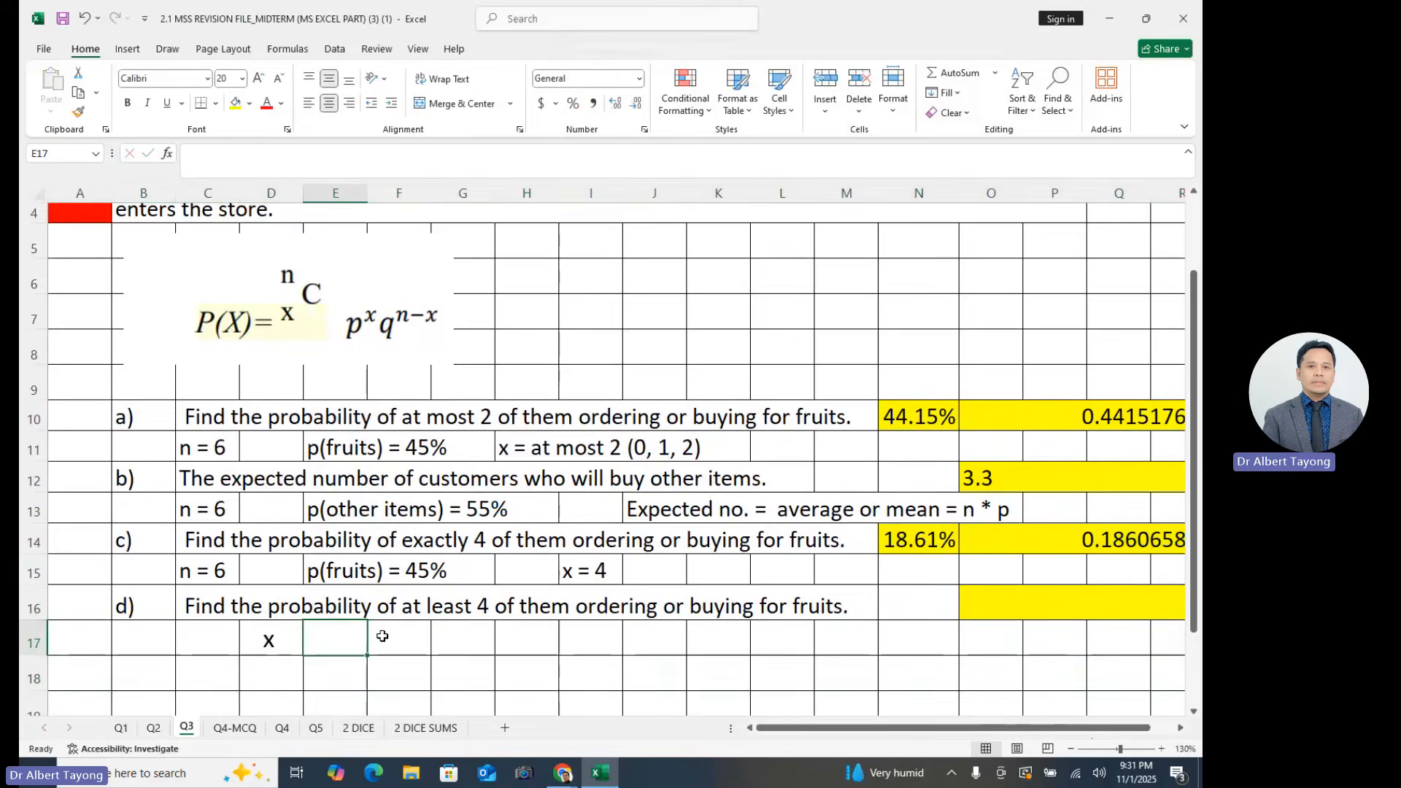
type("0")
left_click(416, 628)
type("1")
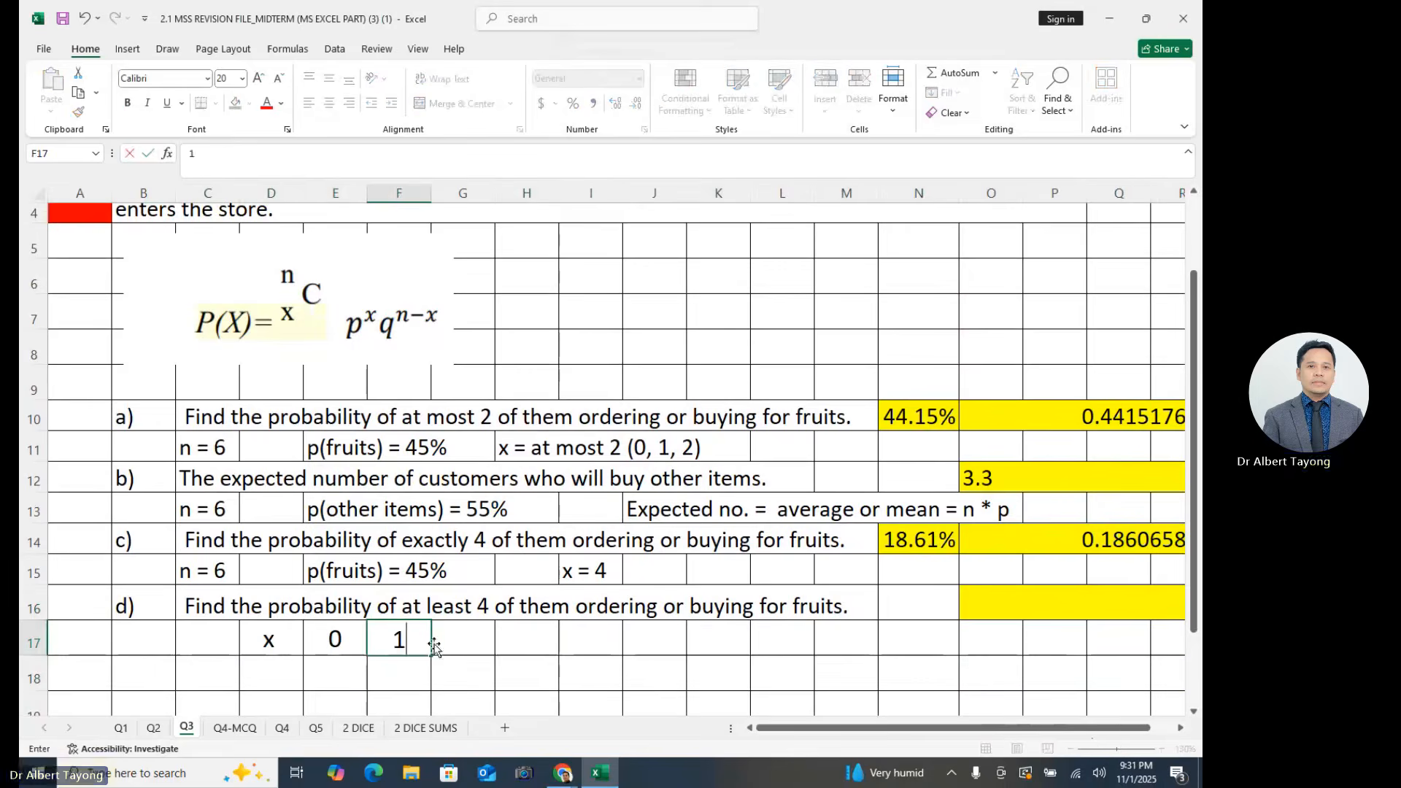
left_click(462, 634)
left_click_drag(345, 639, 750, 656)
left_click(505, 631)
left_click(726, 640)
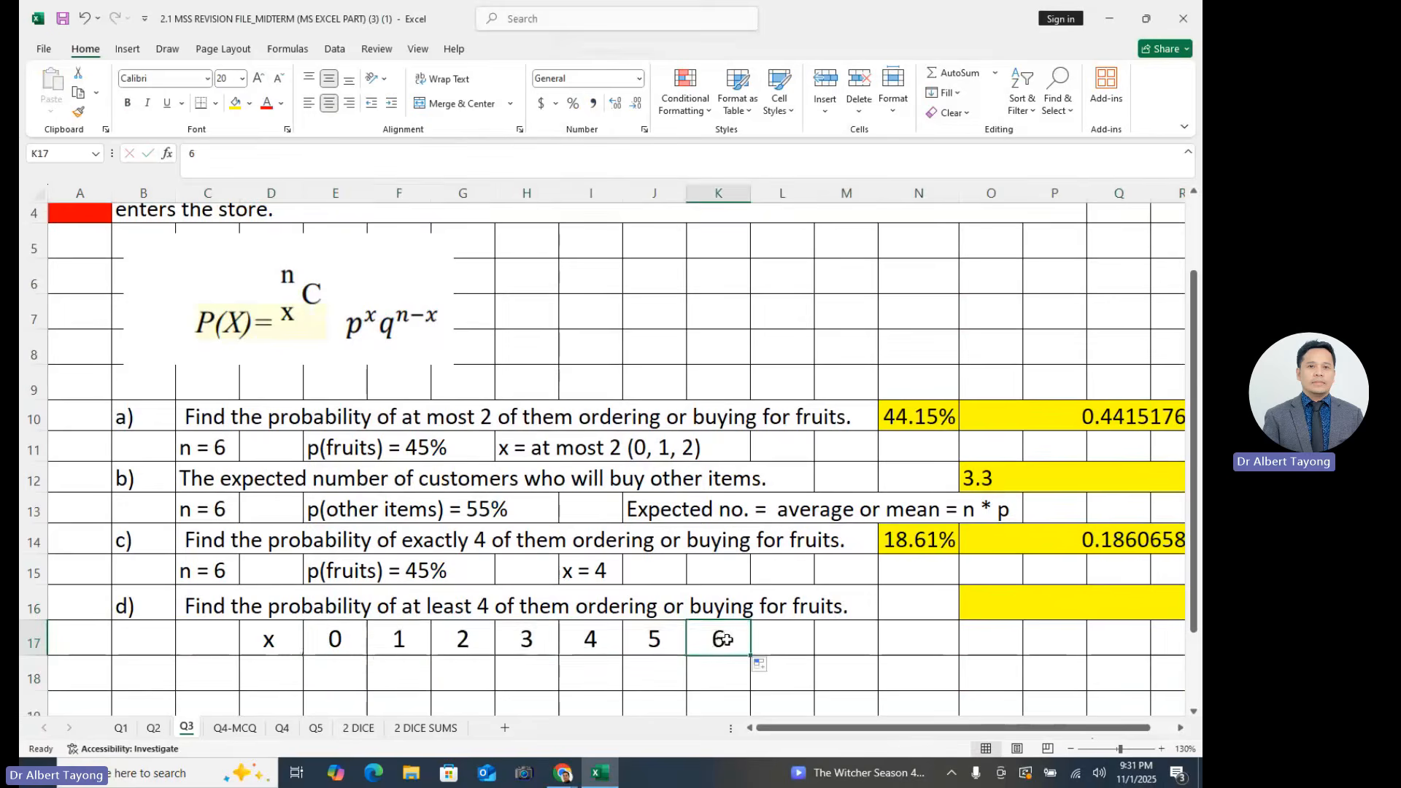
- Highlight the x values 4, 5 and 6 in I17:K17 with yellow fill
scroll(707, 624, "down", 1)
left_click_drag(467, 653, 494, 675)
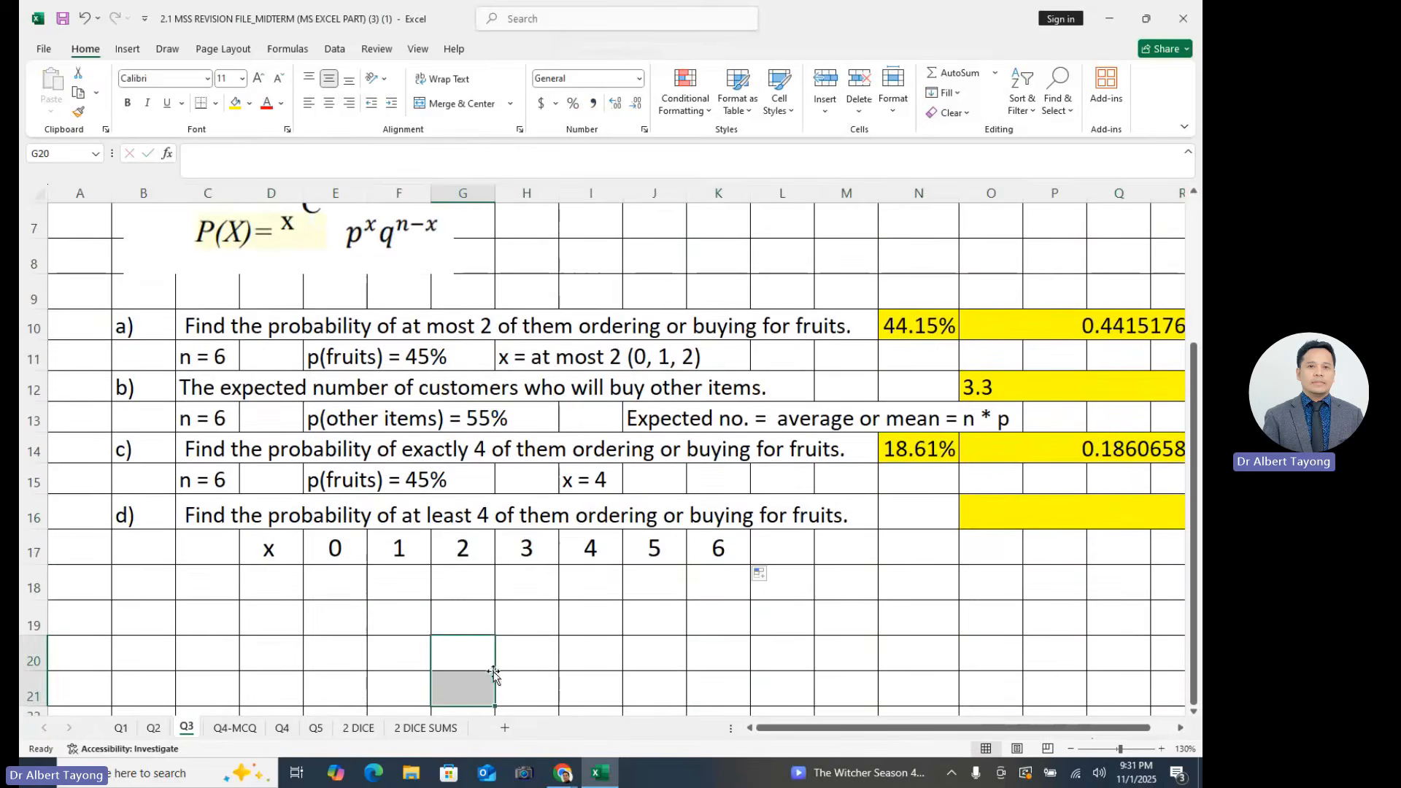
left_click(480, 641)
left_click(556, 586)
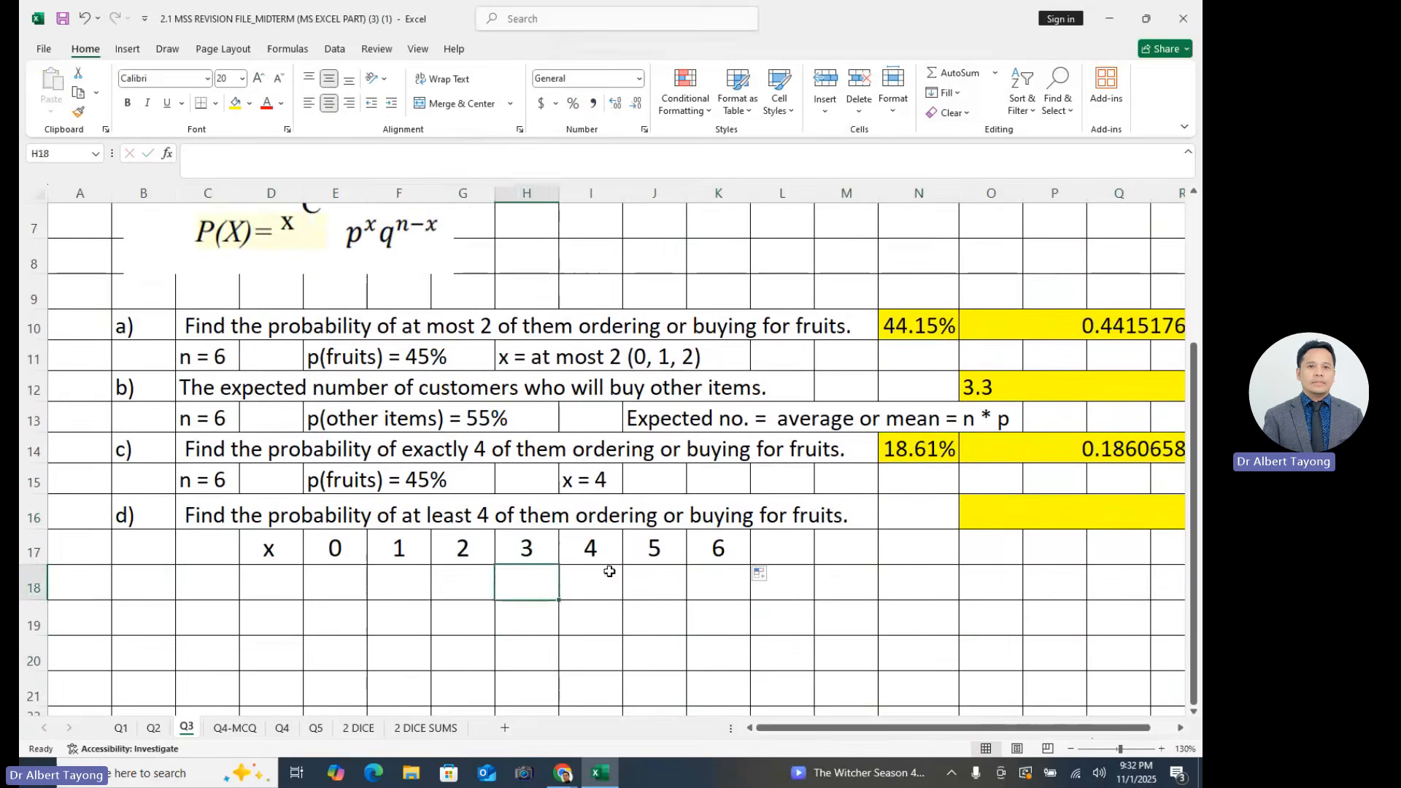
left_click_drag(600, 554, 722, 553)
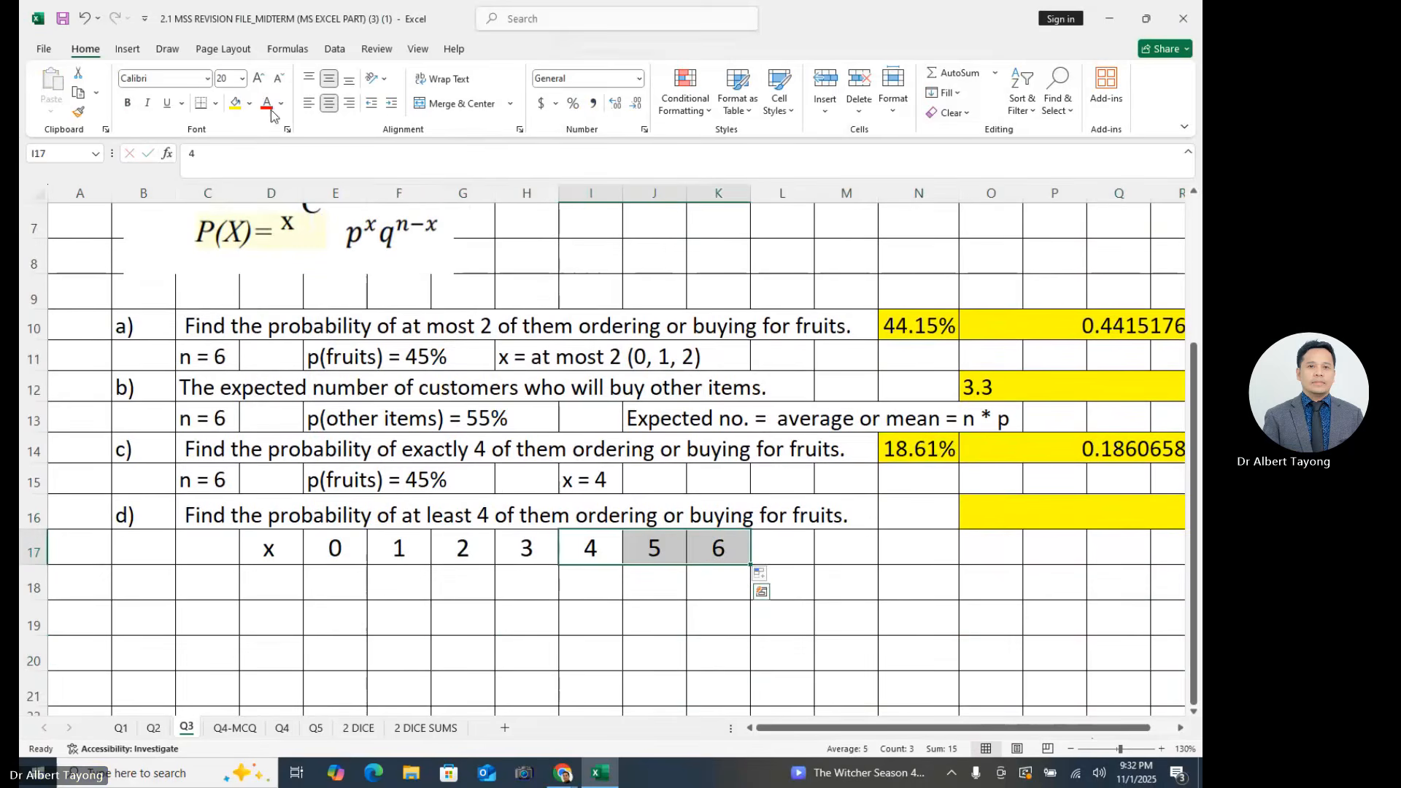
left_click(235, 103)
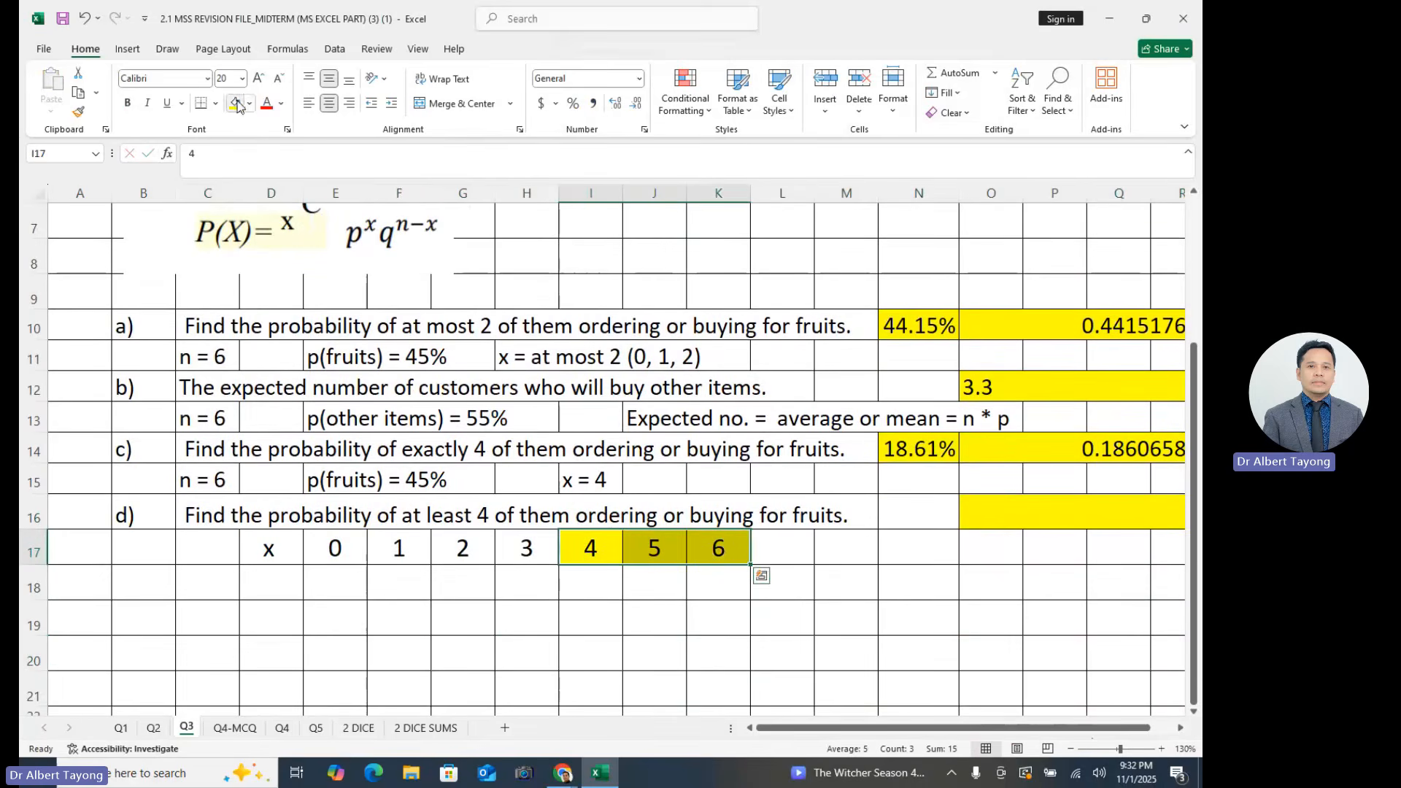
left_click(524, 617)
- Examine the x values 4 to 6 in row 17 that satisfy the at least 4 condition of part d)
left_click_drag(592, 553, 696, 553)
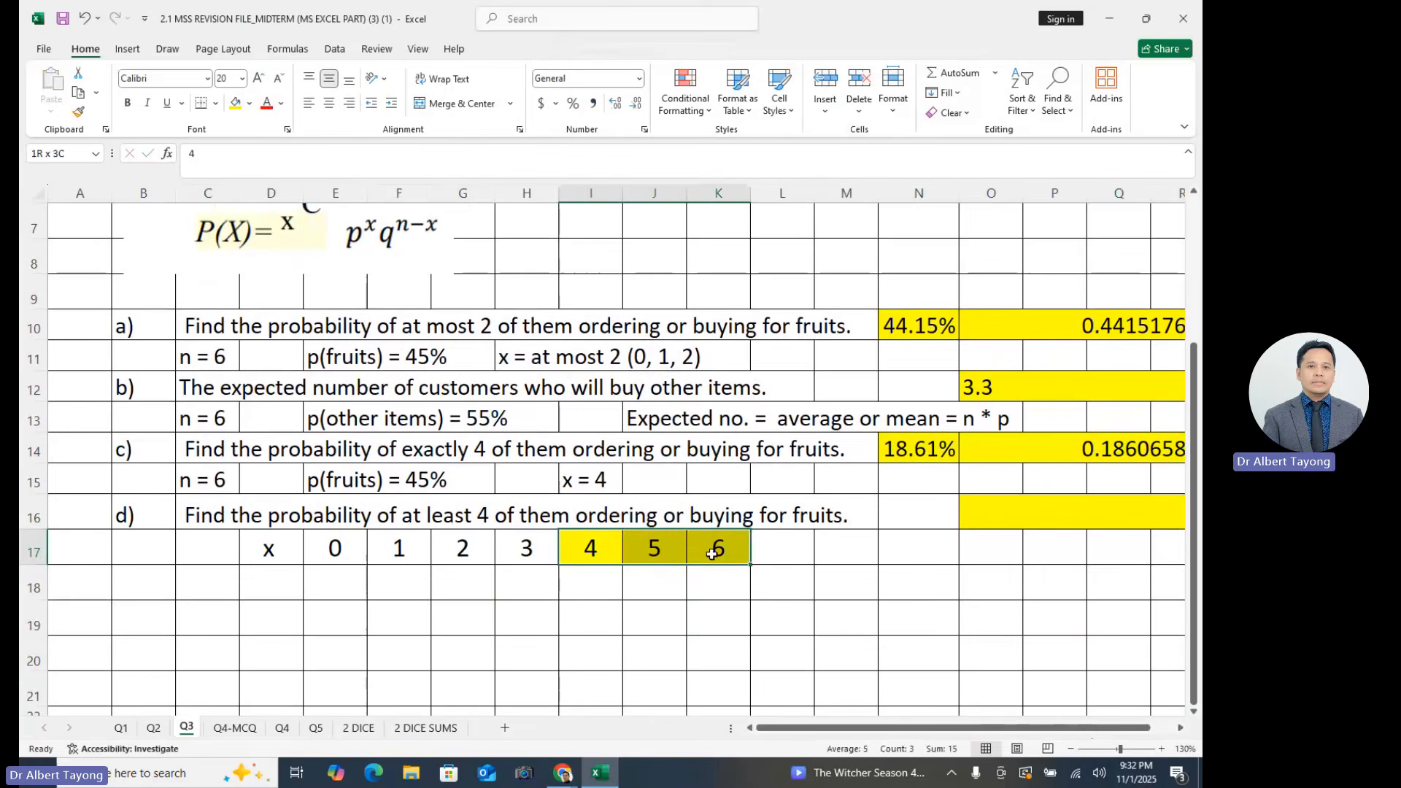
left_click(655, 617)
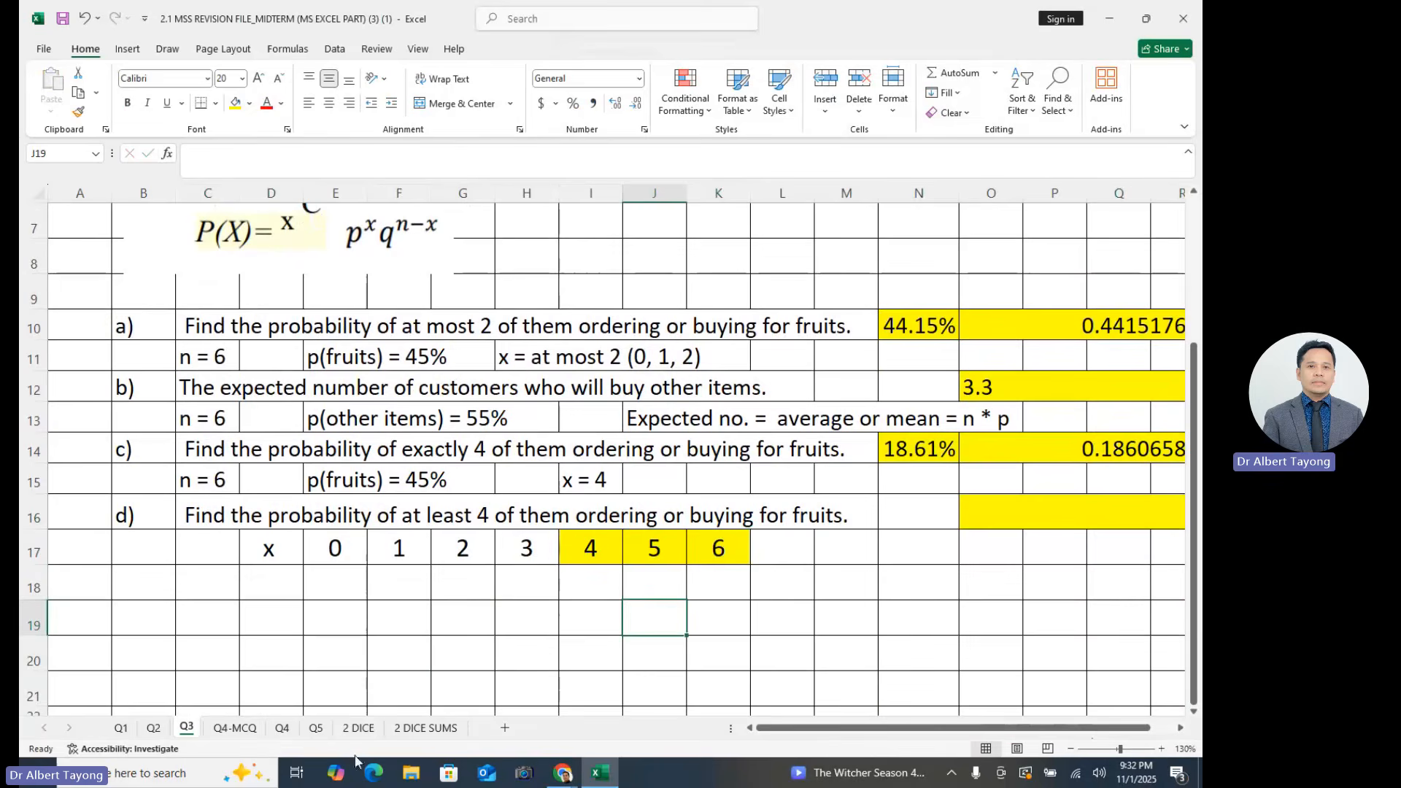
left_click_drag(591, 552, 1175, 551)
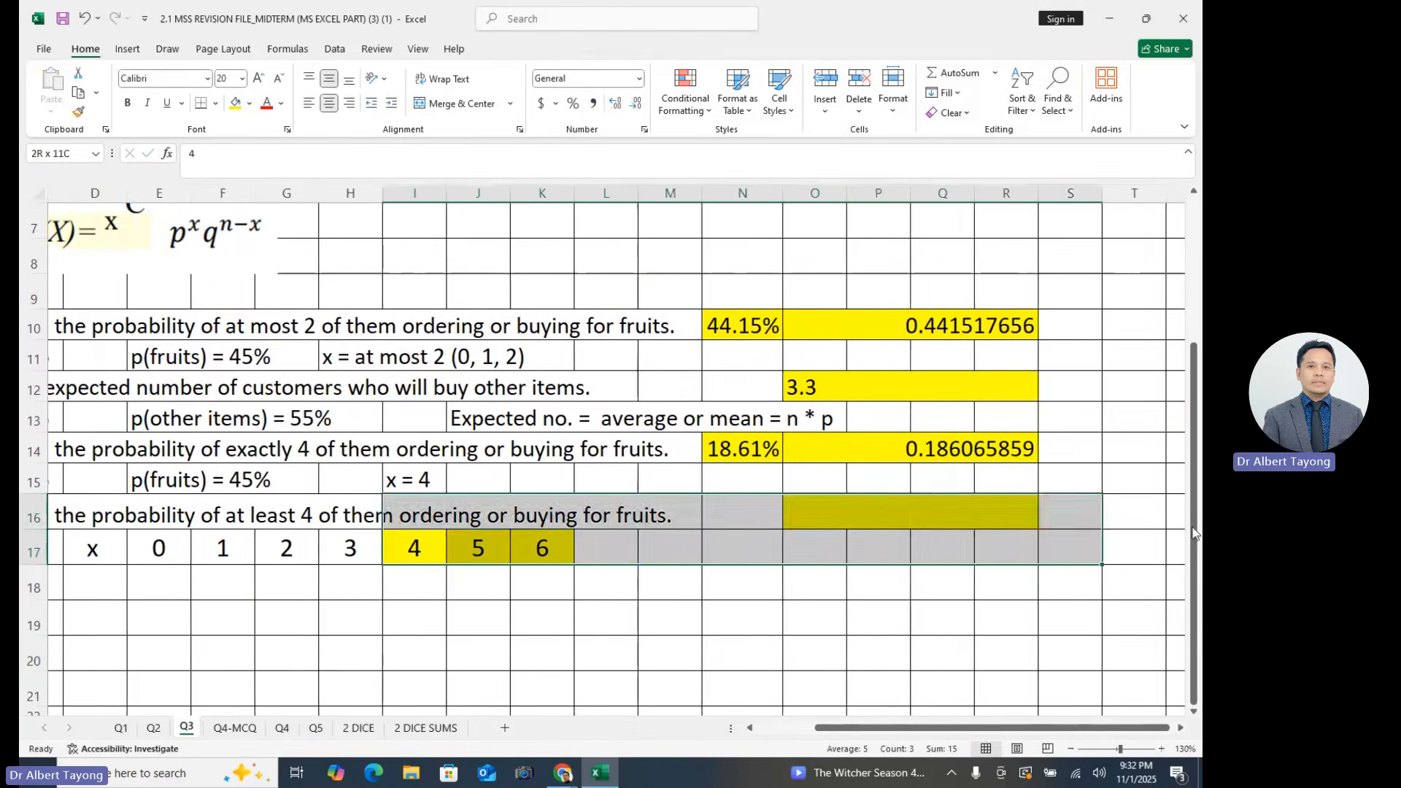
left_click(769, 634)
left_click(519, 623)
left_click_drag(400, 551, 749, 557)
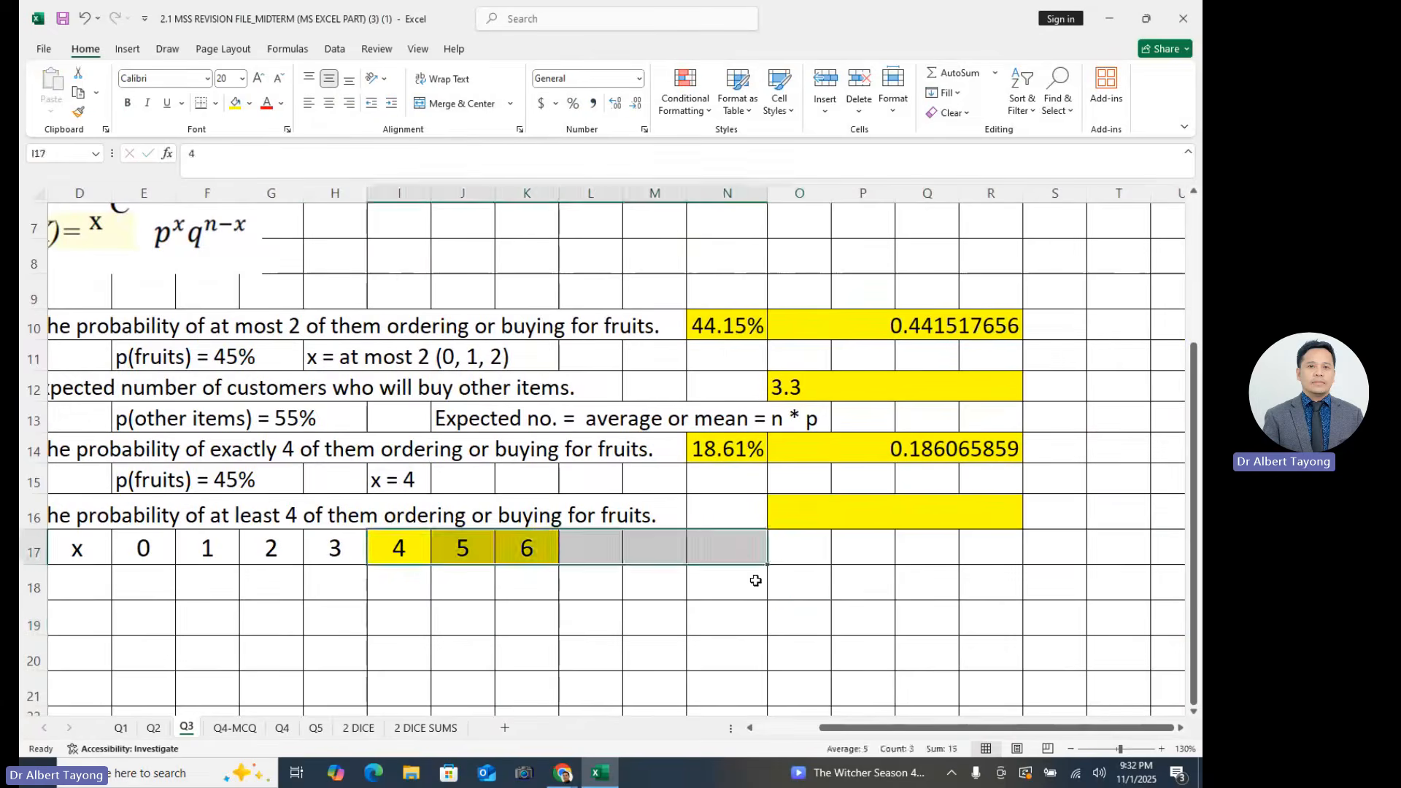
left_click(782, 610)
left_click_drag(879, 730, 816, 730)
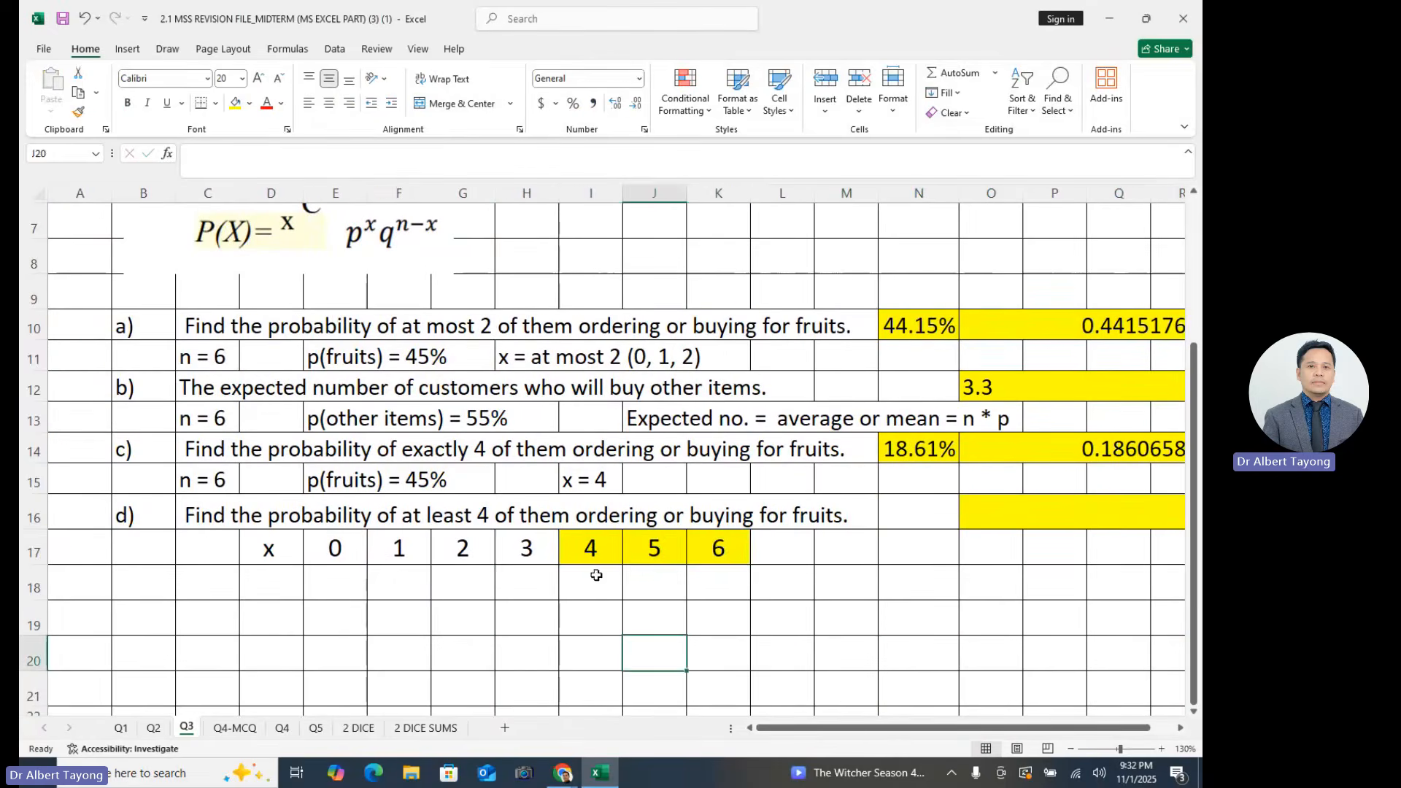
left_click_drag(594, 549, 708, 549)
left_click(639, 661)
left_click_drag(597, 542, 725, 544)
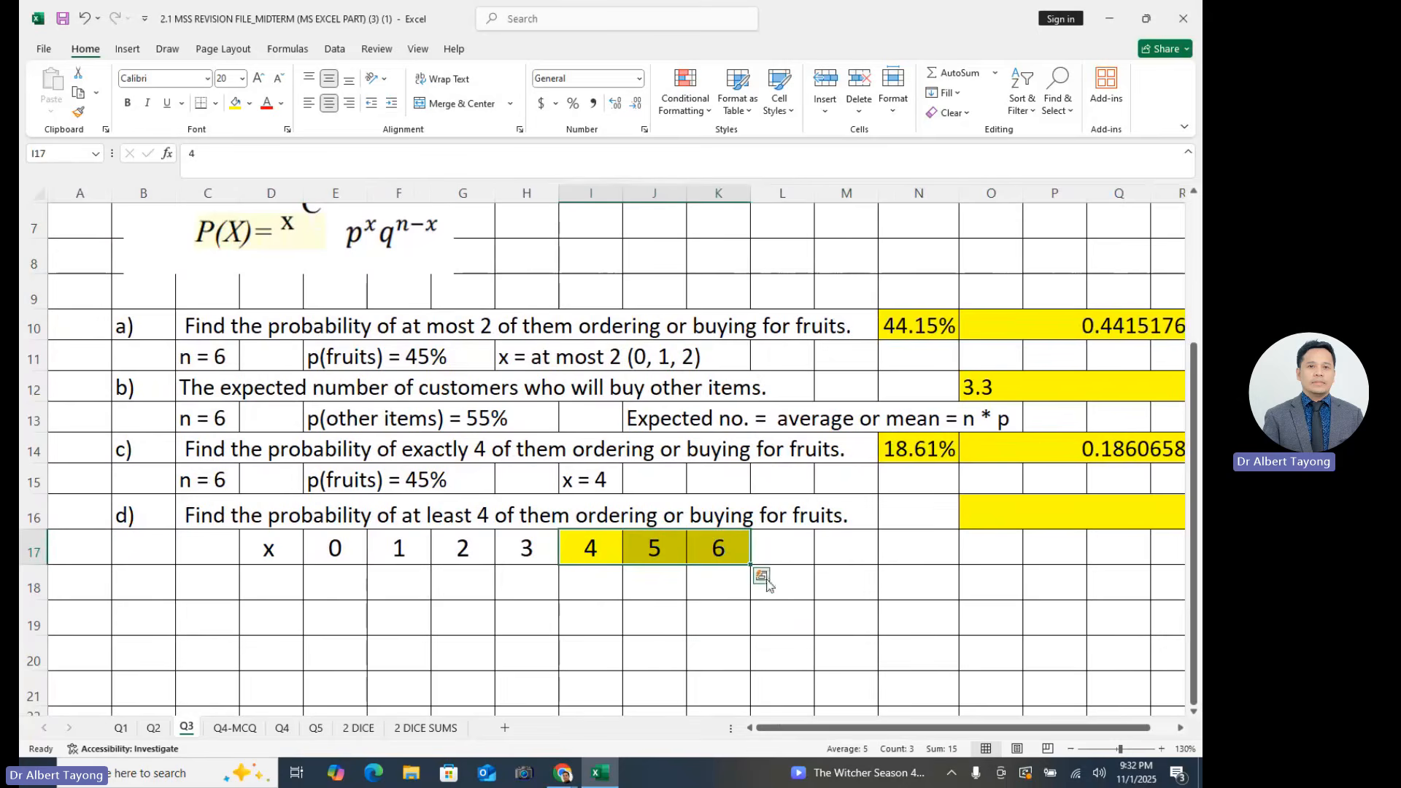
left_click(653, 654)
left_click(589, 634)
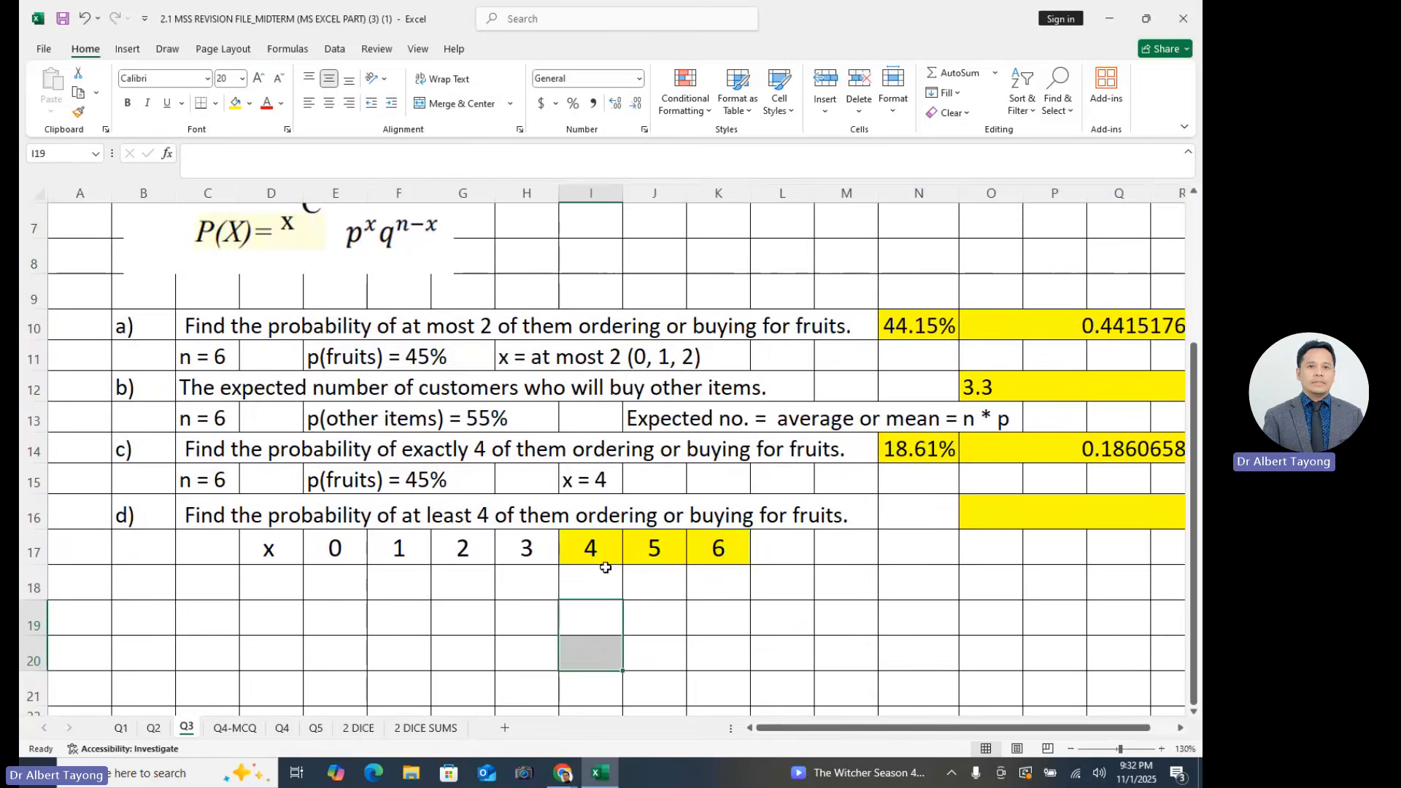
left_click_drag(589, 549, 717, 551)
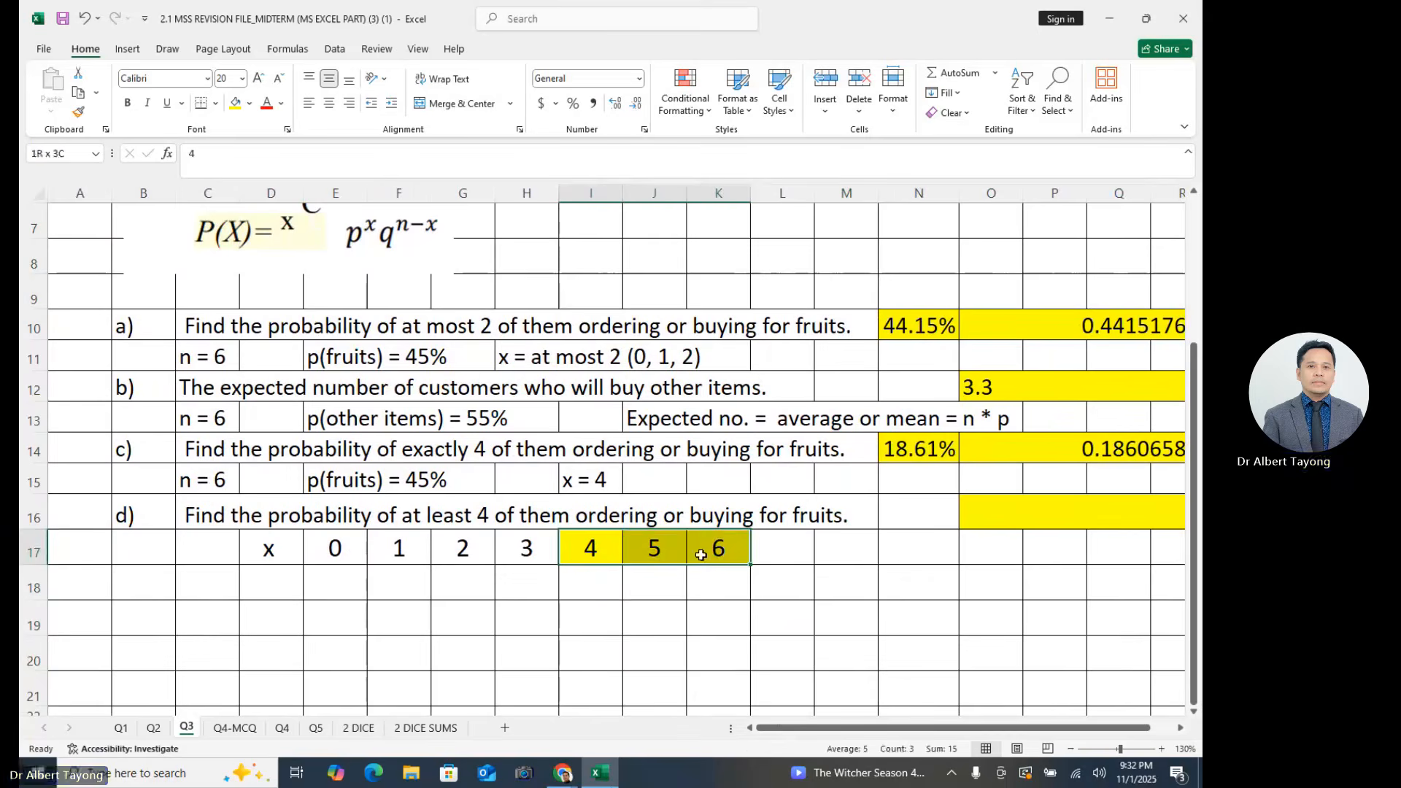
left_click(629, 612)
- Write the note "Complementation rule:" in cell D19 below the row of x values
left_click(292, 608)
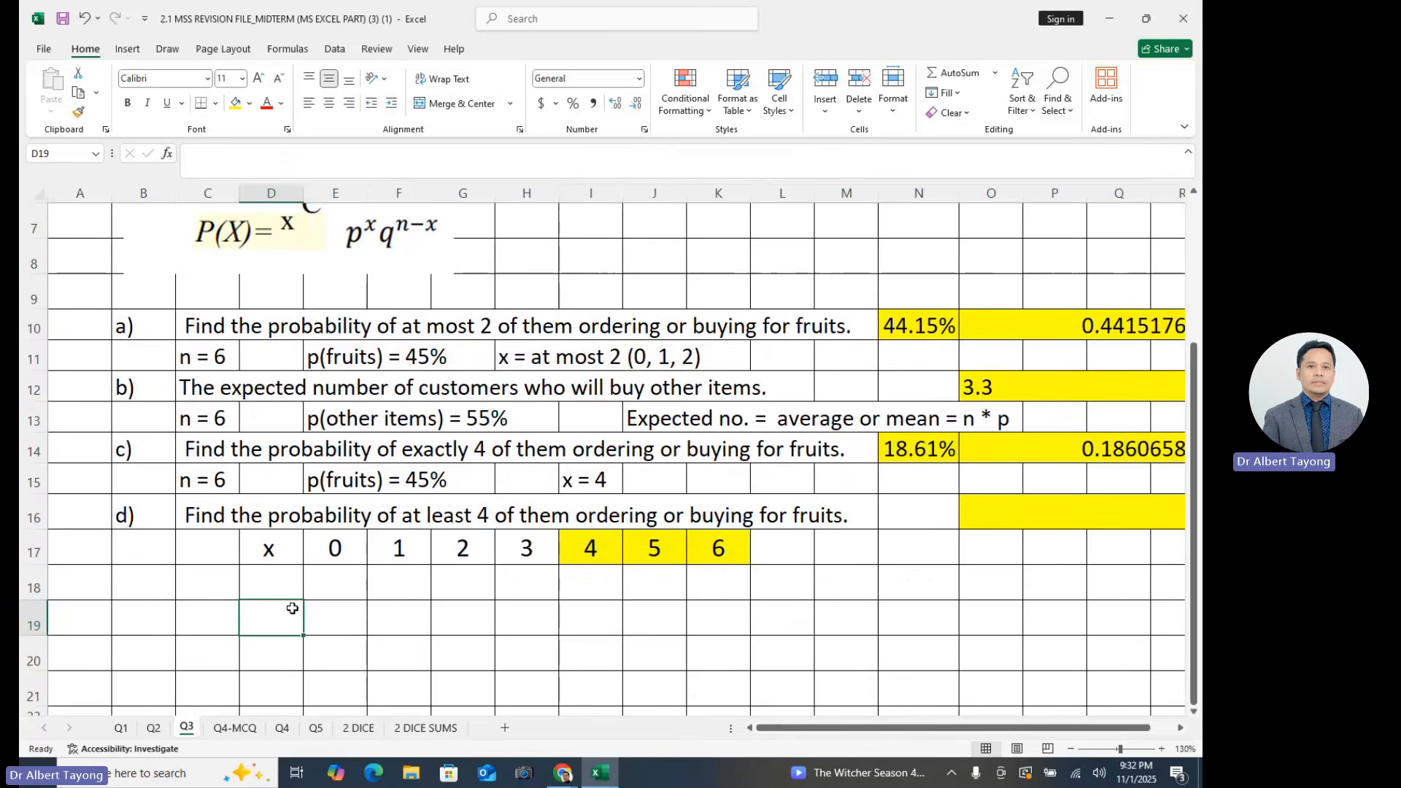
type("c")
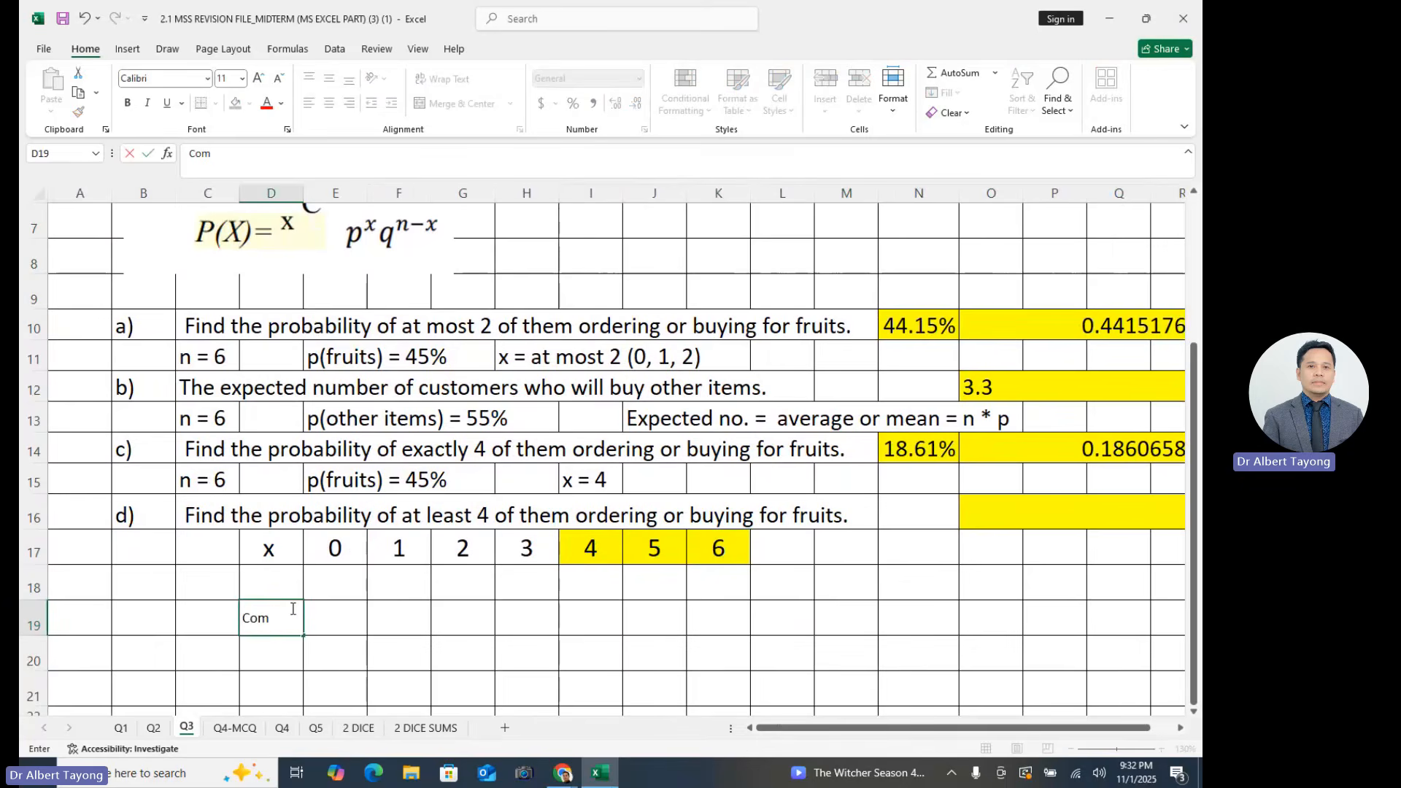
type("omplem")
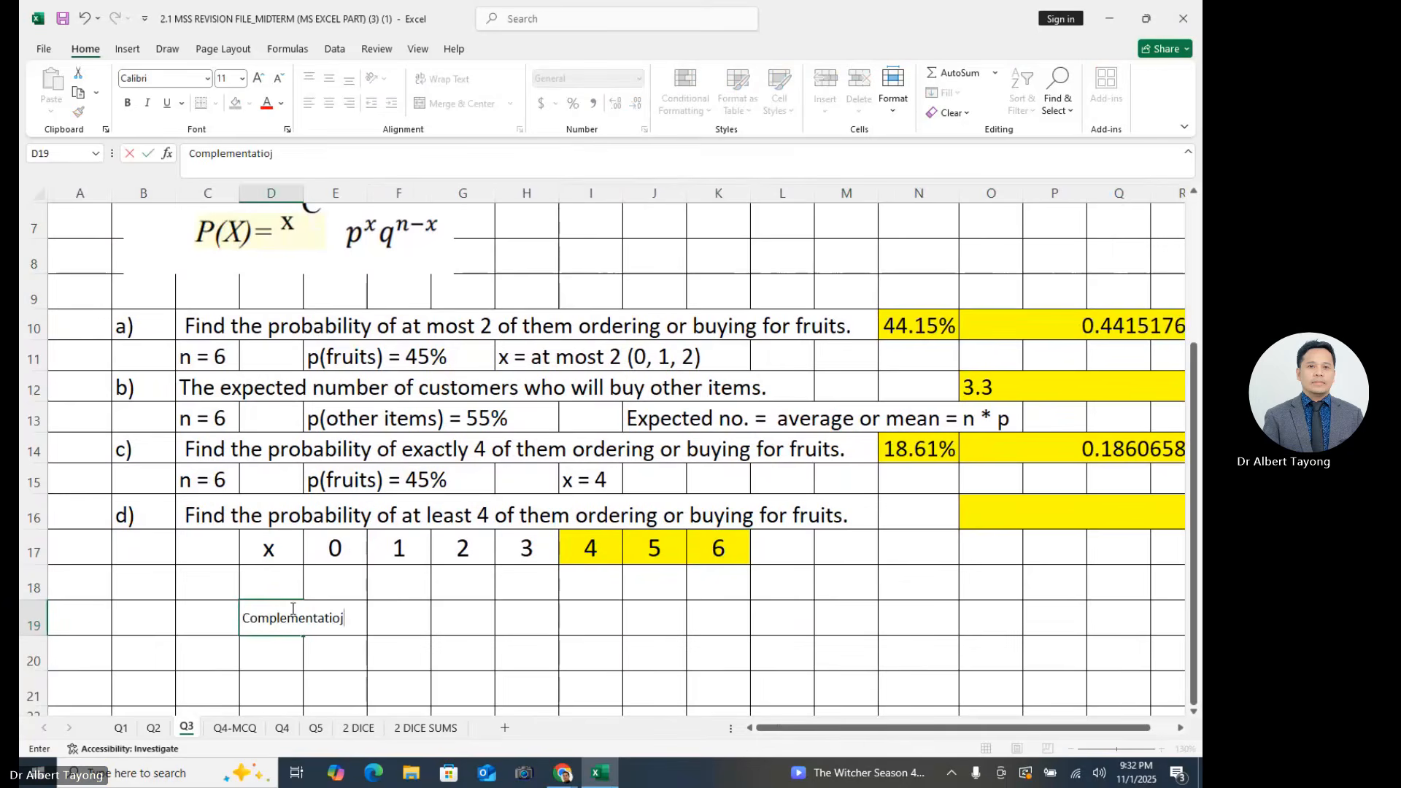
type("entatioj")
key("BackSpace")
type("n rule:")
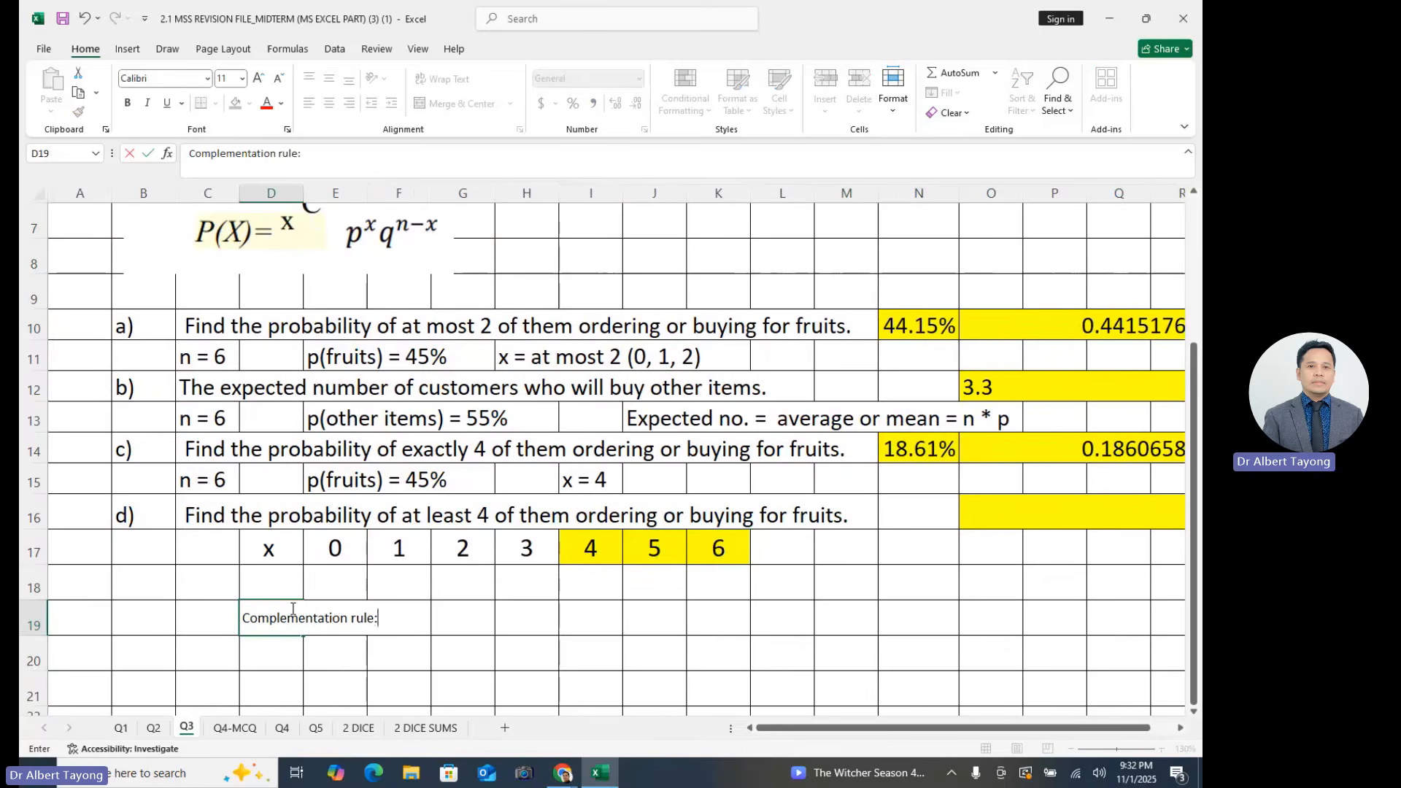
left_click(436, 654)
- Set the font size of the complementation rule note in D19 to 20
left_click(266, 618)
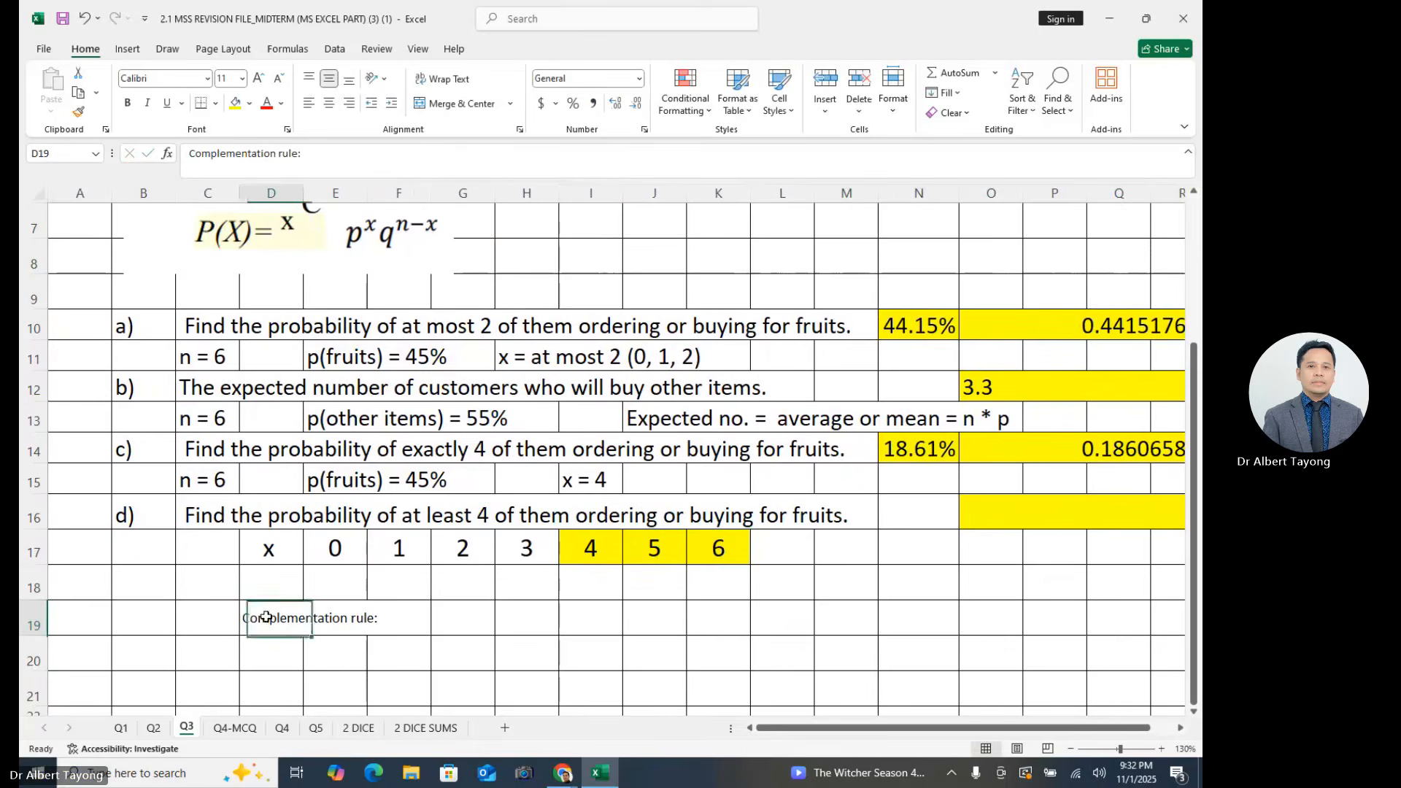
left_click(243, 78)
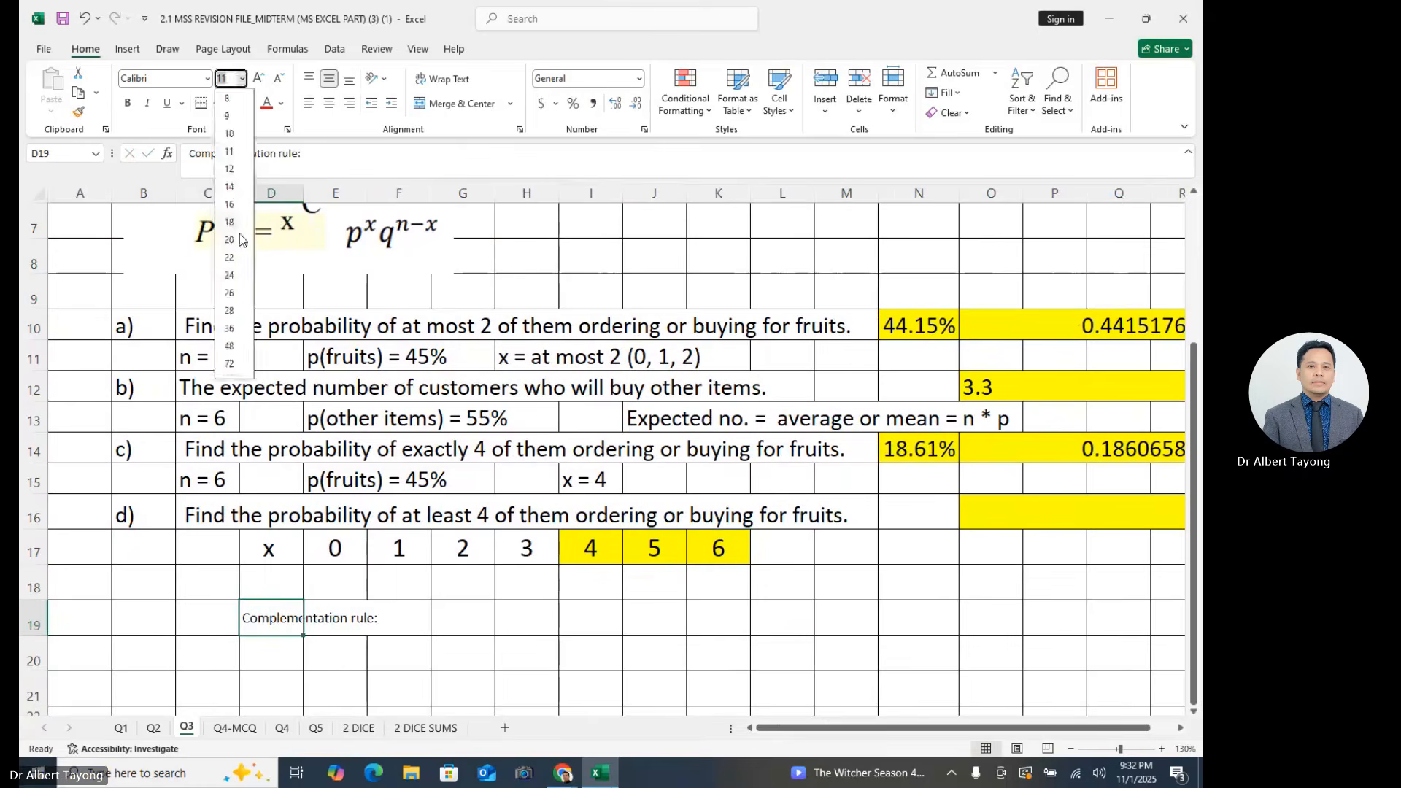
left_click(233, 241)
left_click(655, 657)
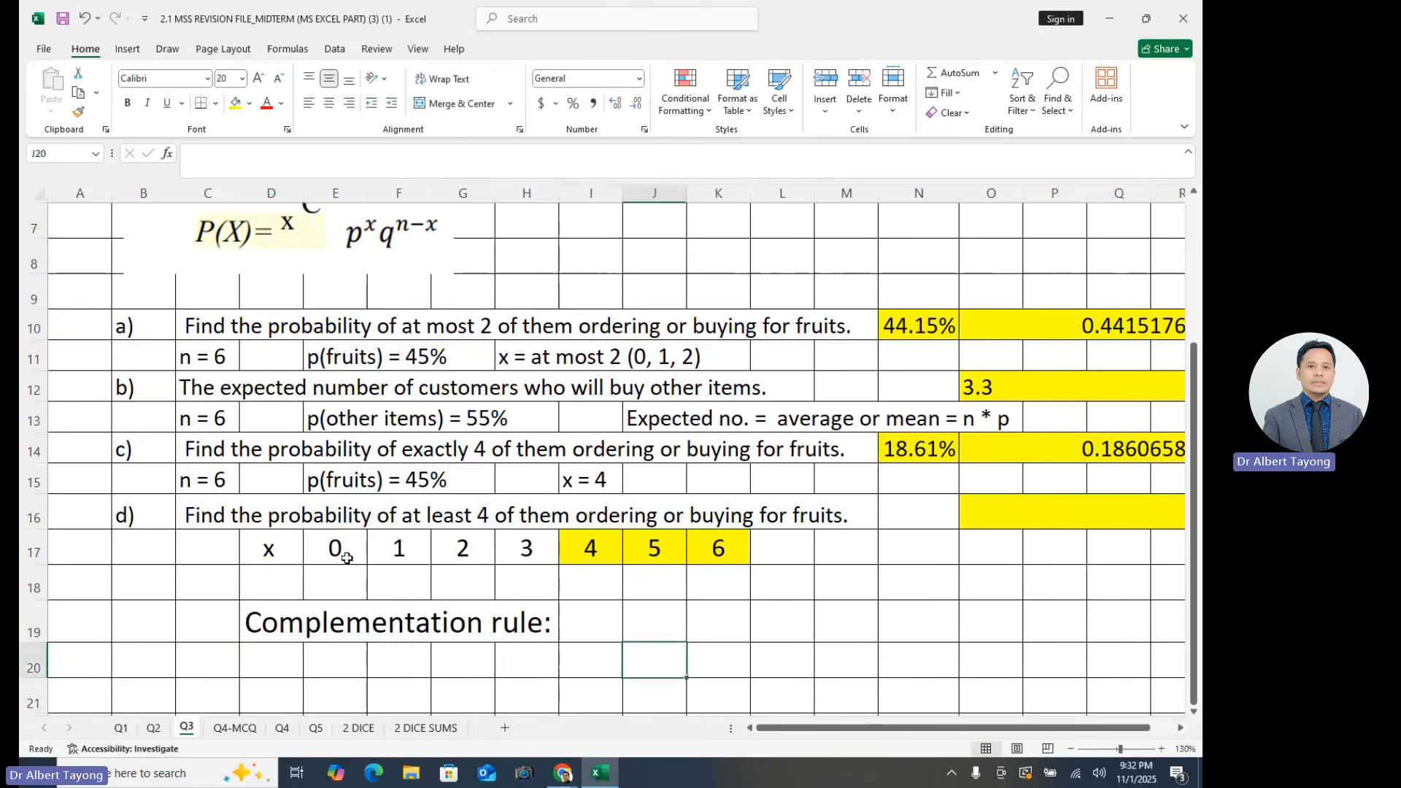
- Merge and center cells E18:K18 beneath the x values 0 to 6
left_click_drag(347, 558, 734, 558)
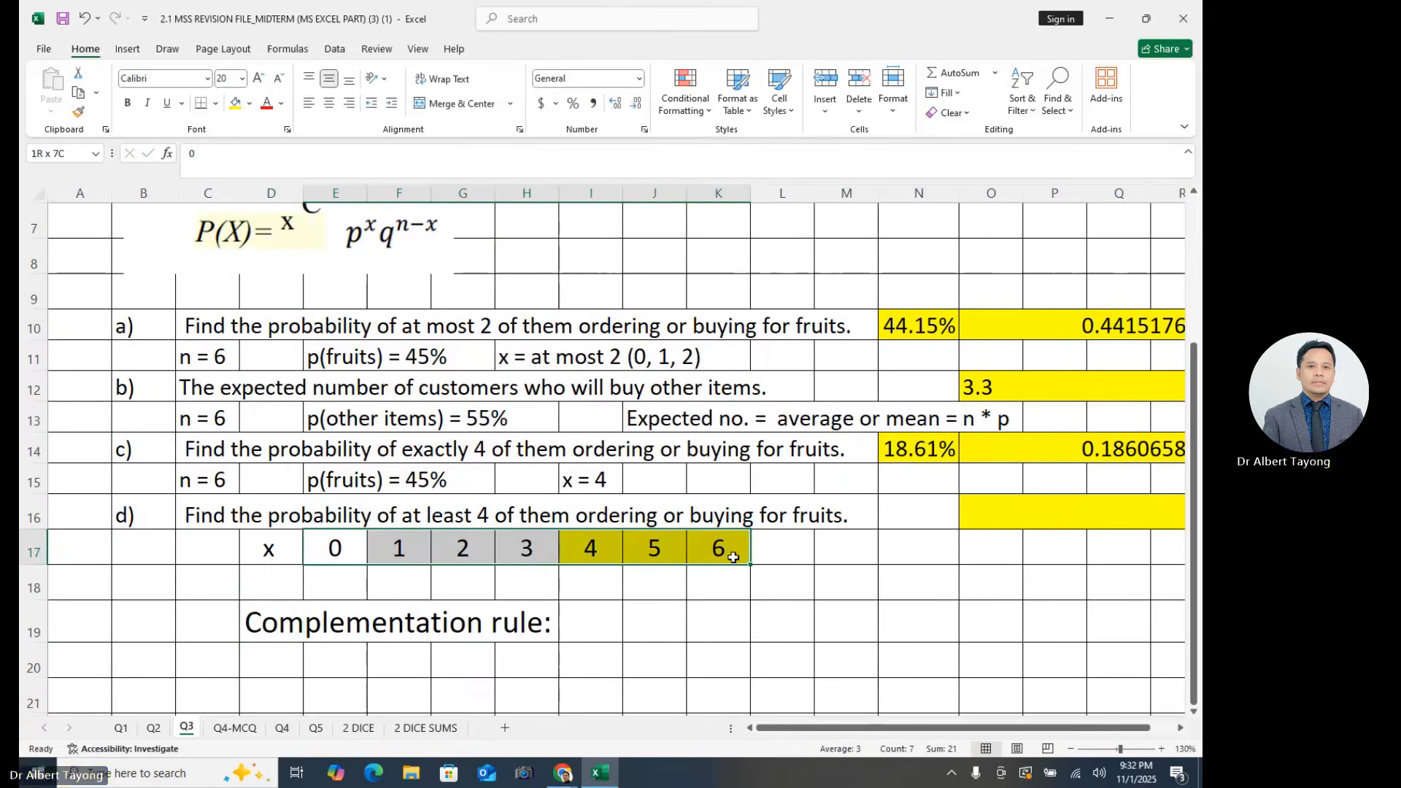
left_click(348, 550)
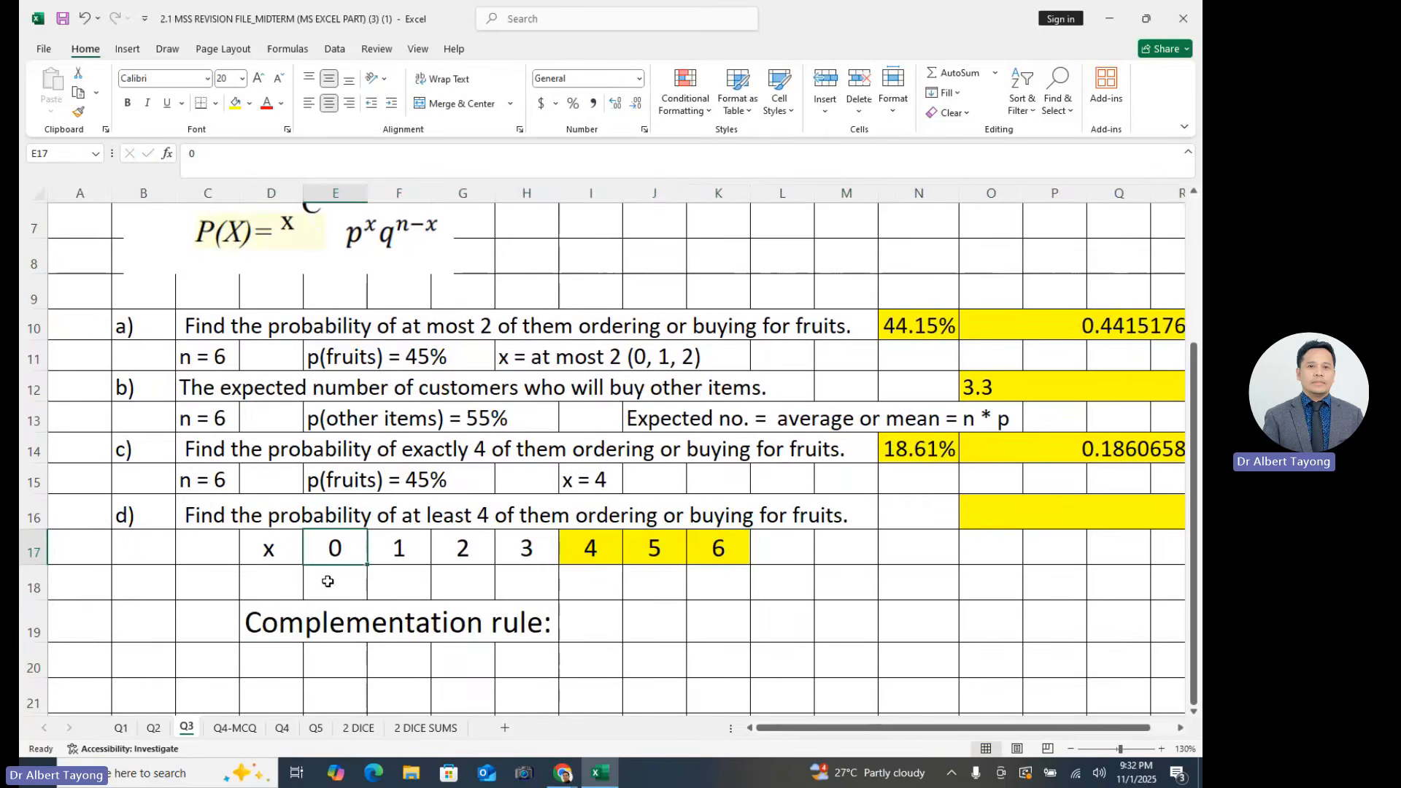
left_click(330, 583)
left_click_drag(728, 582, 332, 584)
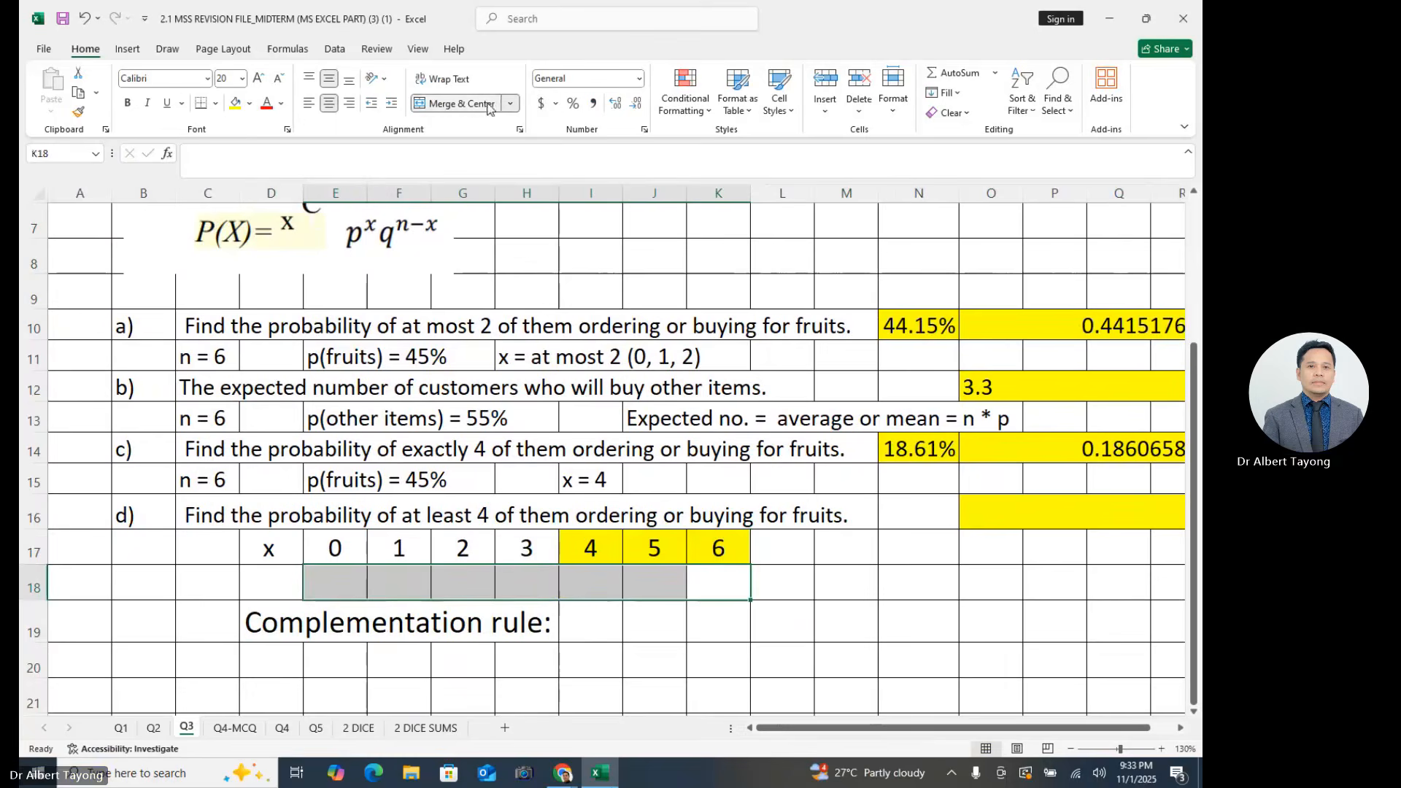
left_click(461, 103)
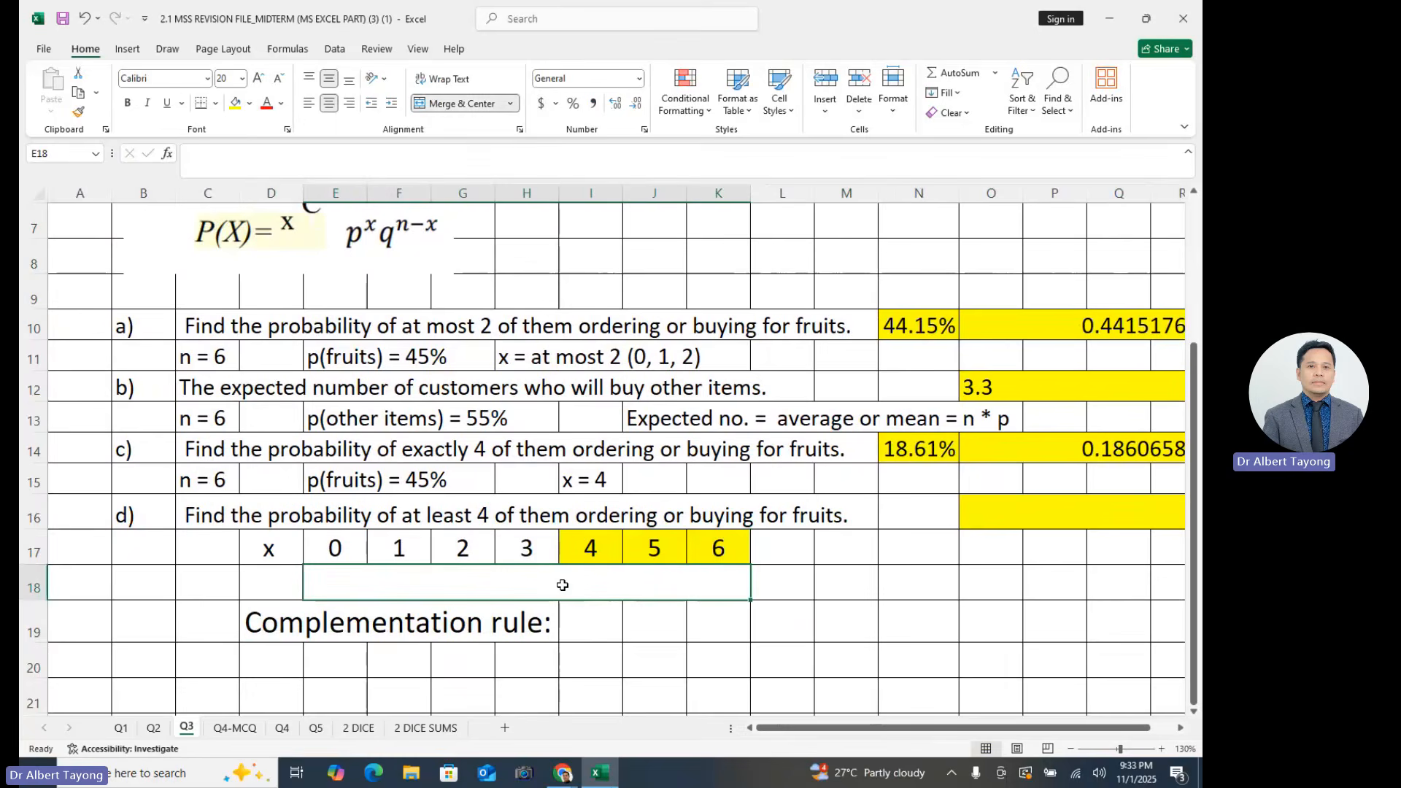
- Enter the note "total probability = 1" in the merged cell E18 under the x values
type("tot")
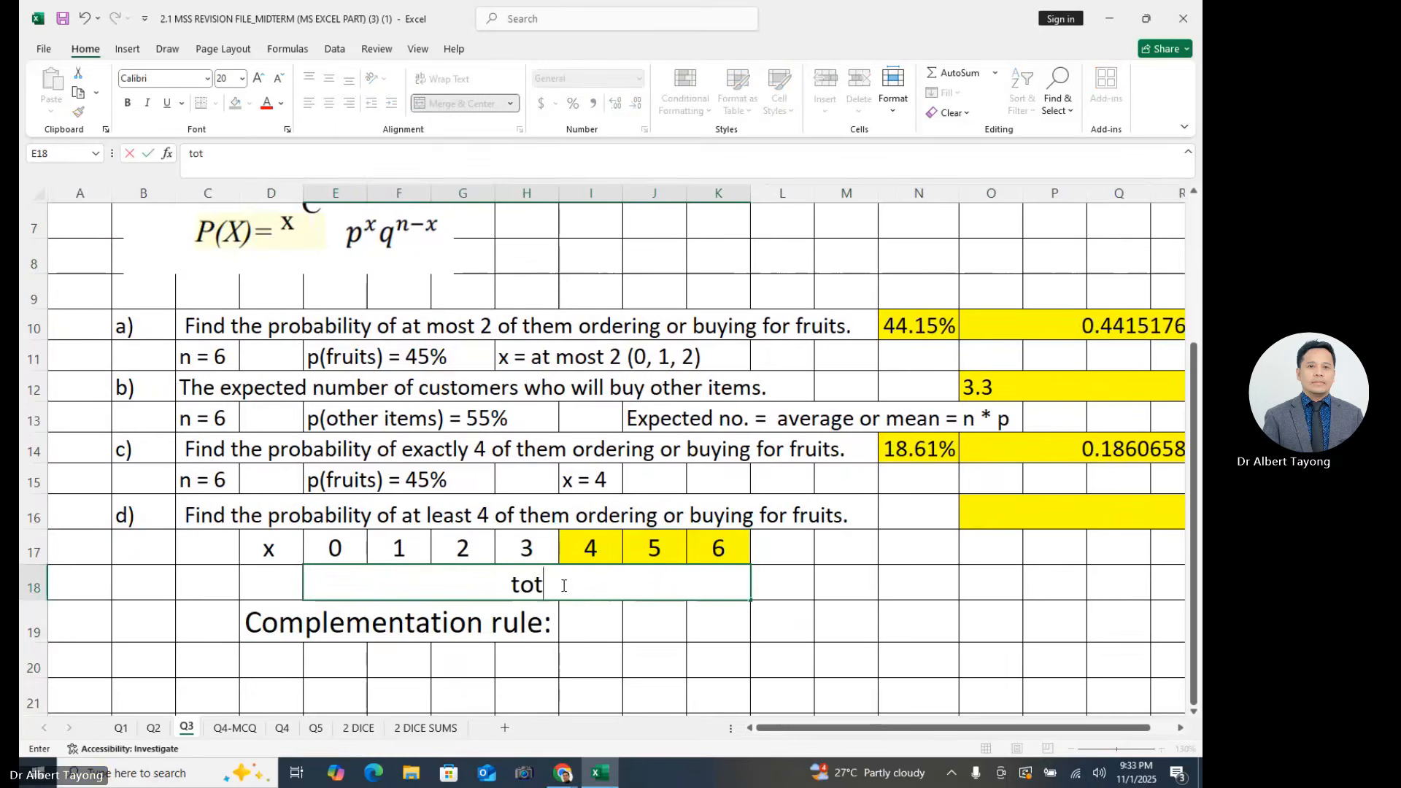
type("al prob")
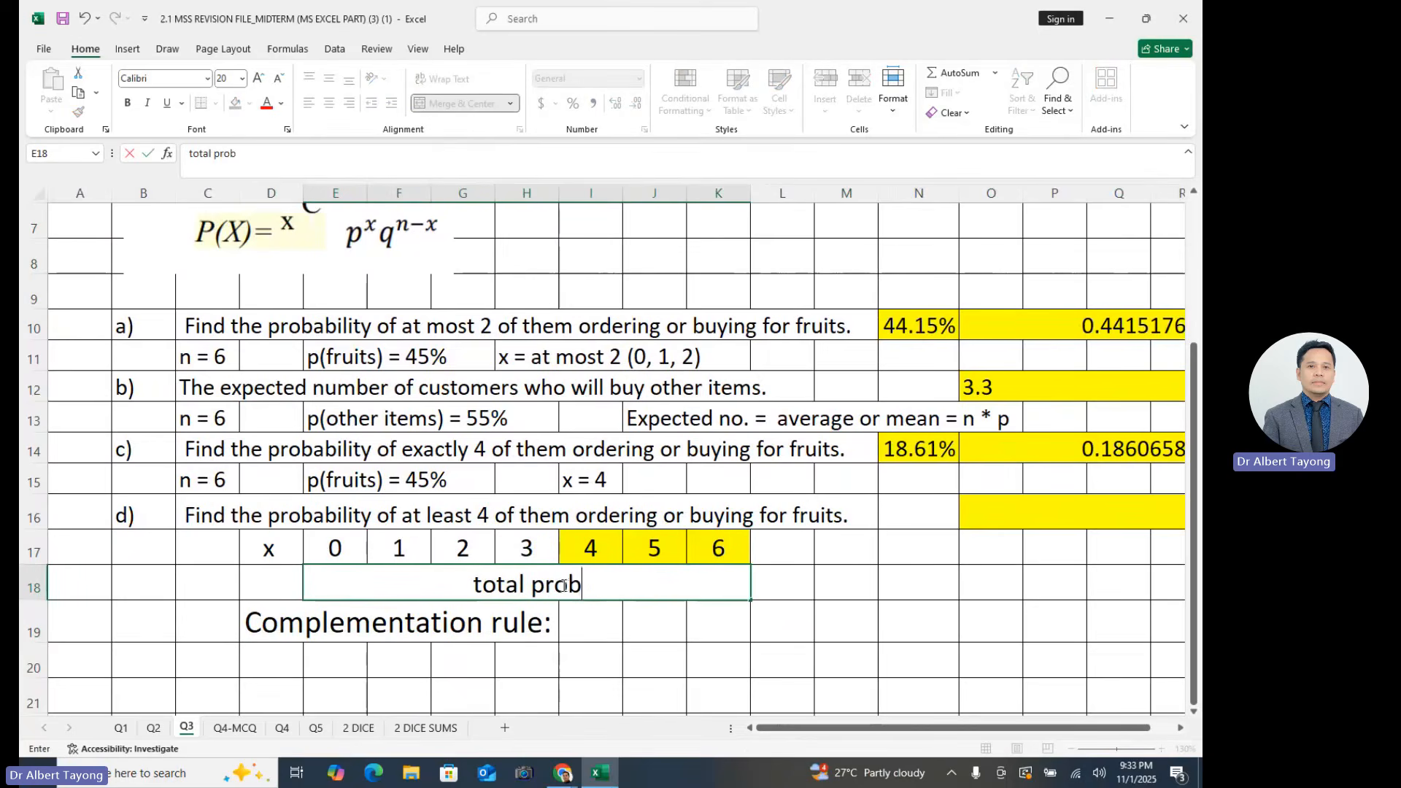
type("ability = 1")
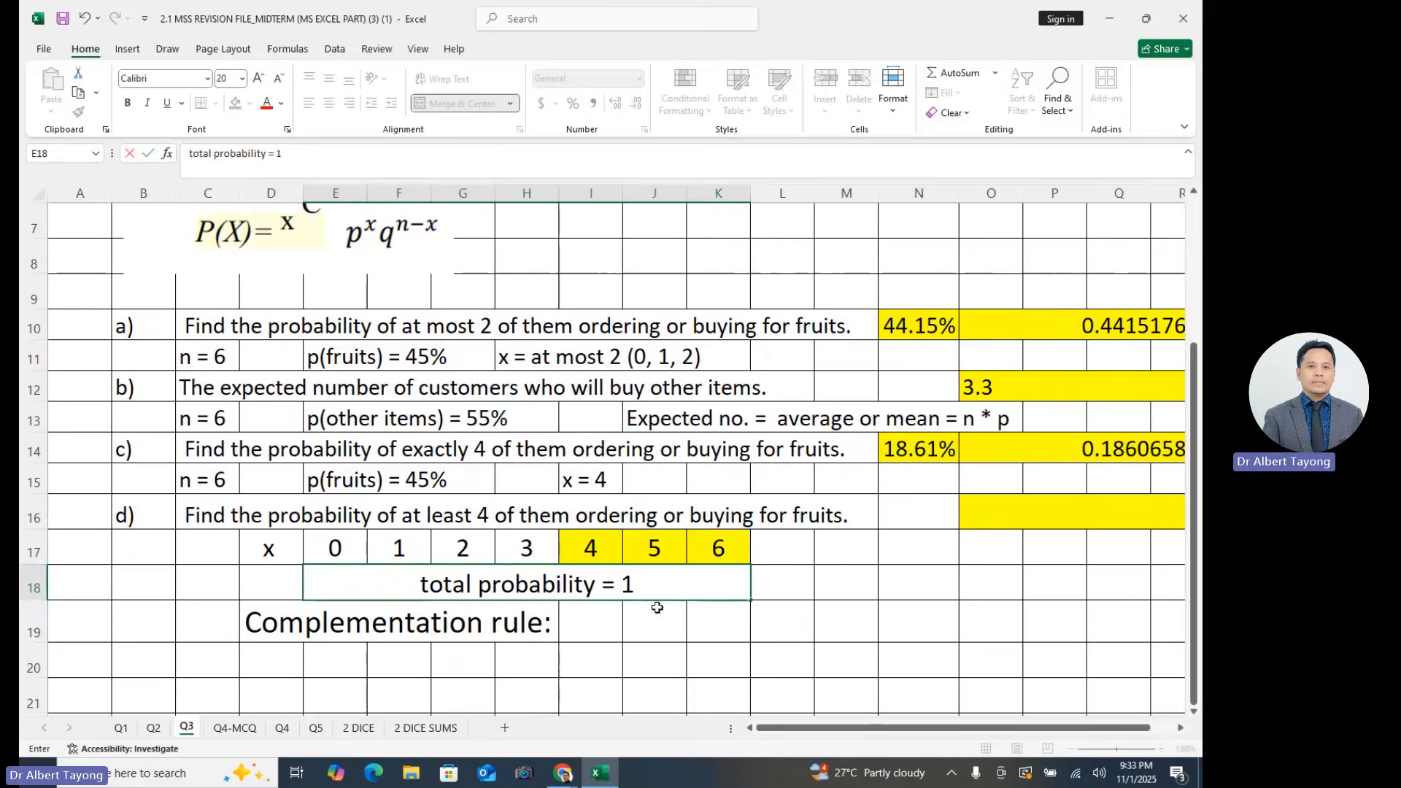
left_click(811, 591)
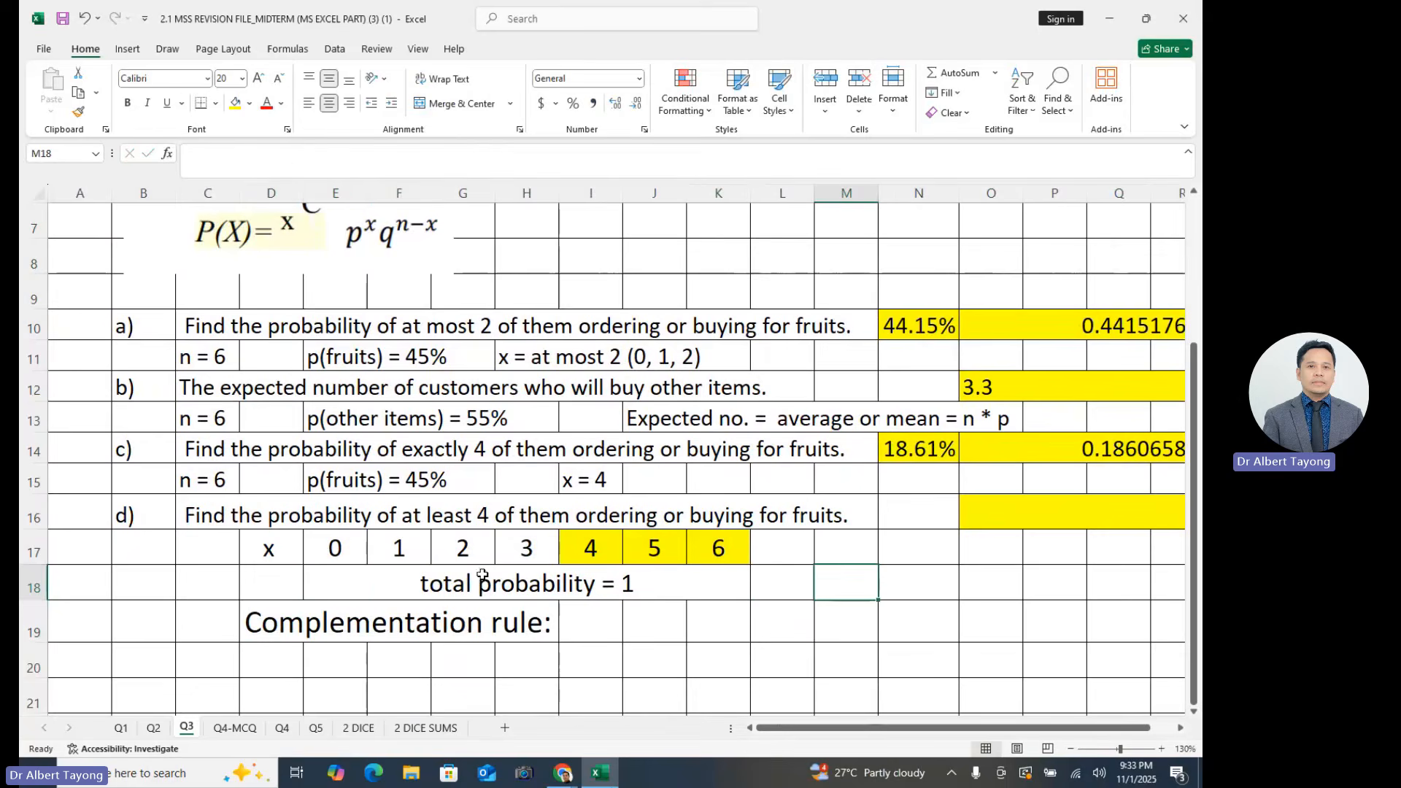
left_click_drag(339, 549, 707, 555)
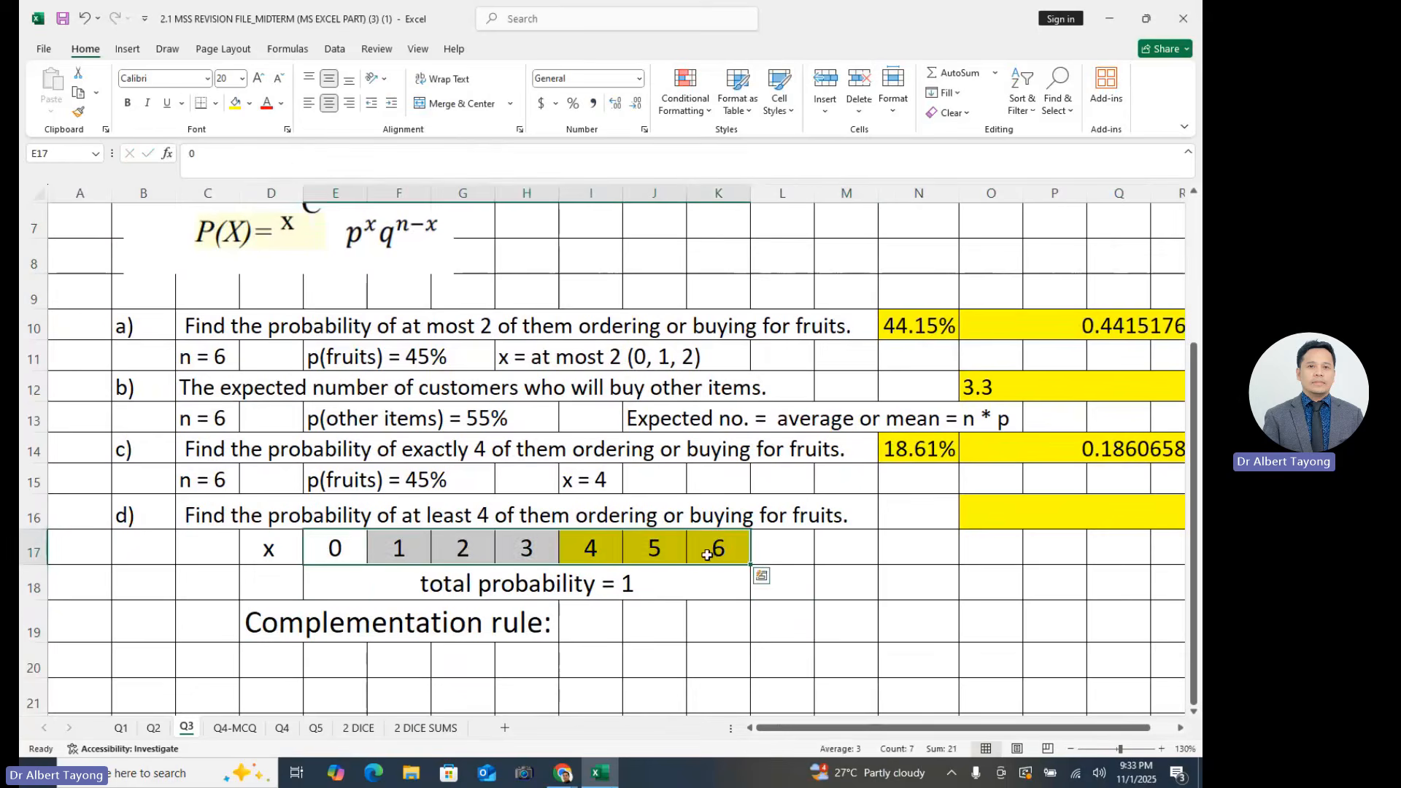
left_click(657, 621)
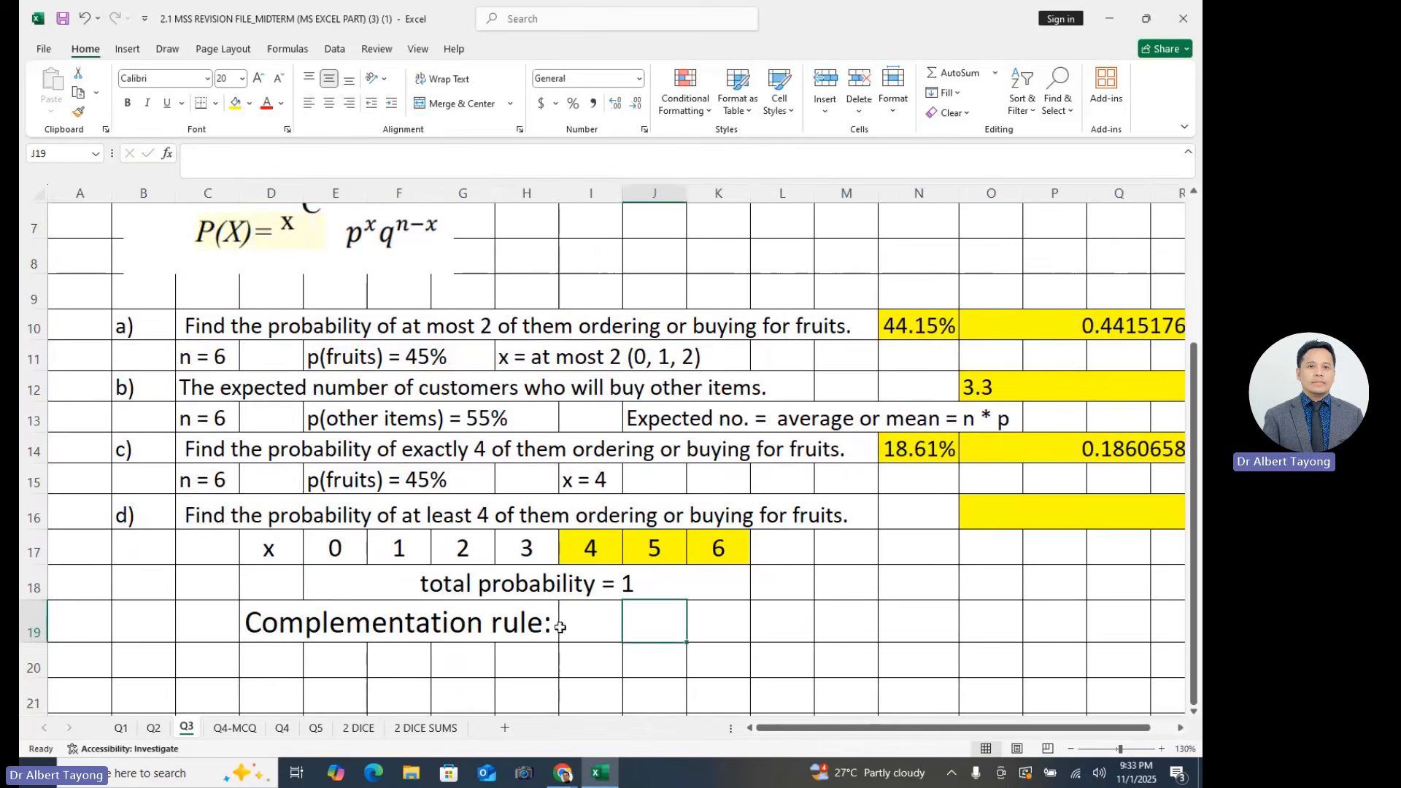
left_click(555, 630)
left_click(669, 663)
left_click(360, 635)
left_click(607, 652)
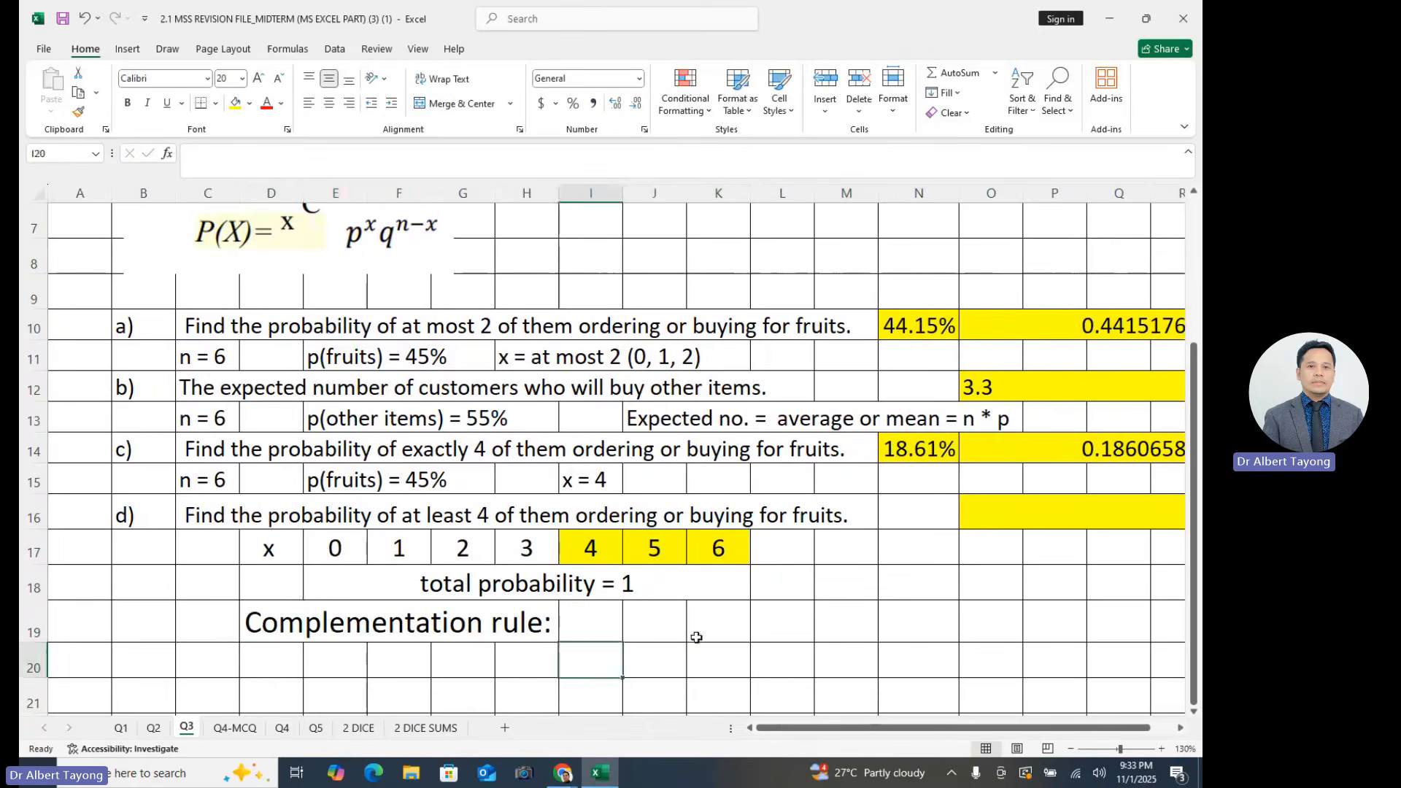
left_click(635, 622)
left_click(573, 579)
left_click(665, 633)
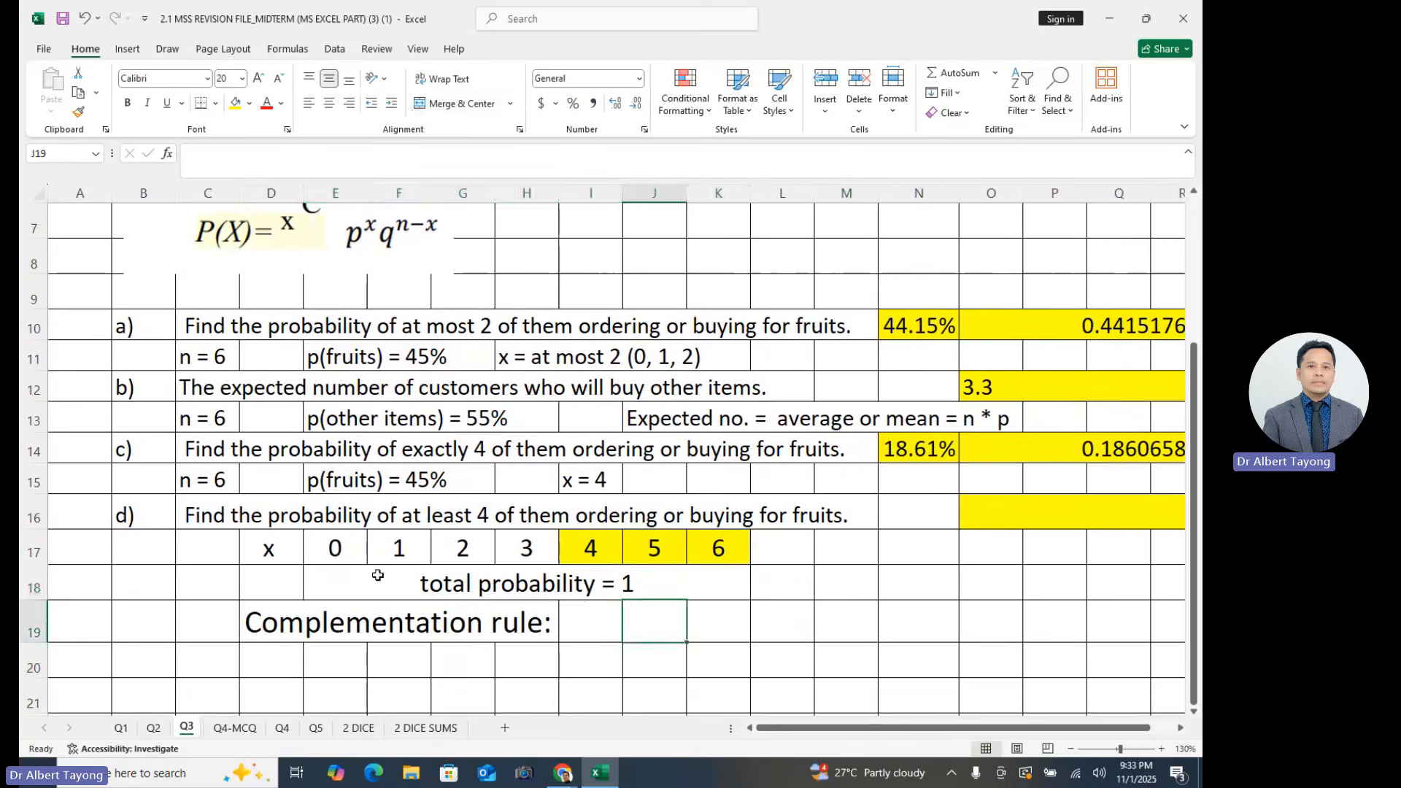
- Fill the merged "total probability = 1" cell E18 with light orange
left_click(342, 582)
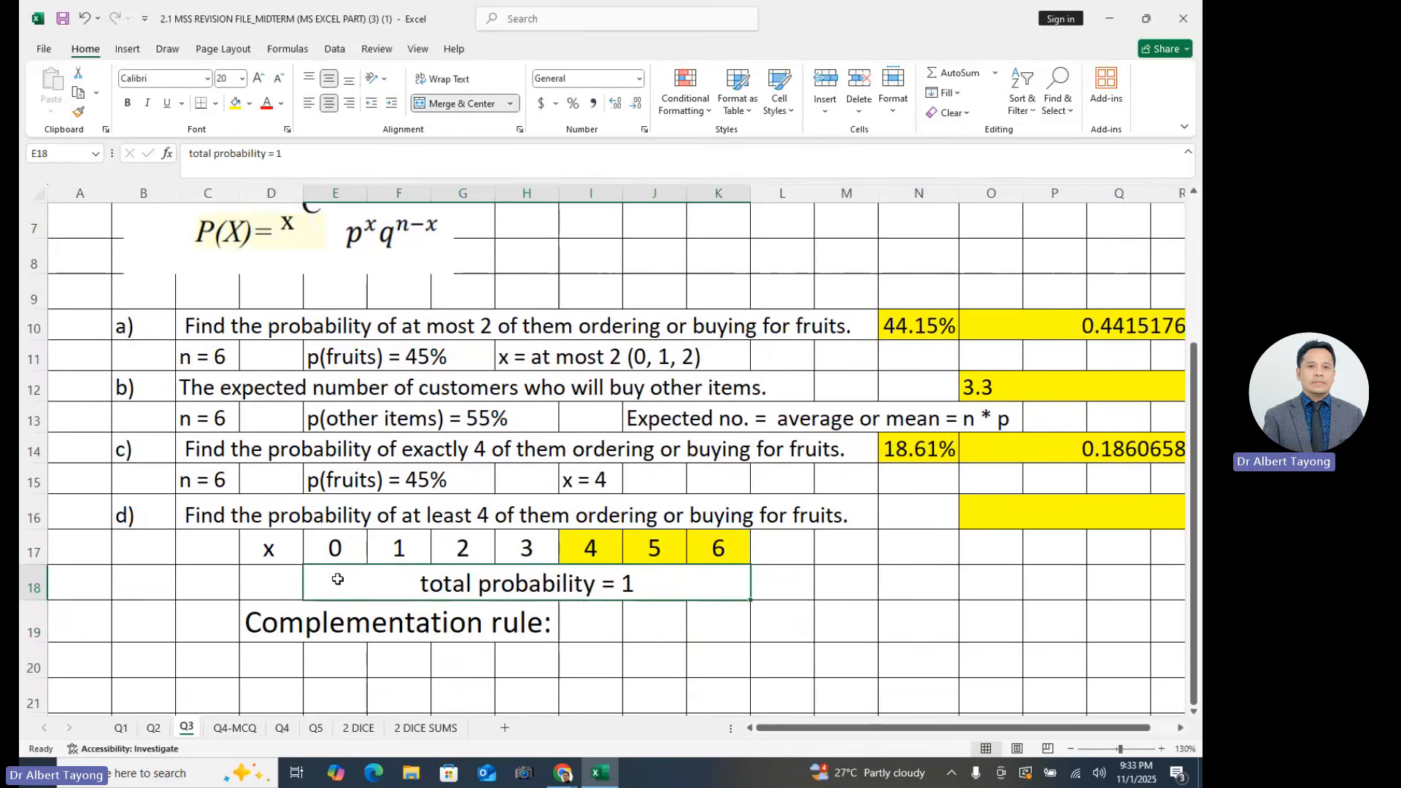
left_click(249, 103)
left_click(346, 246)
- Compare the highlighted x values 4 to 6 with the remaining values 0 to 3 in row 17
left_click_drag(335, 549, 729, 550)
left_click(797, 612)
left_click(657, 617)
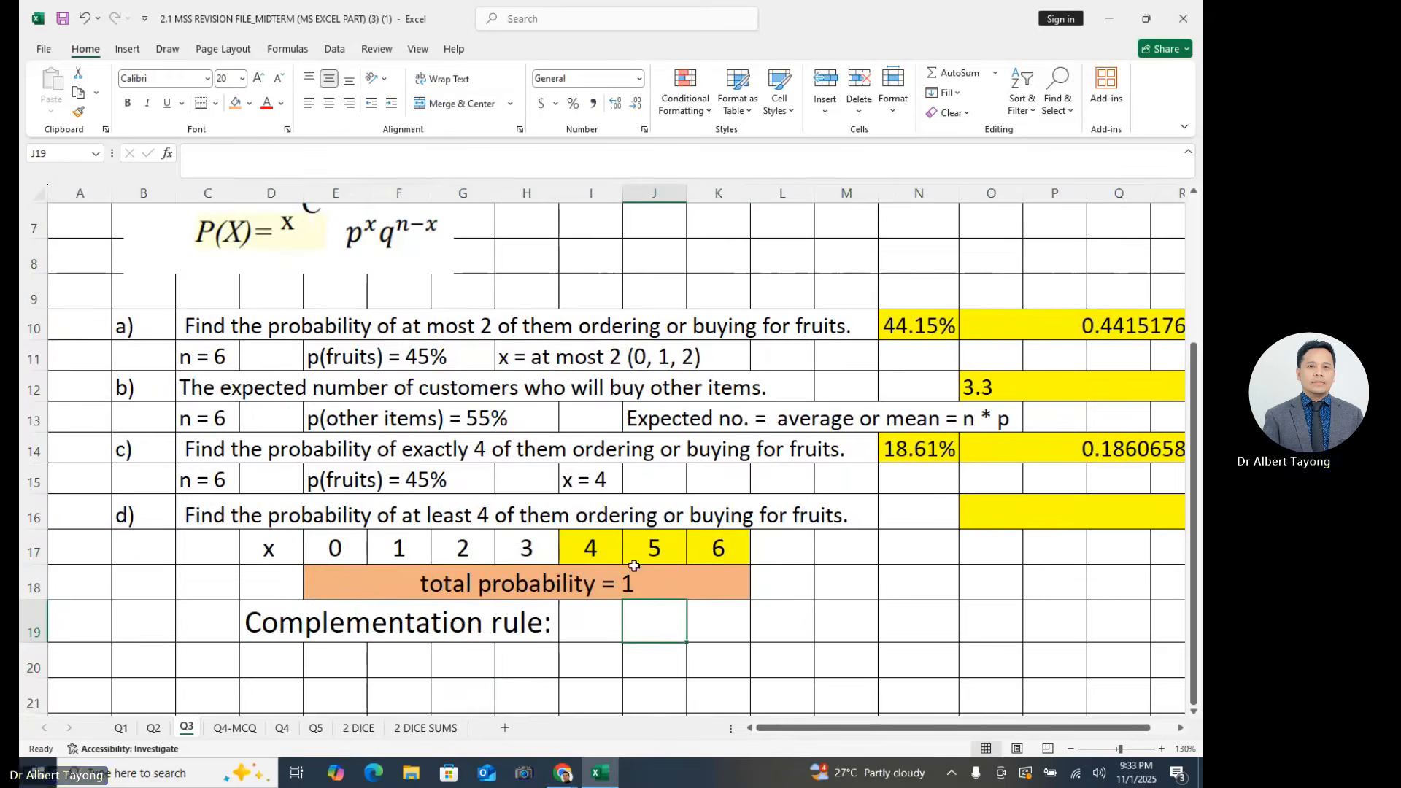
left_click_drag(602, 549, 711, 553)
left_click(662, 615)
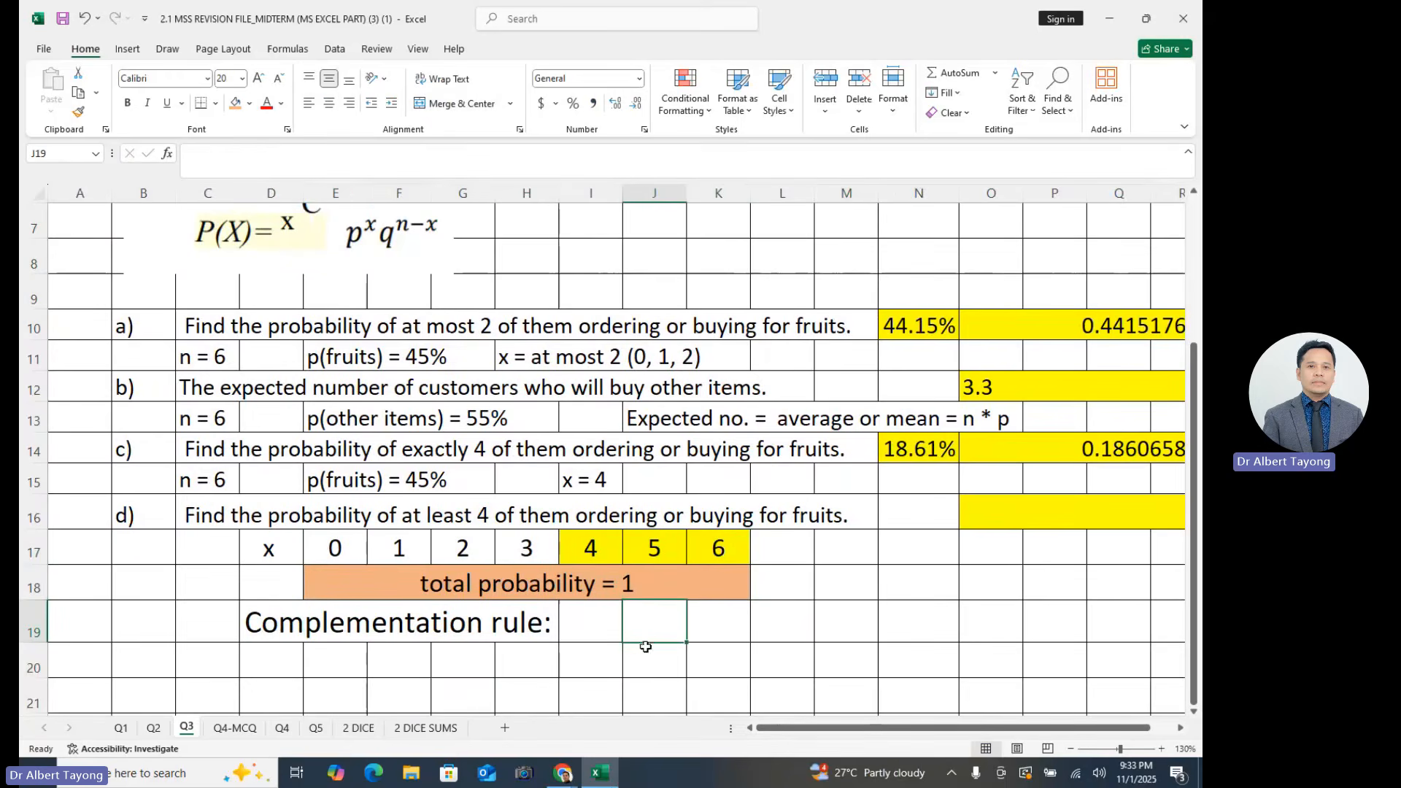
left_click(341, 552)
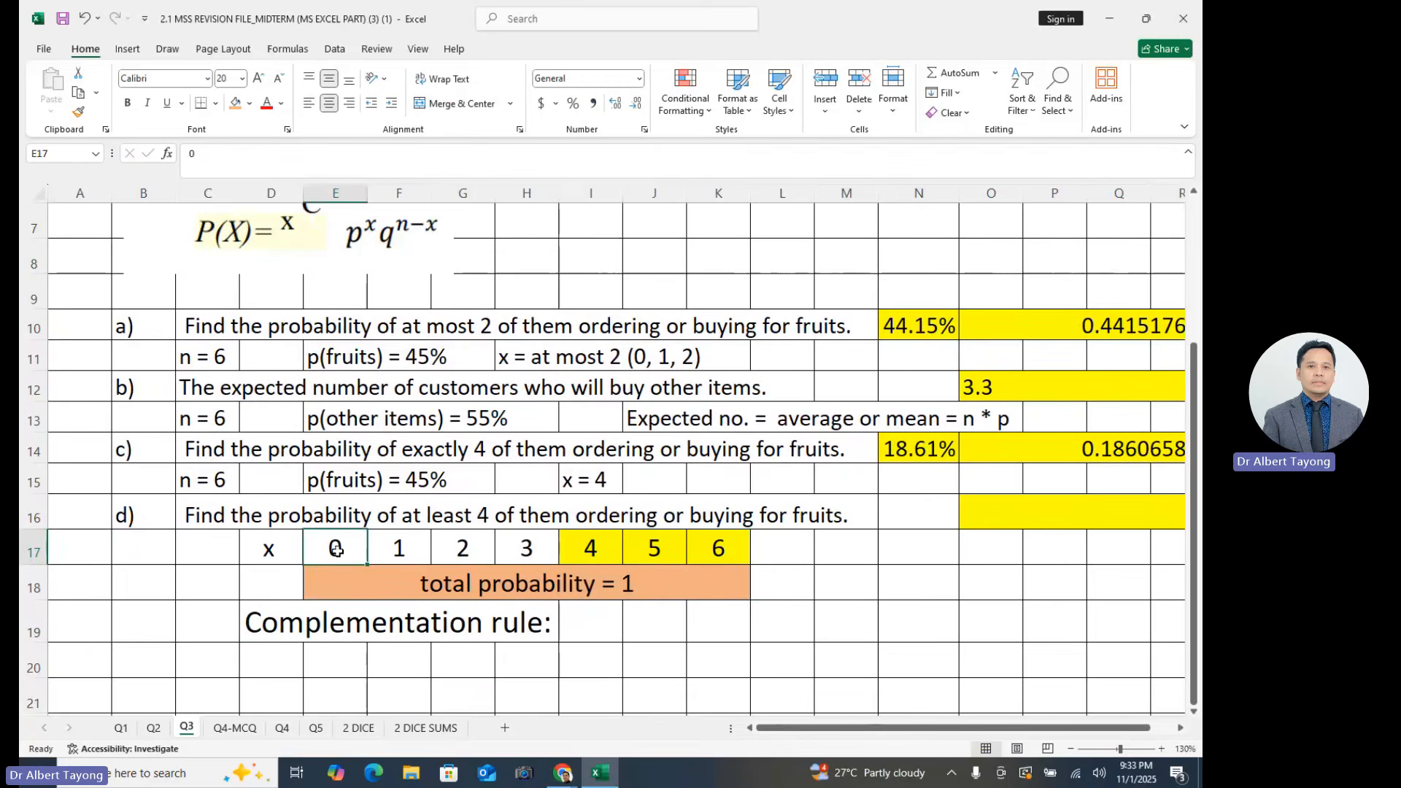
left_click(402, 552)
left_click(478, 549)
left_click(512, 545)
left_click(602, 651)
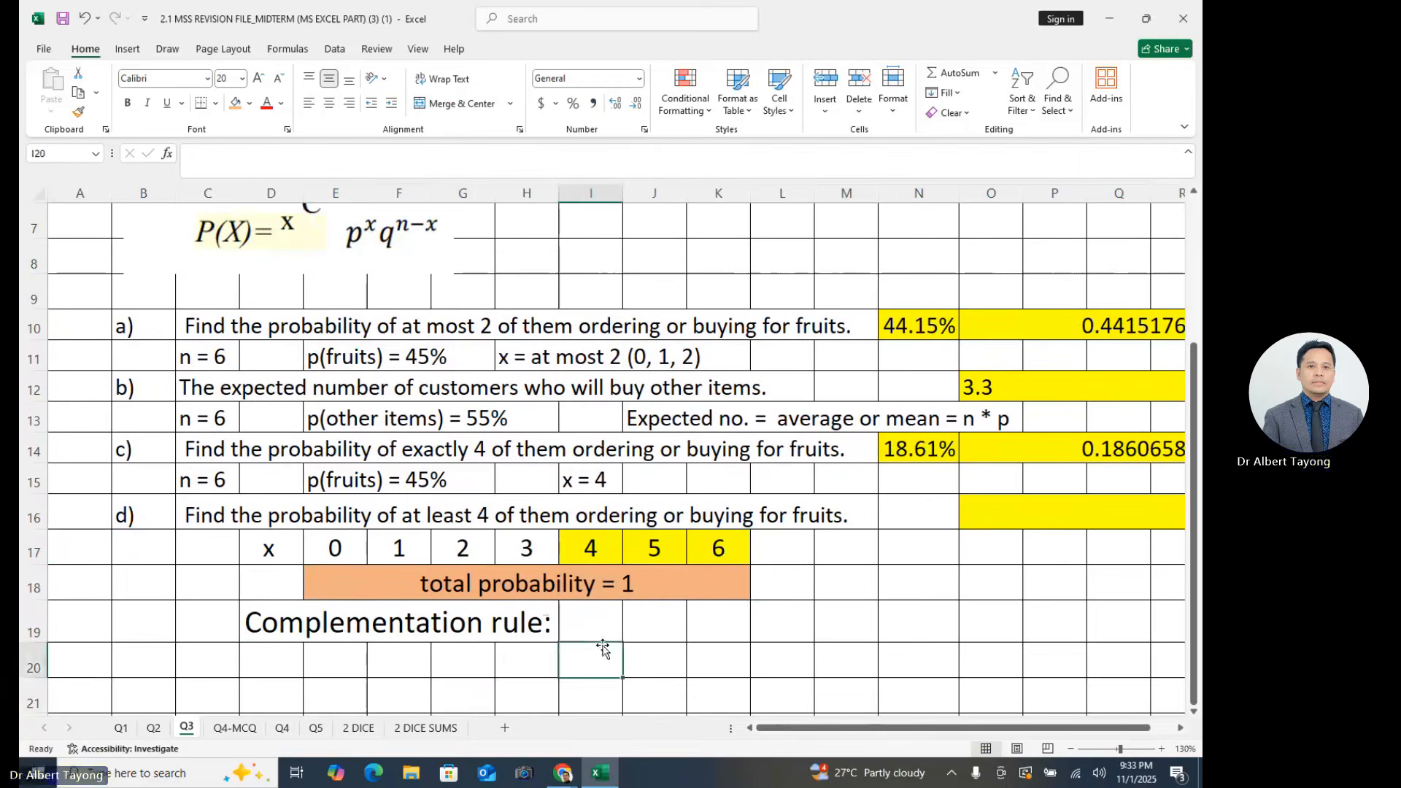
- Enter the note "1 - p(x= 0, 1, 2, 3)" in cell I19 beside the complementation rule label
left_click(583, 623)
type("1")
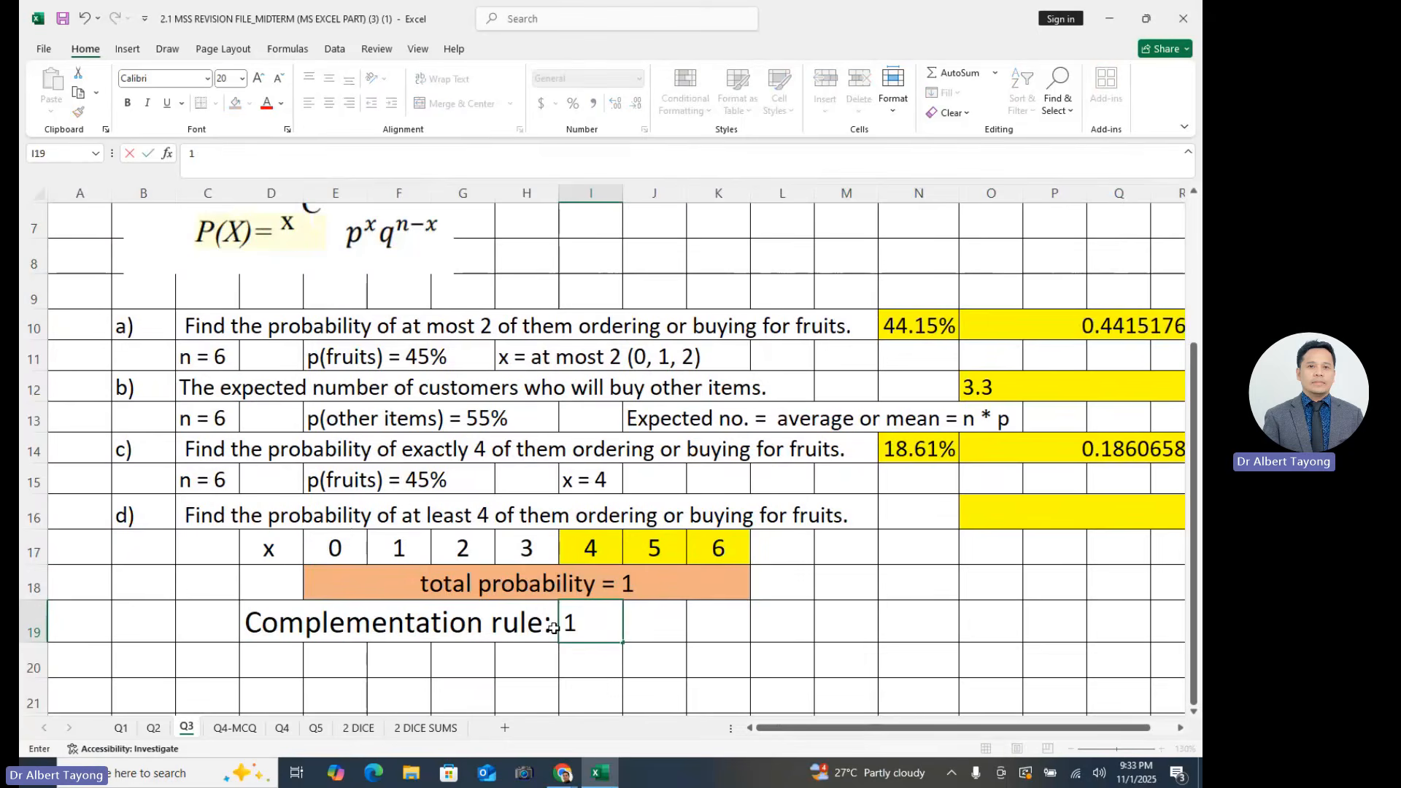
type(" - p(x=")
type("0")
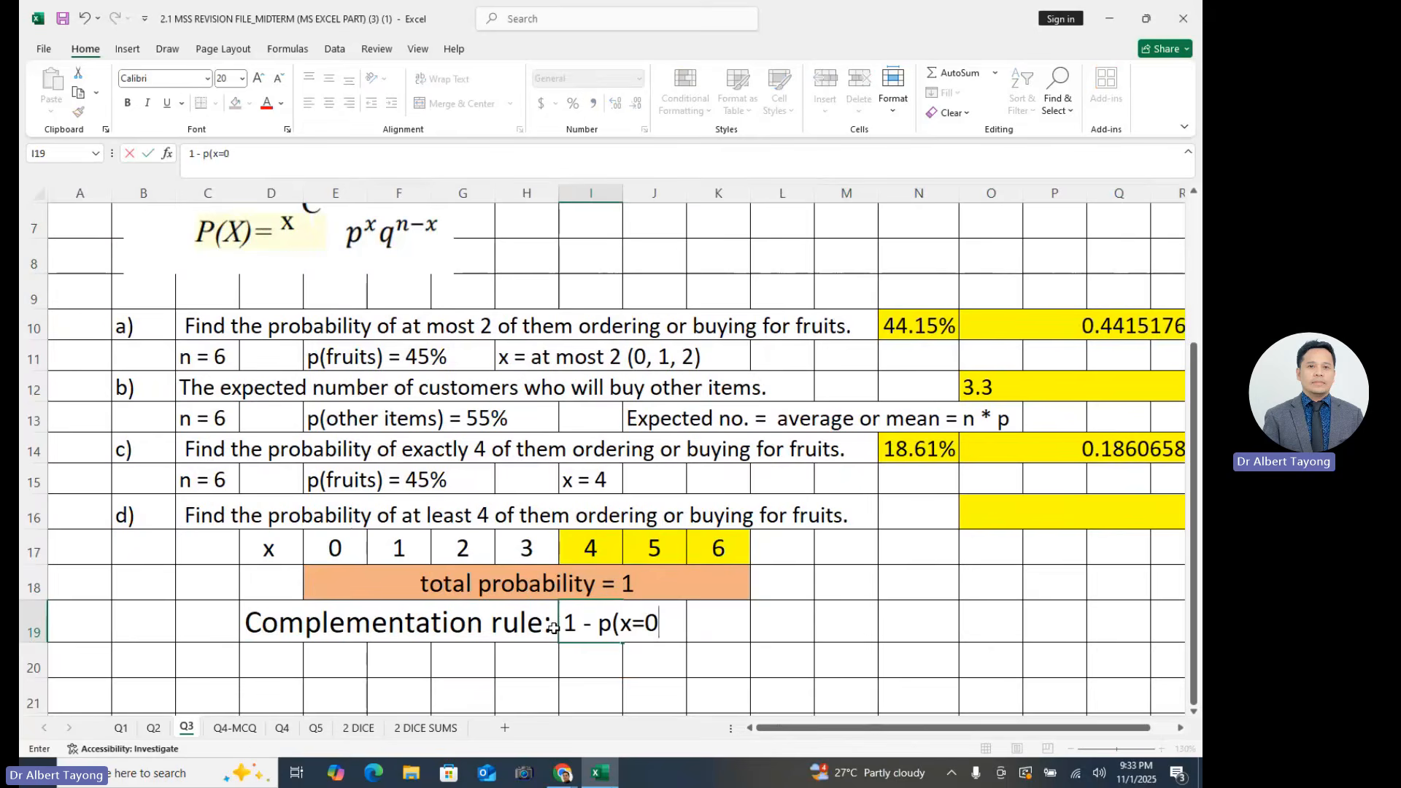
type(", 1, 2, 3)")
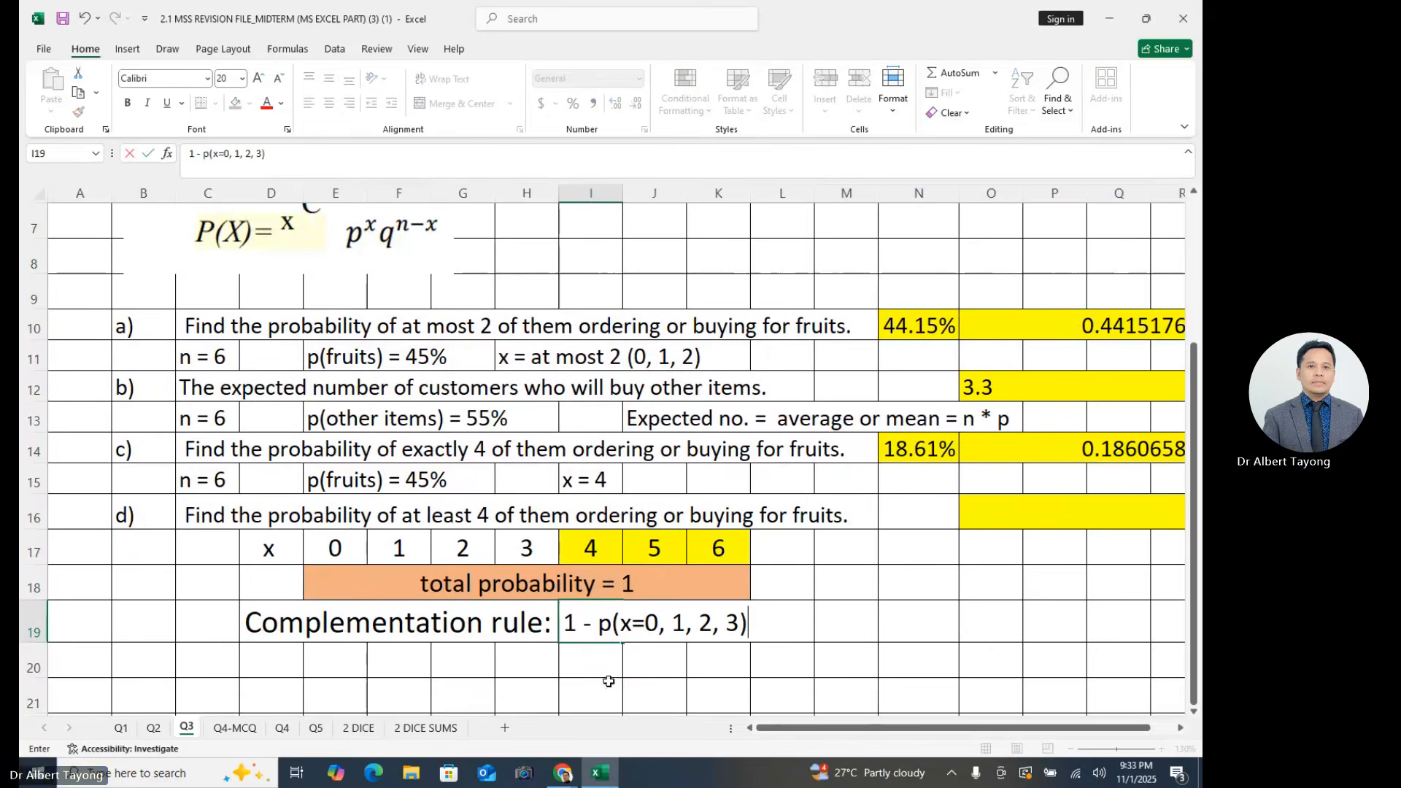
key("Return")
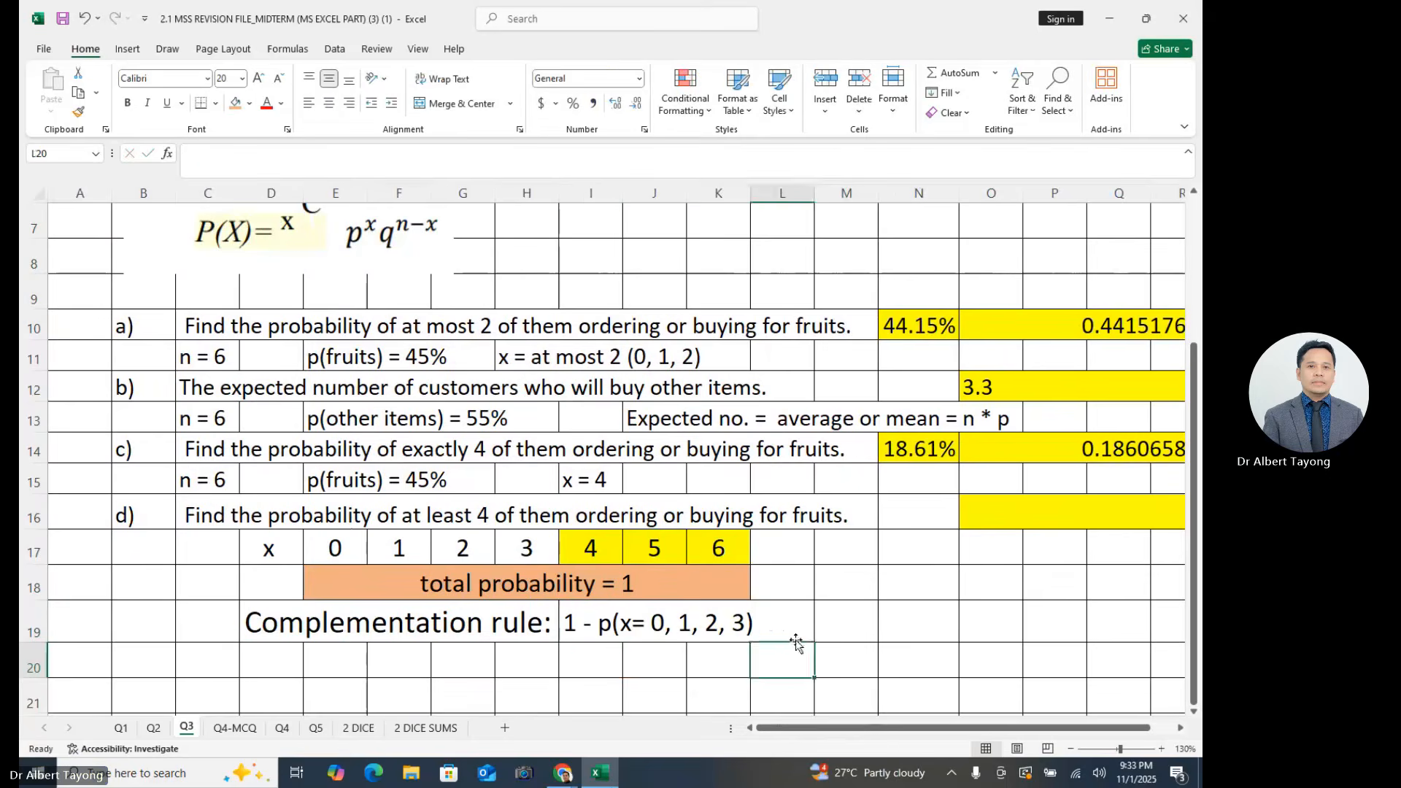
- Check the complementation expression against the total probability row and both groups of x values, 0 to 3 and 4 to 6
left_click(695, 654)
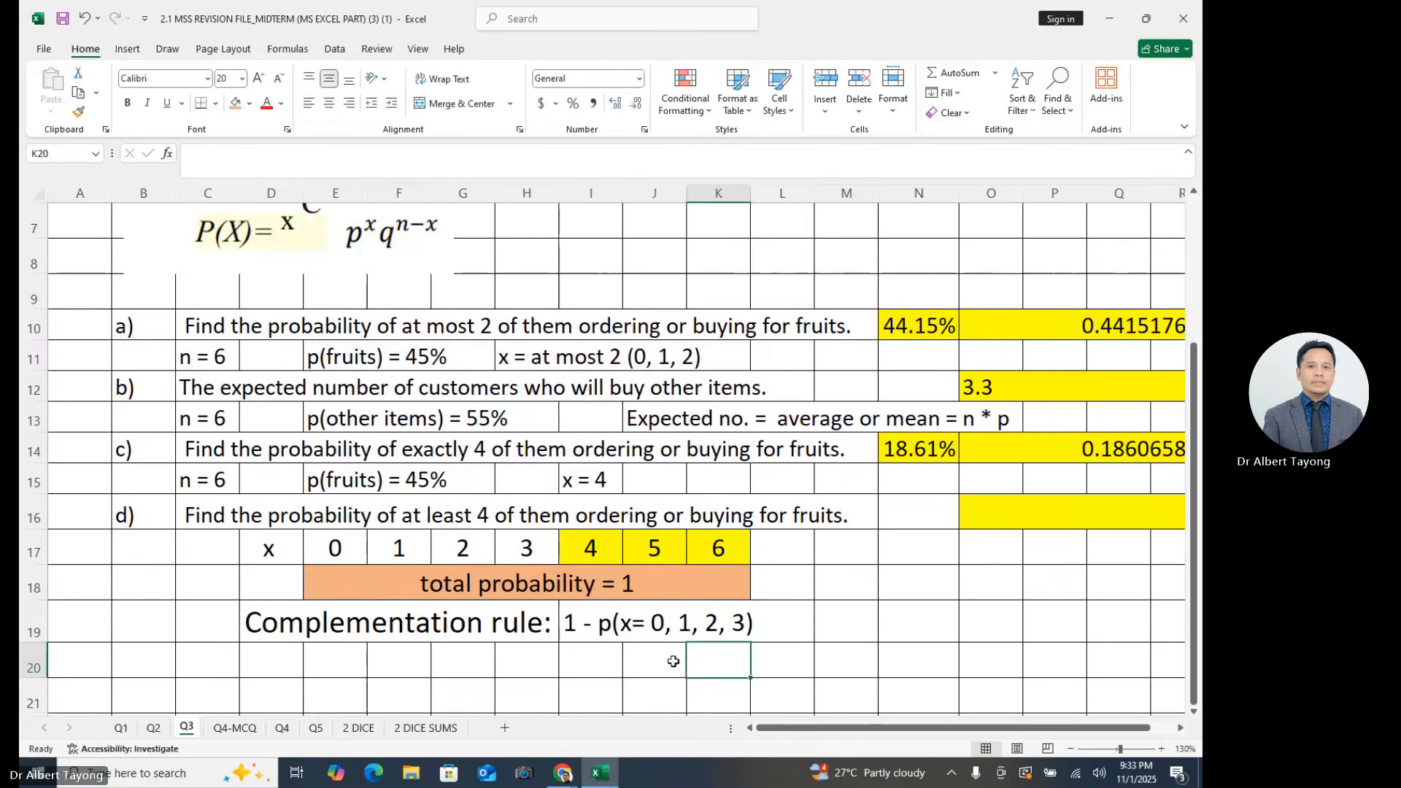
left_click(381, 593)
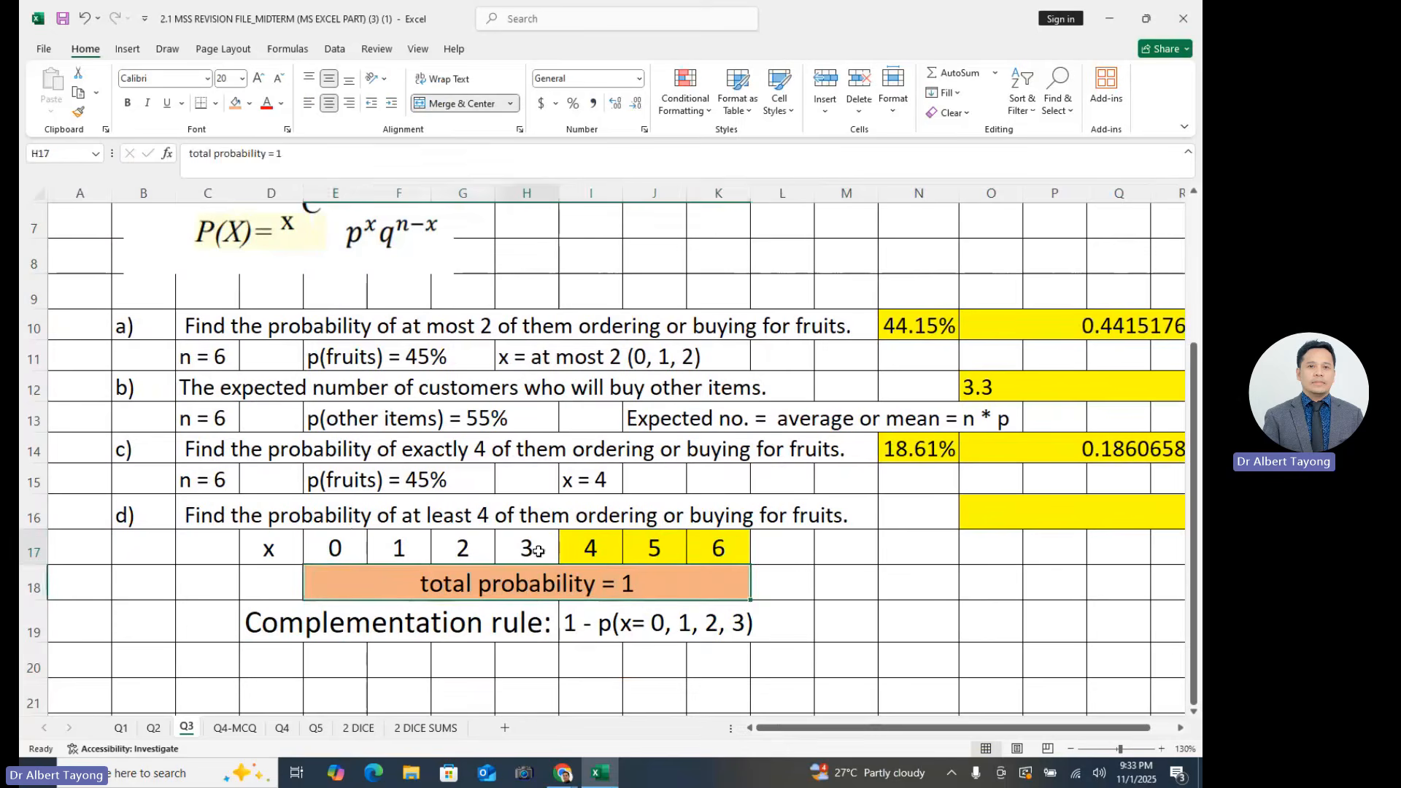
left_click_drag(532, 547, 334, 549)
left_click_drag(583, 569, 727, 576)
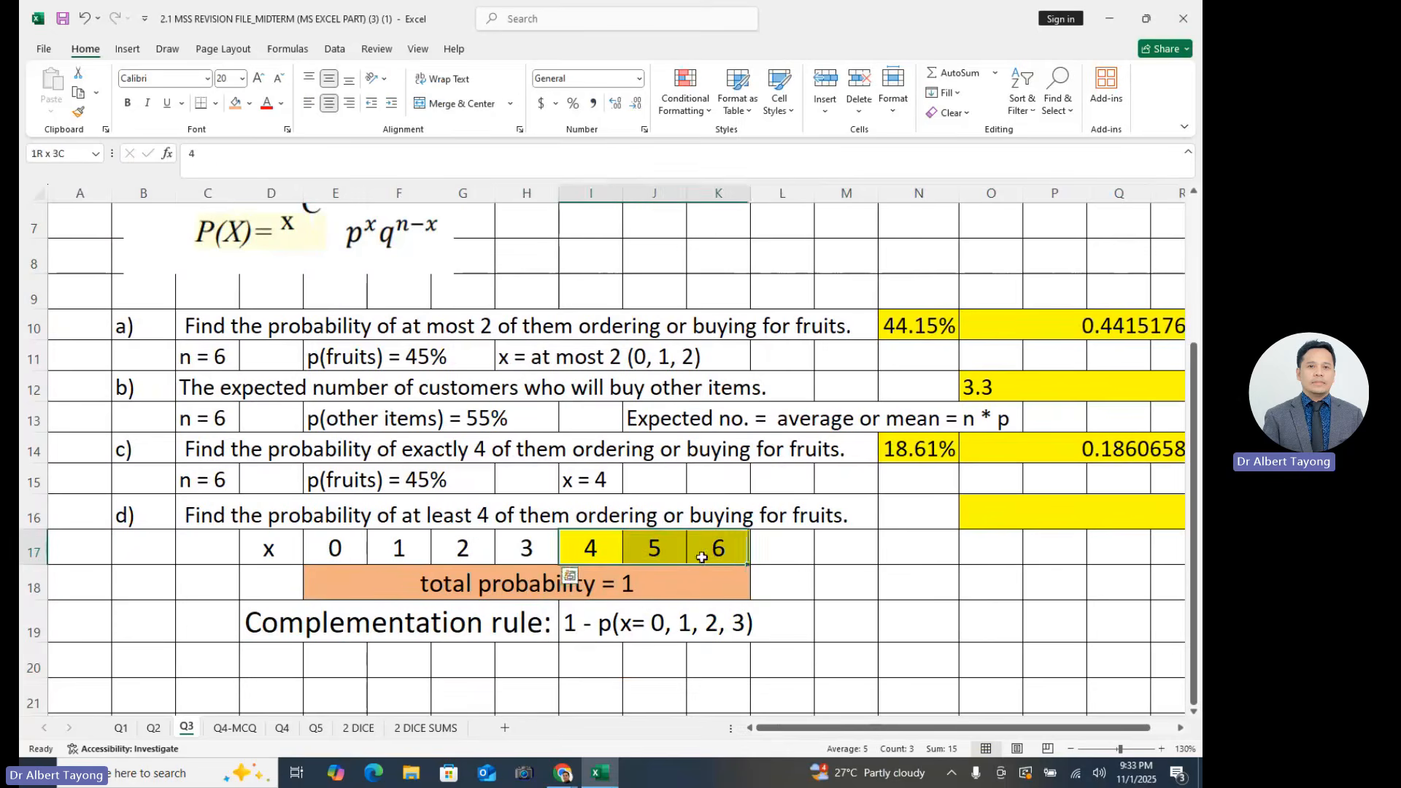
left_click(861, 558)
left_click(903, 627)
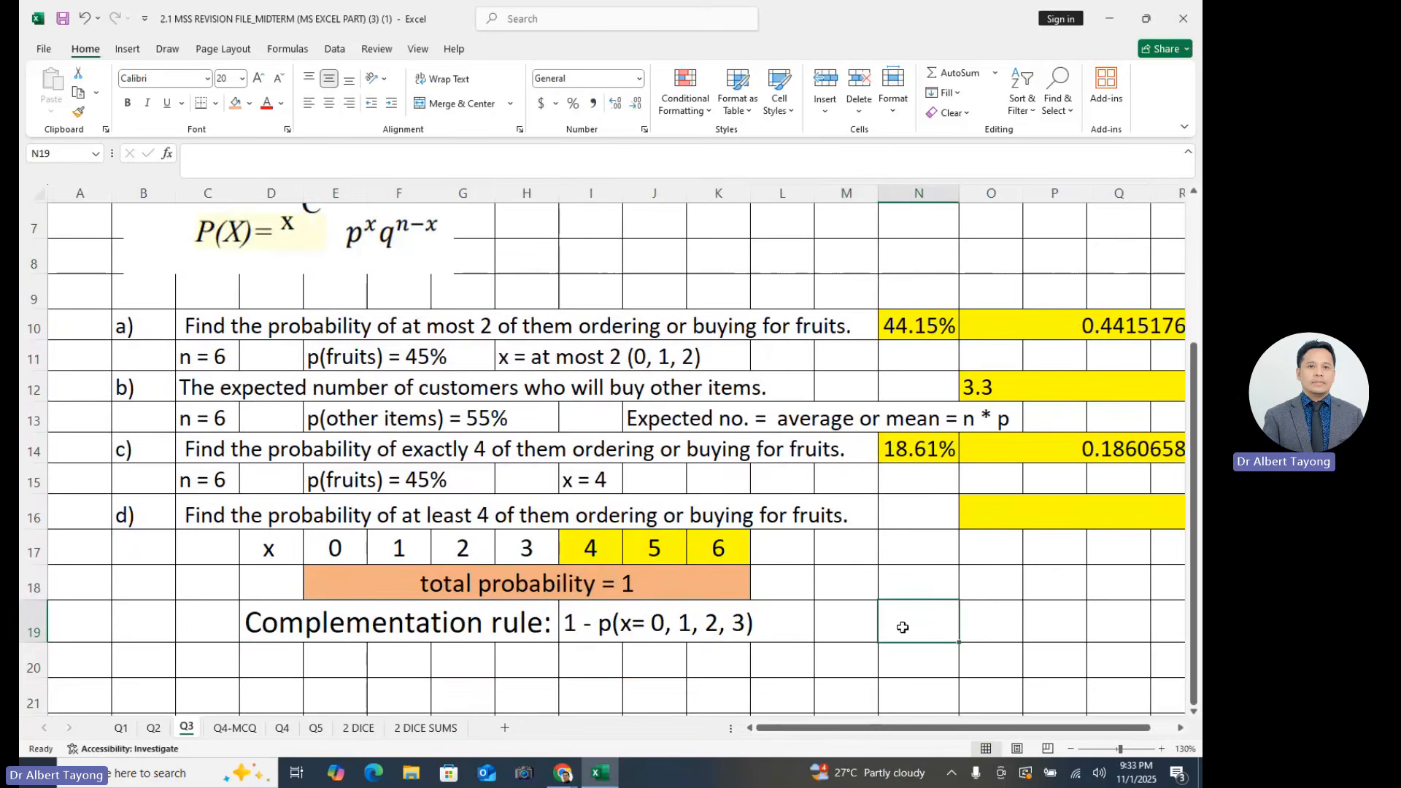
left_click(824, 633)
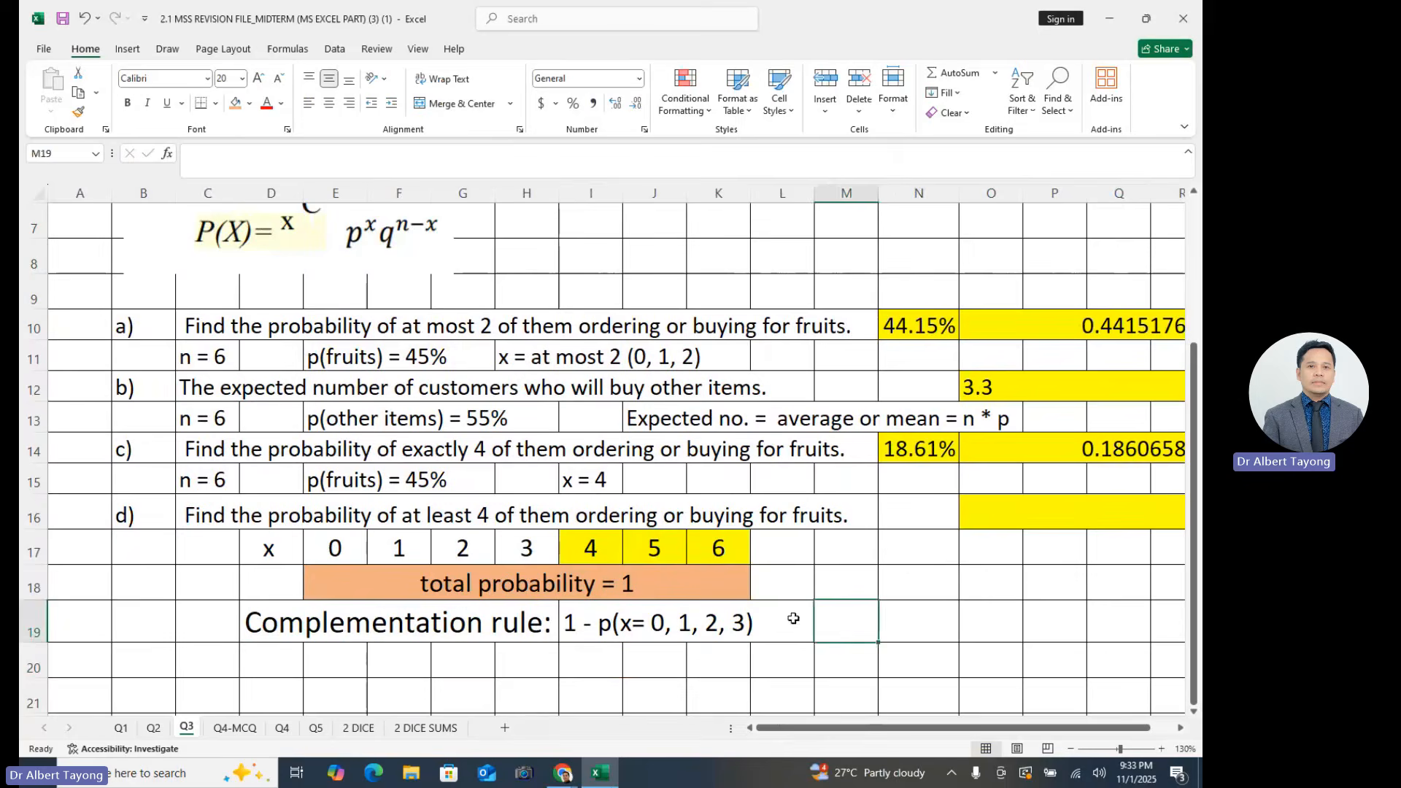
- Examine the empty answer cell for part d) together with the complementation note and the highlighted x values 4 to 6
left_click(1181, 729)
left_click(987, 518)
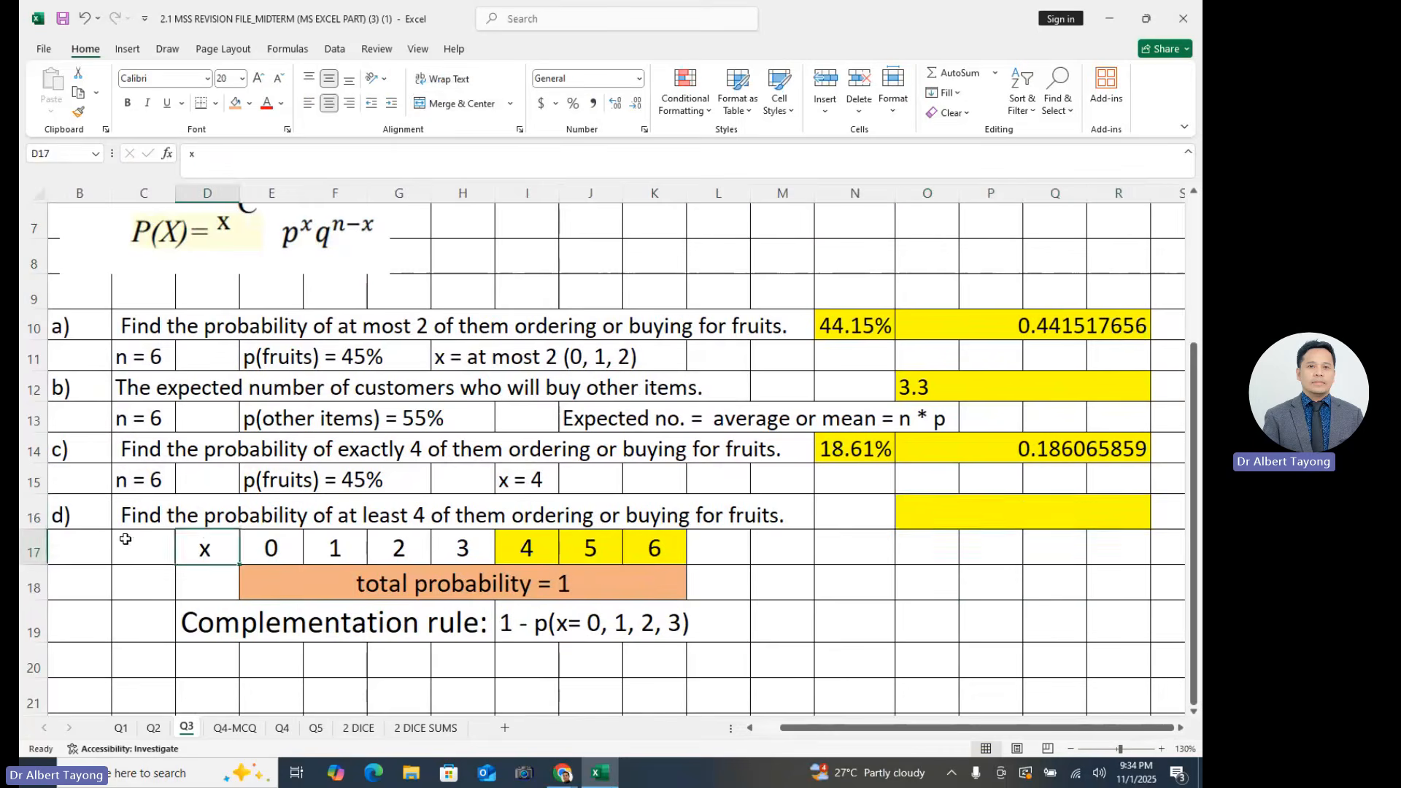
left_click_drag(36, 516, 49, 548)
left_click(1041, 516)
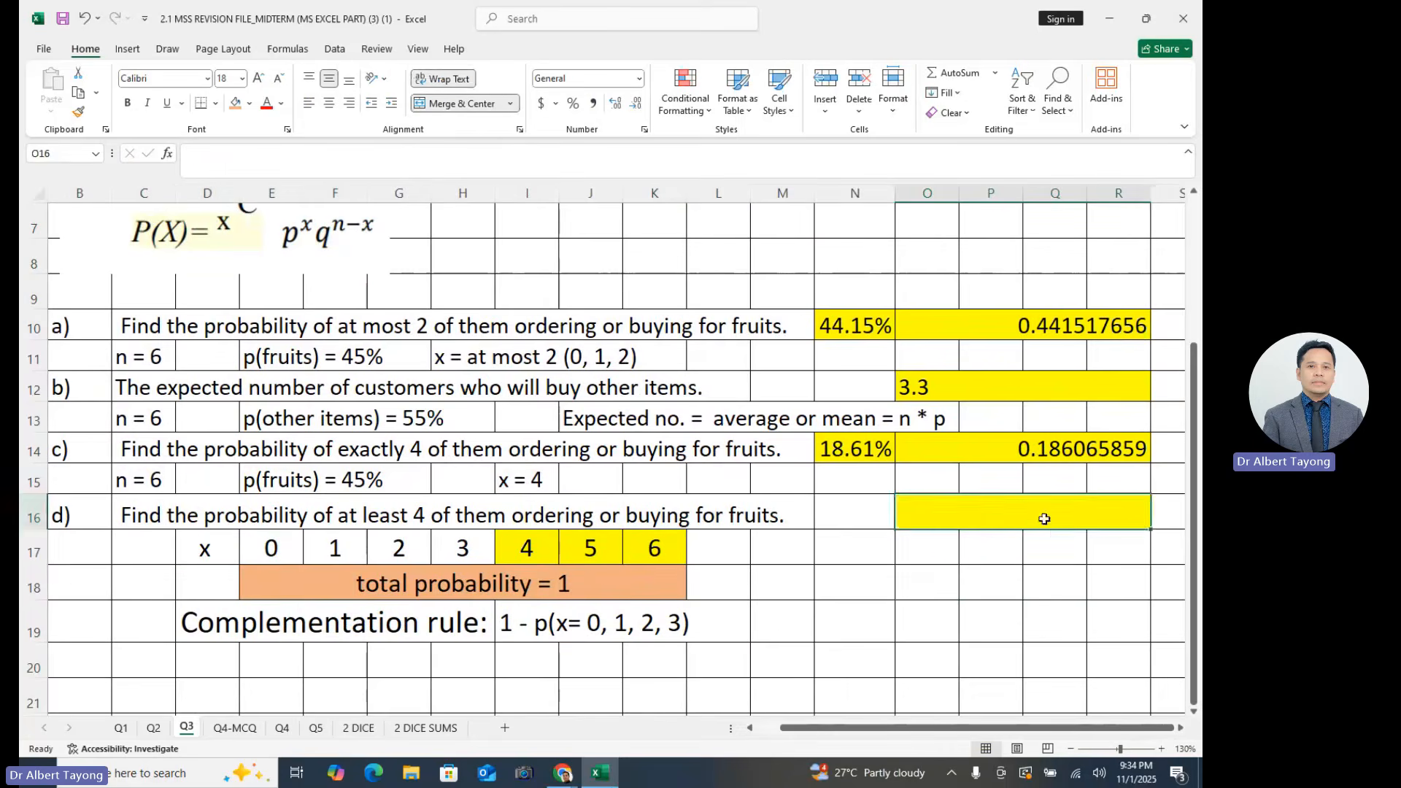
left_click(916, 579)
left_click(809, 637)
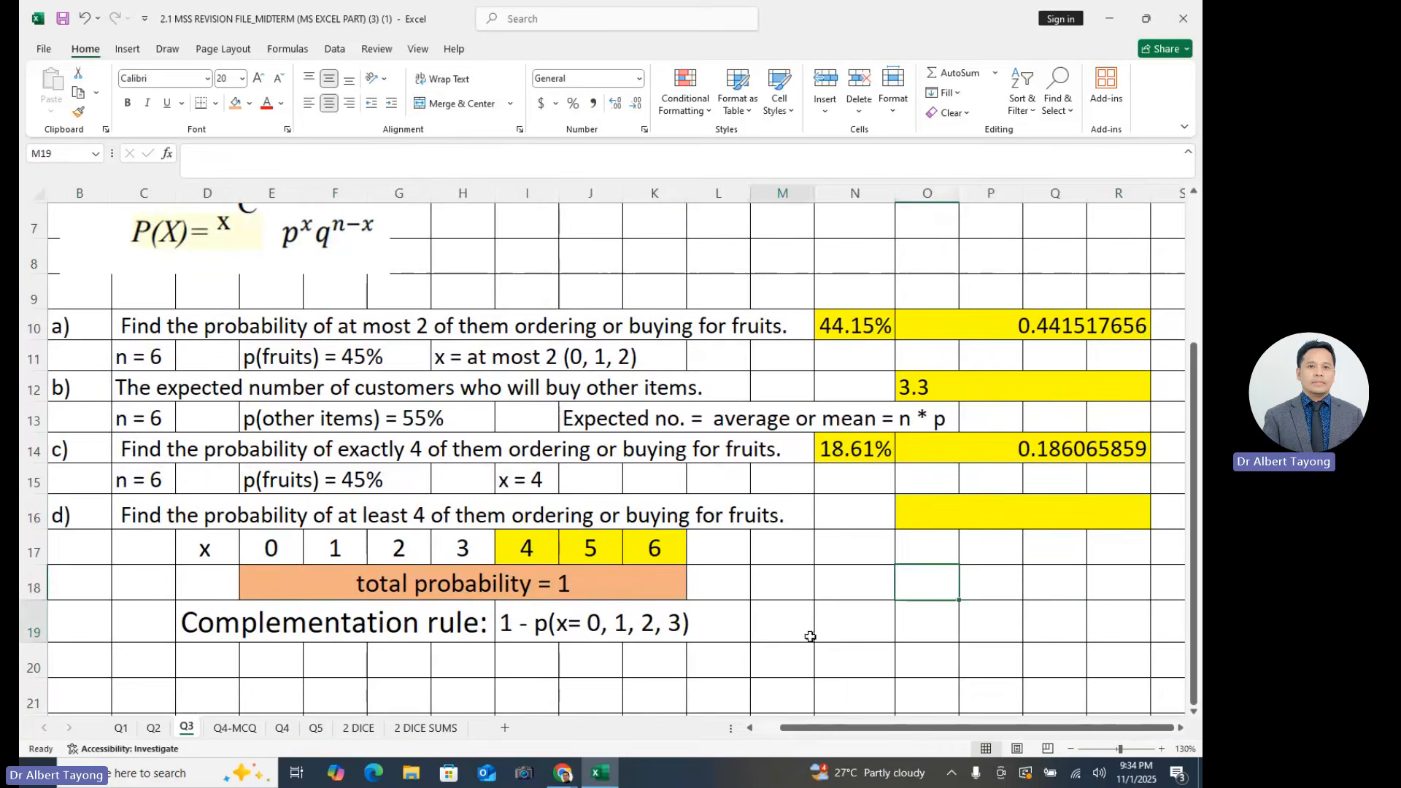
left_click(619, 636)
left_click(801, 637)
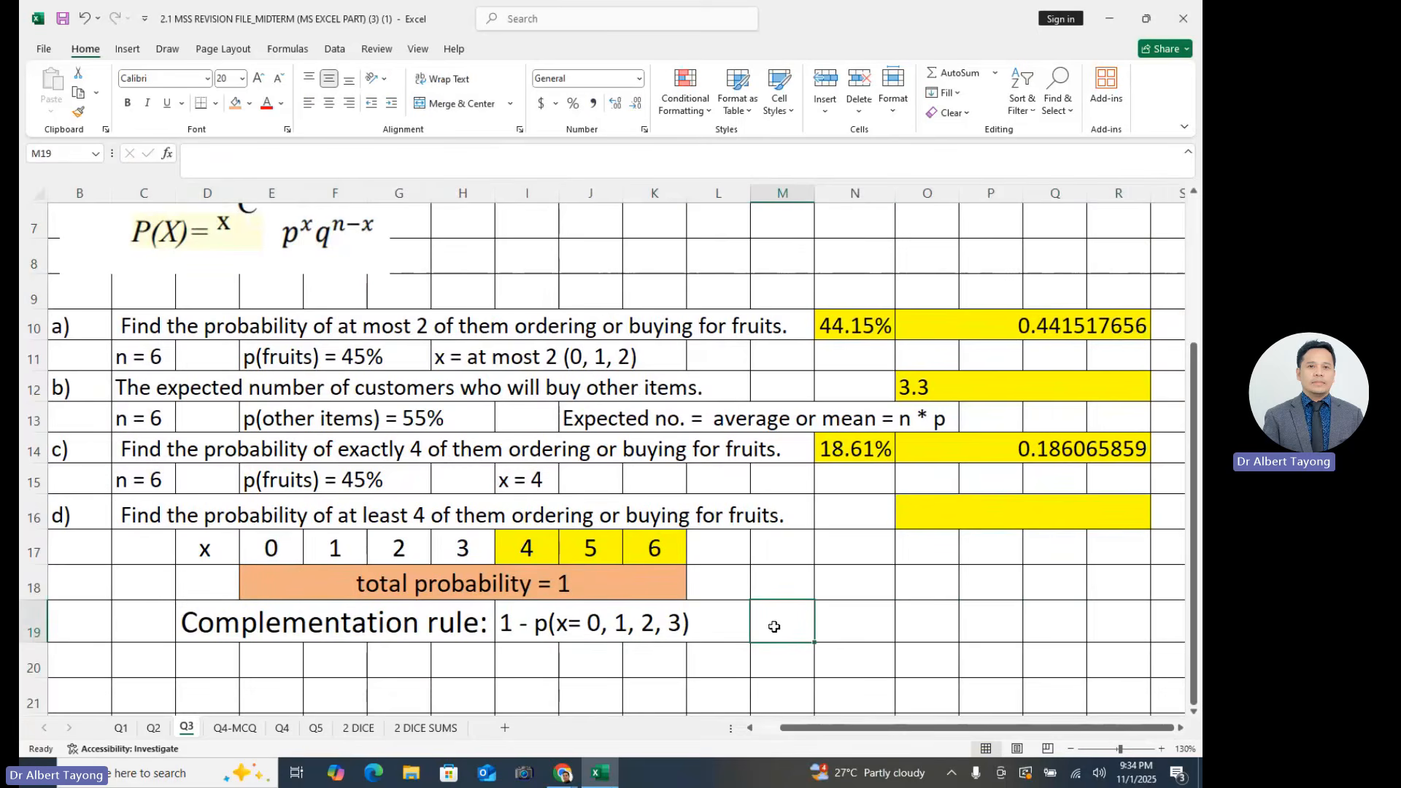
left_click_drag(521, 546, 656, 546)
left_click(788, 567)
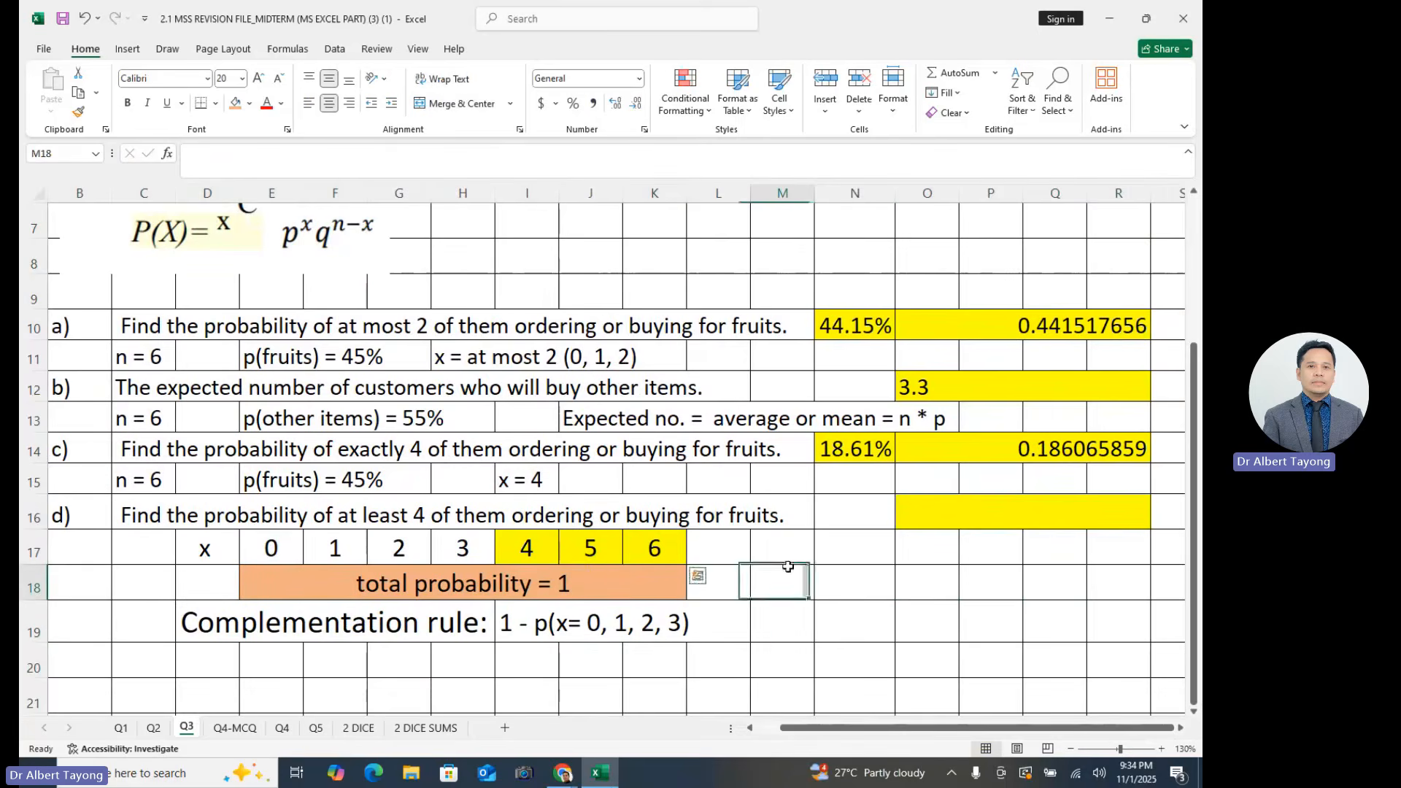
left_click_drag(533, 555, 650, 546)
left_click(718, 582)
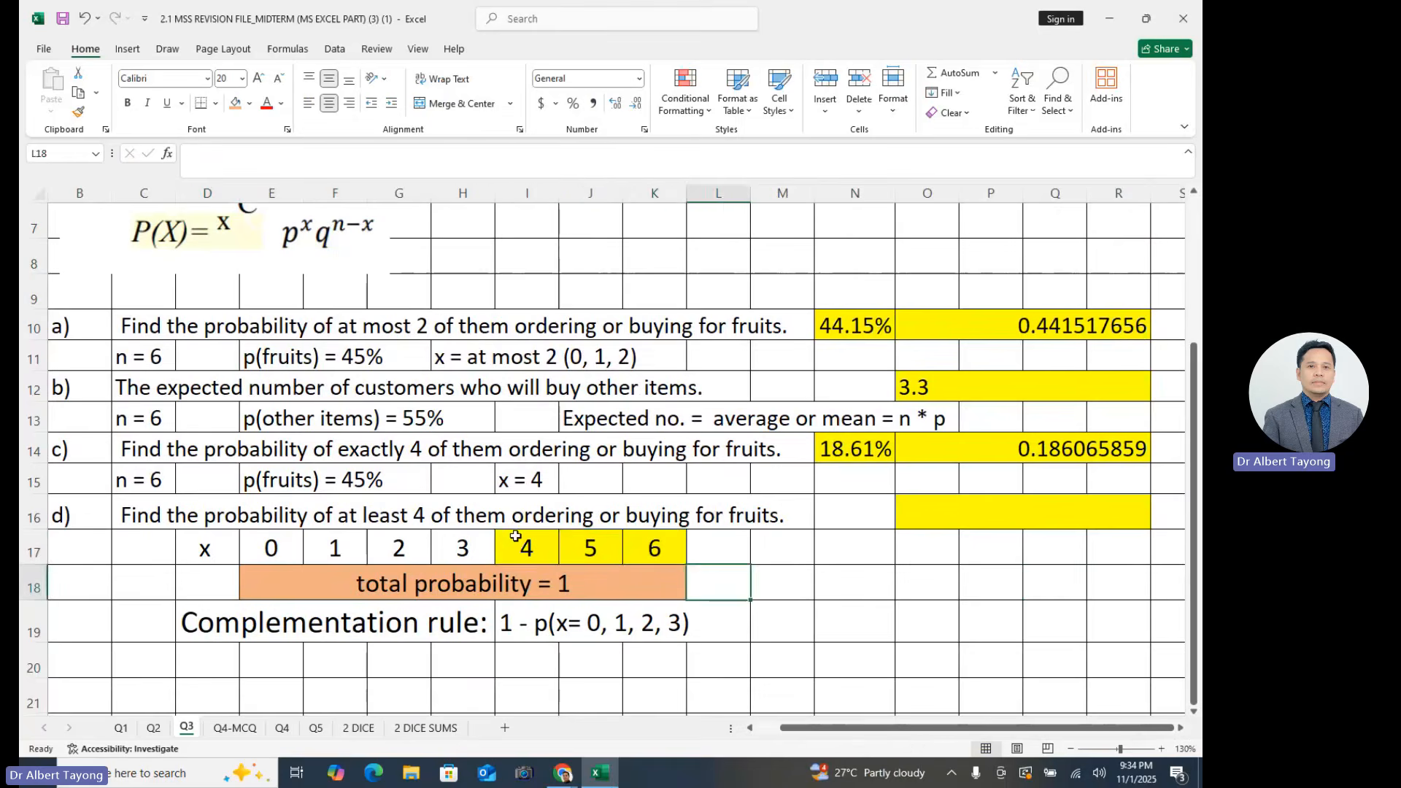
left_click_drag(525, 550, 646, 554)
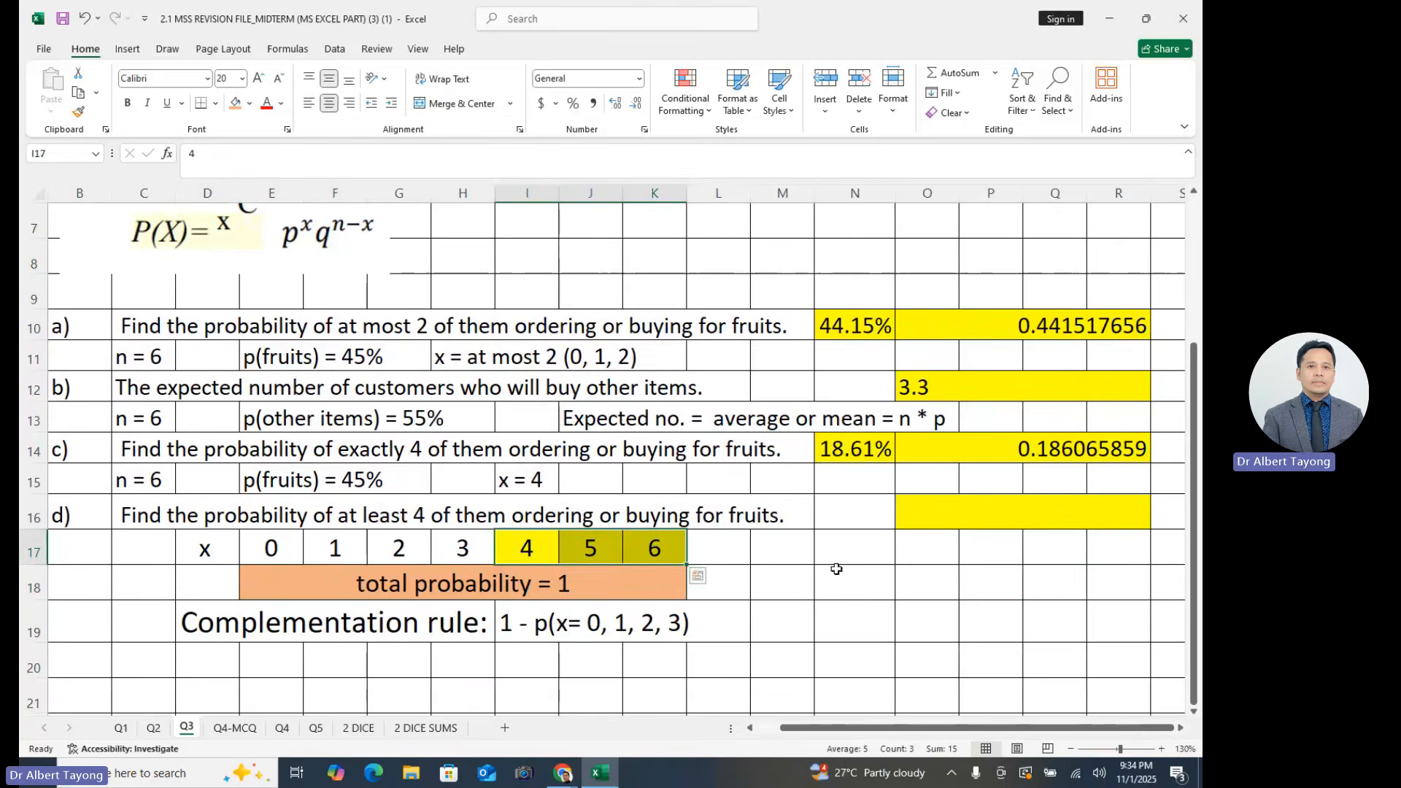
left_click(847, 580)
- Inspect the BINOM.DIST formula and its function arguments in part a)'s answer cell O10, leaving the formula as it is
scroll(949, 453, "up", 1)
left_click(1048, 415)
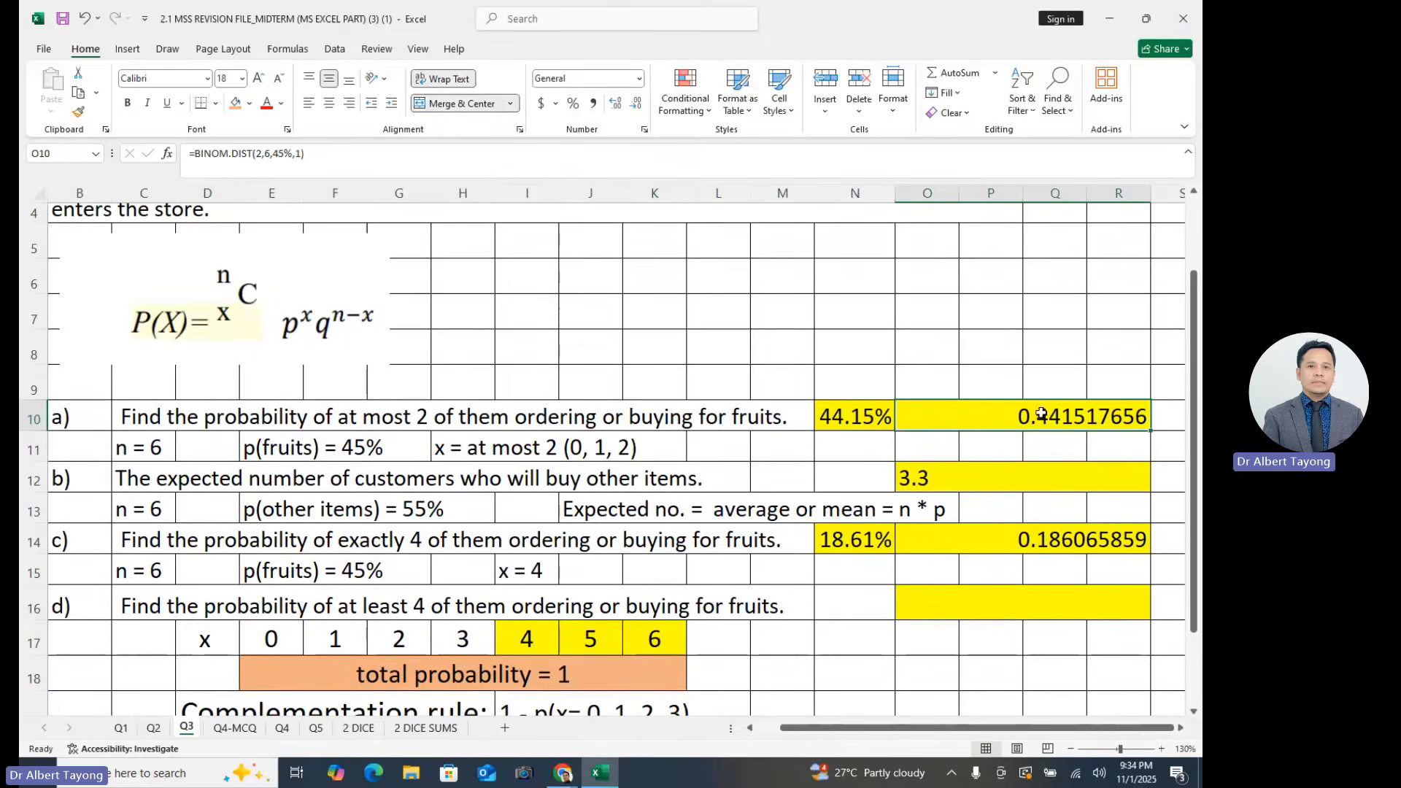
double_click(1038, 415)
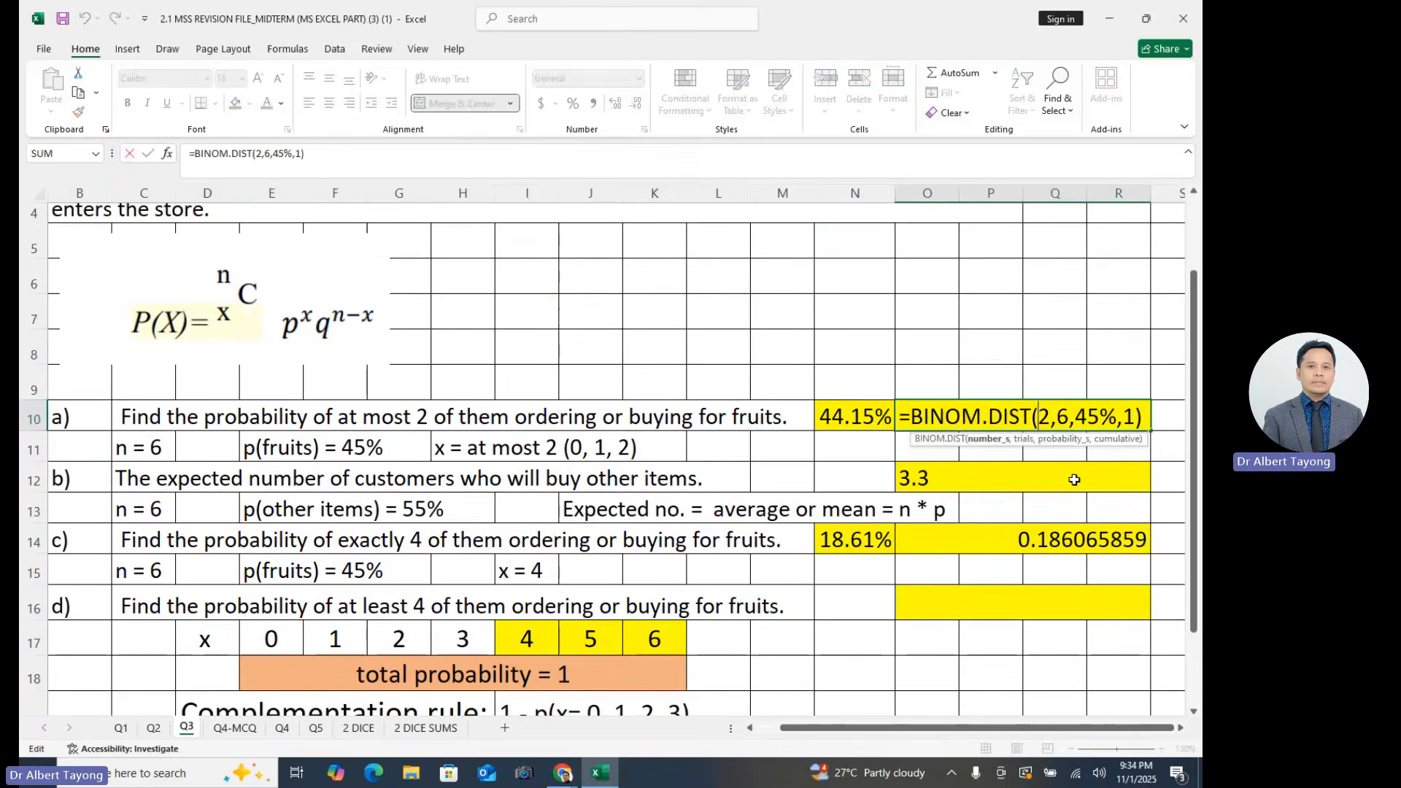
key("Return")
left_click(960, 467)
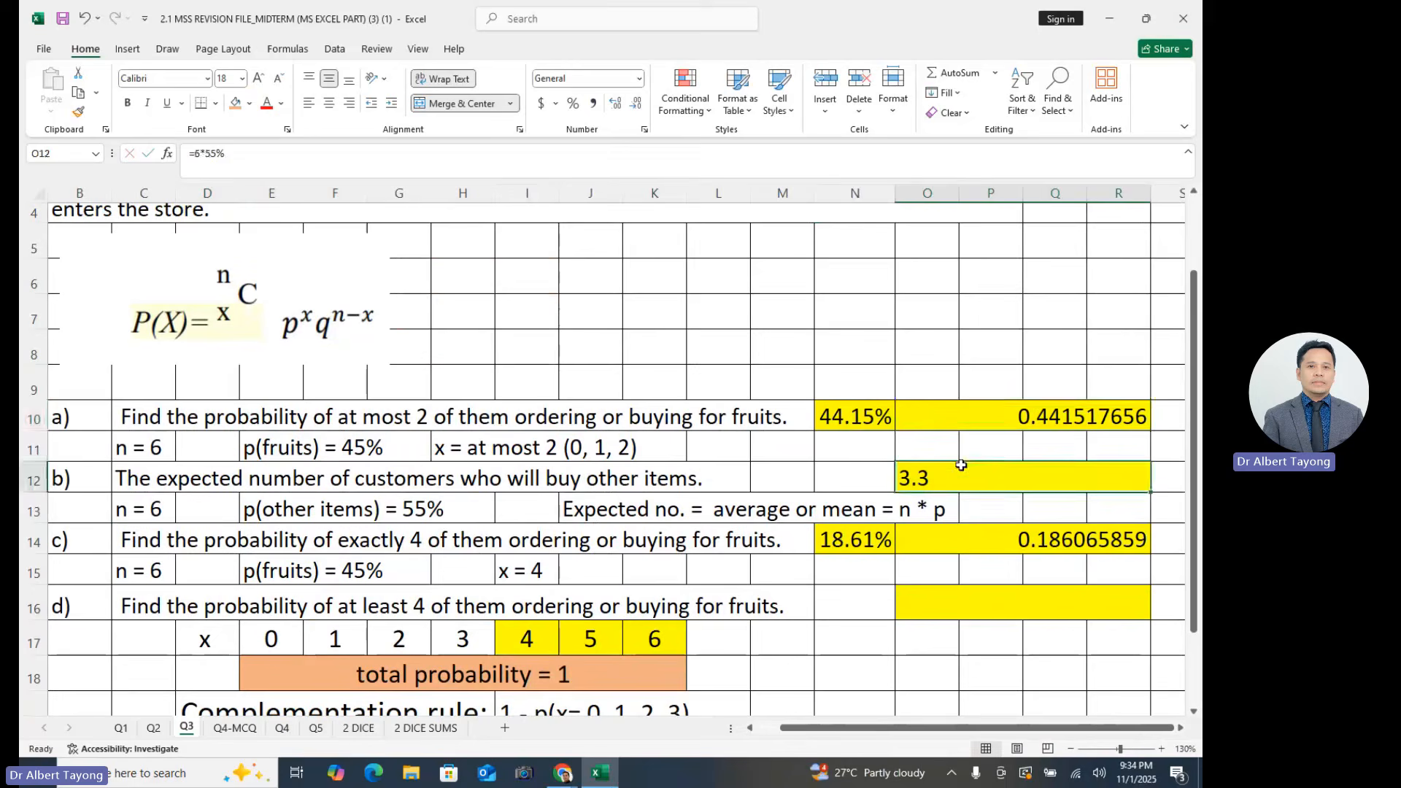
left_click(974, 420)
key("F2")
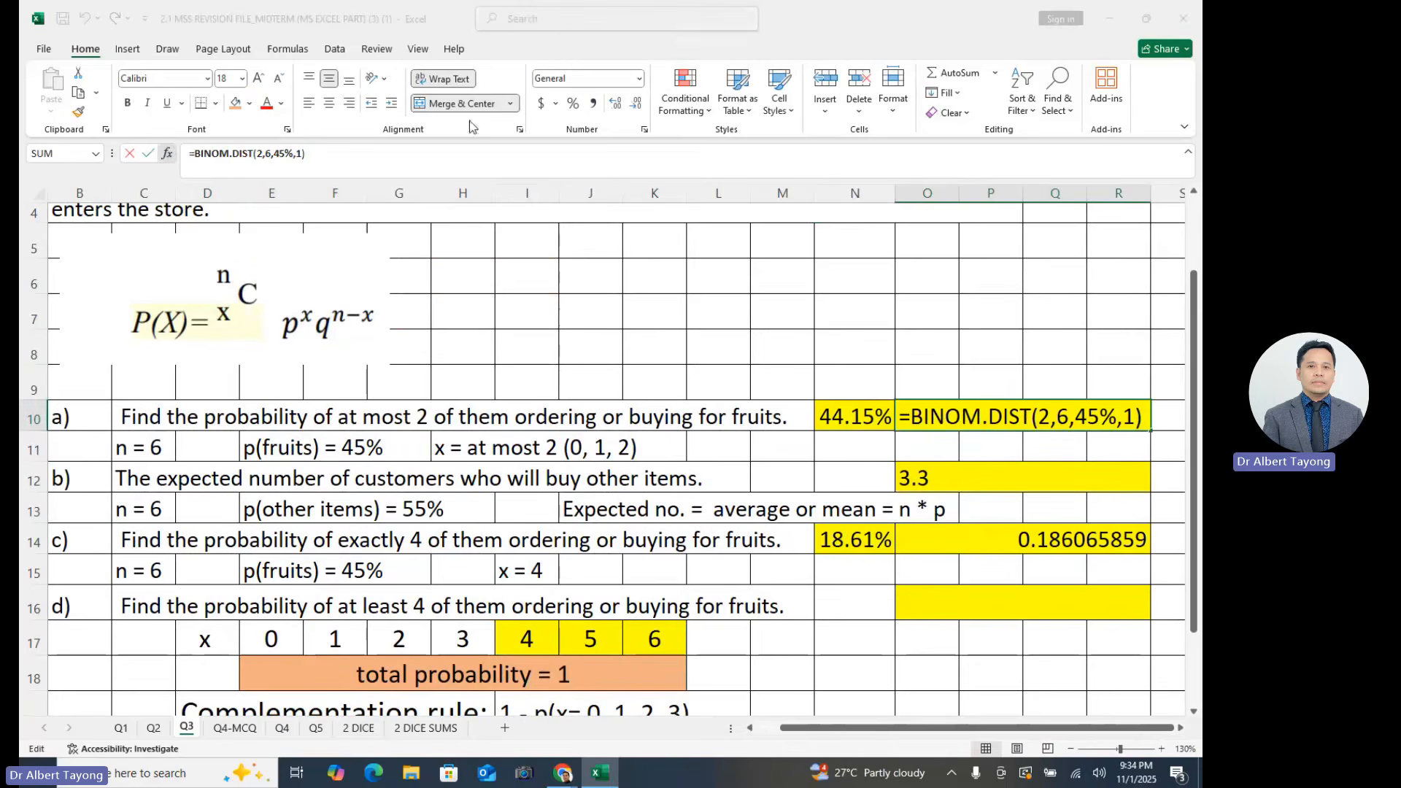
key("shift+F3")
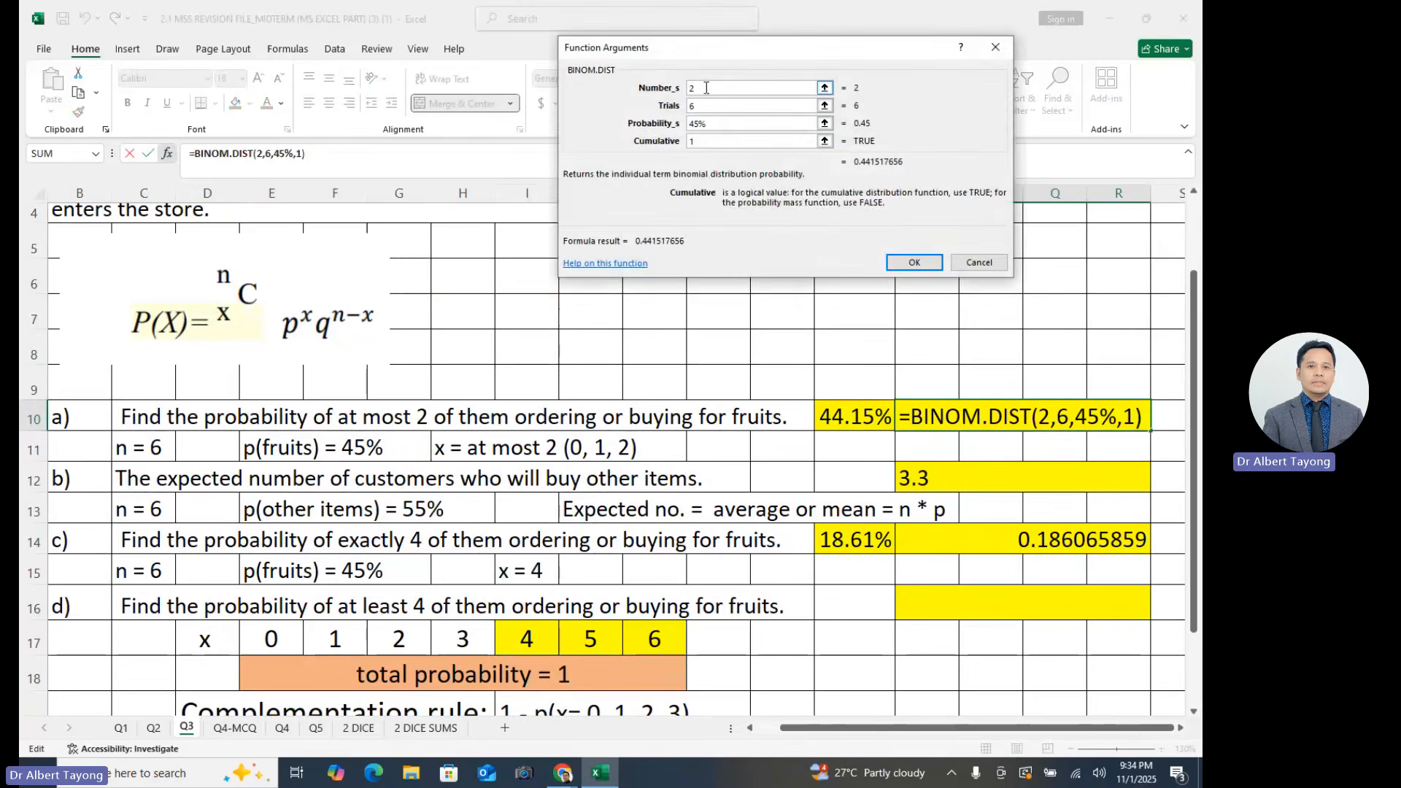
left_click(706, 88)
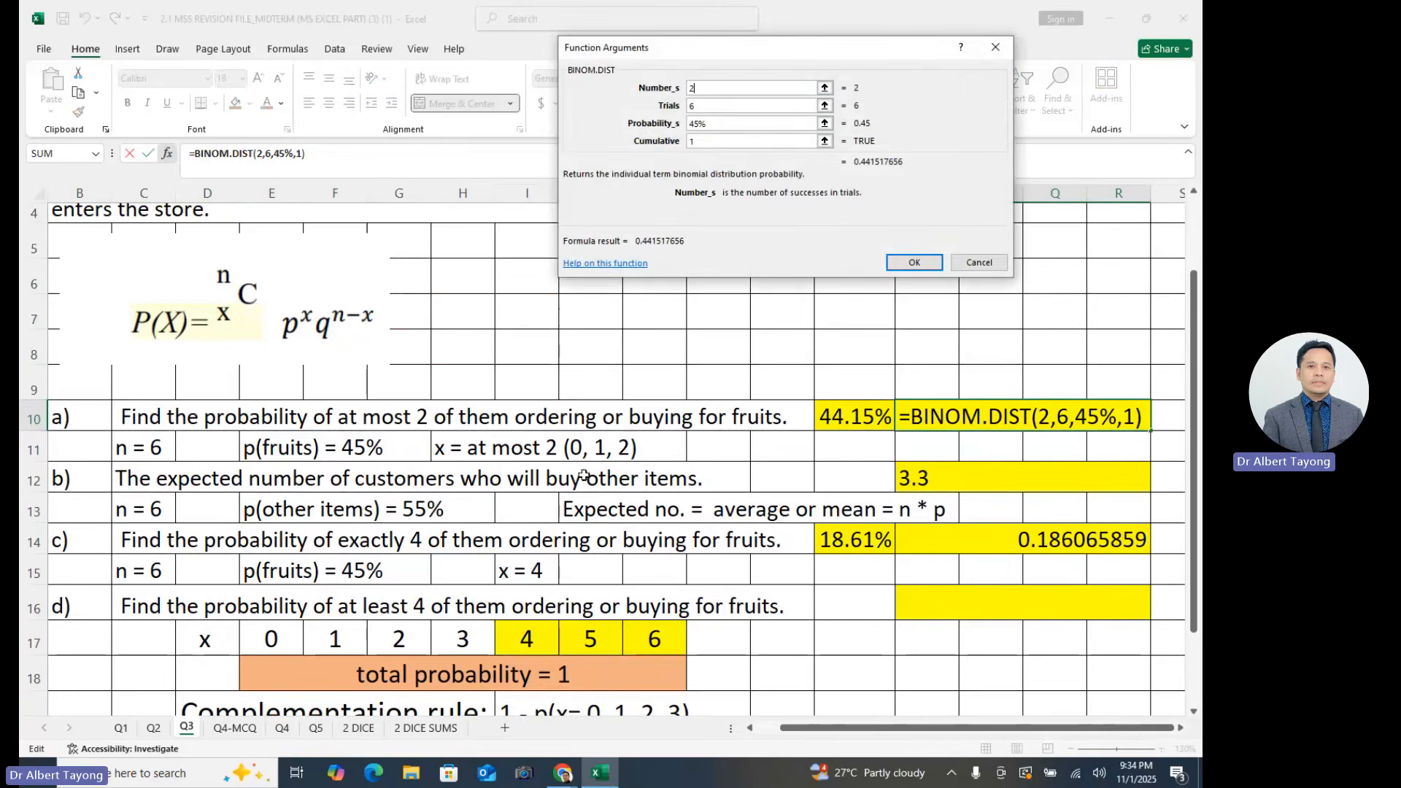
left_click(999, 48)
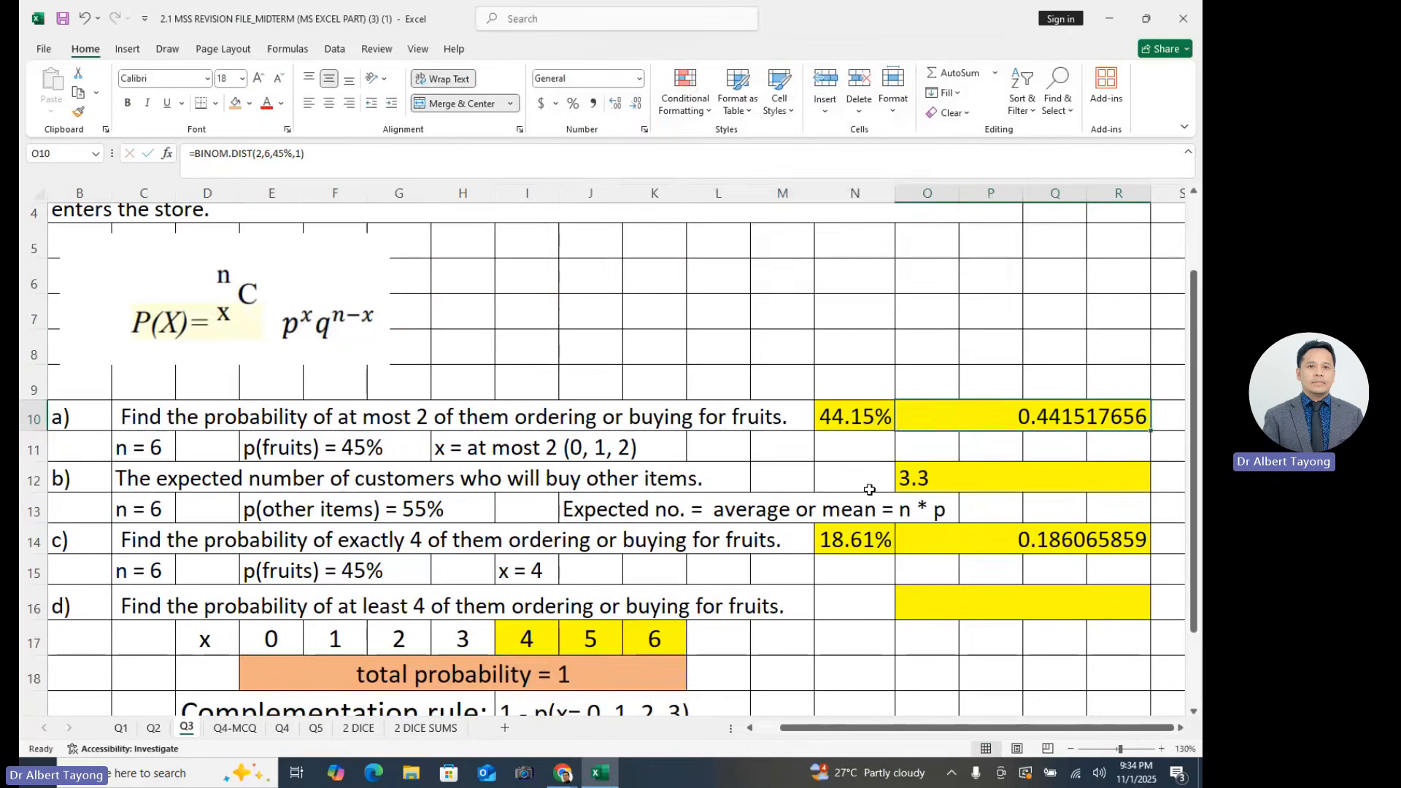
- Review part d)'s answer cell, the x values 0 to 6 and the notes in rows 18 and 19
scroll(869, 490, "down", 1)
left_click(796, 549)
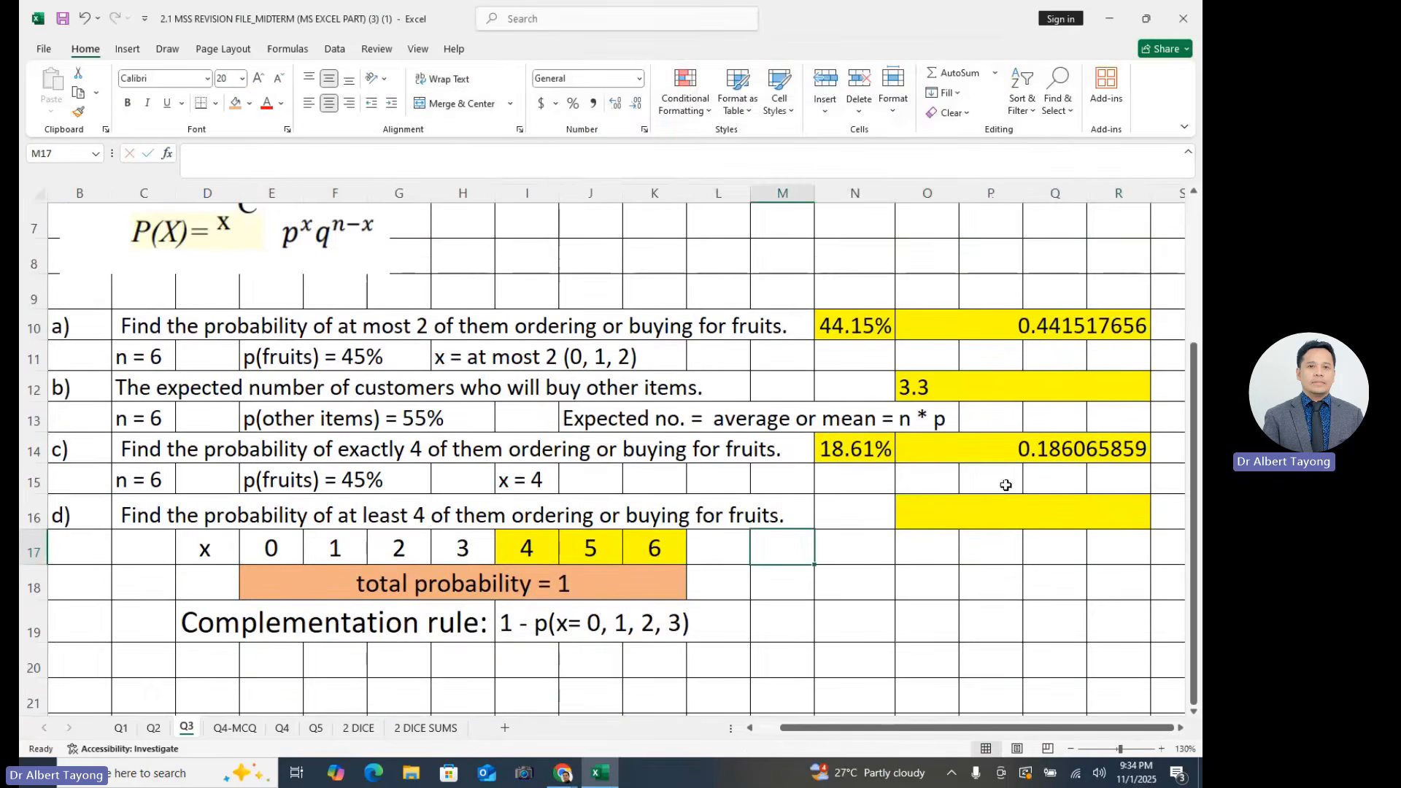
left_click(968, 522)
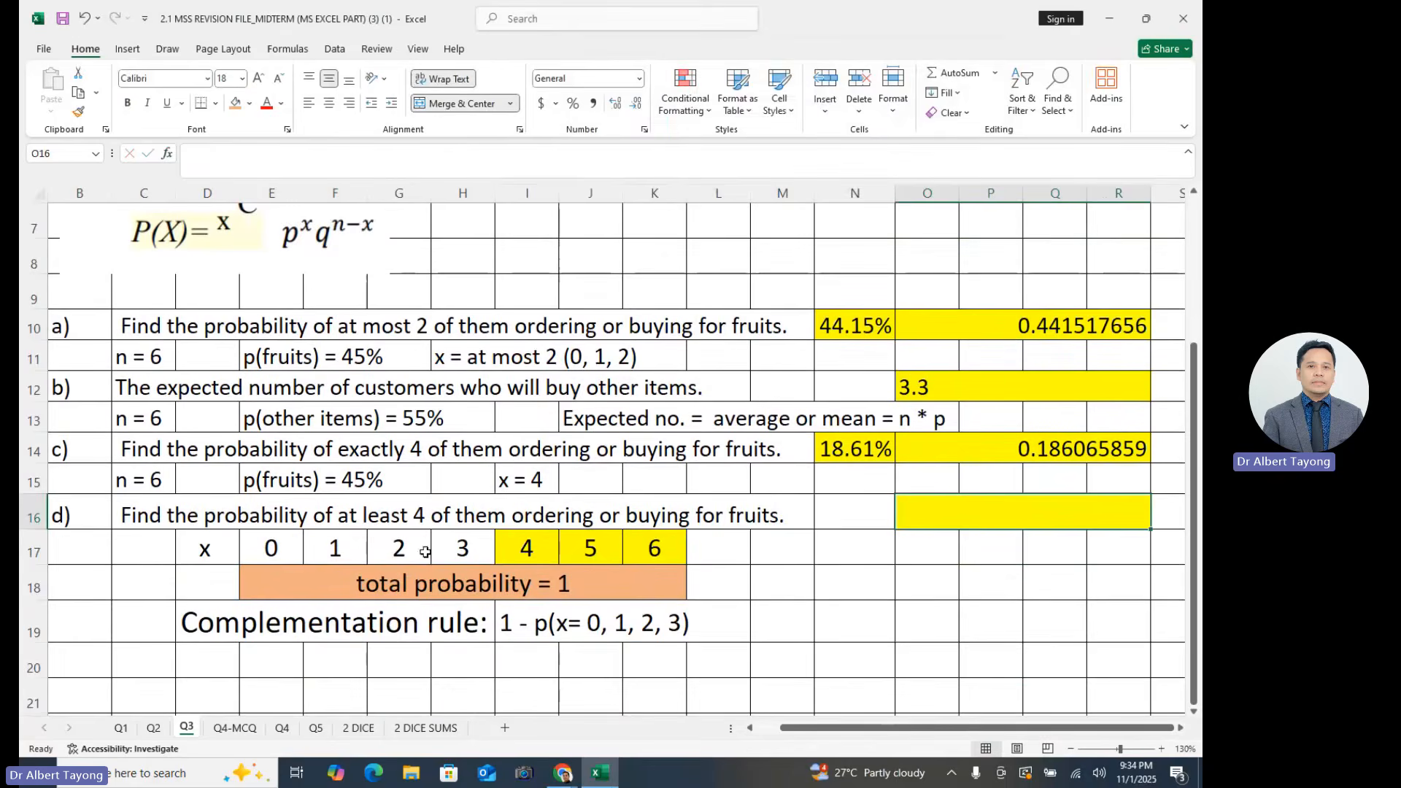
left_click(281, 551)
left_click(669, 547)
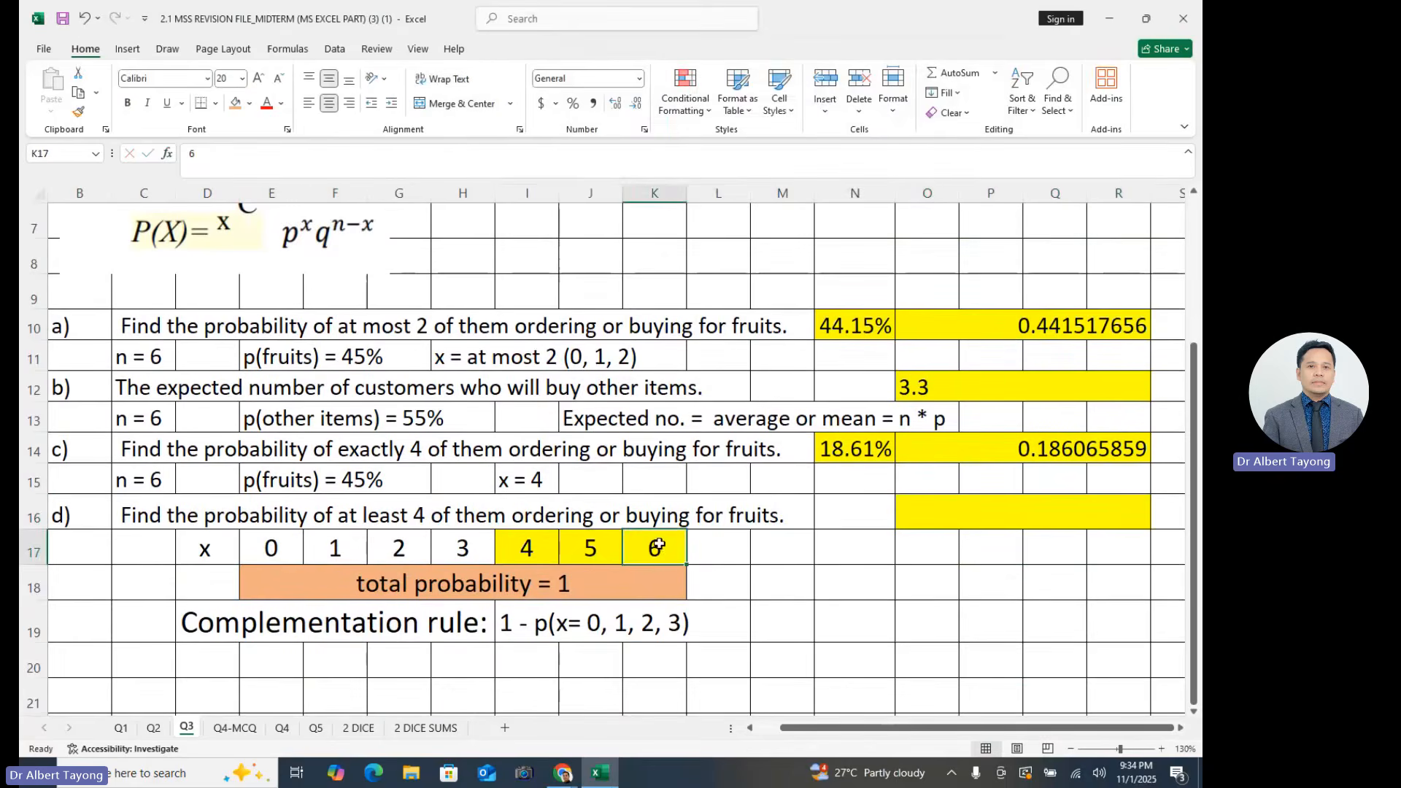
left_click(799, 589)
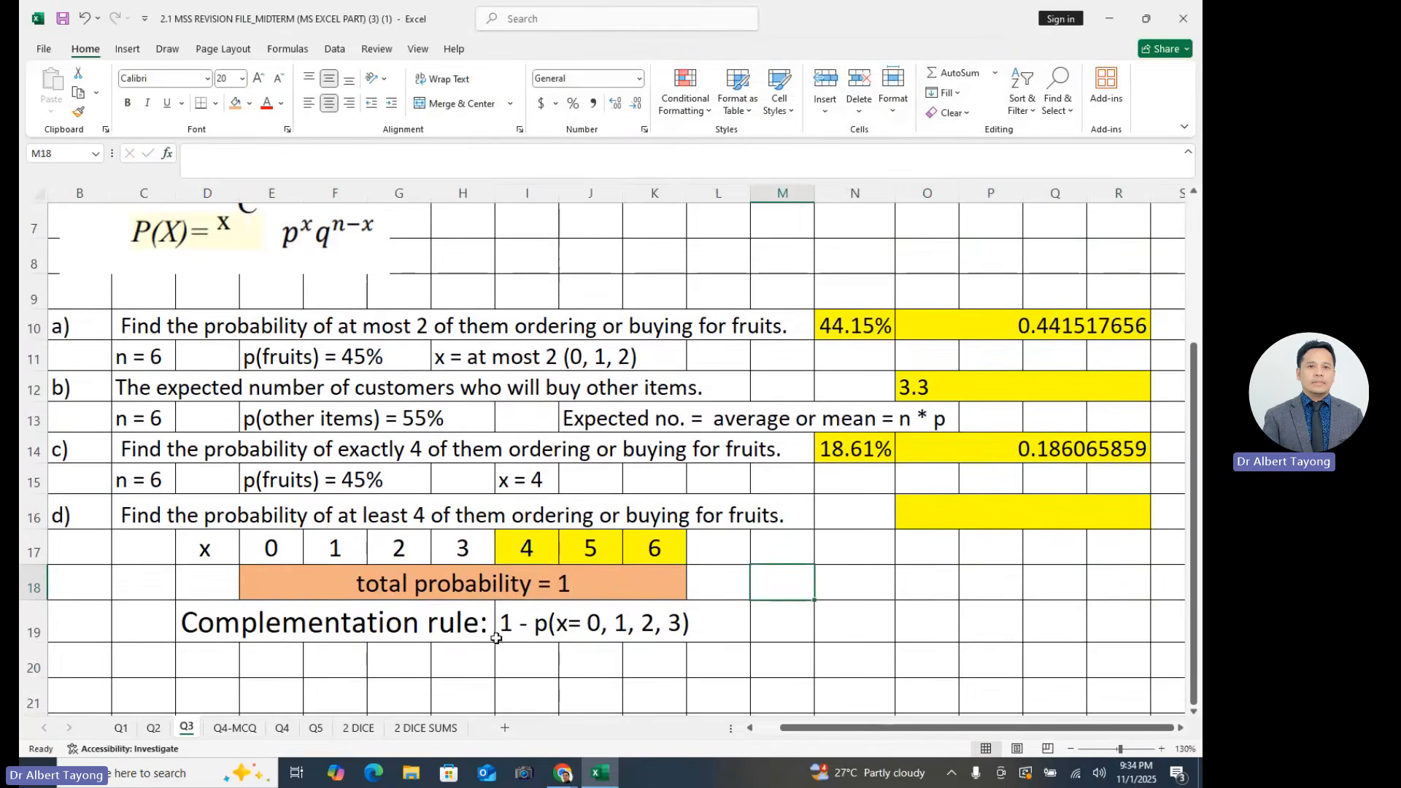
left_click_drag(272, 632, 797, 600)
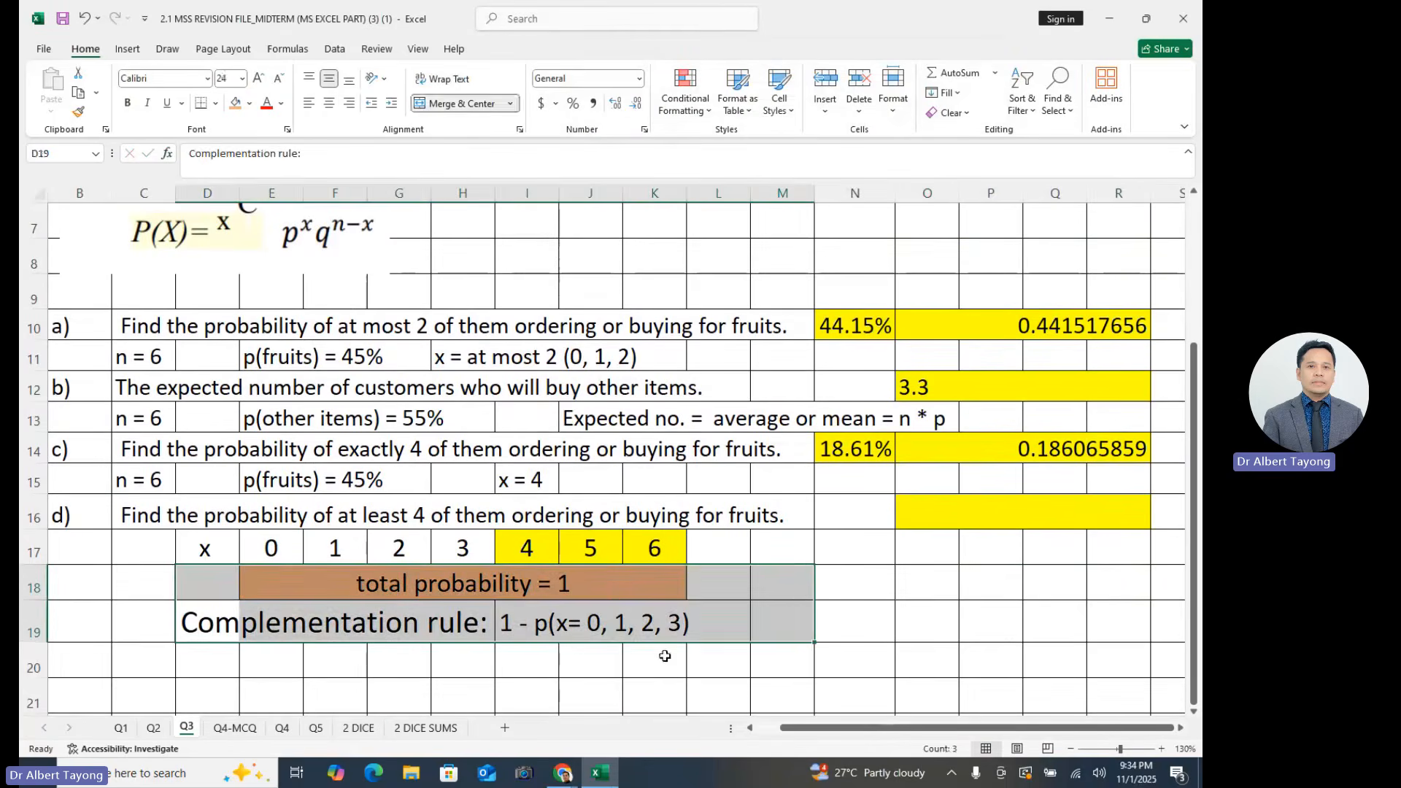
left_click(645, 651)
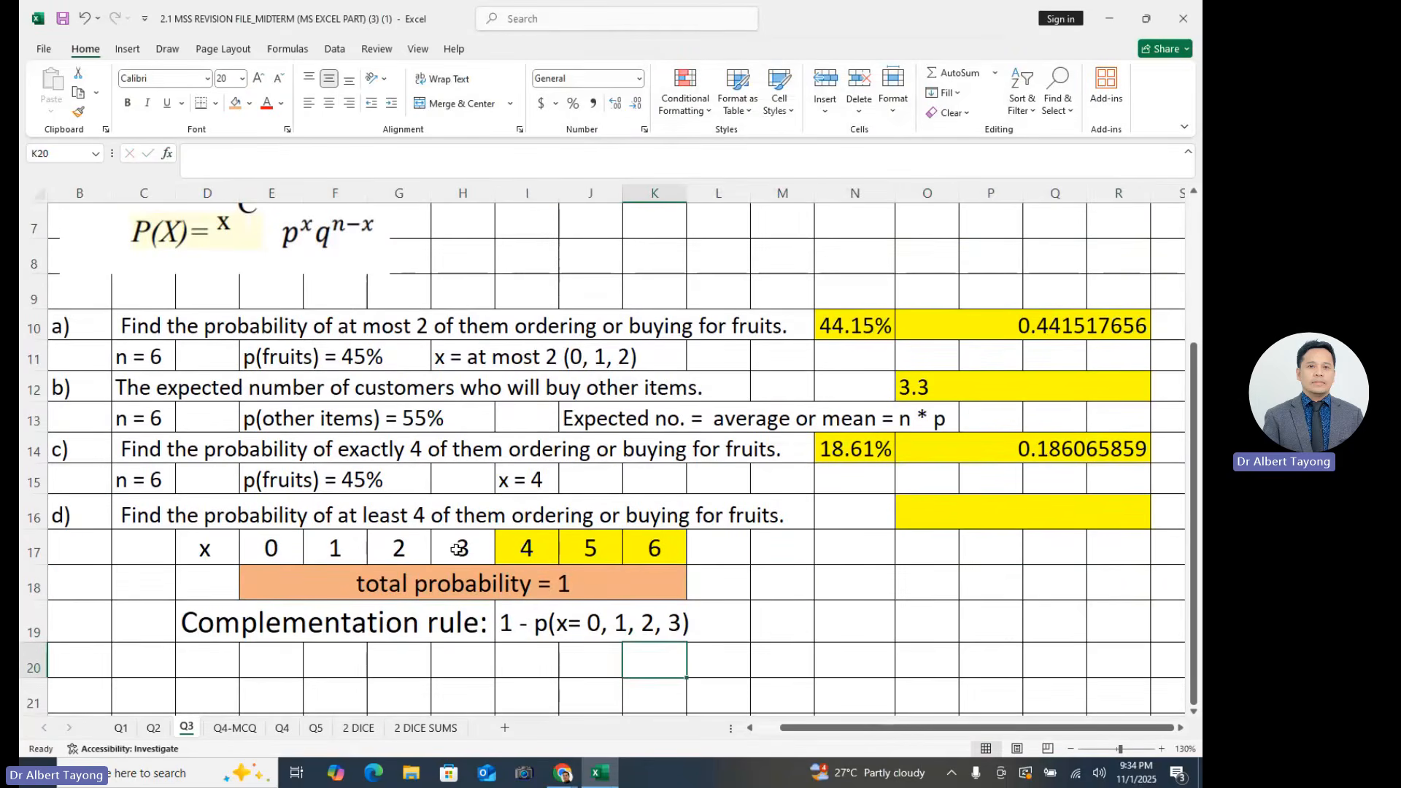
- Compare the x values 0 to 3 with the highlighted values 4 to 6 in row 17 for part d)
left_click_drag(463, 548, 277, 548)
left_click_drag(527, 549, 665, 536)
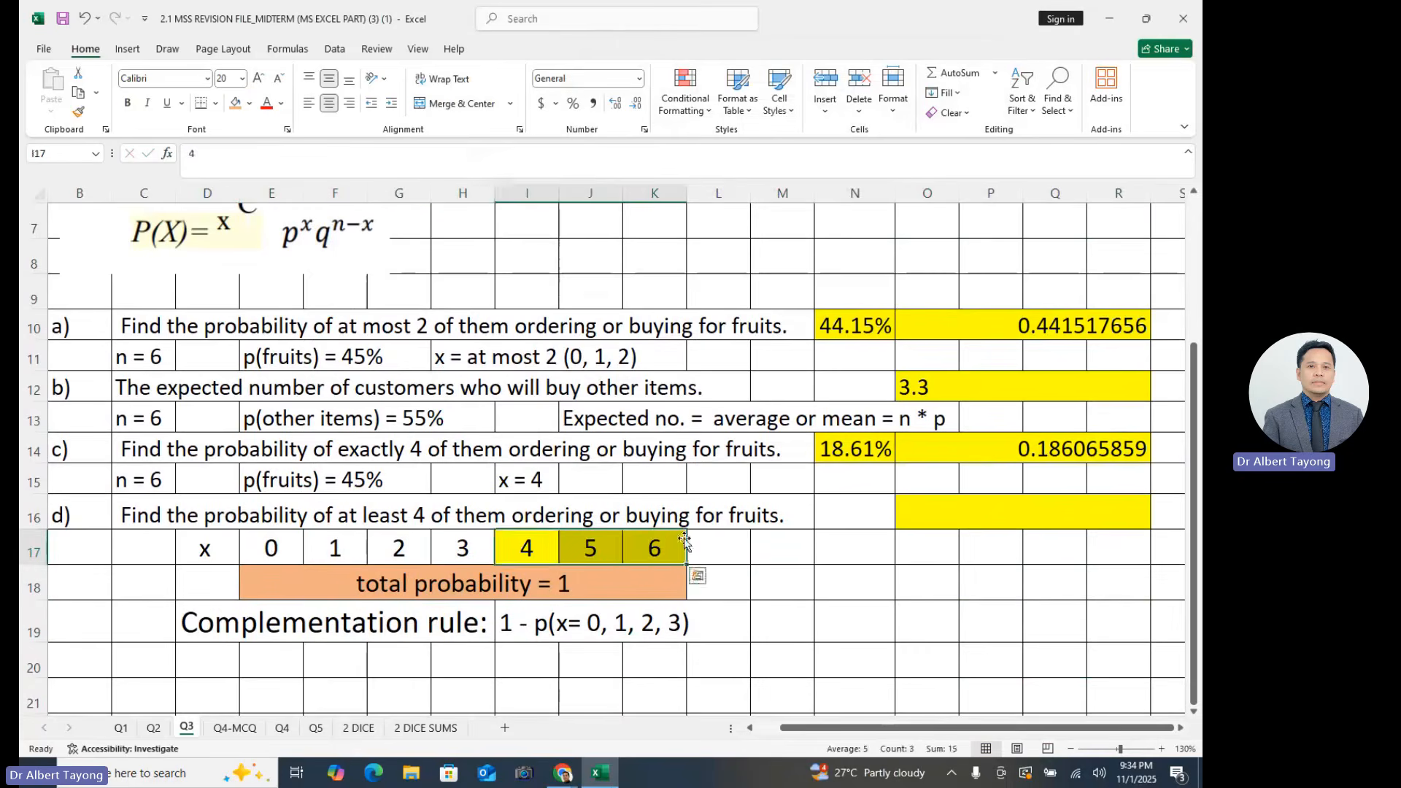
left_click(999, 548)
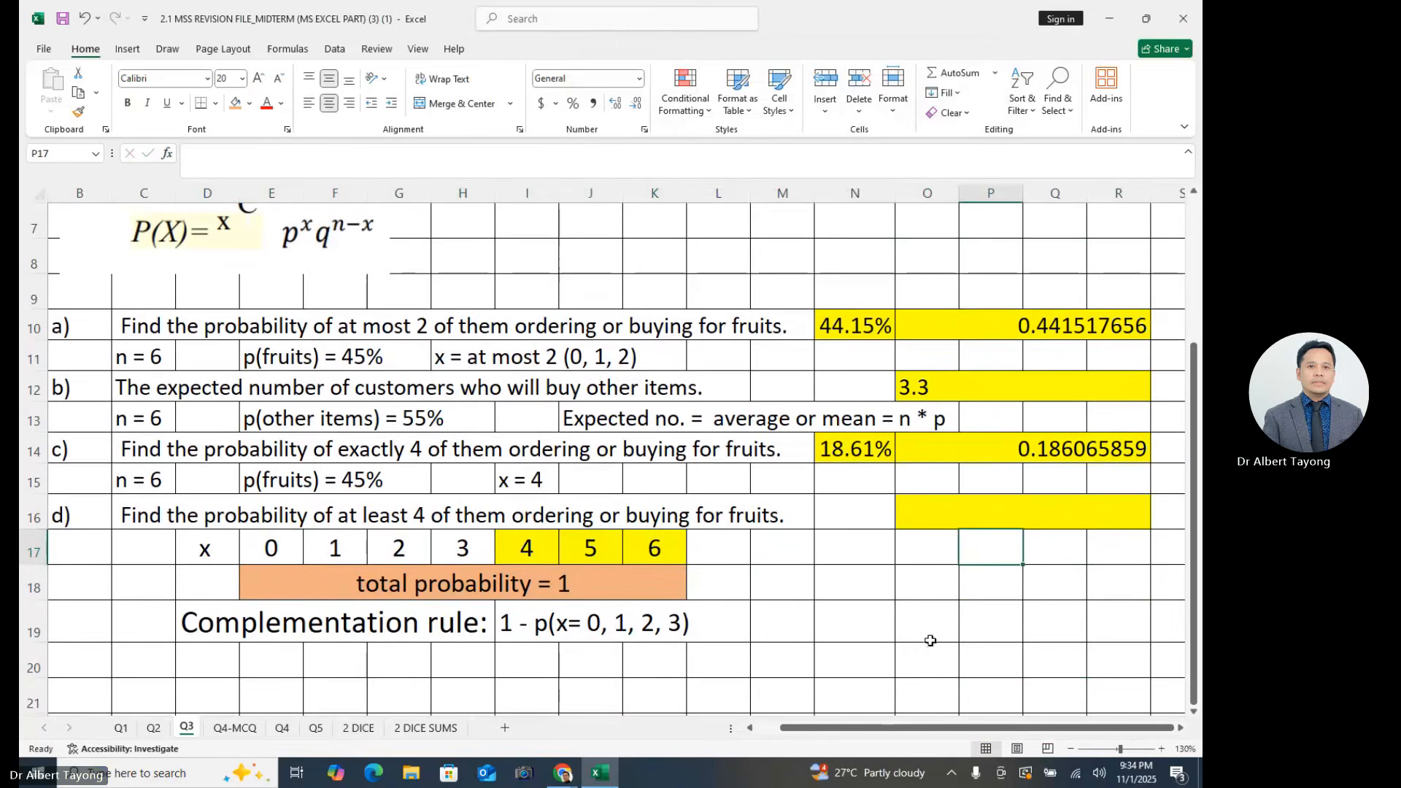
left_click_drag(534, 549, 643, 552)
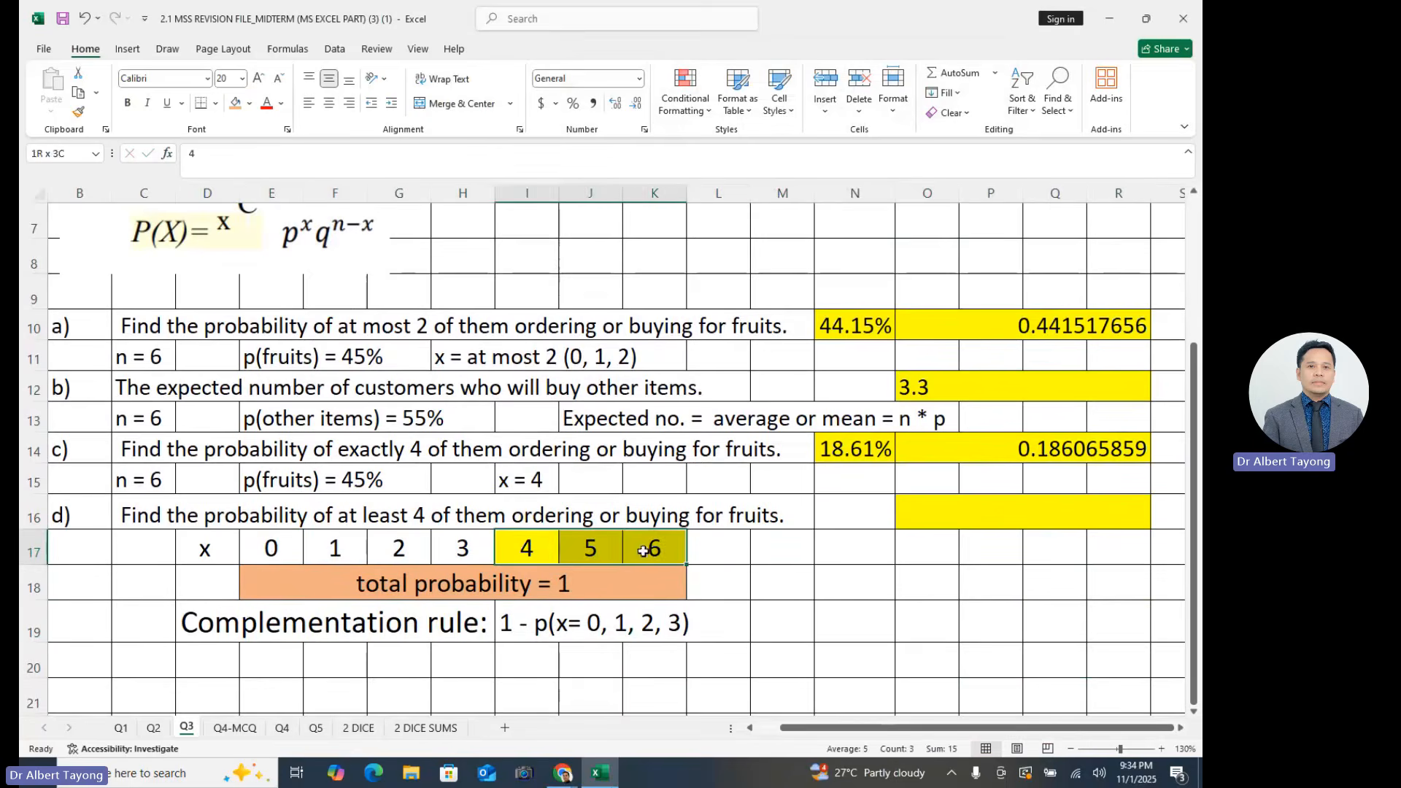
left_click(759, 548)
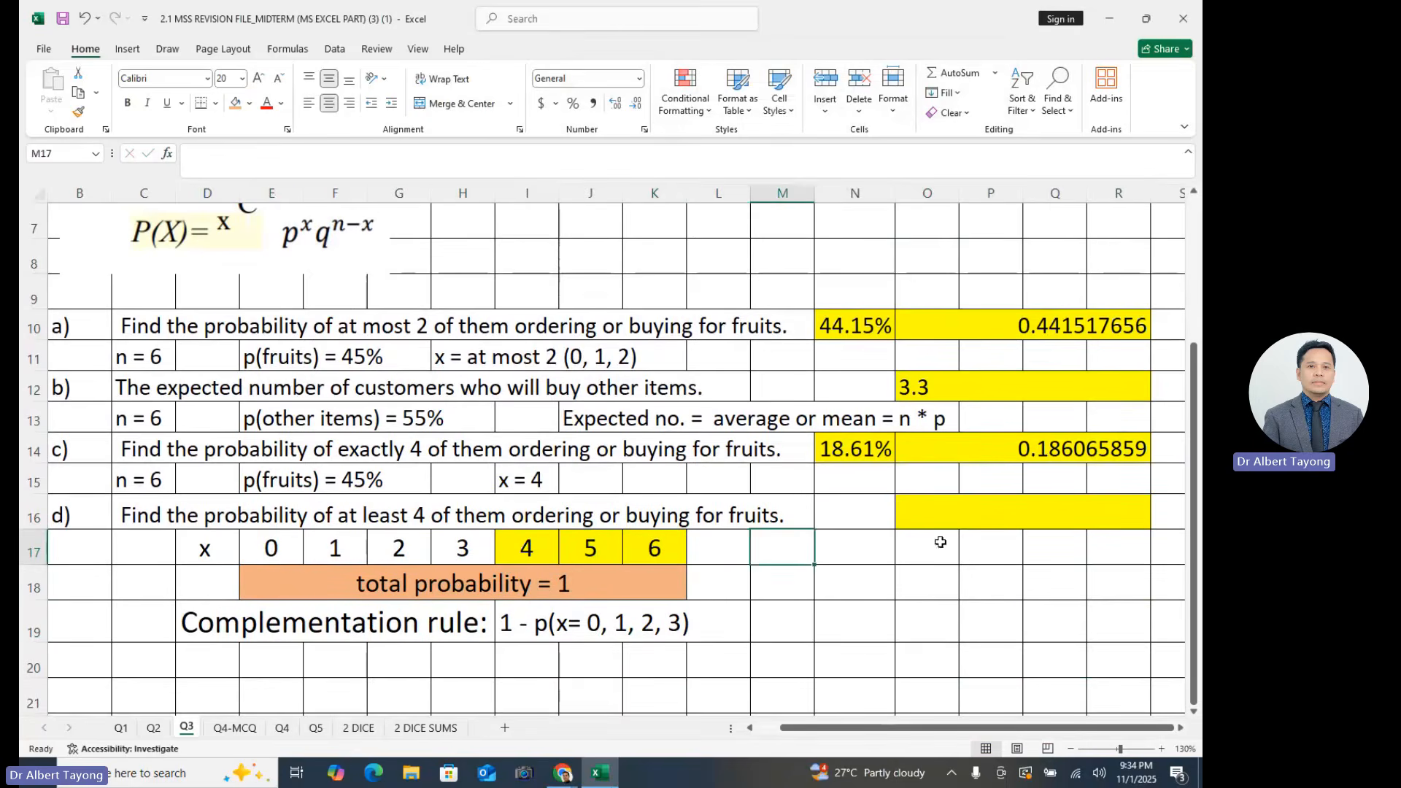
- Begin part d)'s answer formula in cell O16 as 1 minus the BINOM.DIST function, leaving its arguments open
left_click(957, 510)
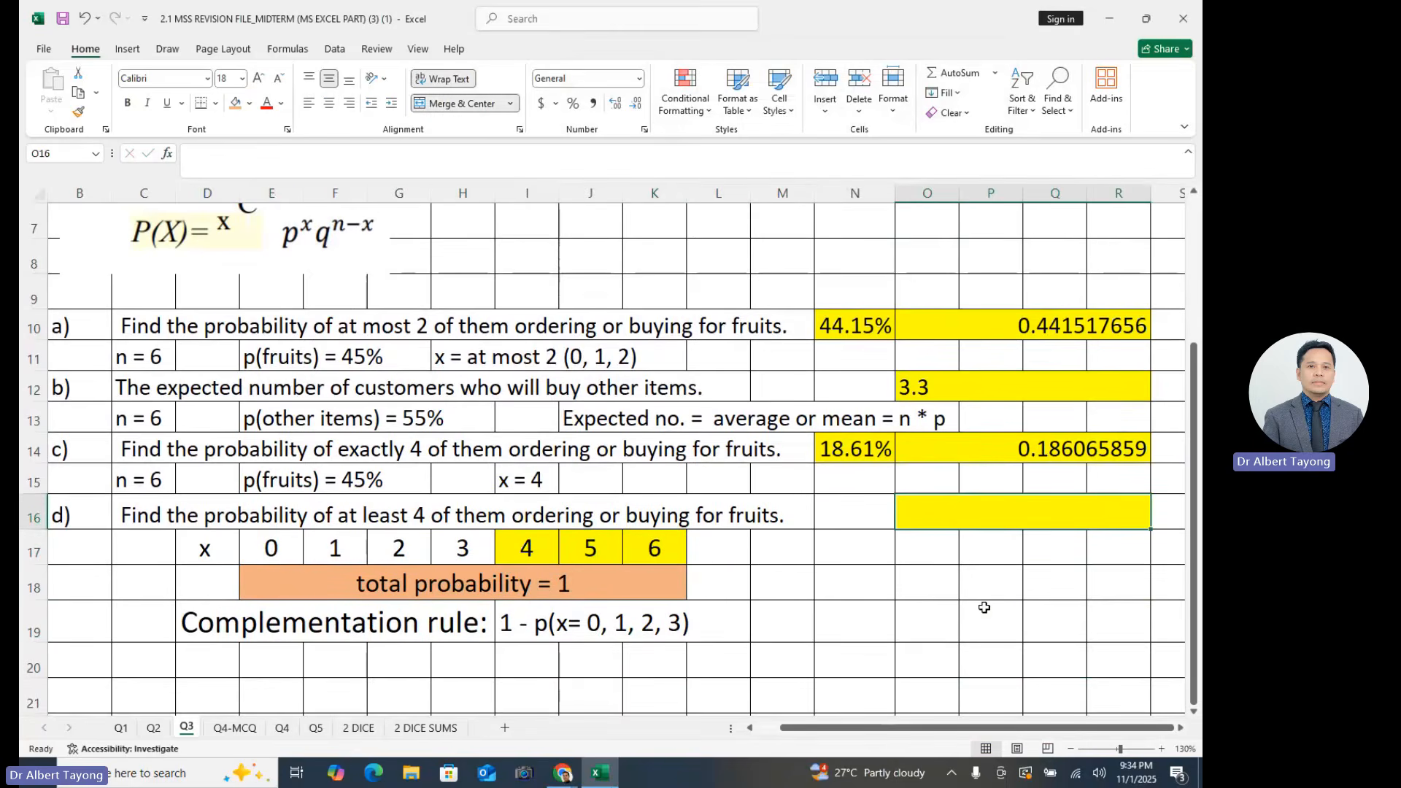
type("=")
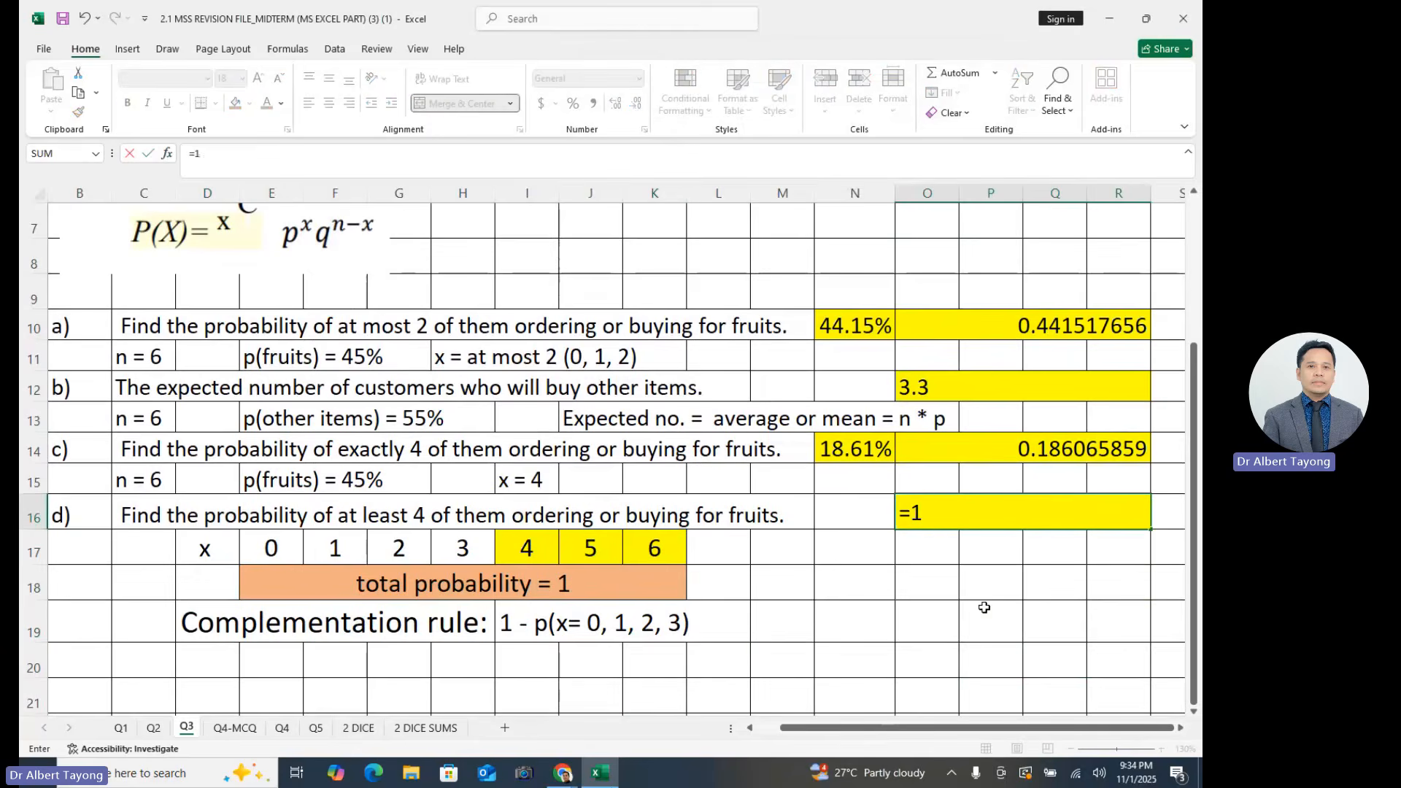
type("1-bino")
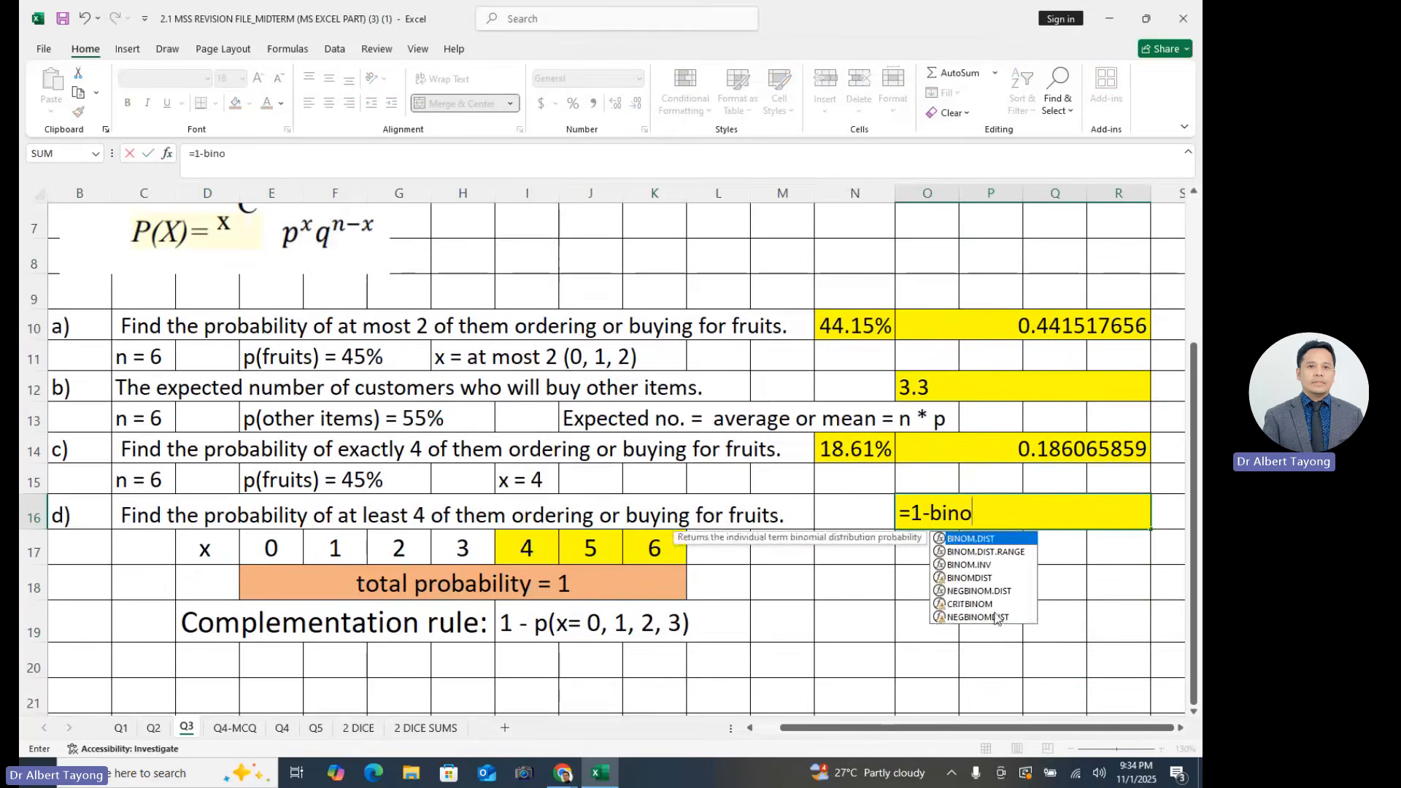
double_click(971, 543)
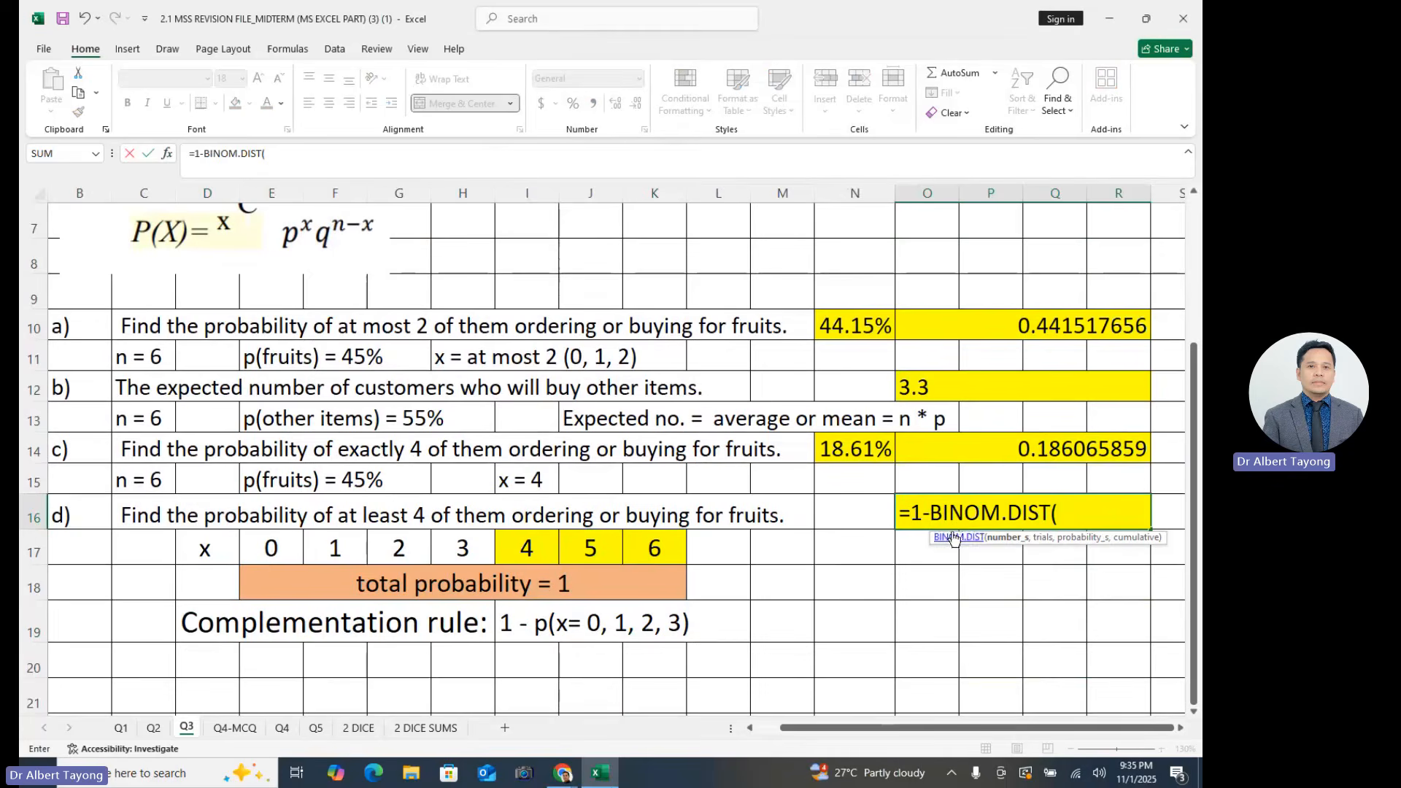
left_click_drag(942, 513, 1063, 516)
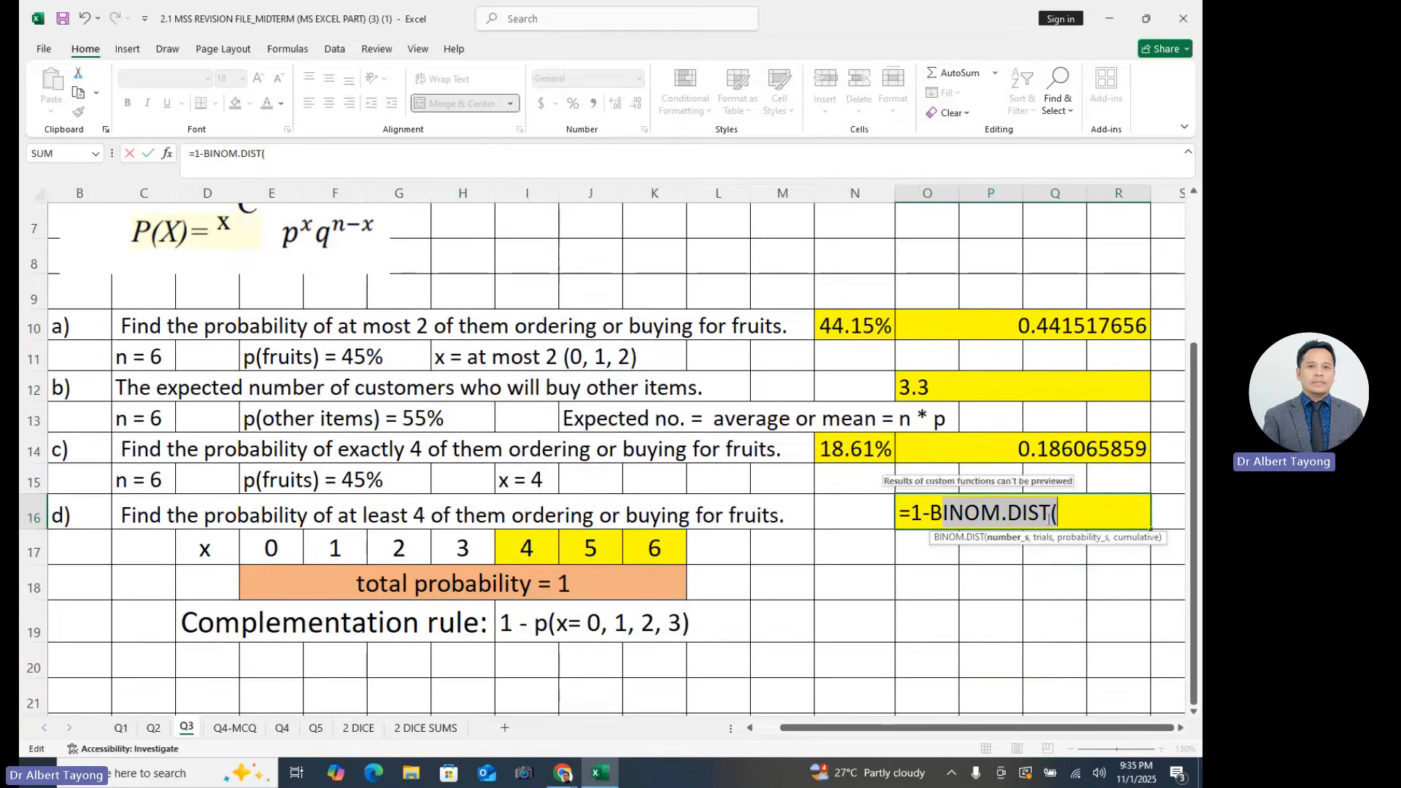
left_click(1071, 514)
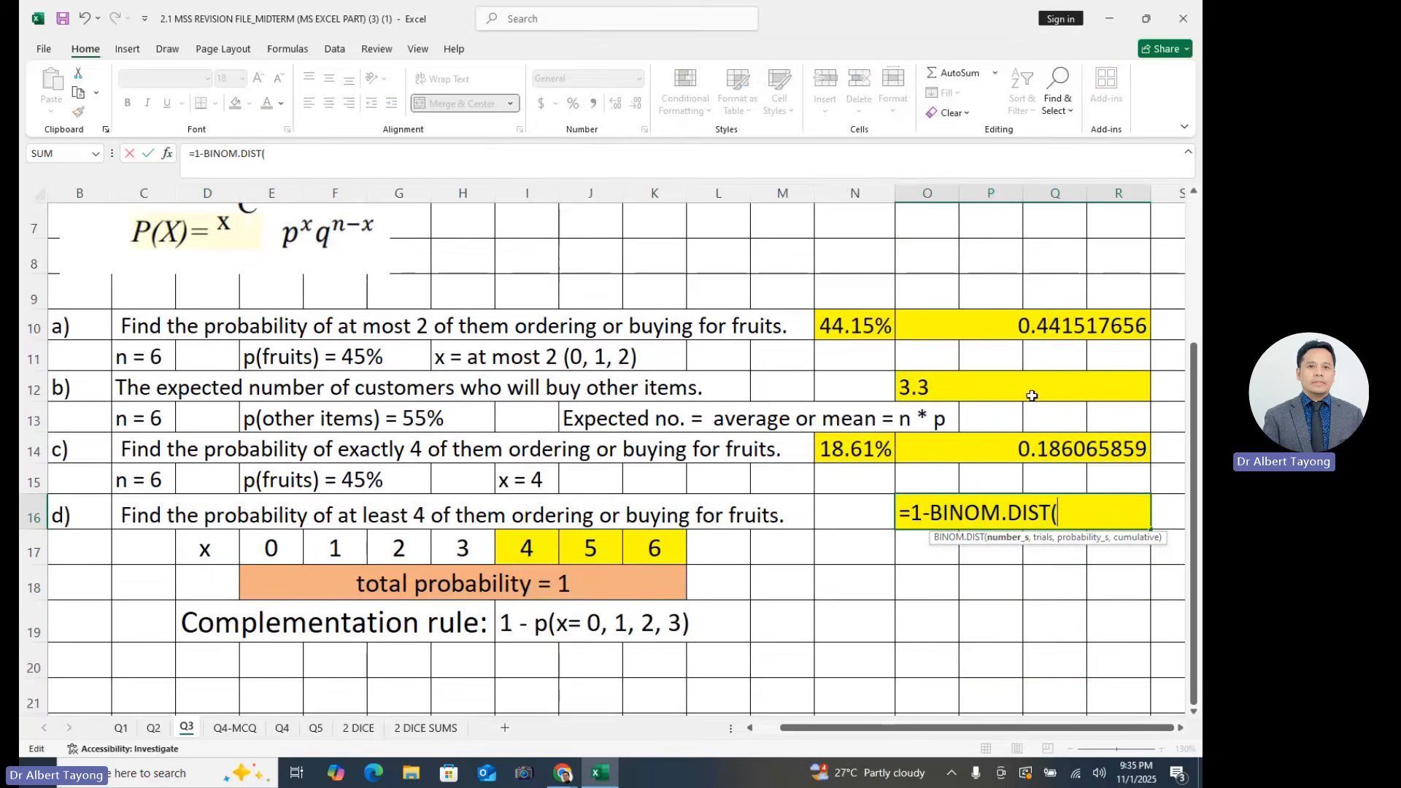
- Complete the BINOM.DIST function arguments with Number_s 3, Trials 6, Probability_s 45% and Cumulative 1
left_click(168, 152)
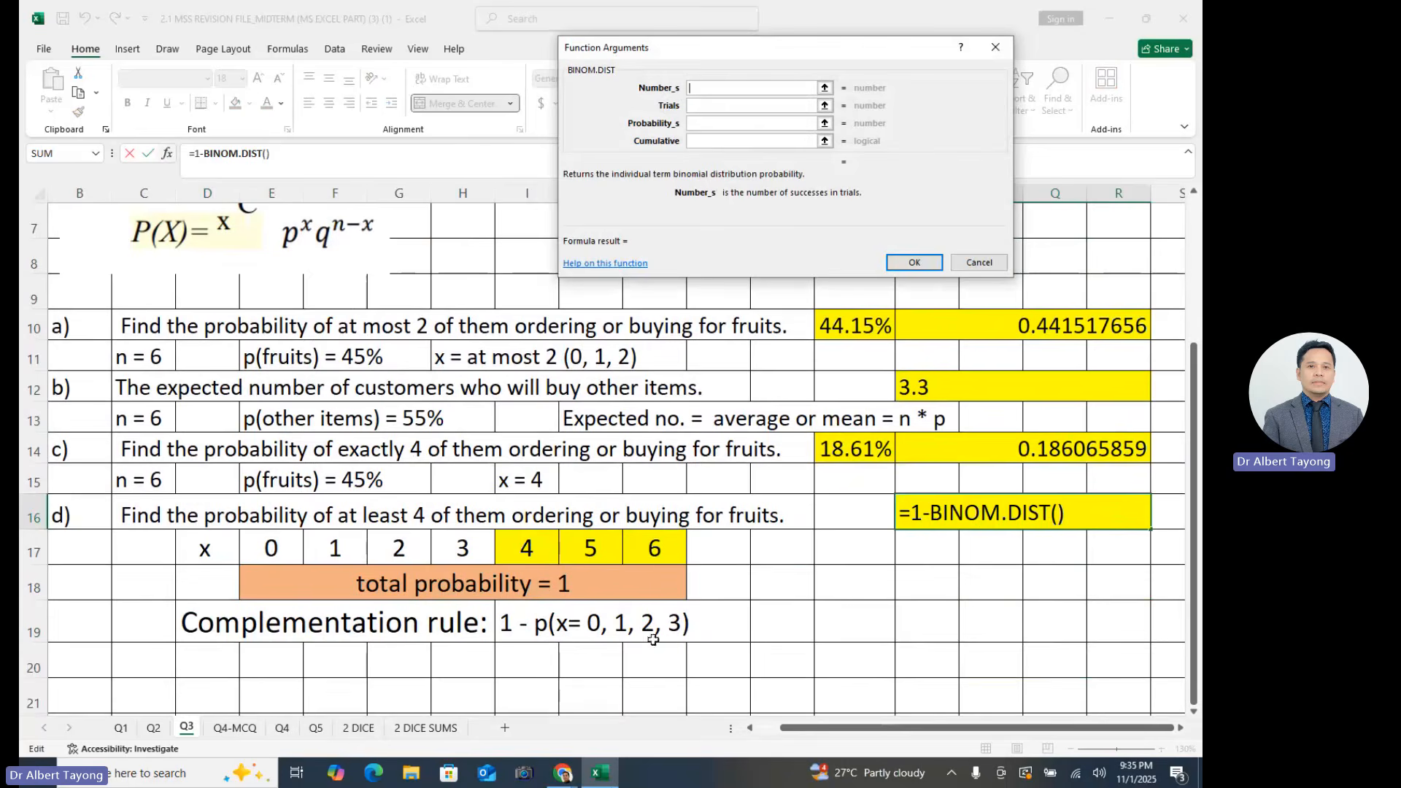
type("3")
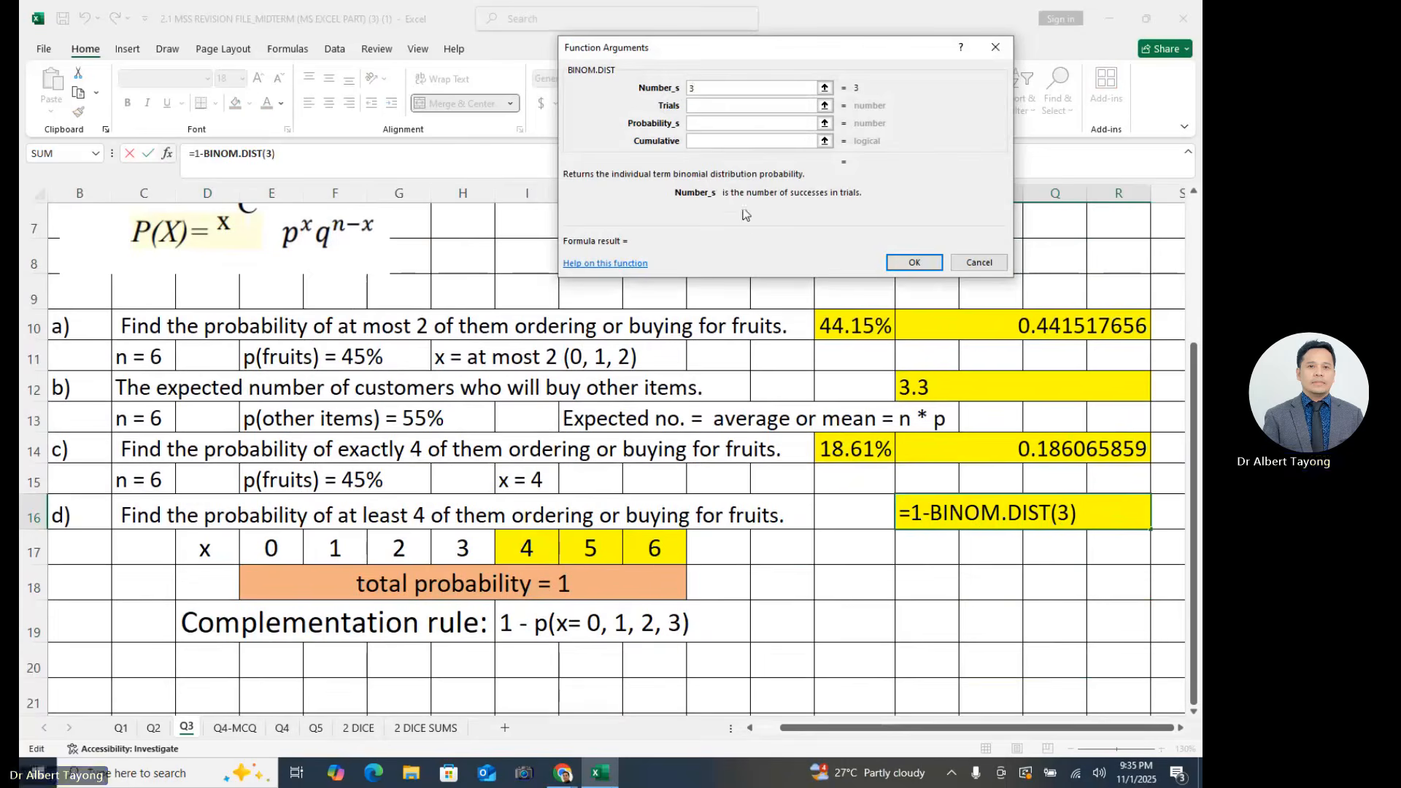
left_click(706, 106)
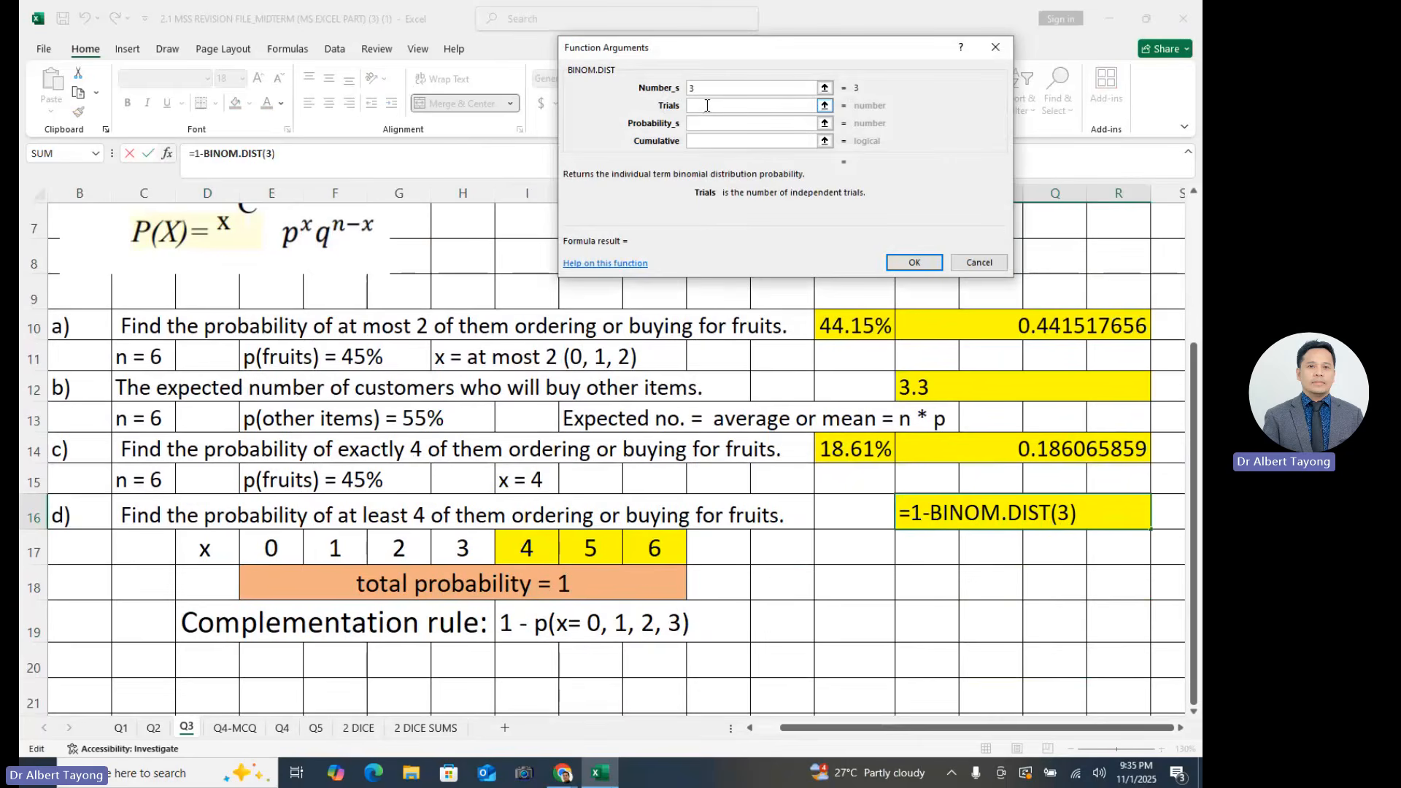
type("6")
left_click(711, 124)
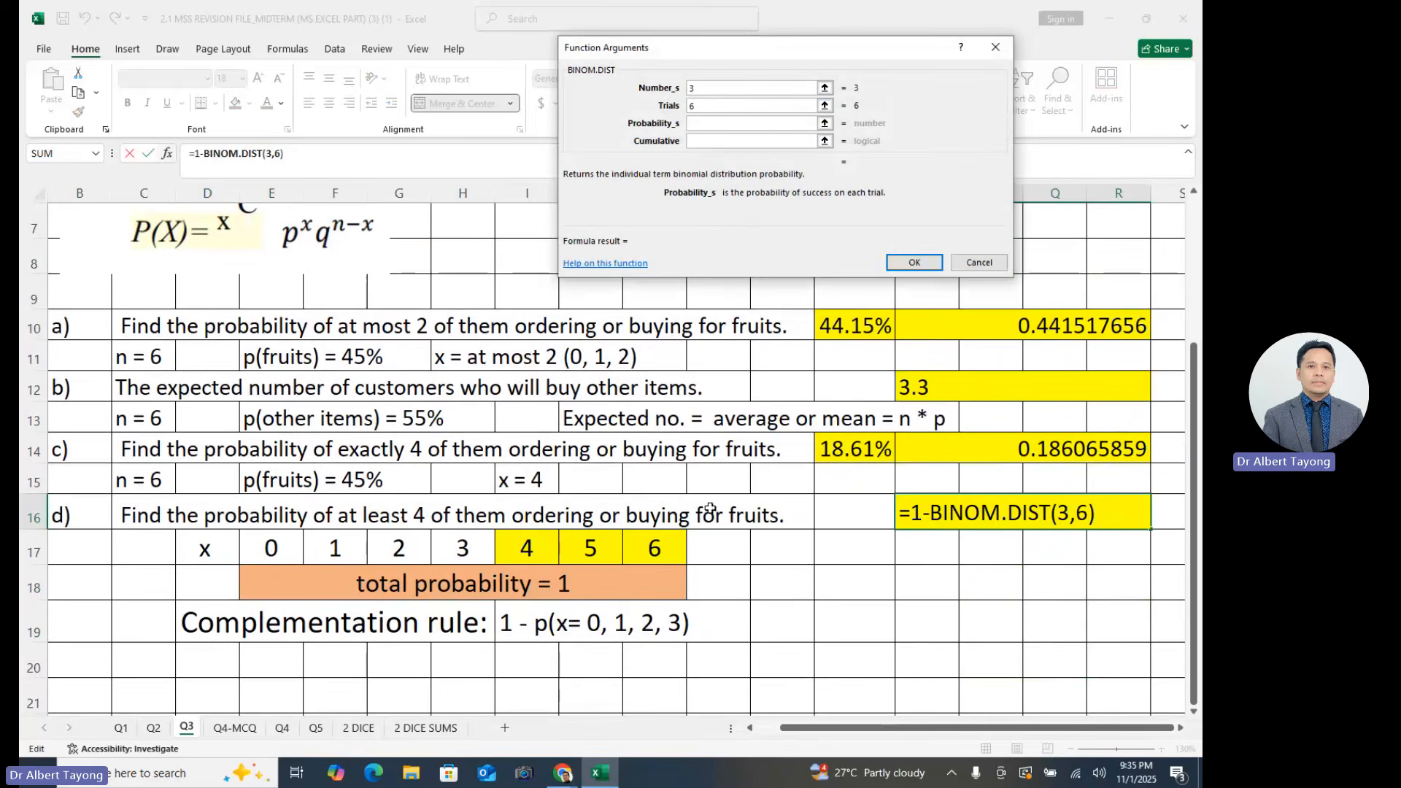
type("45%")
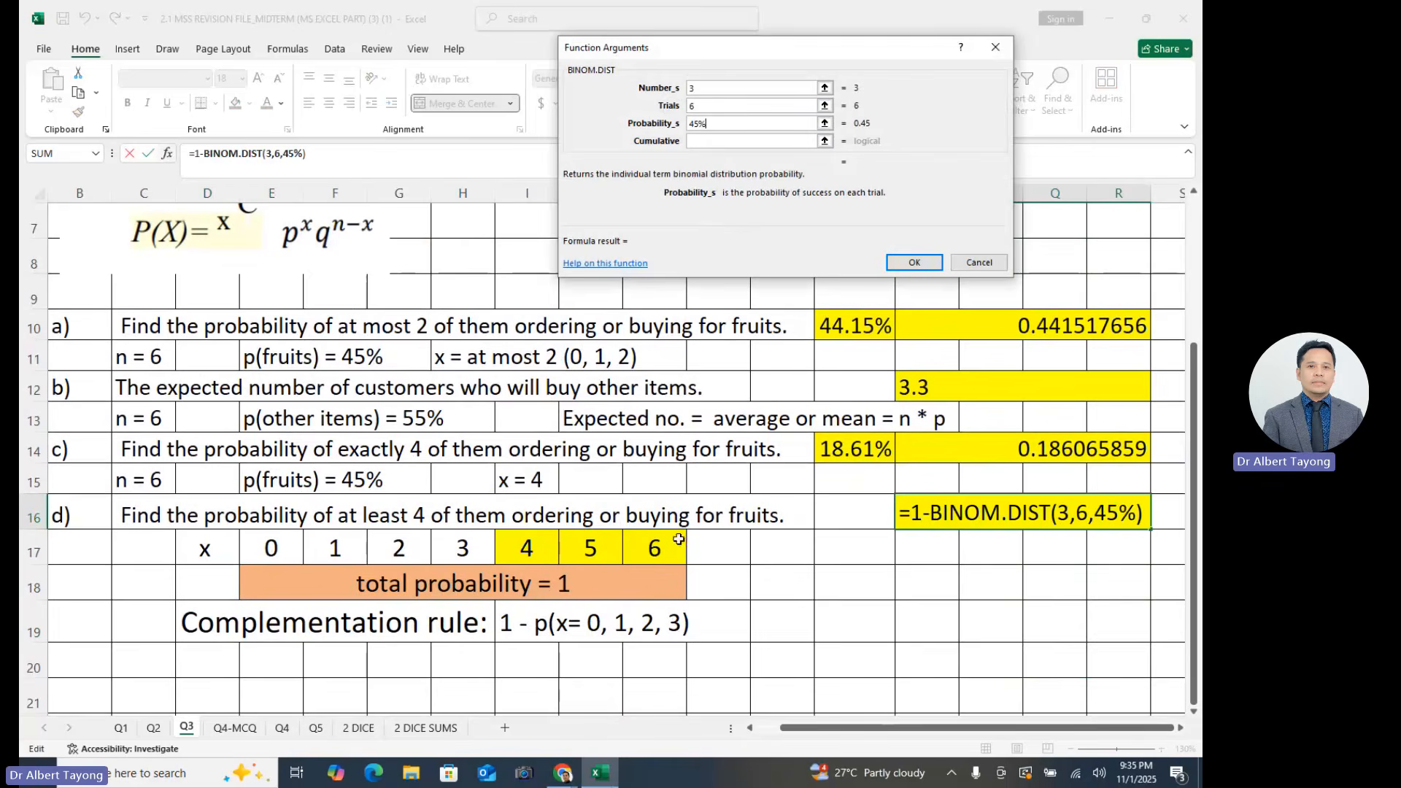
left_click(730, 141)
type("1")
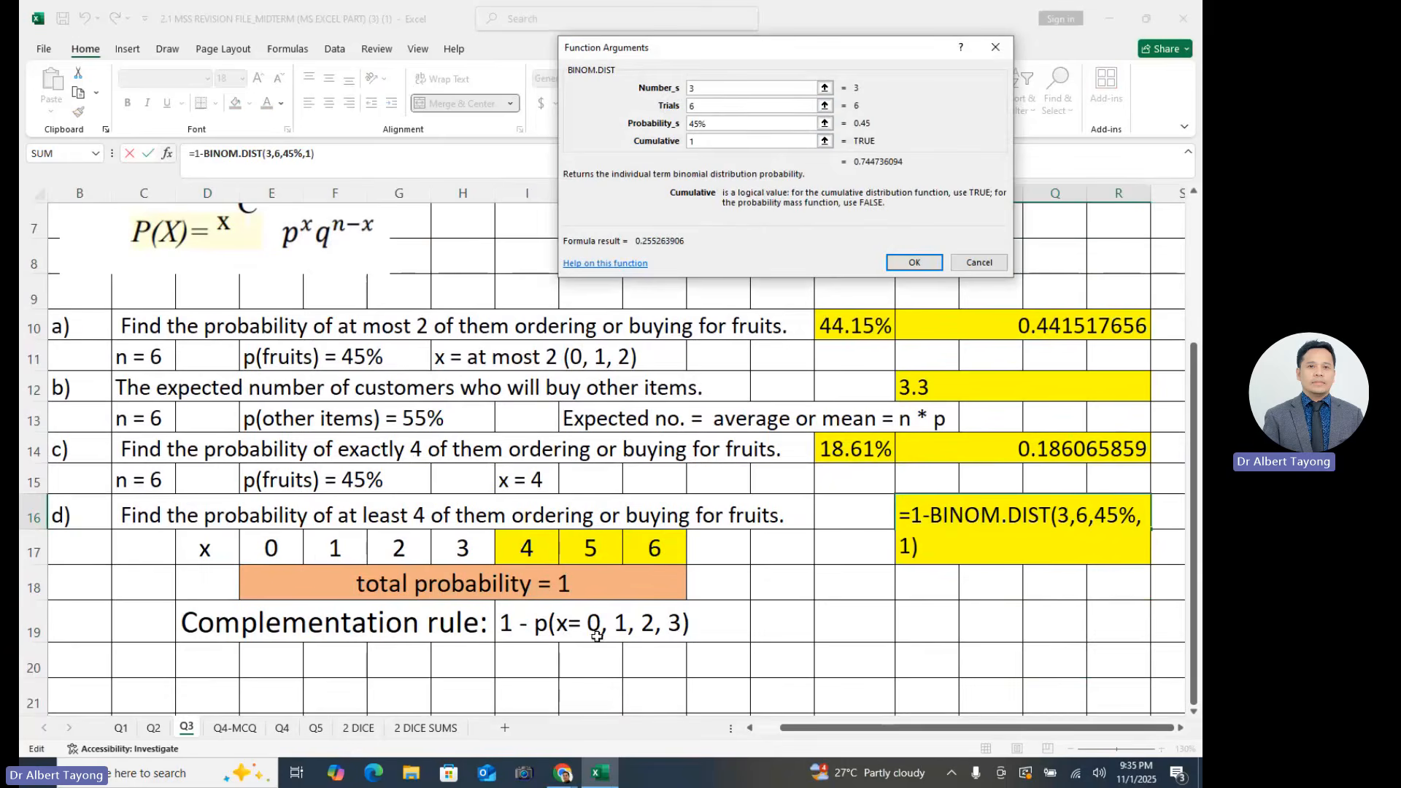
left_click(914, 262)
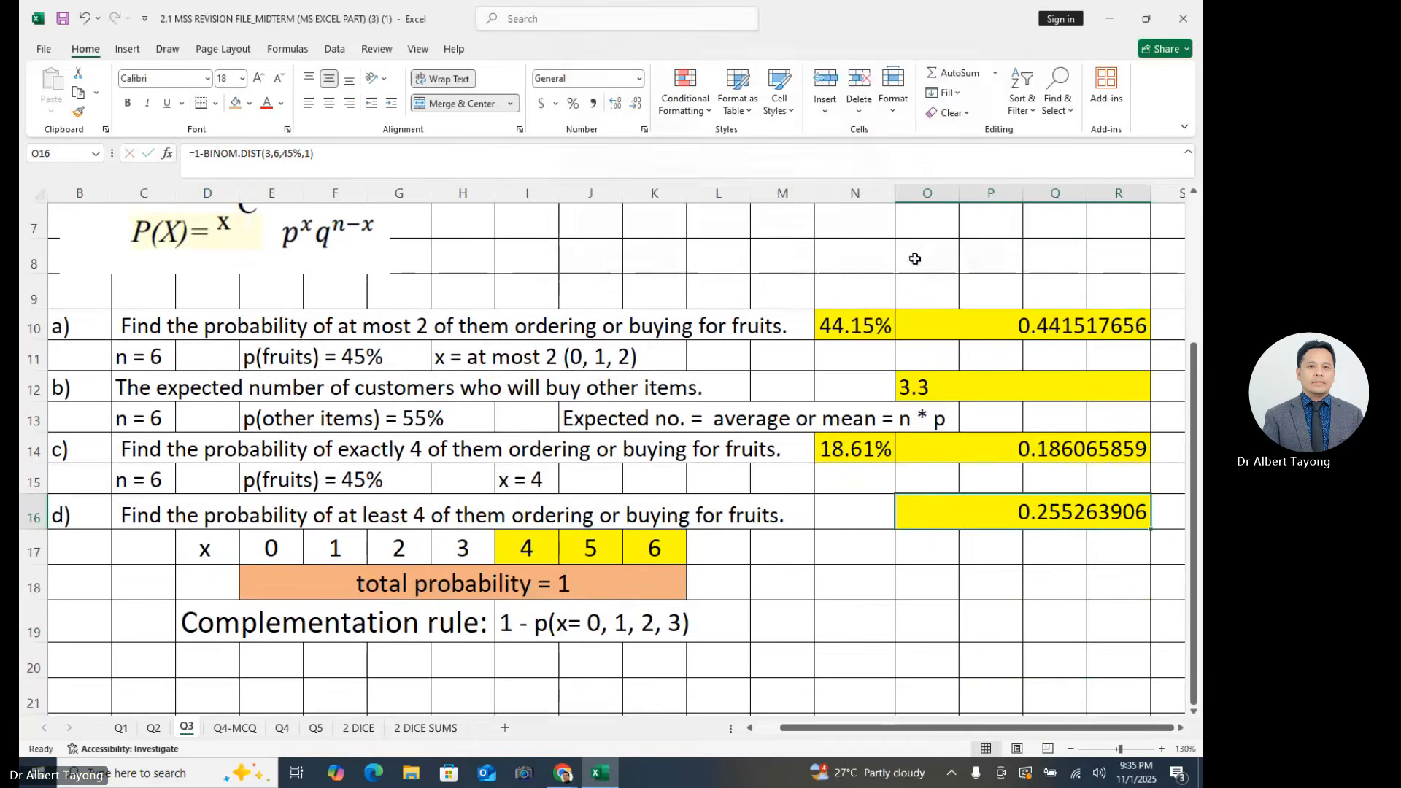
- Enter a reference to part d)'s answer cell O16 in the adjacent cell N16
left_click(1043, 627)
left_click(1070, 515)
left_click(1064, 621)
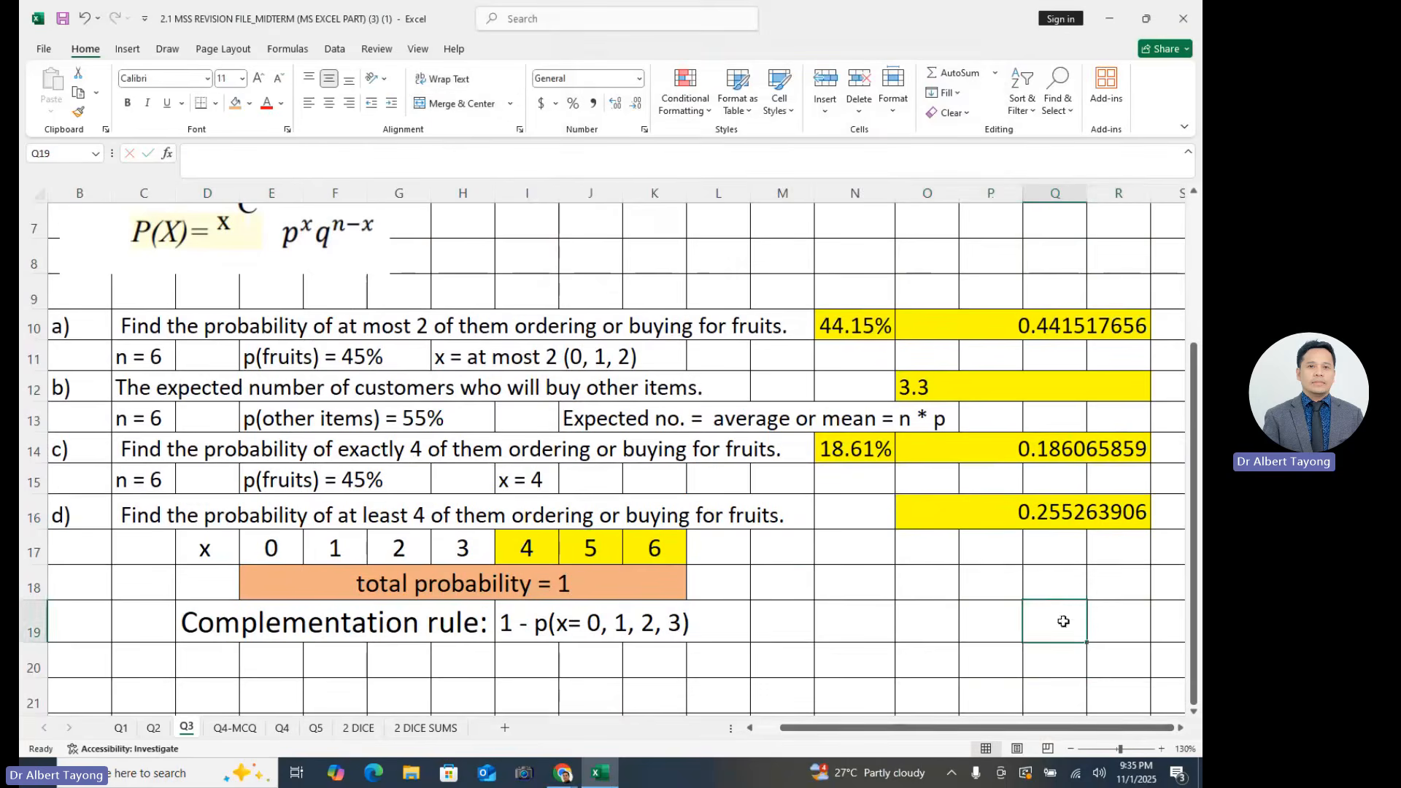
left_click(860, 518)
type("=")
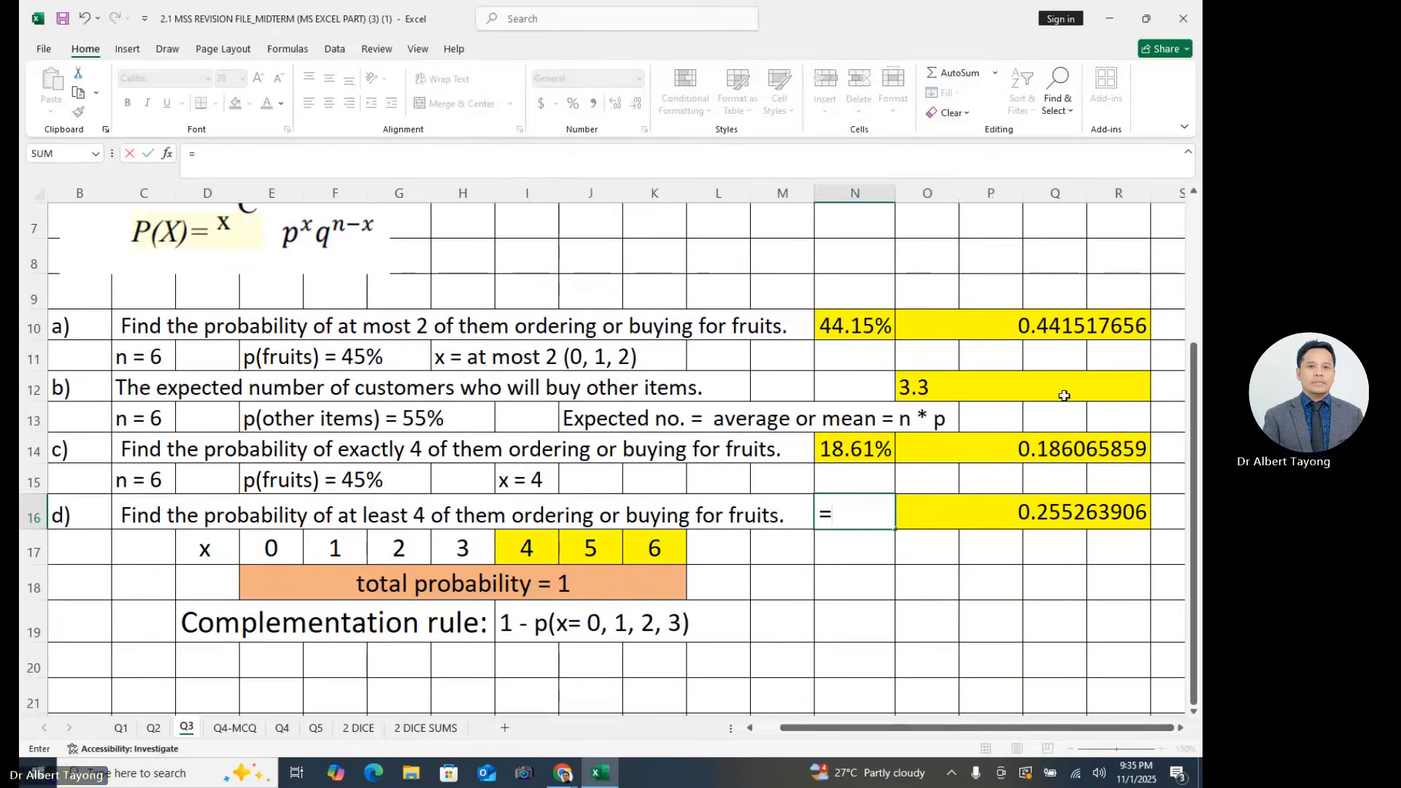
left_click(1087, 518)
key("Return")
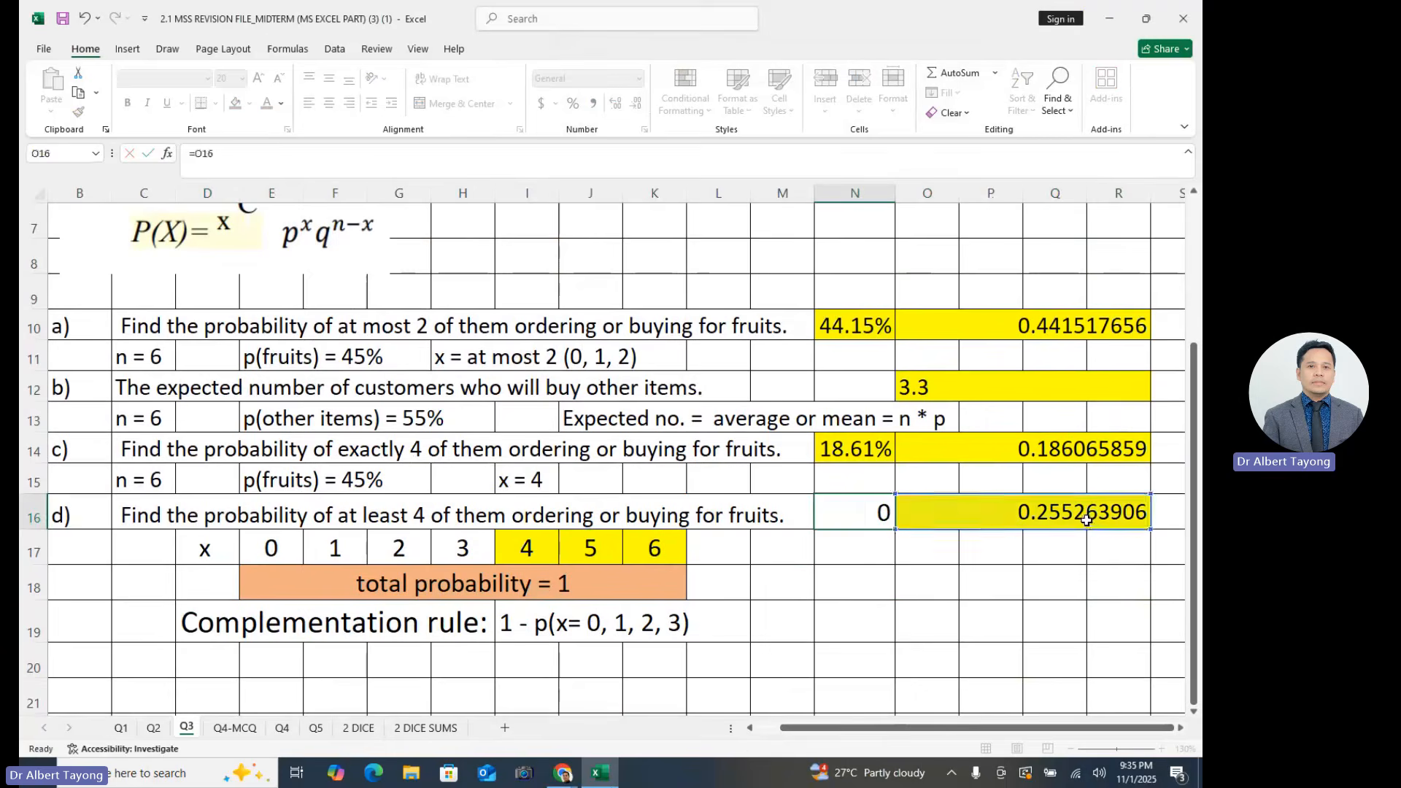
- Format N16 as a percentage with two decimal places and widen column N slightly to fit it
left_click(870, 513)
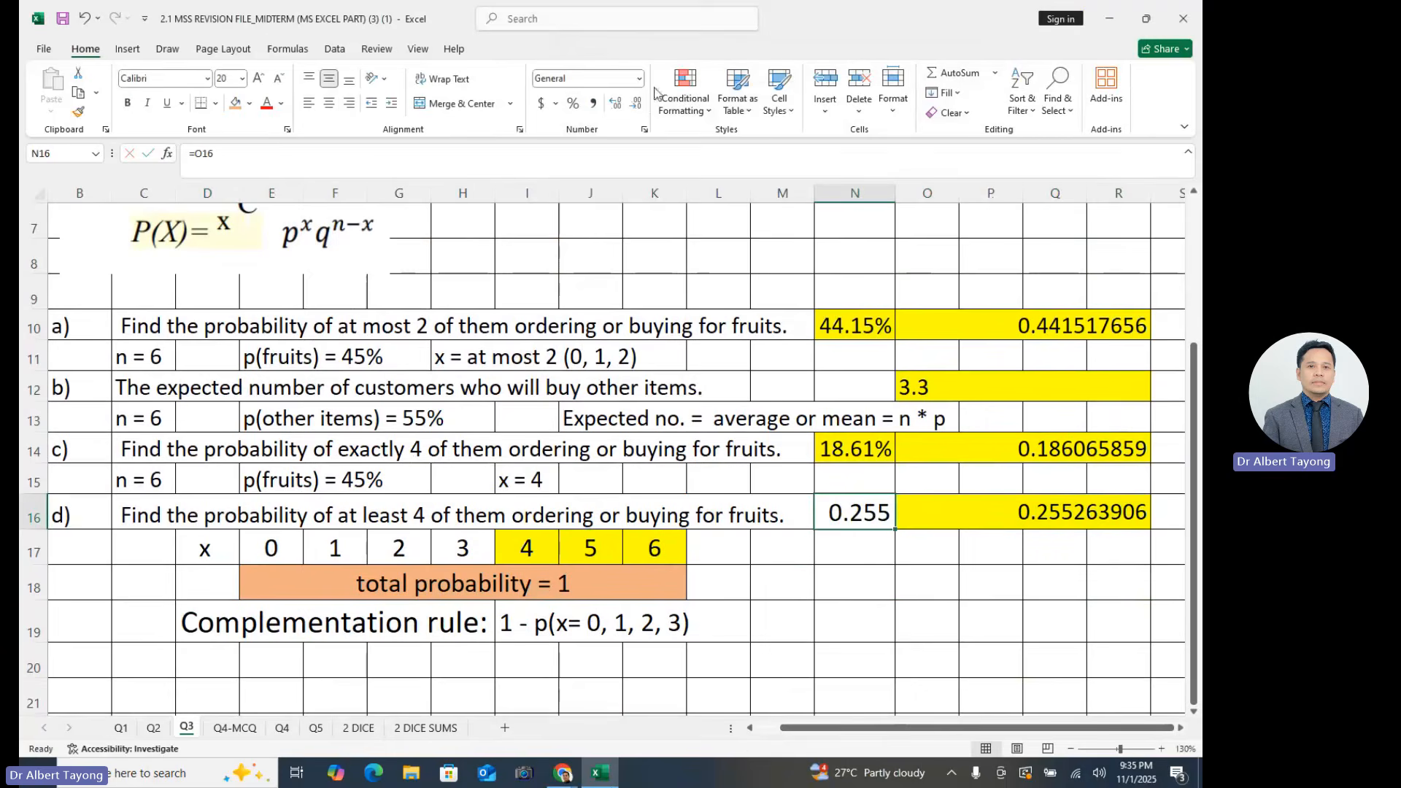
left_click(574, 105)
left_click(616, 103)
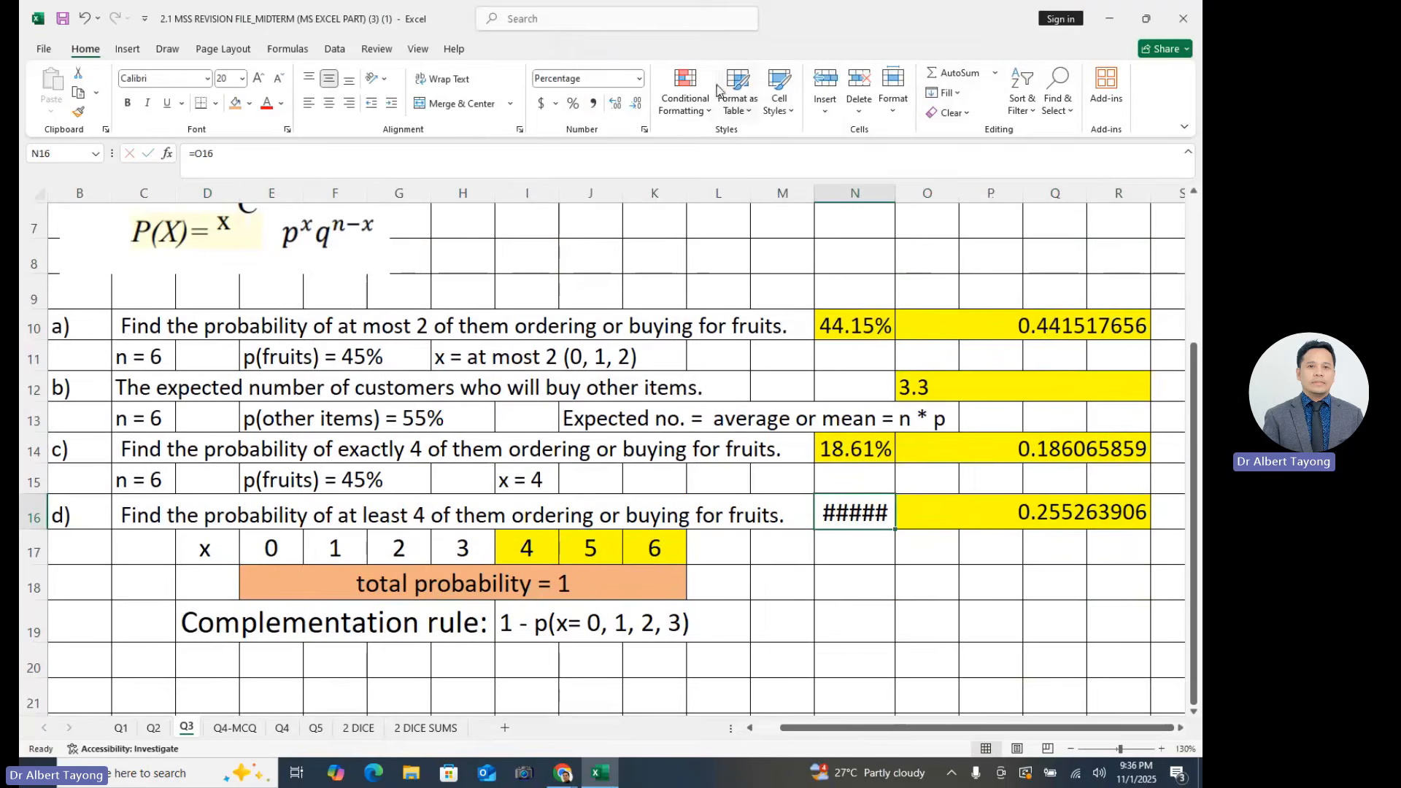
left_click_drag(896, 193, 911, 193)
left_click(914, 629)
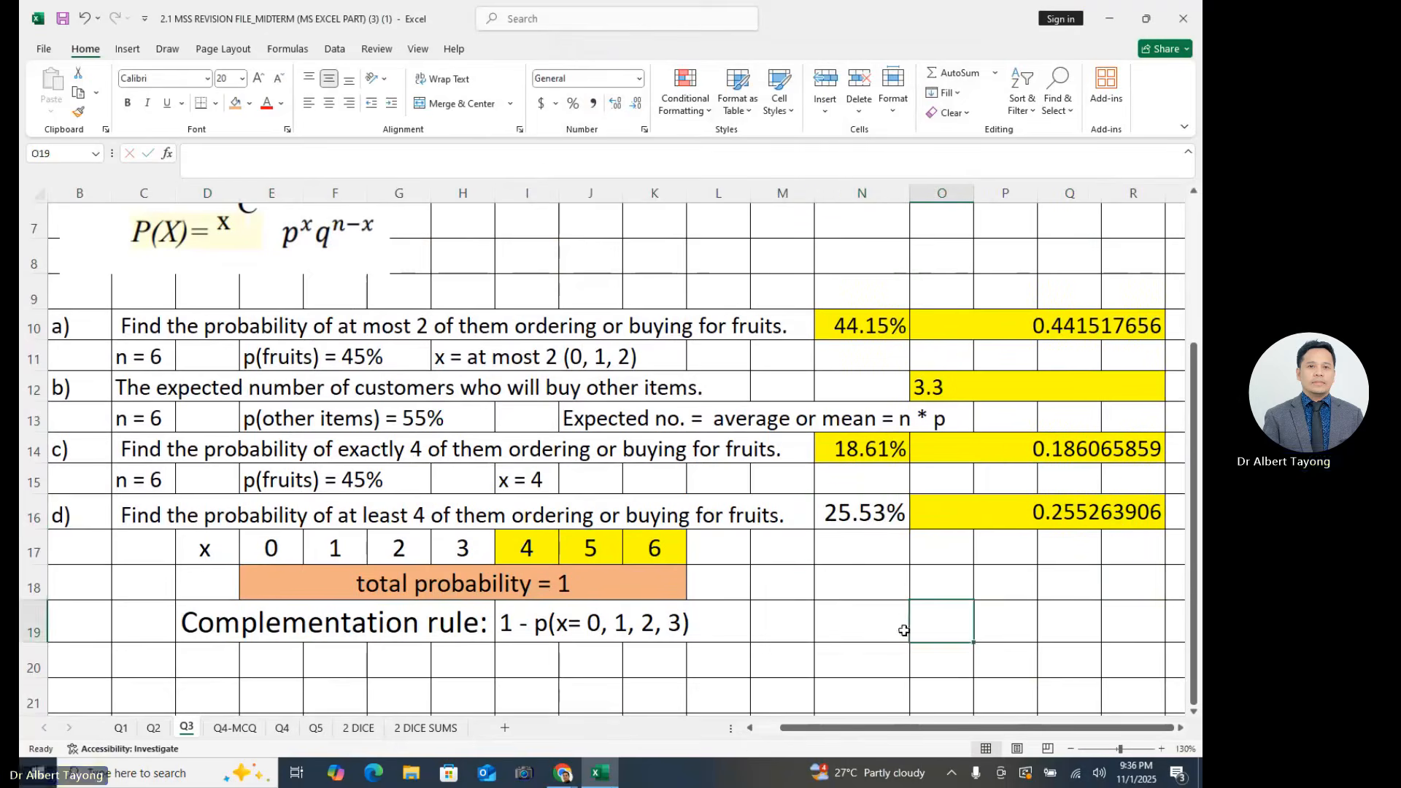
left_click(887, 515)
left_click(866, 573)
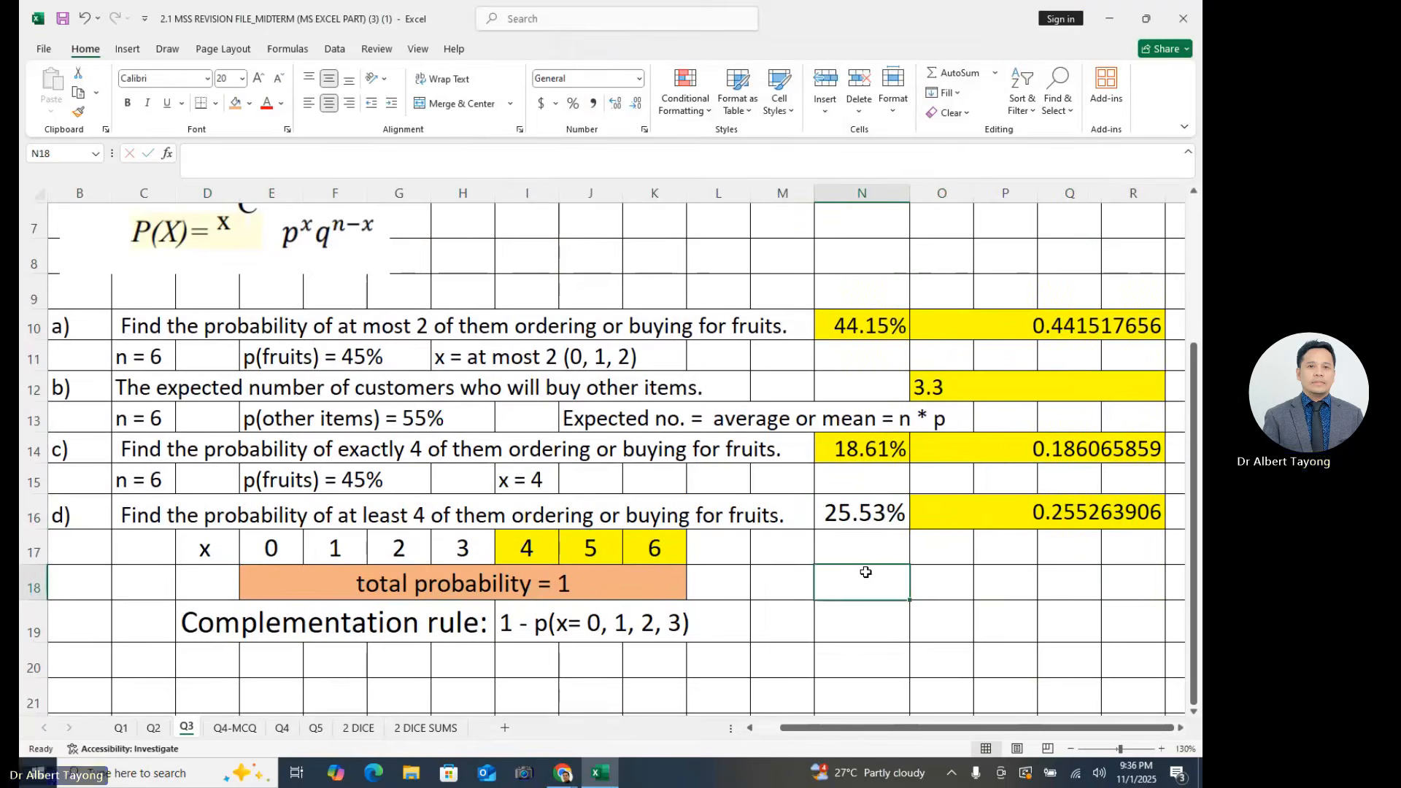
- Review the question 9 problem statement together with the notes and answers for parts a) to d)
scroll(866, 572, "up", 2)
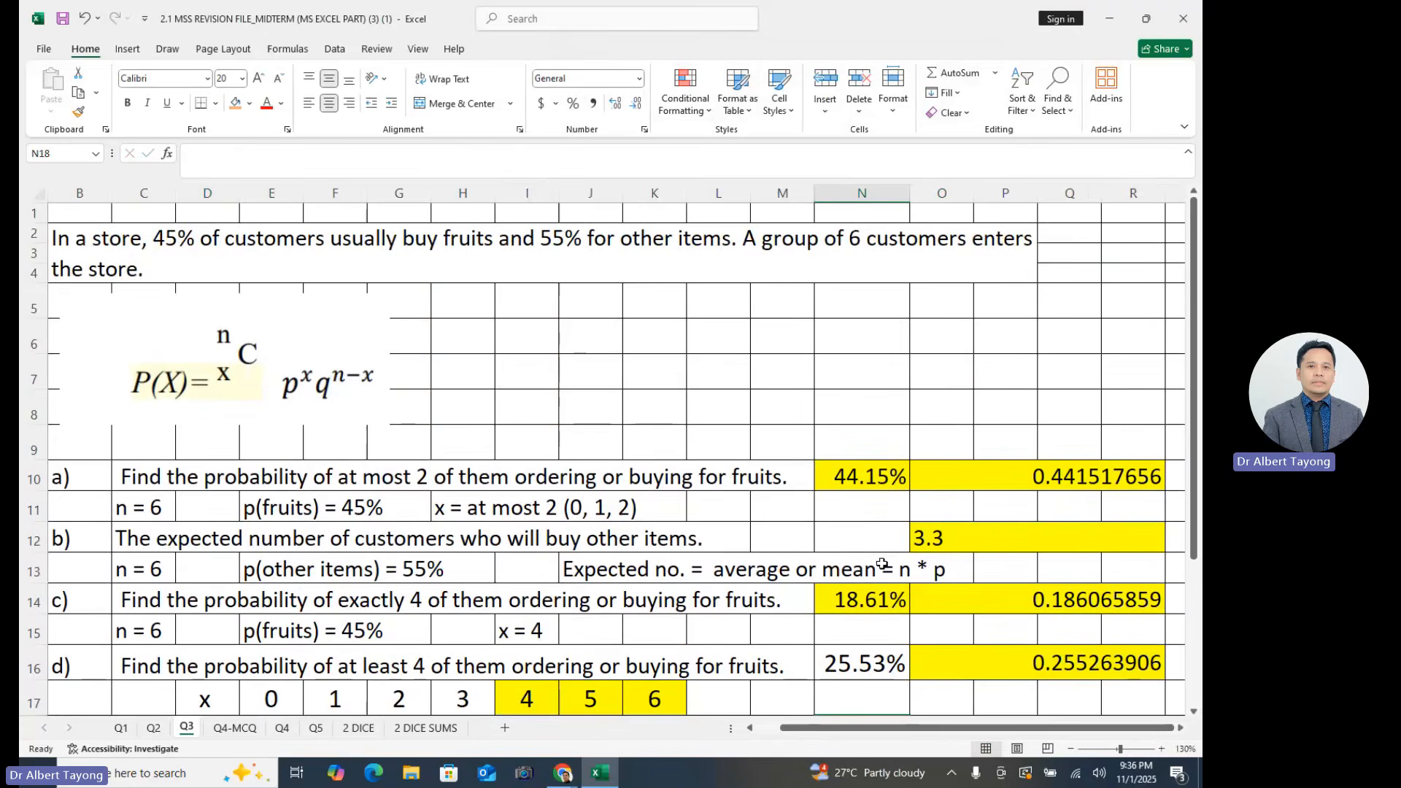
scroll(882, 564, "down", 2)
left_click(946, 581)
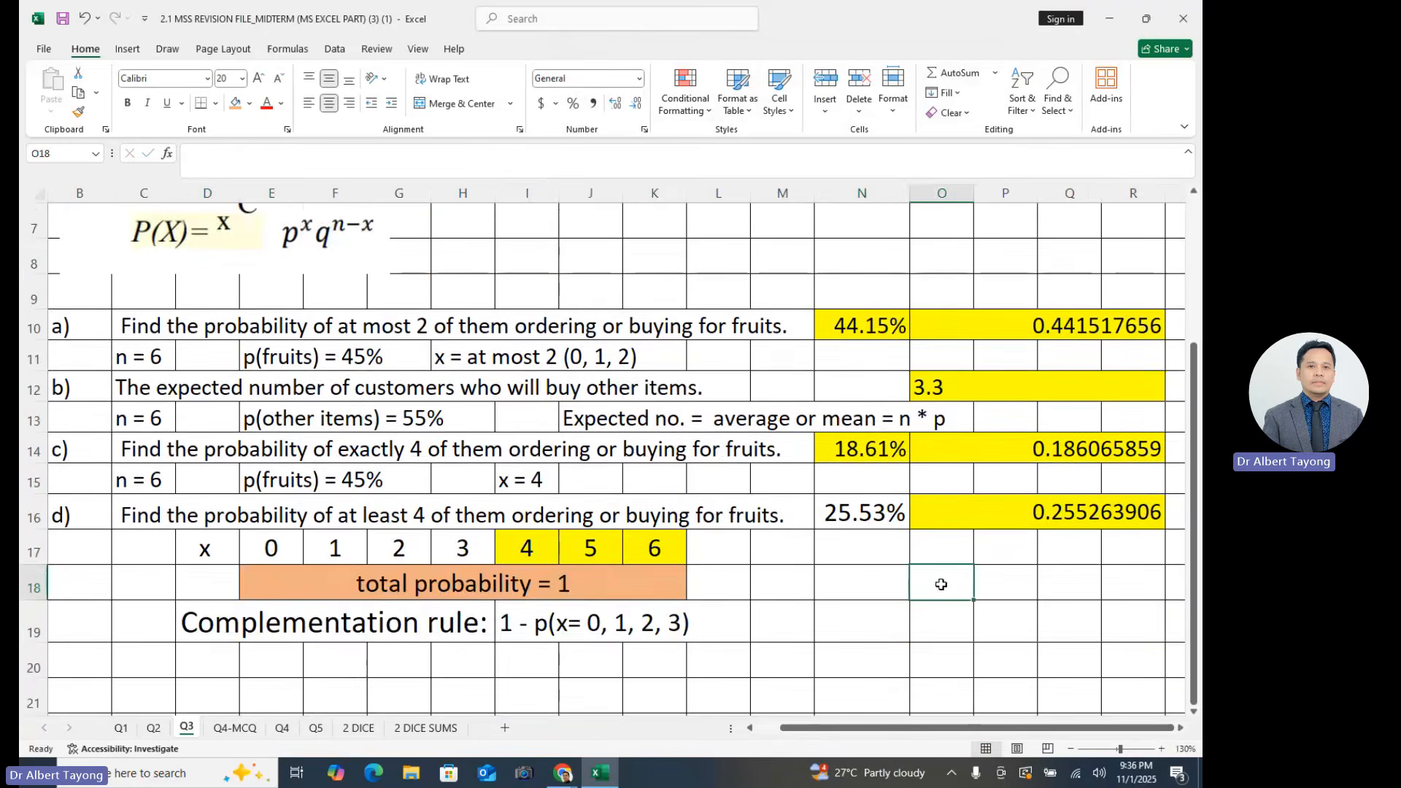
scroll(631, 637, "up", 2)
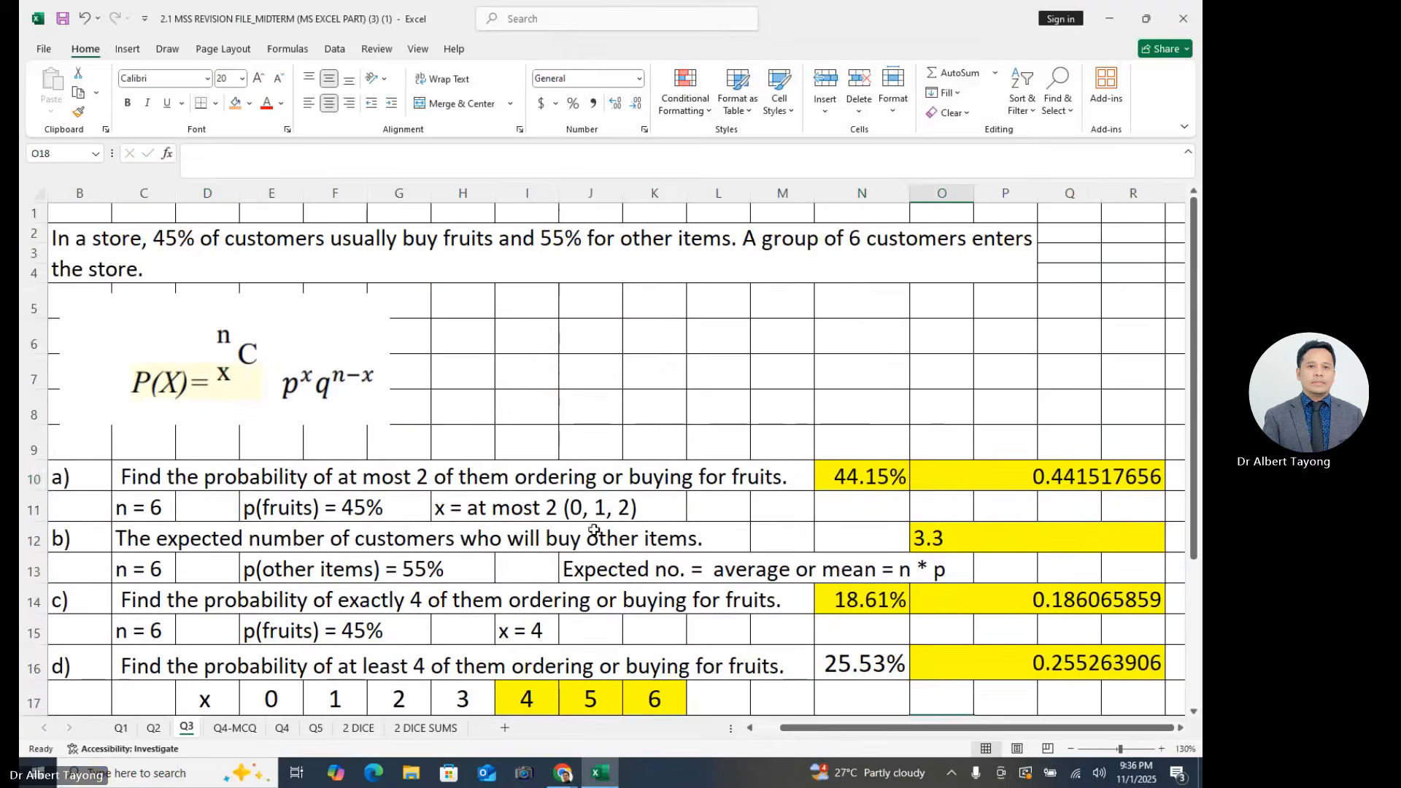
left_click(593, 479)
left_click_drag(826, 730, 803, 729)
left_click(647, 370)
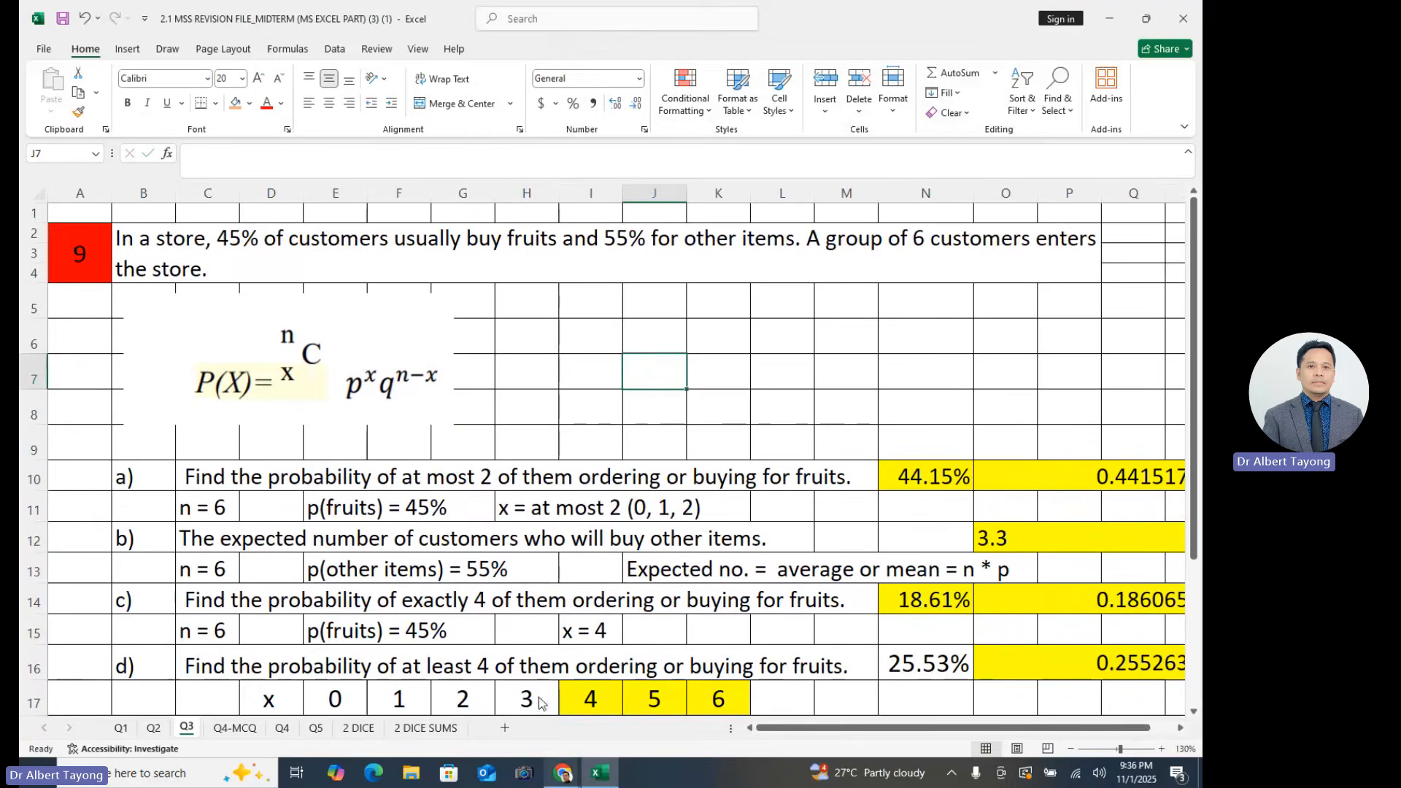
- Switch to the Teams meeting in Chrome and end the recorded meeting
left_click(553, 764)
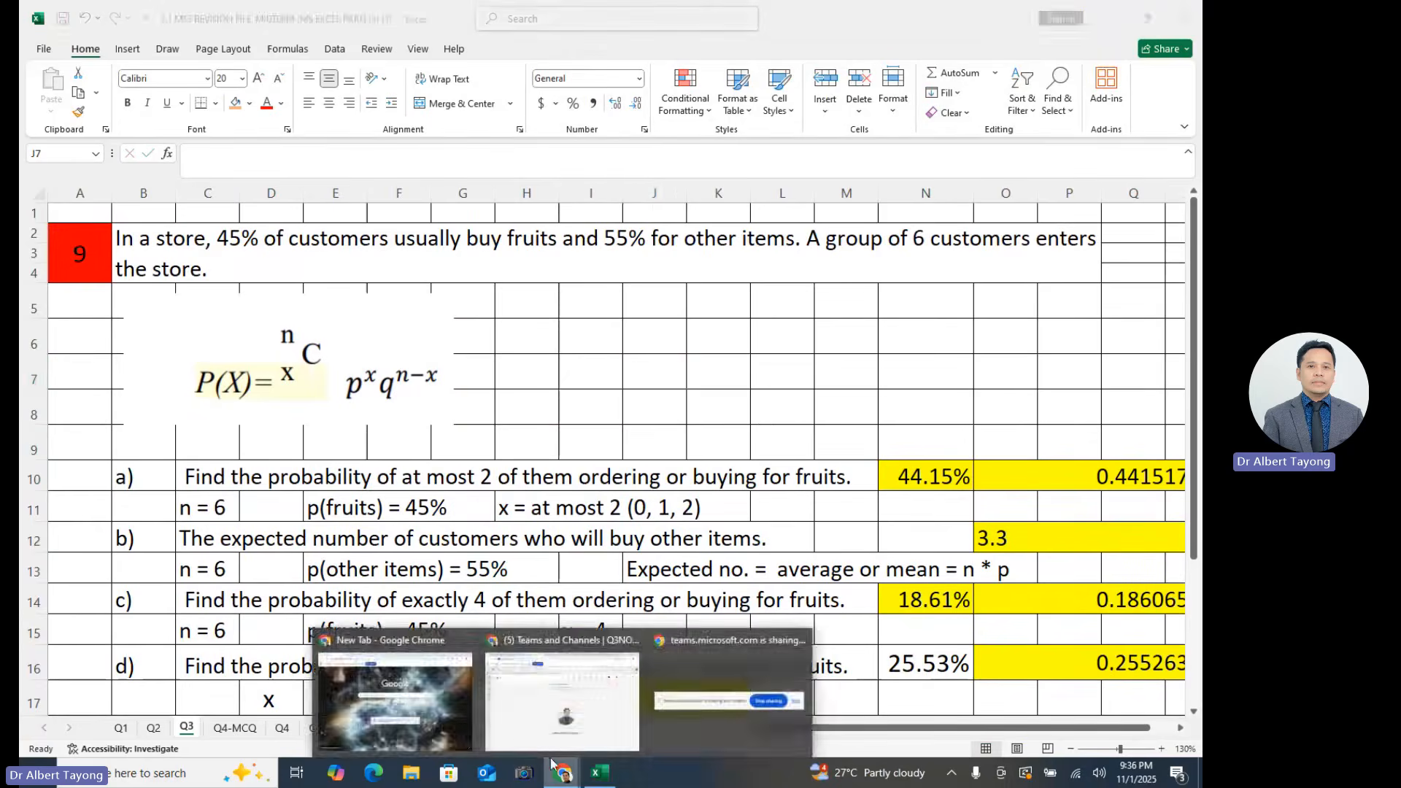
left_click(562, 699)
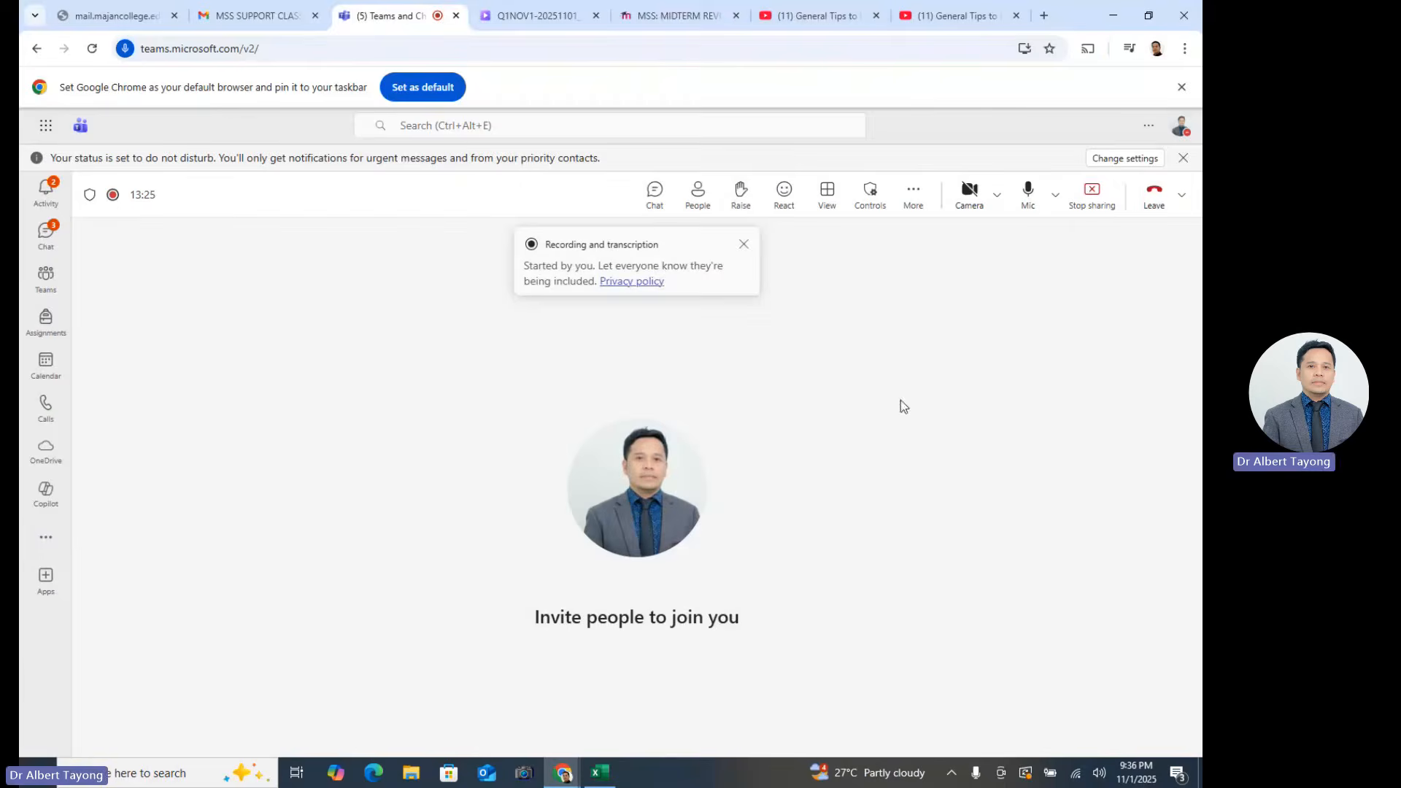
left_click(1182, 195)
left_click(1163, 265)
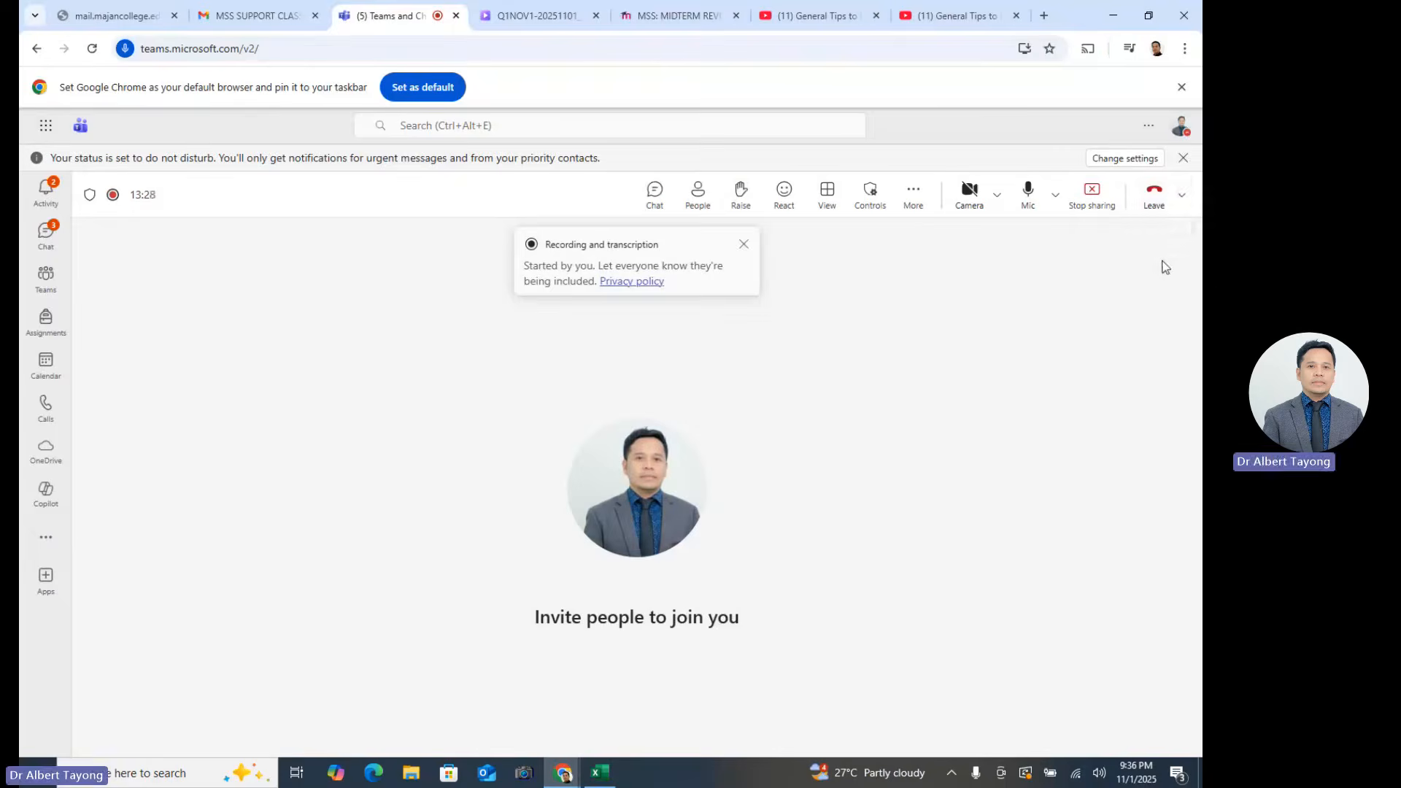